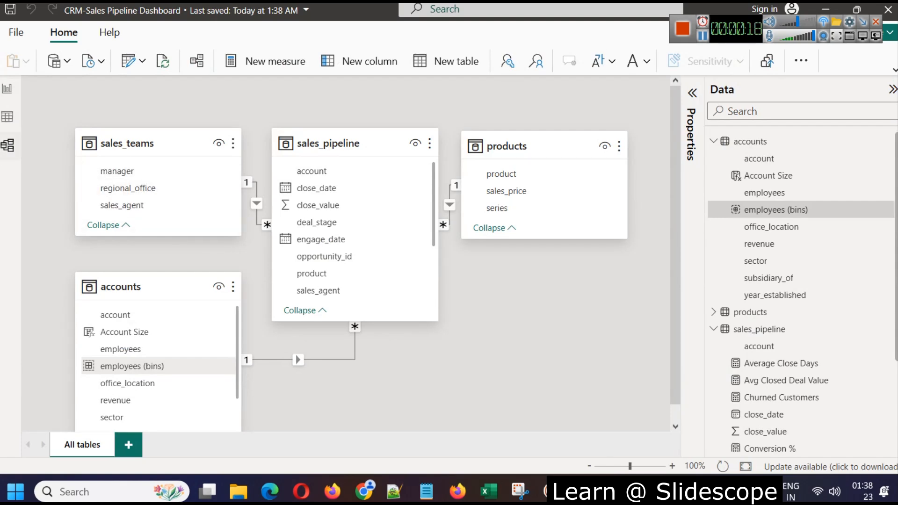
# Show the CRM-Sales Pipeline Dashboard in the report view and look over its charts
pyautogui.click(7, 89)
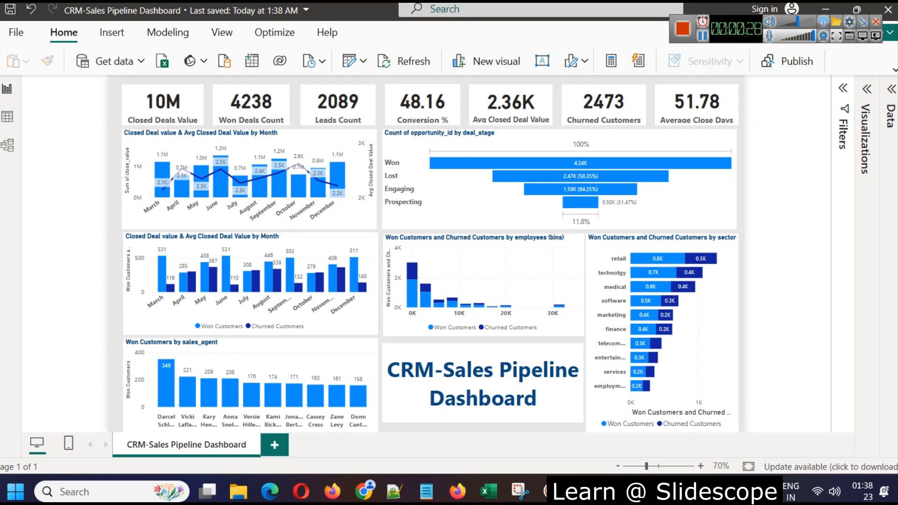
pyautogui.moveTo(265, 187)
pyautogui.click(687, 35)
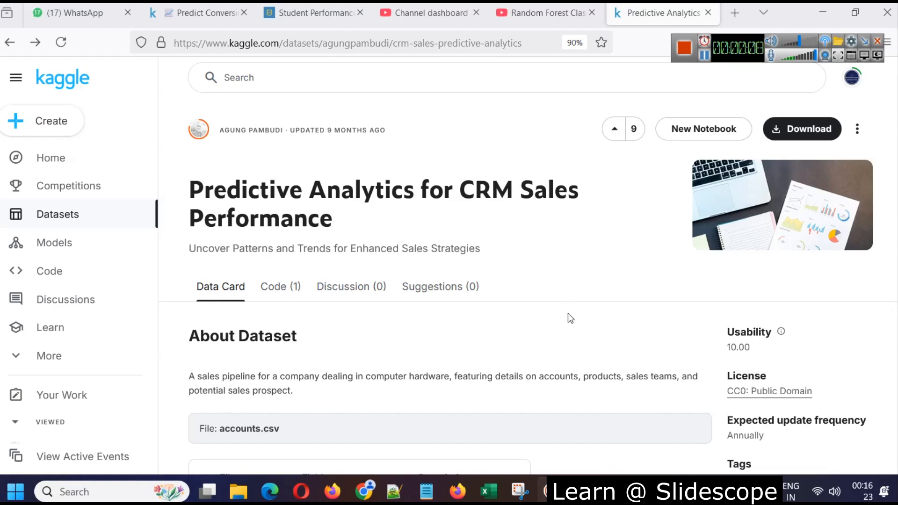
# Review the file and field descriptions of the Kaggle CRM sales dataset and the CSV files in the CRM Sales folder
pyautogui.scroll(-3, 475, 256)
pyautogui.scroll(-3, 464, 239)
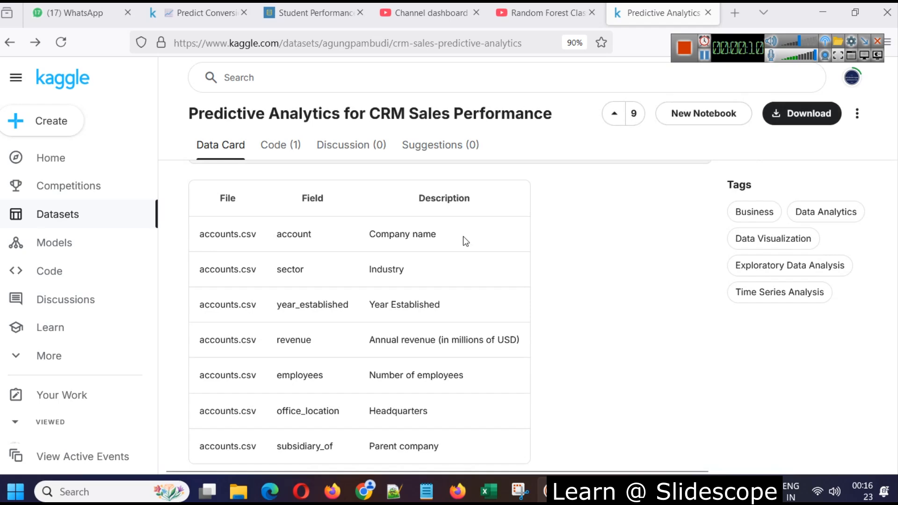
pyautogui.scroll(6, 621, 289)
pyautogui.scroll(-14, 721, 311)
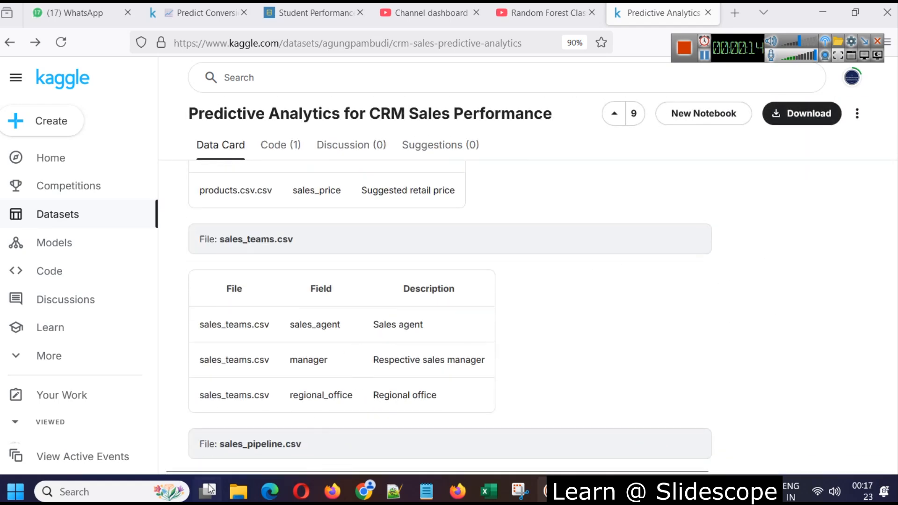
pyautogui.moveTo(238, 491)
pyautogui.click(424, 402)
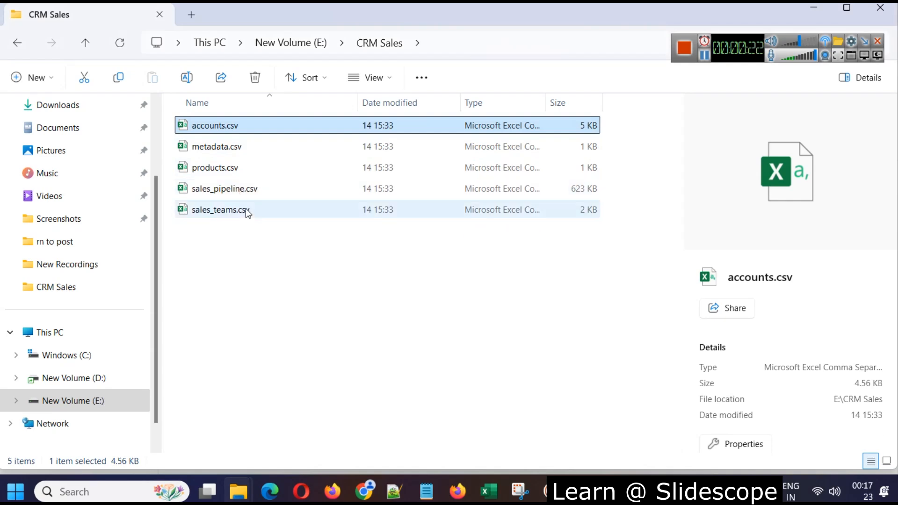
# Switch to accounts.csv in Excel and examine the account and sector columns
pyautogui.moveTo(488, 491)
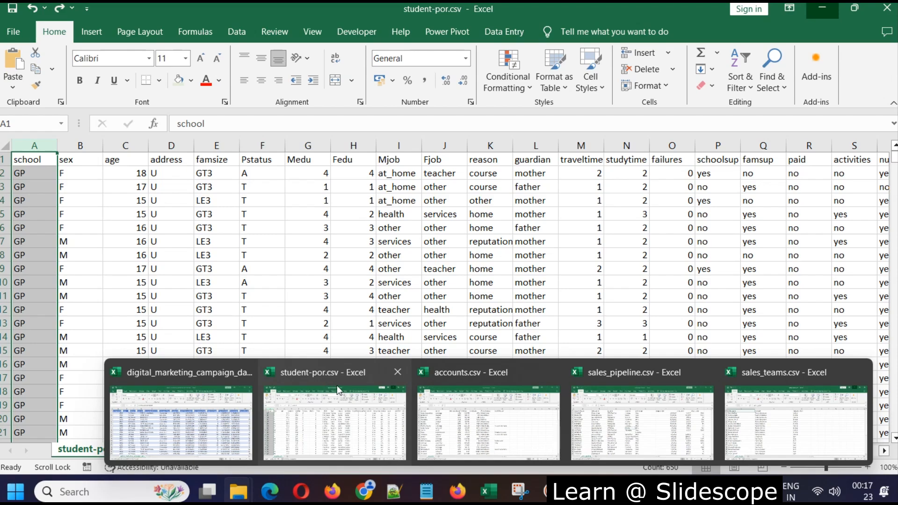
pyautogui.click(426, 378)
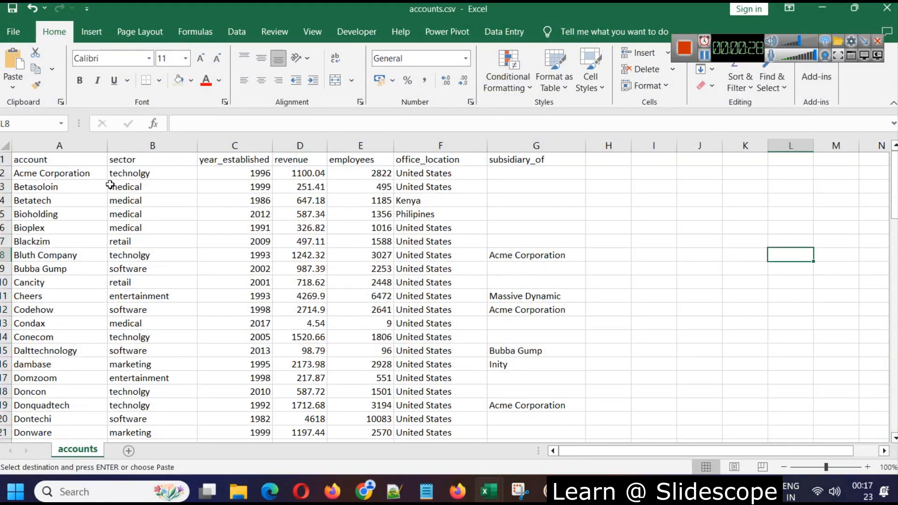
pyautogui.click(66, 145)
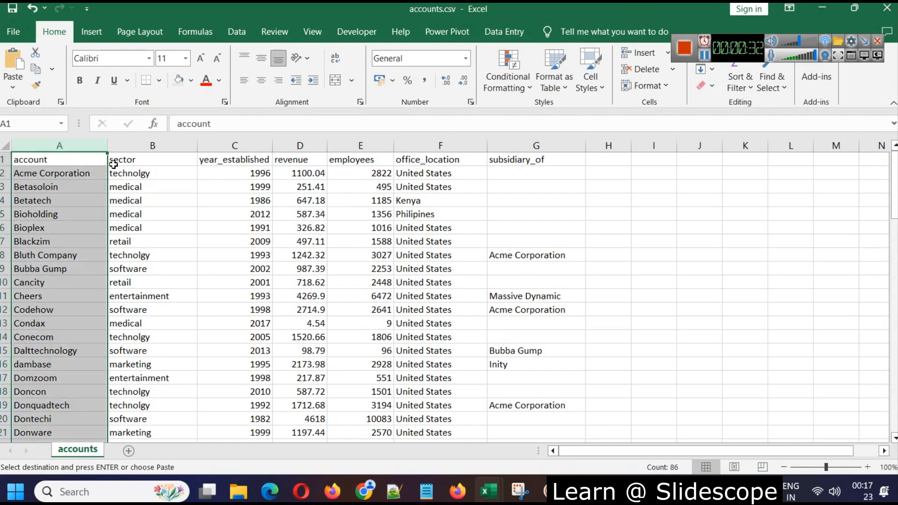
pyautogui.click(149, 144)
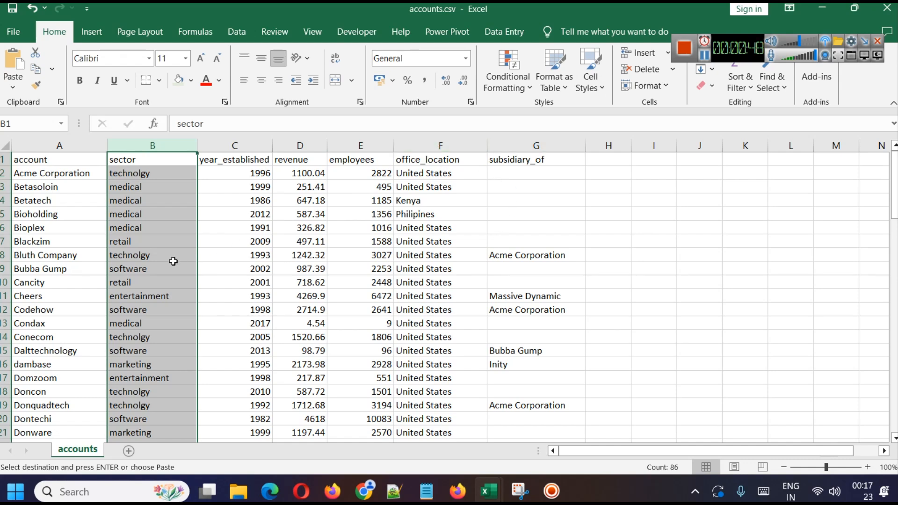
# Compare Bluth Company's subsidiary_of entry with the Acme Corporation row in the account column
pyautogui.click(561, 255)
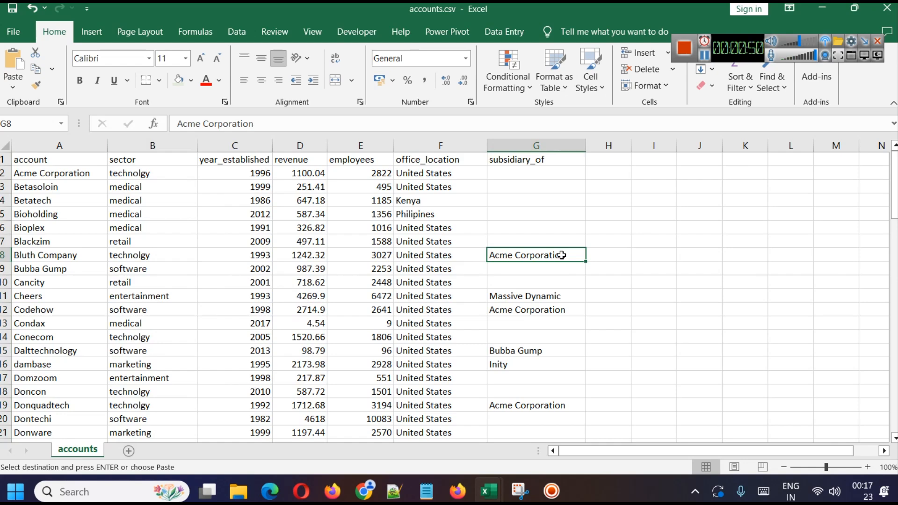
pyautogui.click(25, 254)
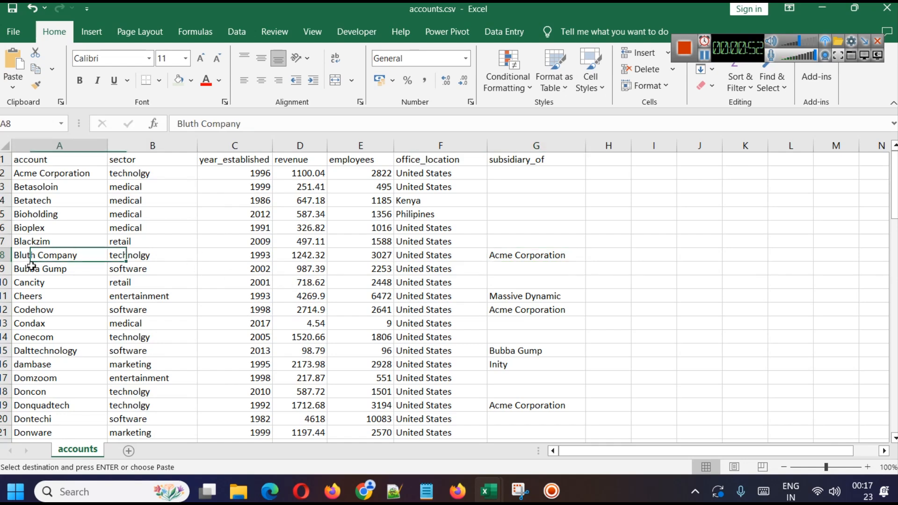
pyautogui.click(512, 256)
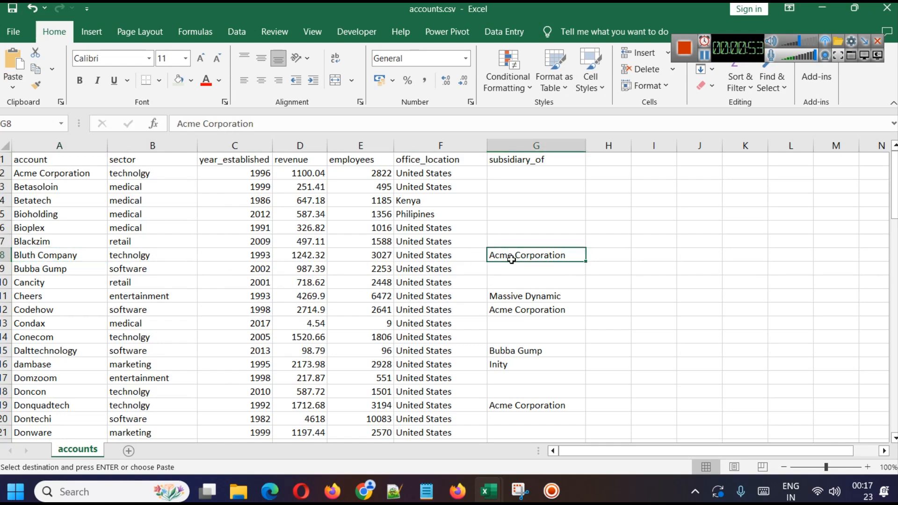
pyautogui.click(38, 176)
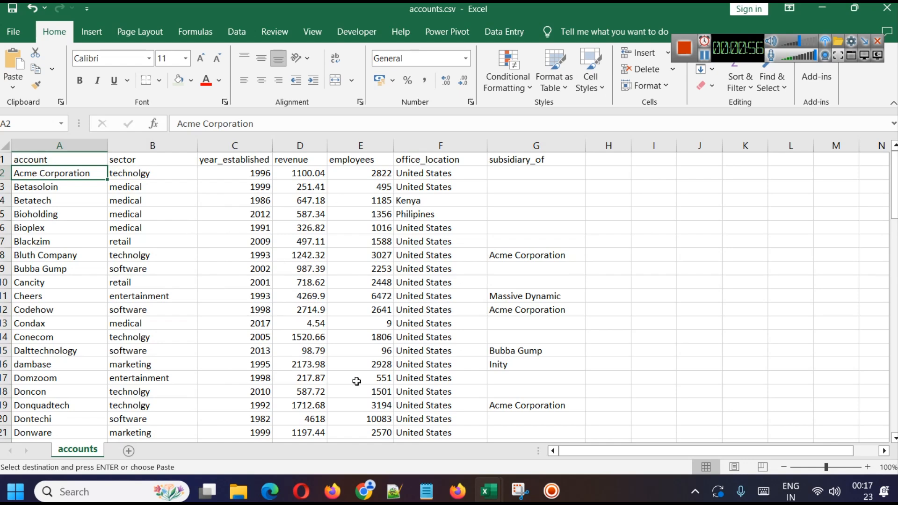
# Switch to the sales_pipeline.csv workbook and examine the opportunity_id, sales_agent, product and account columns
pyautogui.moveTo(486, 495)
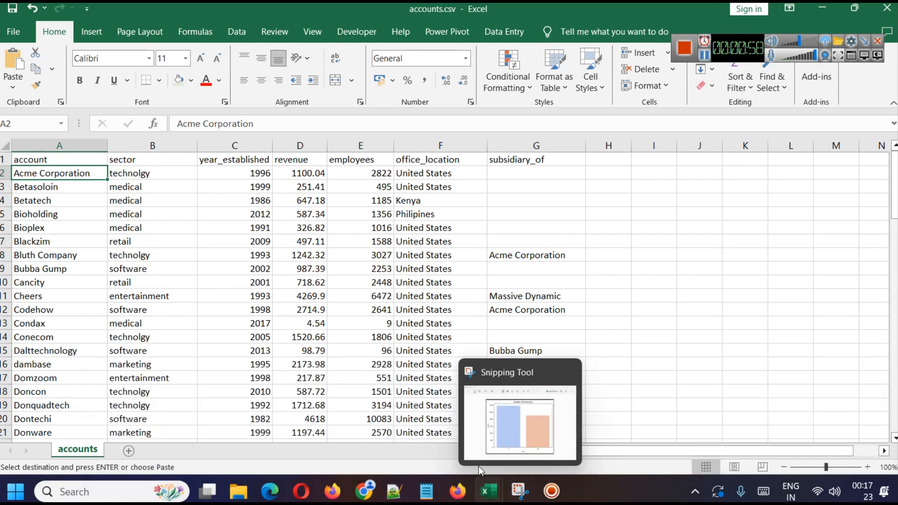
pyautogui.click(602, 449)
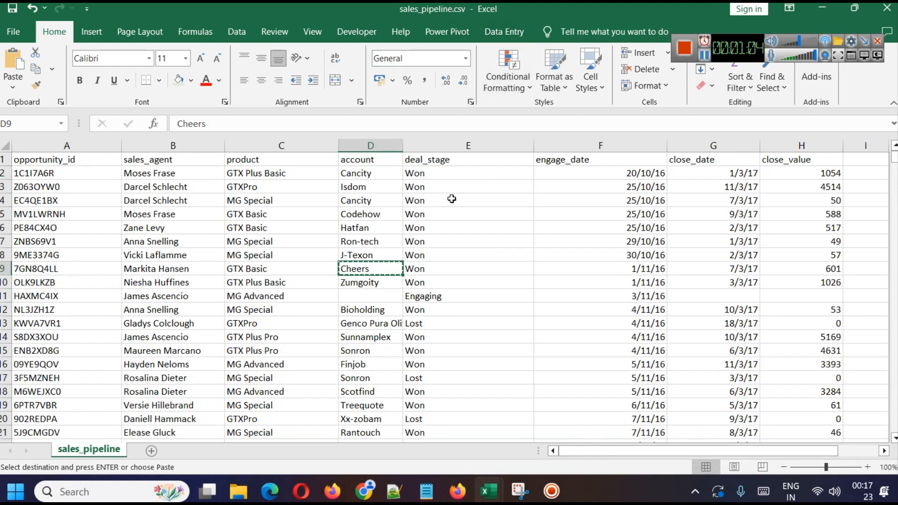
pyautogui.click(67, 145)
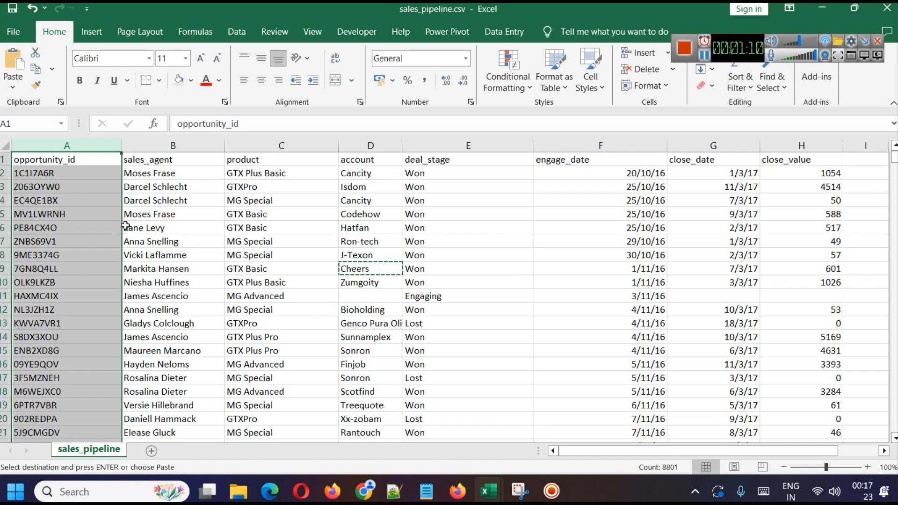
pyautogui.click(160, 145)
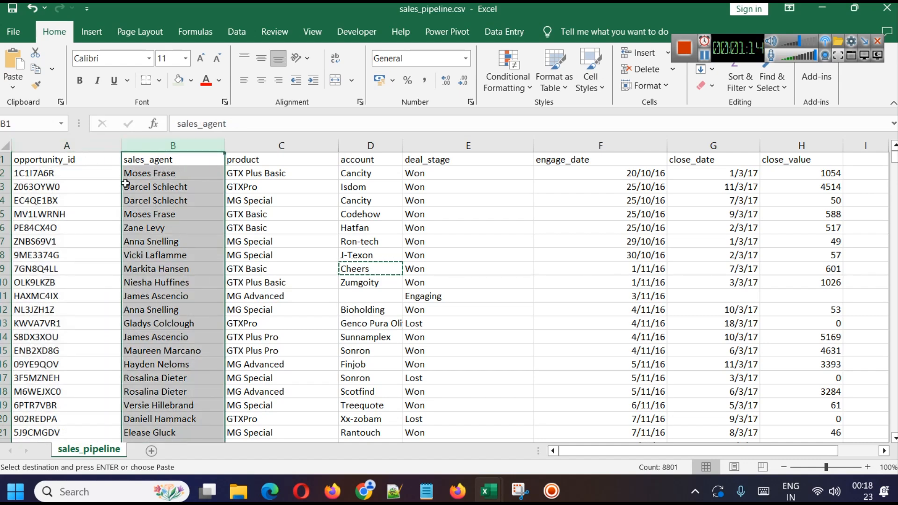
pyautogui.click(275, 146)
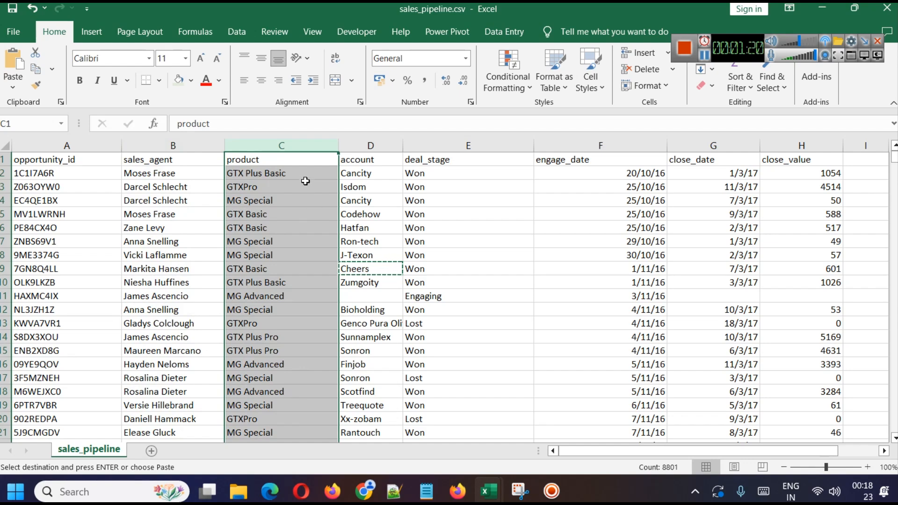
pyautogui.click(372, 146)
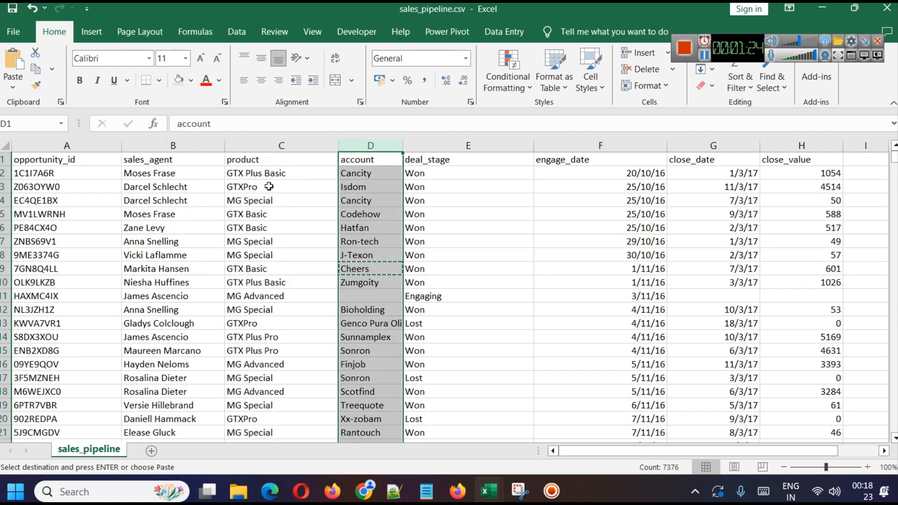
# Check the sales agent, account and product of the first deal in row 2
pyautogui.click(142, 173)
pyautogui.click(374, 176)
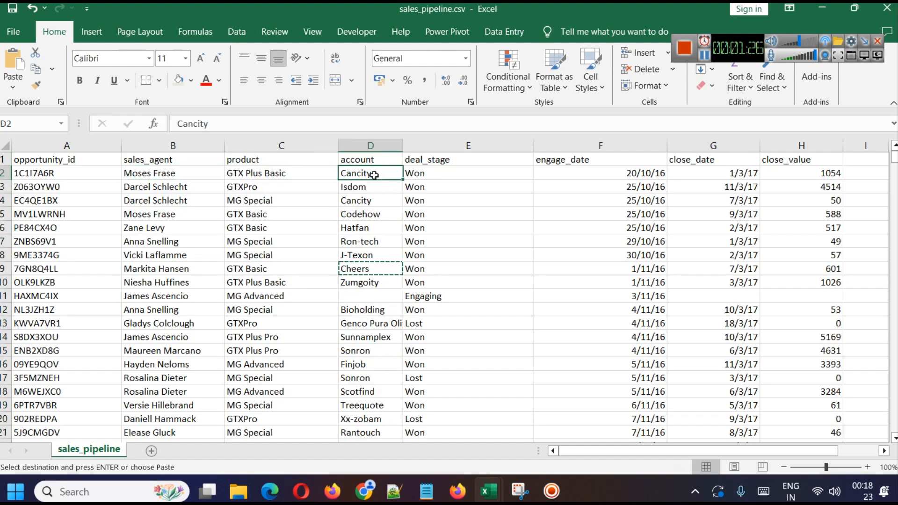
pyautogui.click(279, 175)
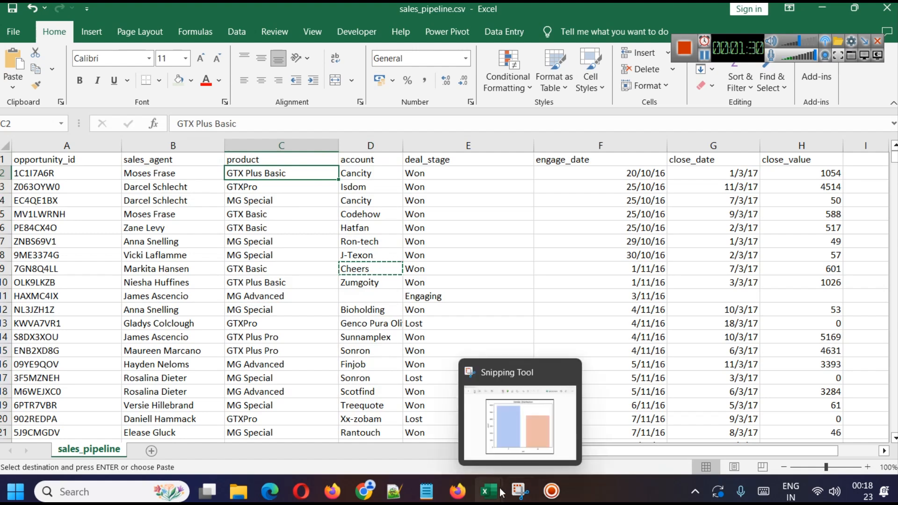
# Open products.csv from the CRM Sales folder, widen its sales_price column, and return to sales_pipeline.csv
pyautogui.moveTo(502, 492)
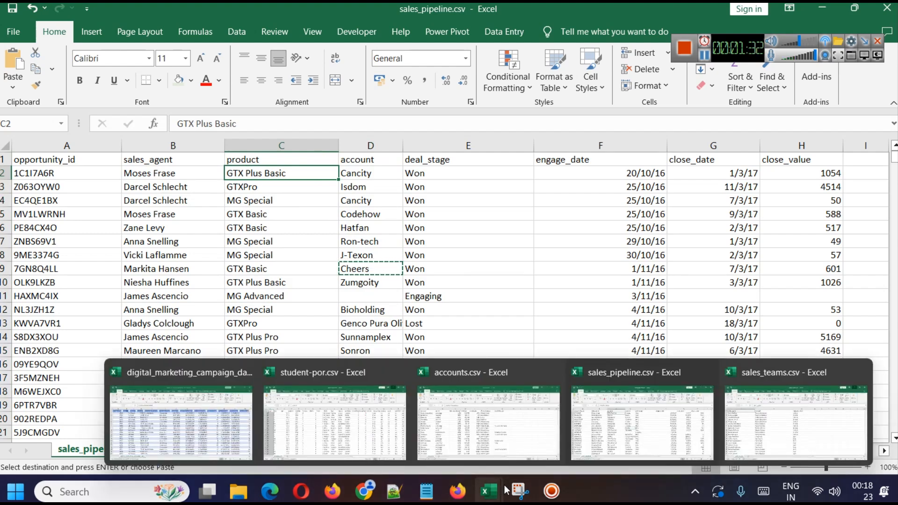
pyautogui.moveTo(241, 489)
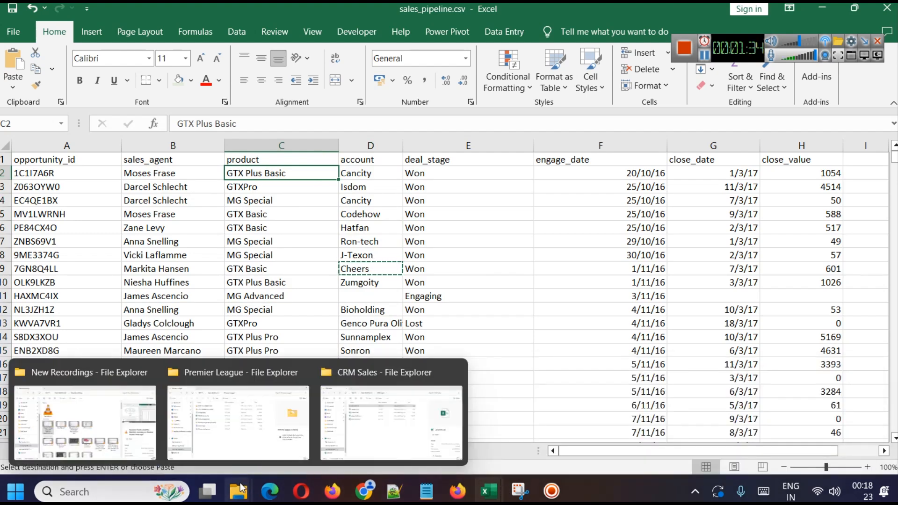
pyautogui.click(389, 440)
pyautogui.click(225, 167)
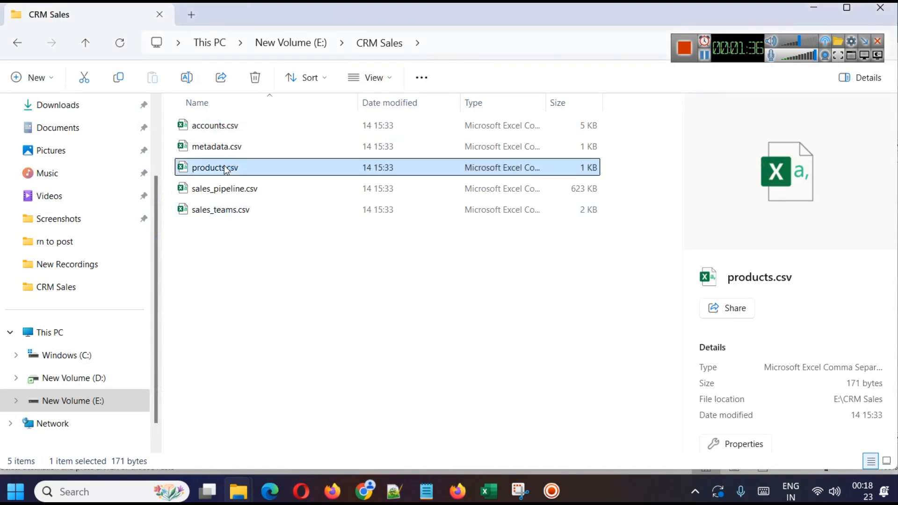
pyautogui.doubleClick(225, 168)
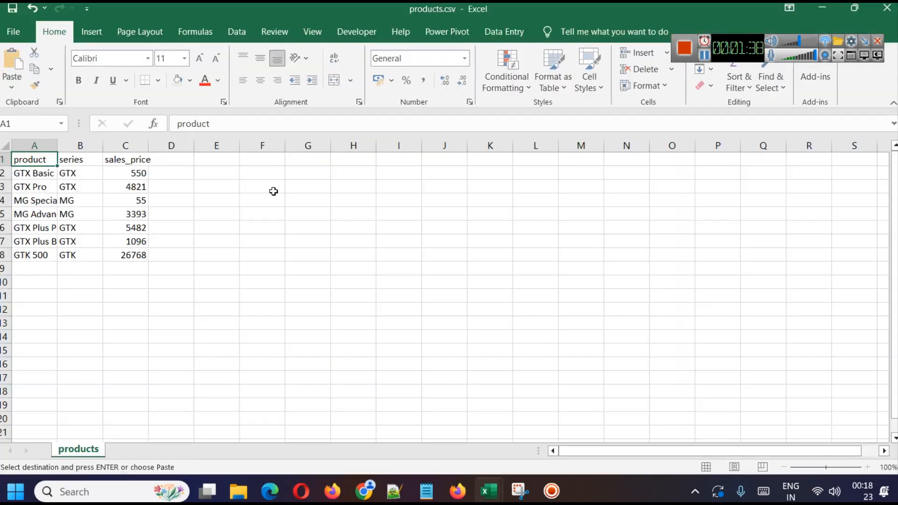
pyautogui.moveTo(145, 152); pyautogui.dragTo(166, 151)
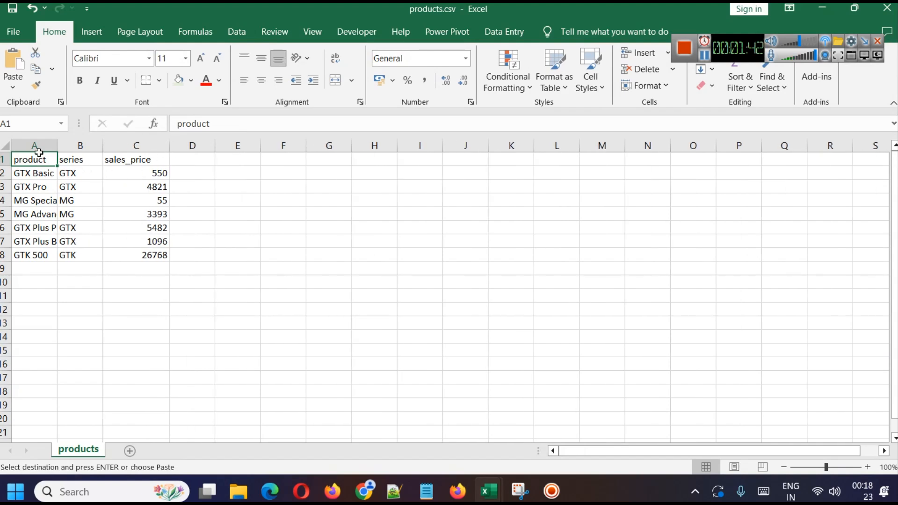
pyautogui.click(822, 8)
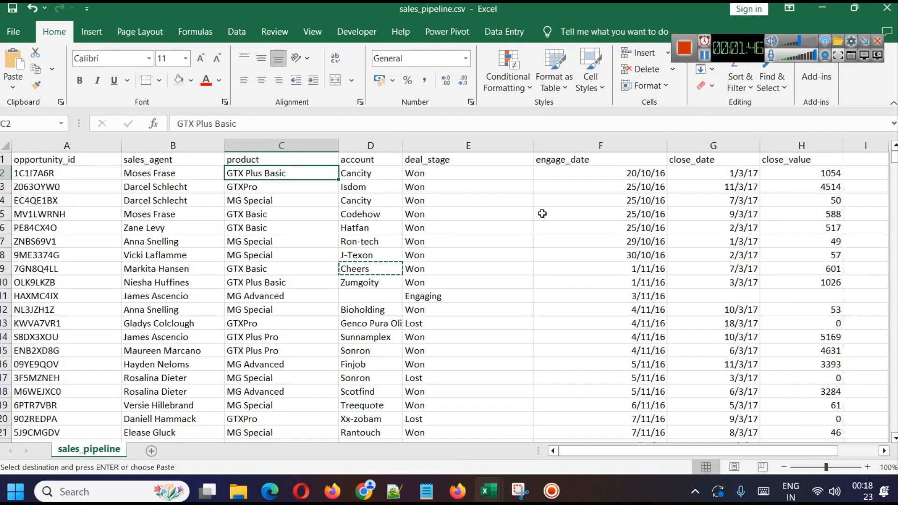
# Examine the first close_value, the engage_date and close_date columns, and the deal_stage values further down the sheet
pyautogui.click(830, 173)
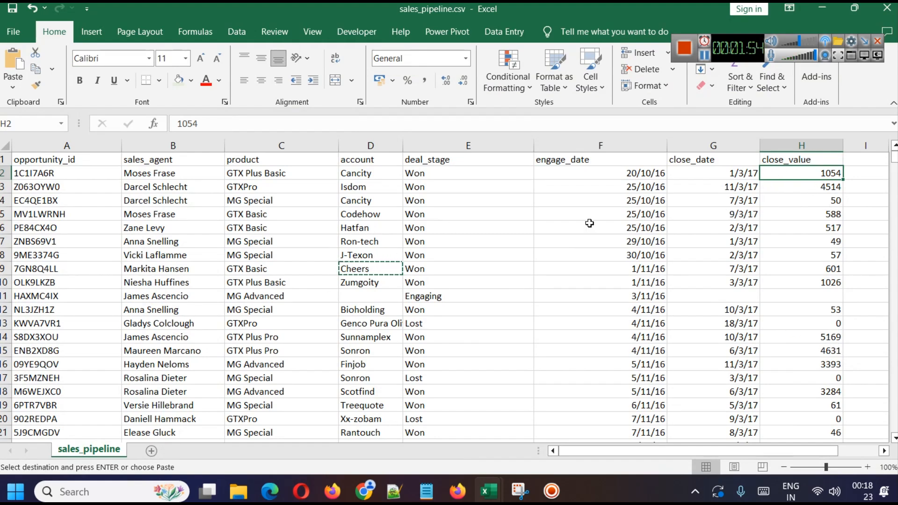
pyautogui.click(600, 145)
pyautogui.click(682, 145)
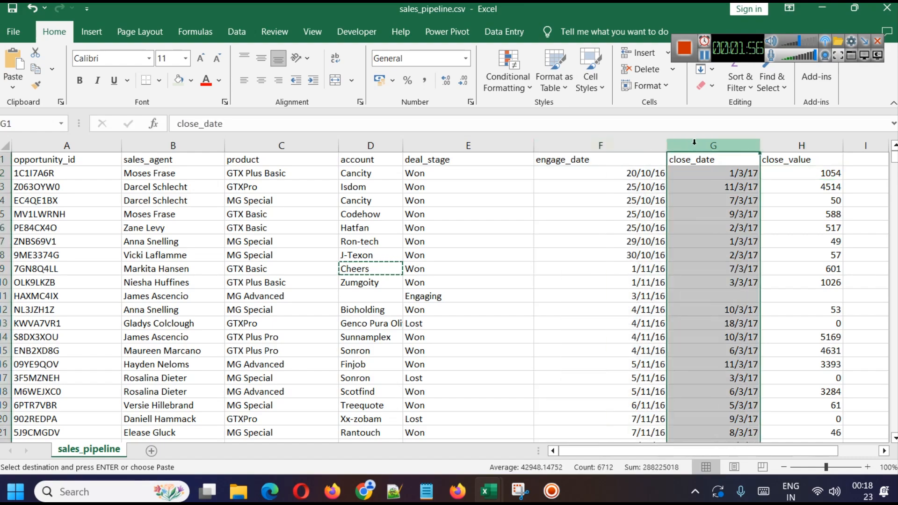
pyautogui.click(439, 143)
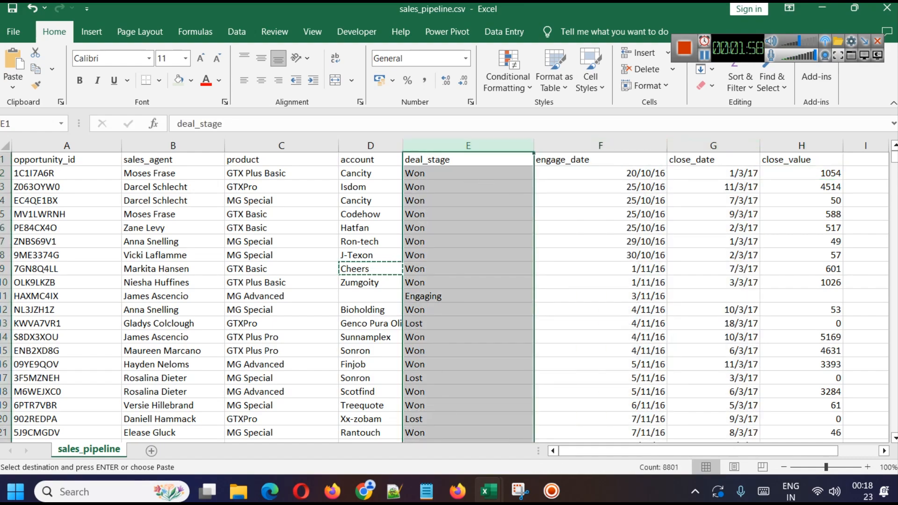
pyautogui.moveTo(894, 157); pyautogui.dragTo(894, 383)
# Open metadata.csv from the CRM Sales folder and widen the Field and Table columns
pyautogui.moveTo(237, 496)
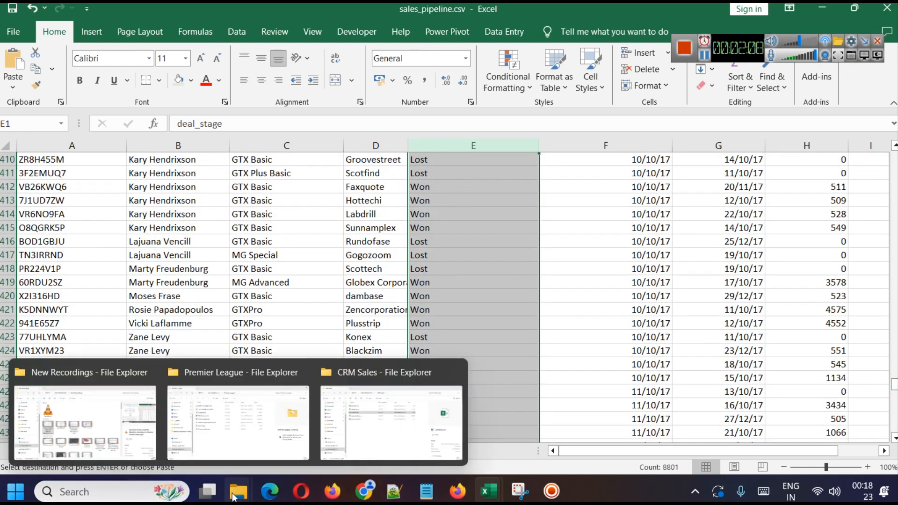
pyautogui.click(408, 428)
pyautogui.click(217, 146)
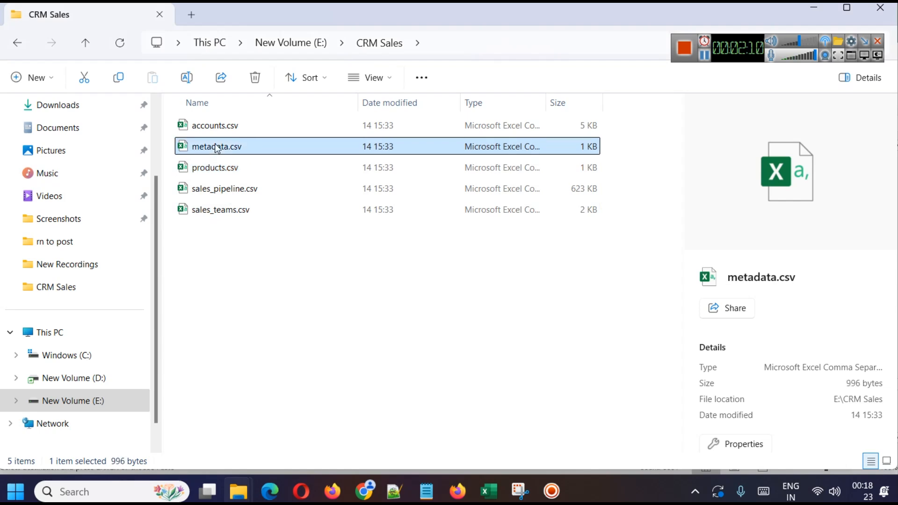
pyautogui.hotkey('alt', 'Tab')
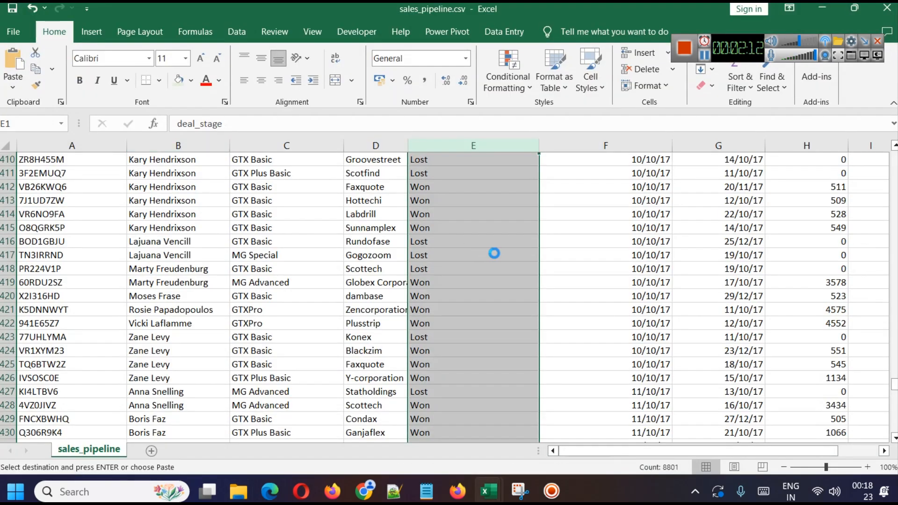
pyautogui.moveTo(105, 145); pyautogui.dragTo(419, 147)
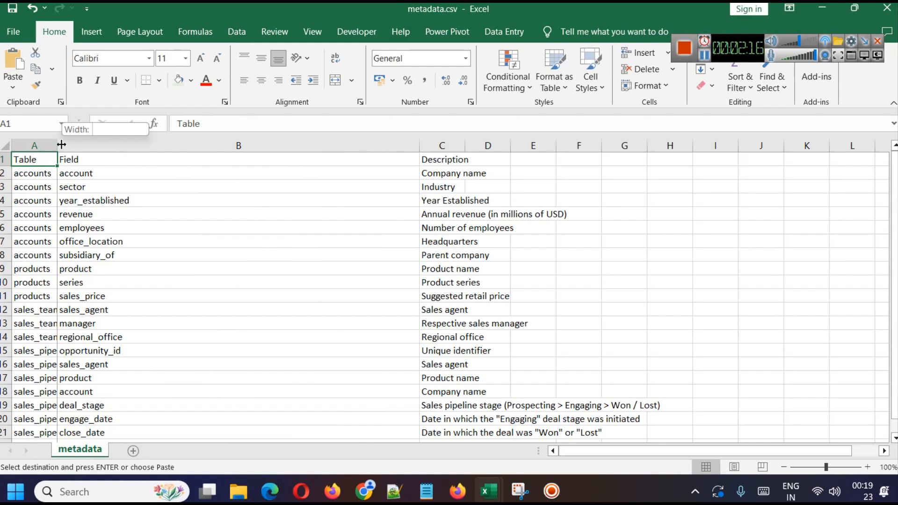
pyautogui.moveTo(62, 144); pyautogui.dragTo(202, 145)
# Shade the accounts rows across columns A to D light green and the products rows light blue-grey
pyautogui.moveTo(53, 177); pyautogui.dragTo(654, 257)
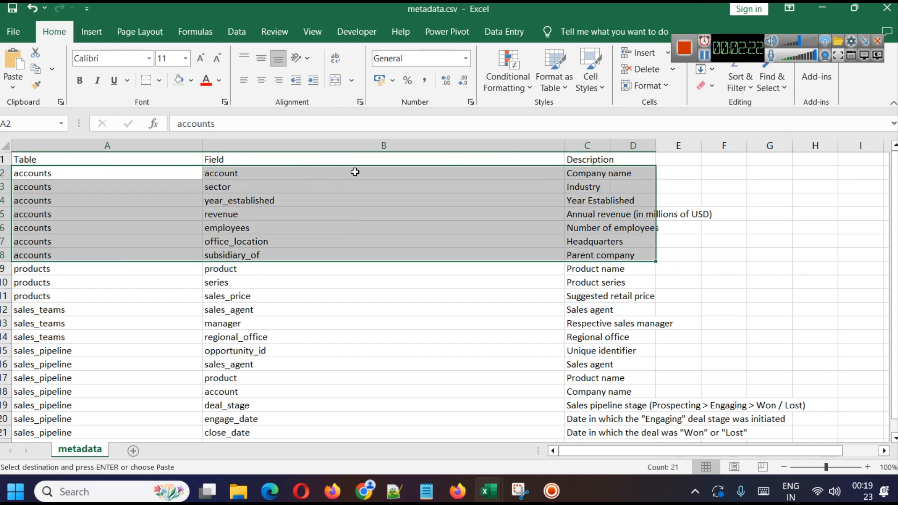
pyautogui.click(179, 81)
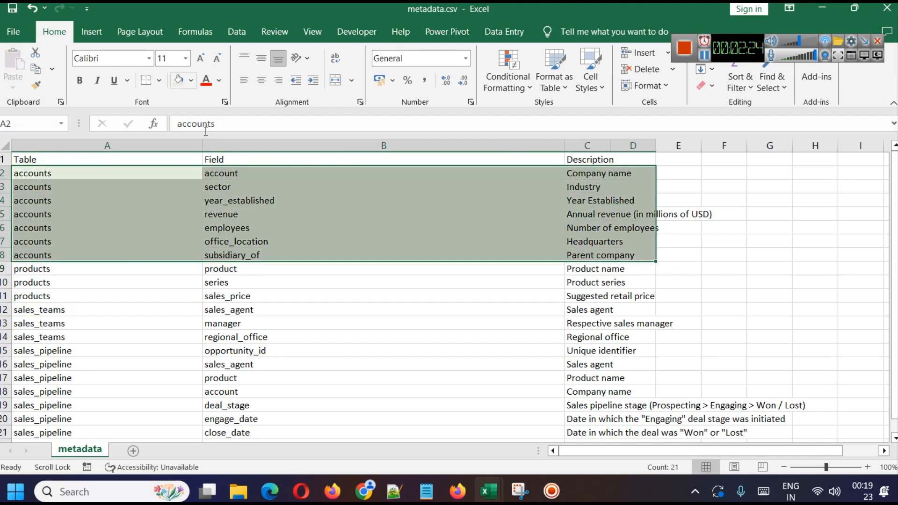
pyautogui.click(295, 295)
pyautogui.moveTo(24, 268); pyautogui.dragTo(628, 291)
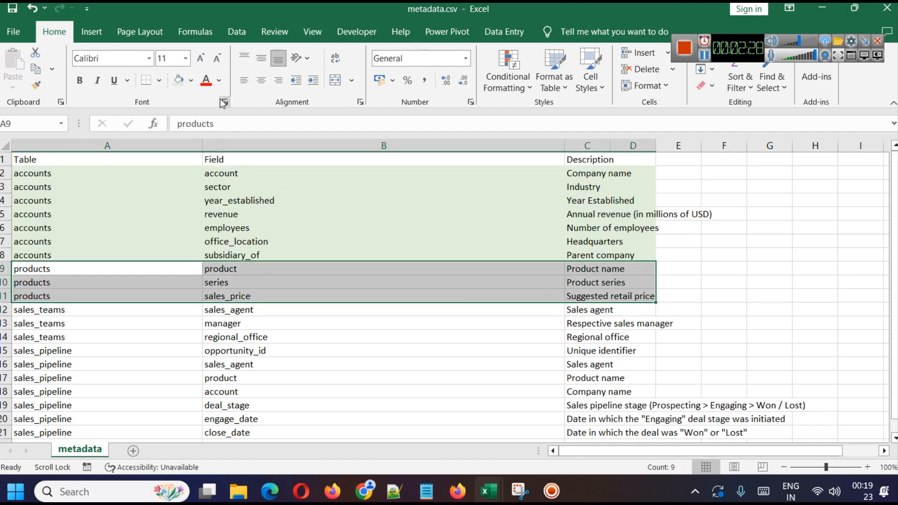
pyautogui.click(190, 81)
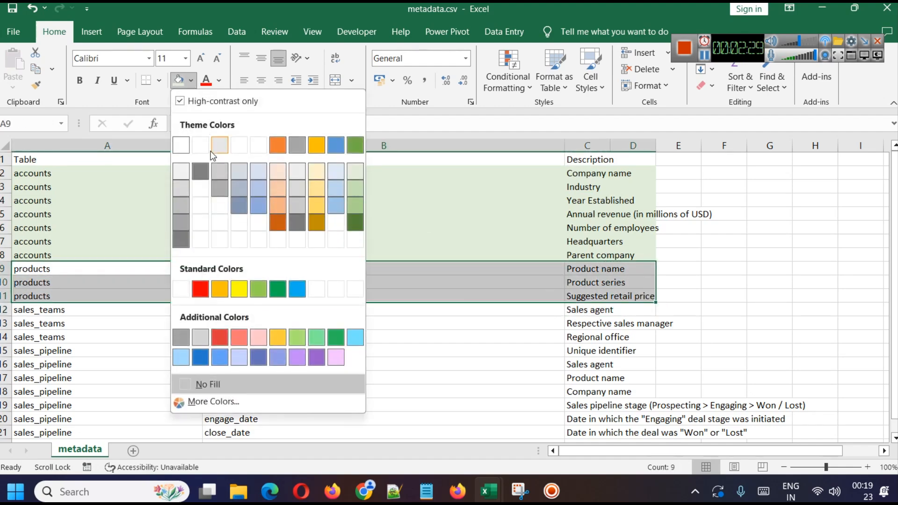
pyautogui.click(238, 172)
pyautogui.click(444, 352)
# Shade the sales_teams rows across columns A to D light gold
pyautogui.moveTo(34, 313); pyautogui.dragTo(629, 337)
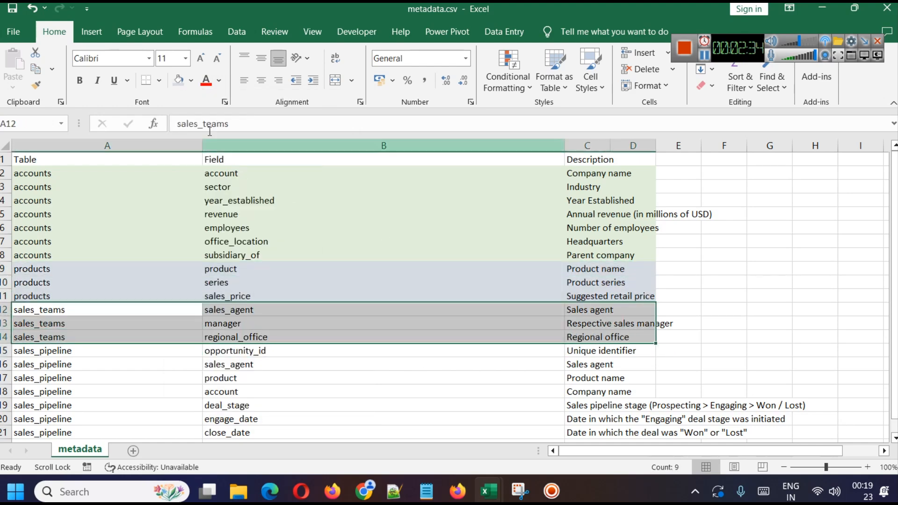
pyautogui.click(190, 80)
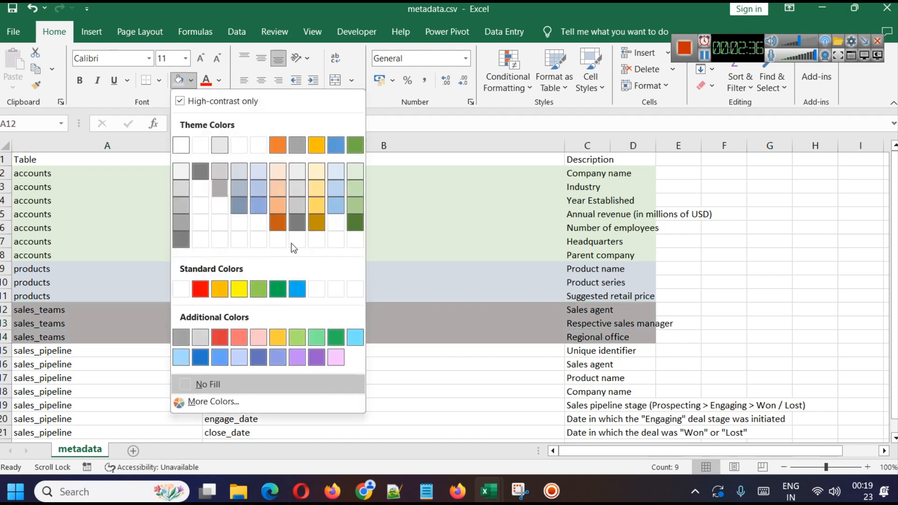
pyautogui.click(318, 190)
pyautogui.click(423, 353)
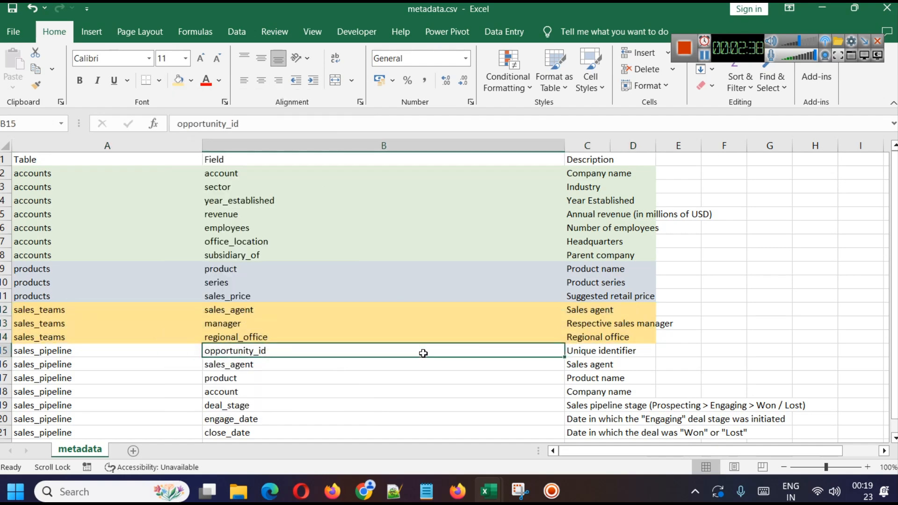
# Open sales_teams.csv from the CRM Sales folder, examine its manager and regional_office columns, and return to metadata.csv
pyautogui.moveTo(243, 479)
pyautogui.click(363, 431)
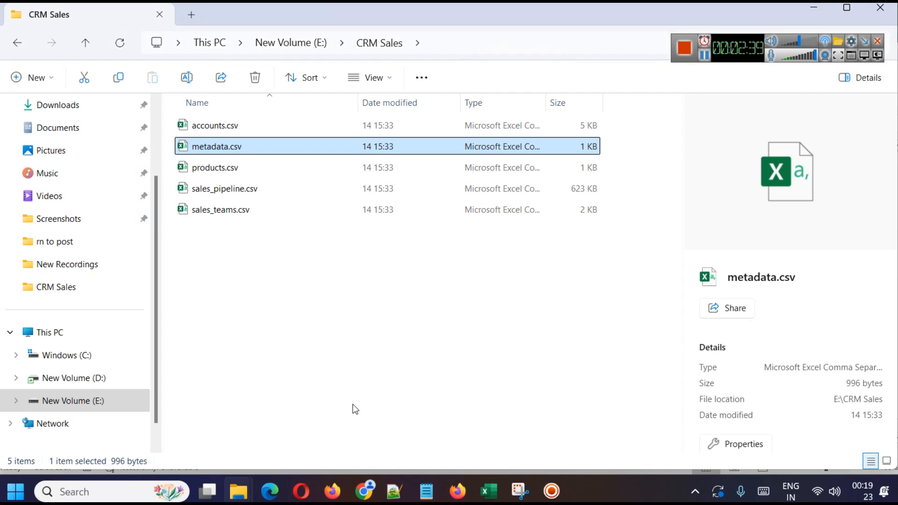
pyautogui.doubleClick(242, 210)
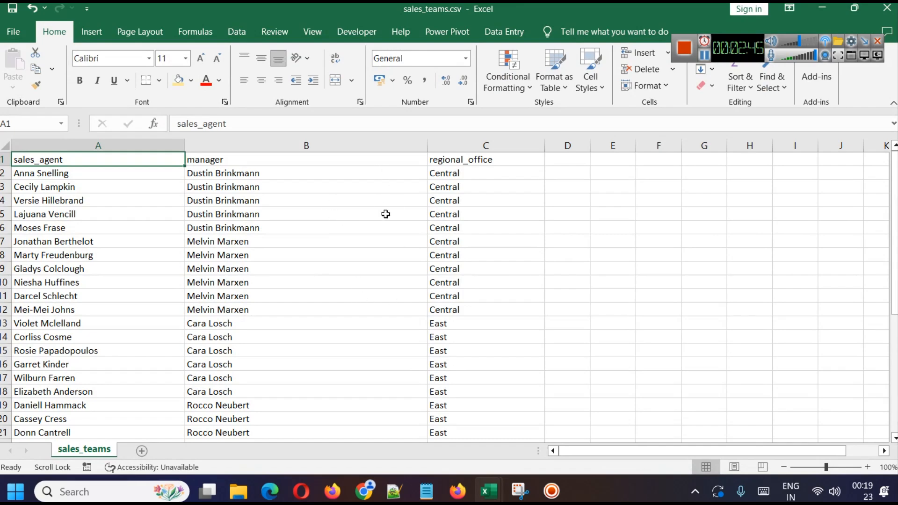
pyautogui.click(229, 146)
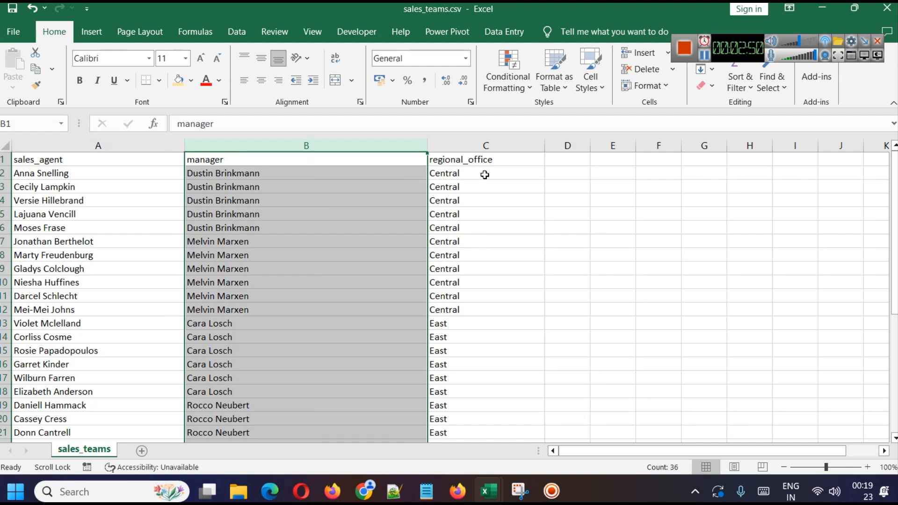
pyautogui.click(486, 145)
pyautogui.scroll(-8, 499, 279)
pyautogui.scroll(8, 496, 281)
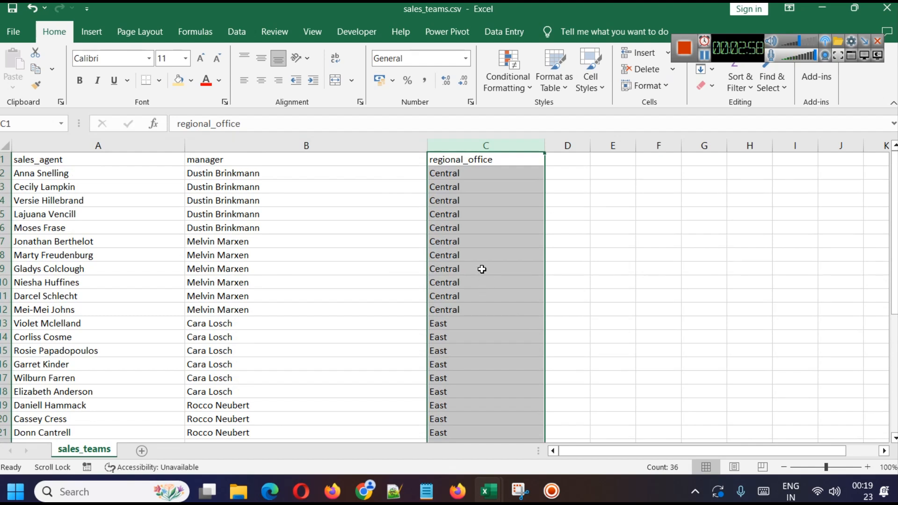
pyautogui.moveTo(485, 498)
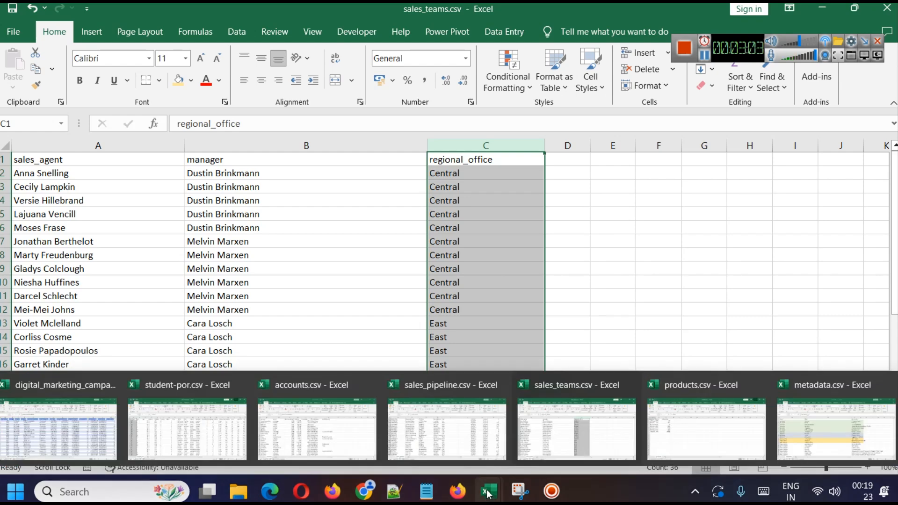
pyautogui.click(647, 279)
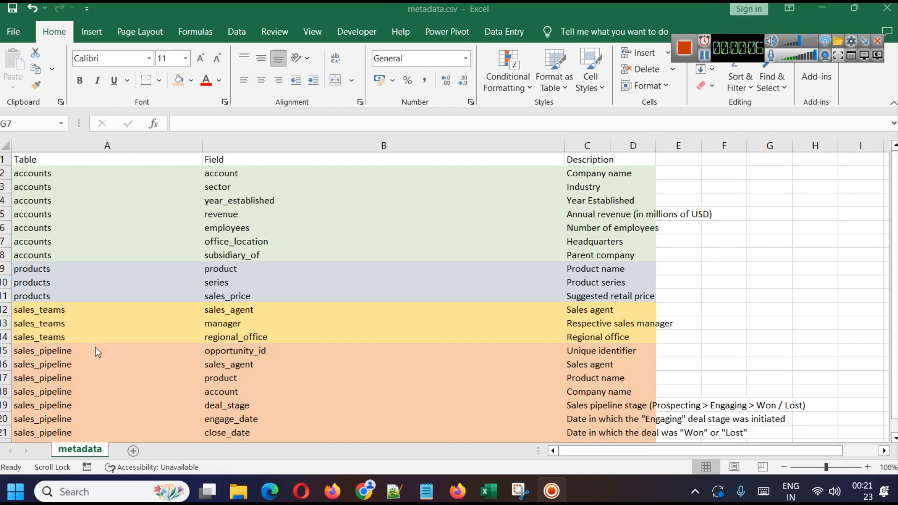
# Search the computer for Power BI Desktop and launch it
pyautogui.click(79, 492)
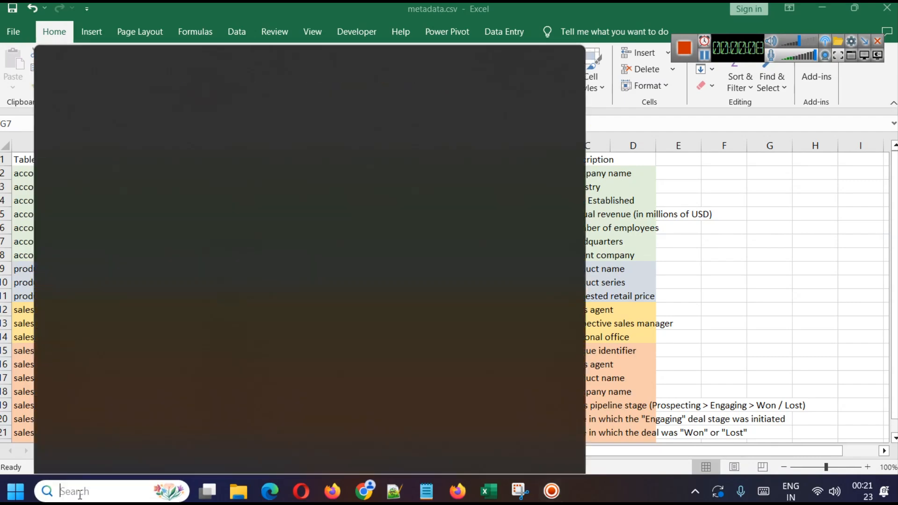
pyautogui.write('po')
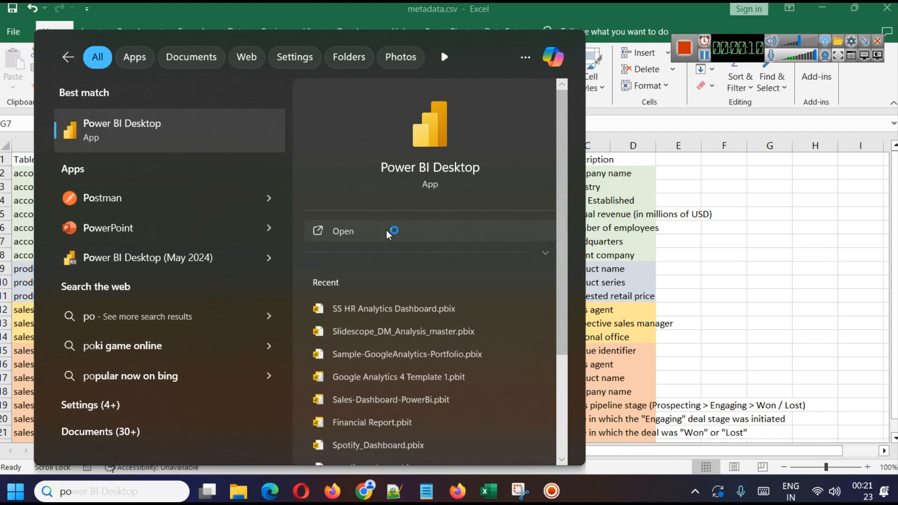
pyautogui.click(390, 232)
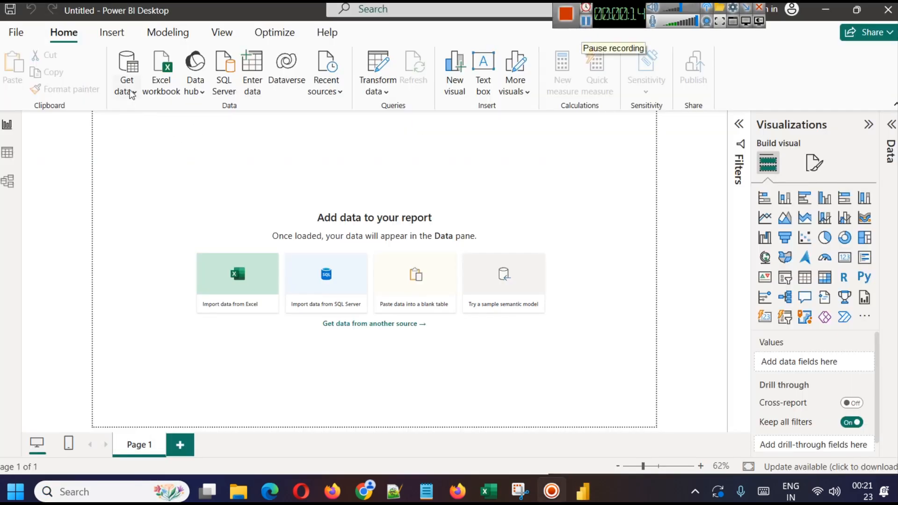
# Get data from accounts.csv in the CRM Sales folder and open it for transformation in Power Query Editor
pyautogui.click(126, 89)
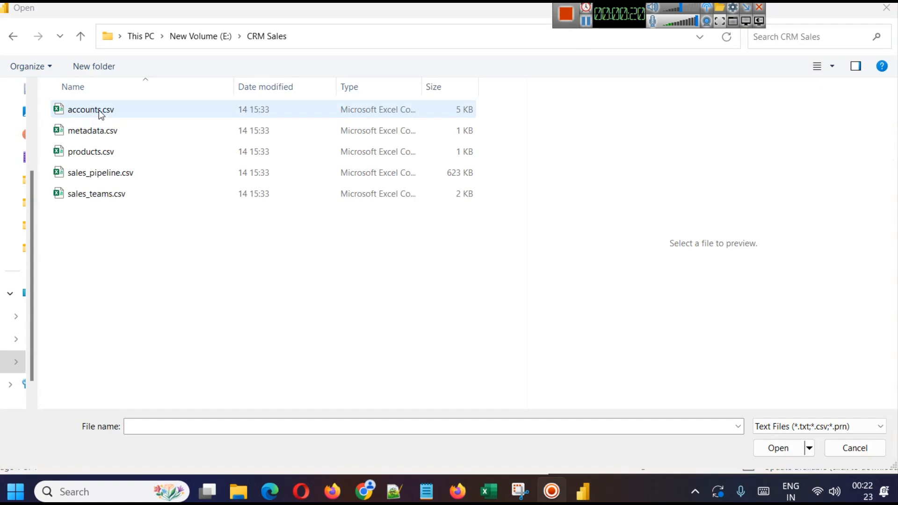
pyautogui.click(108, 113)
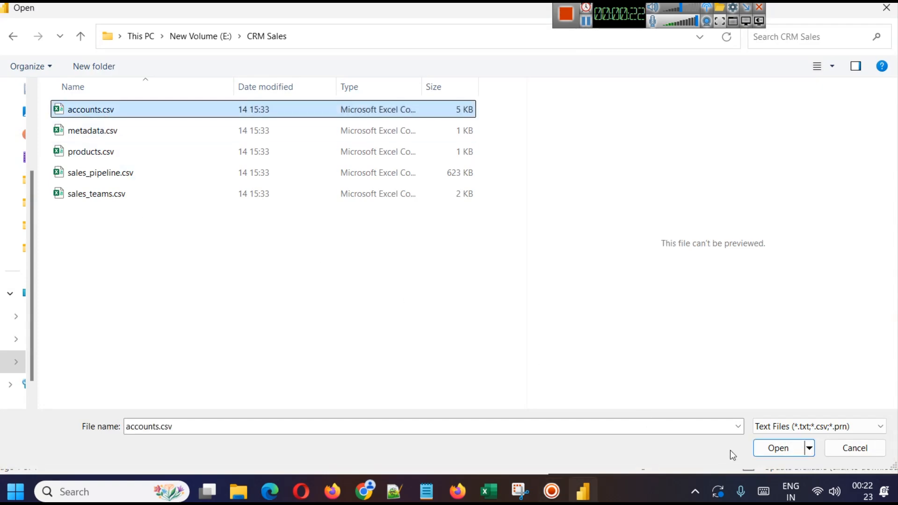
pyautogui.click(778, 448)
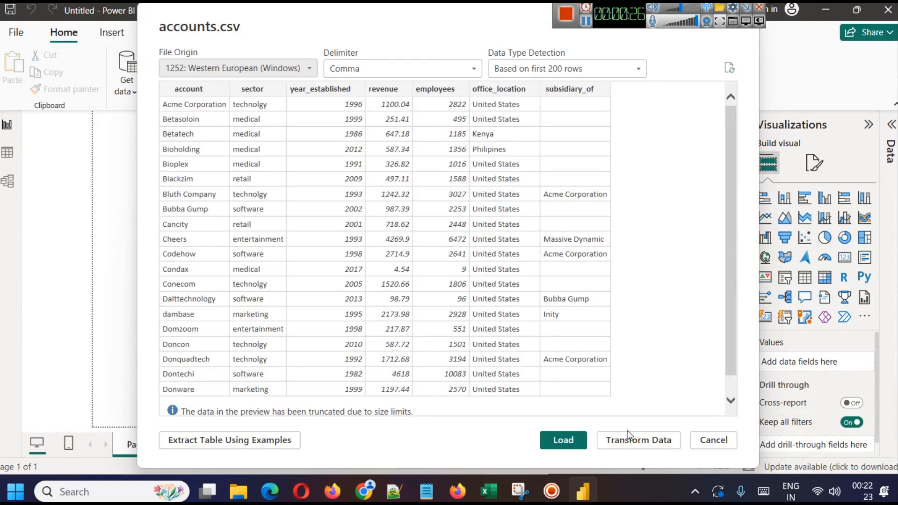
pyautogui.click(627, 437)
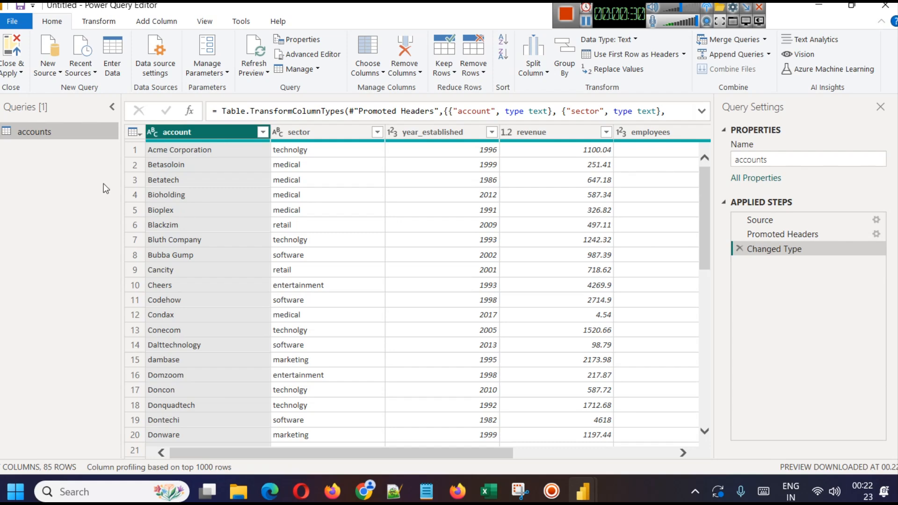
# Add products.csv from the CRM Sales folder as a new Text/CSV source query
pyautogui.click(55, 71)
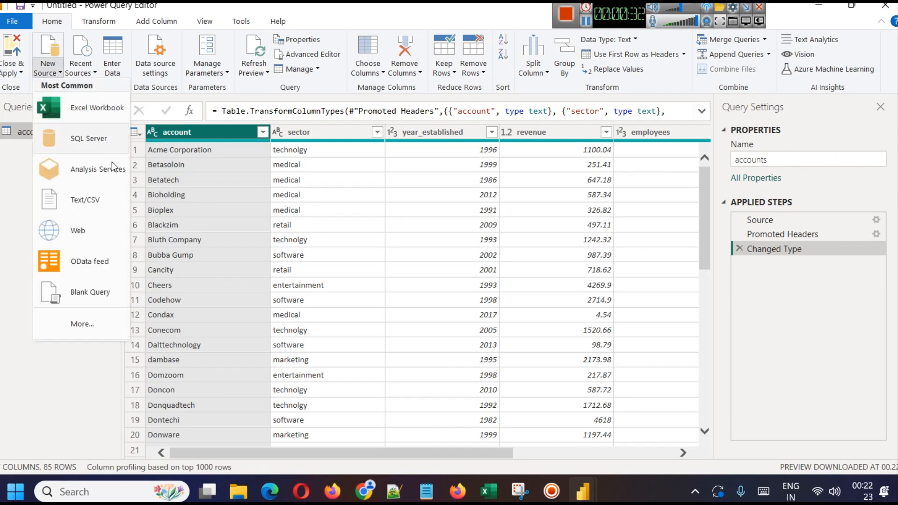
pyautogui.click(93, 206)
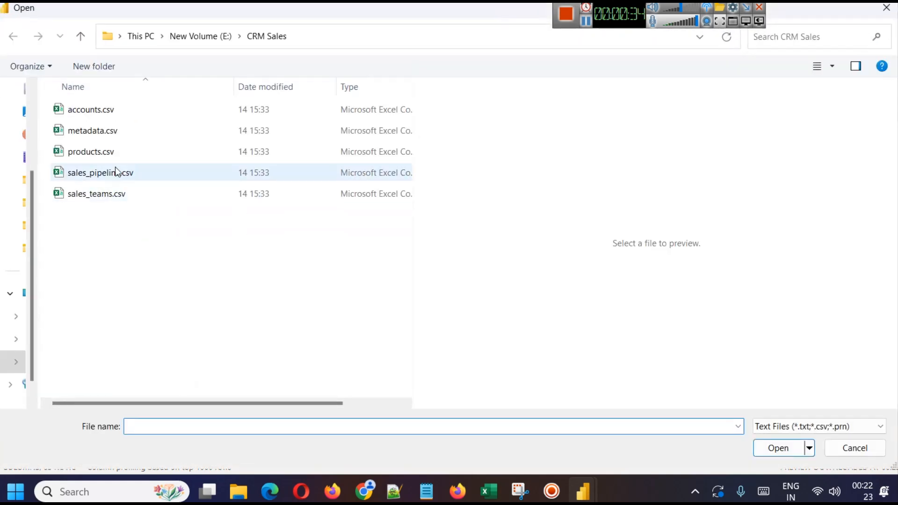
pyautogui.click(112, 160)
pyautogui.click(778, 448)
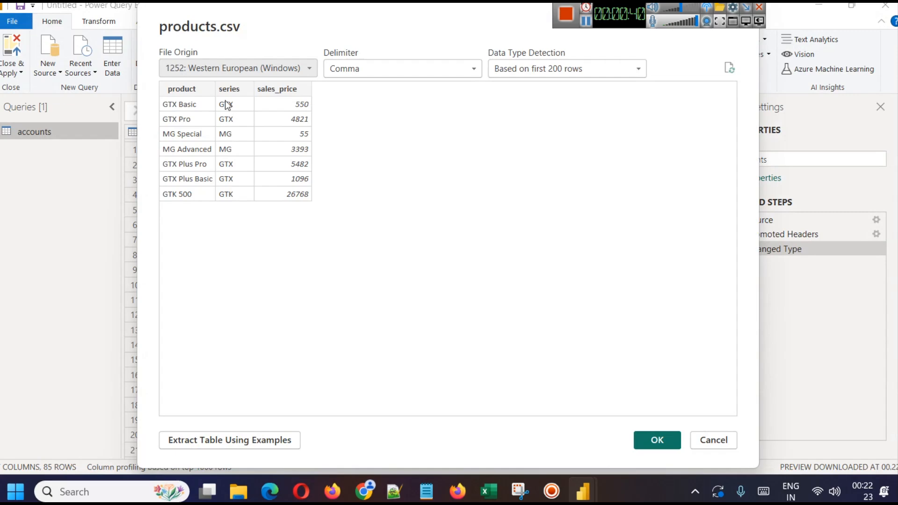
pyautogui.click(656, 437)
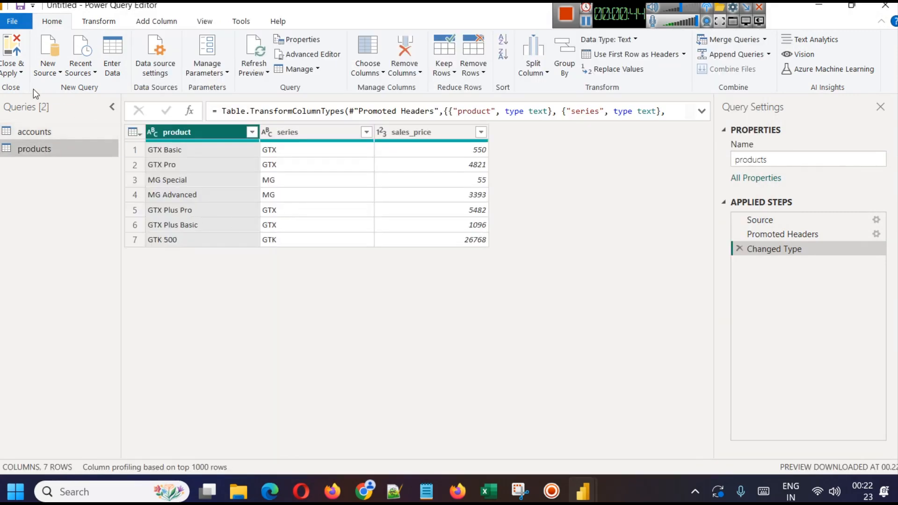
# Add sales_pipeline.csv from the CRM Sales folder as a new Text/CSV source query
pyautogui.click(54, 75)
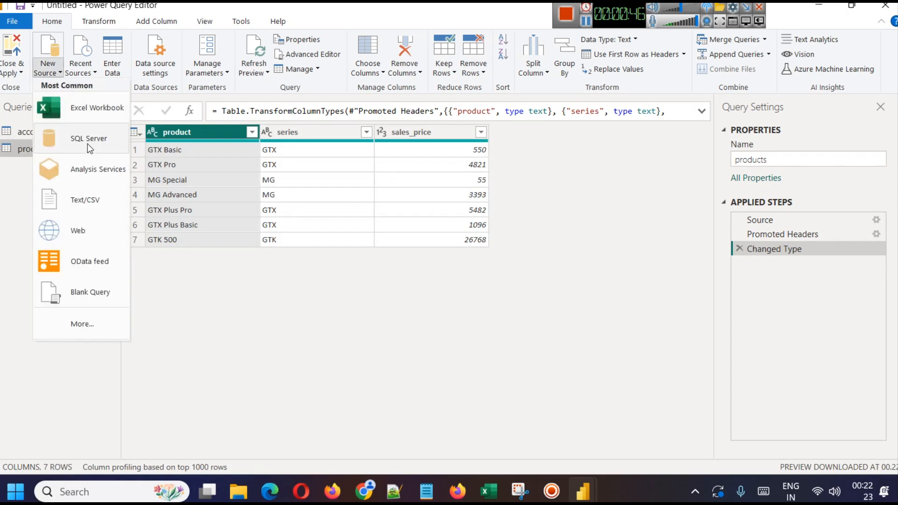
pyautogui.click(88, 199)
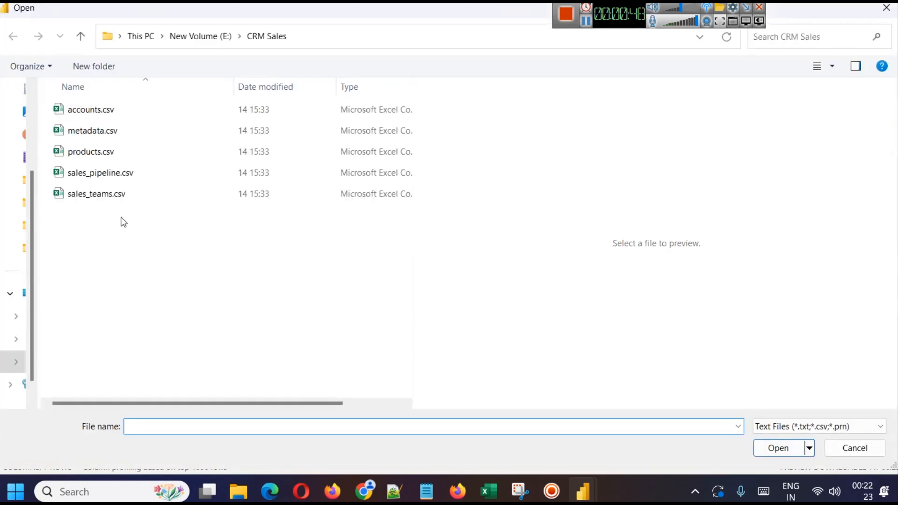
pyautogui.click(104, 174)
pyautogui.click(781, 448)
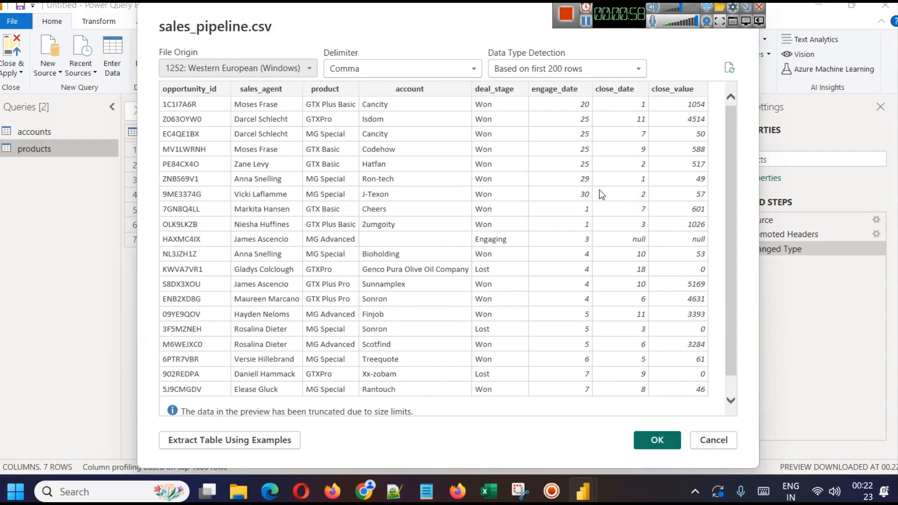
pyautogui.click(659, 445)
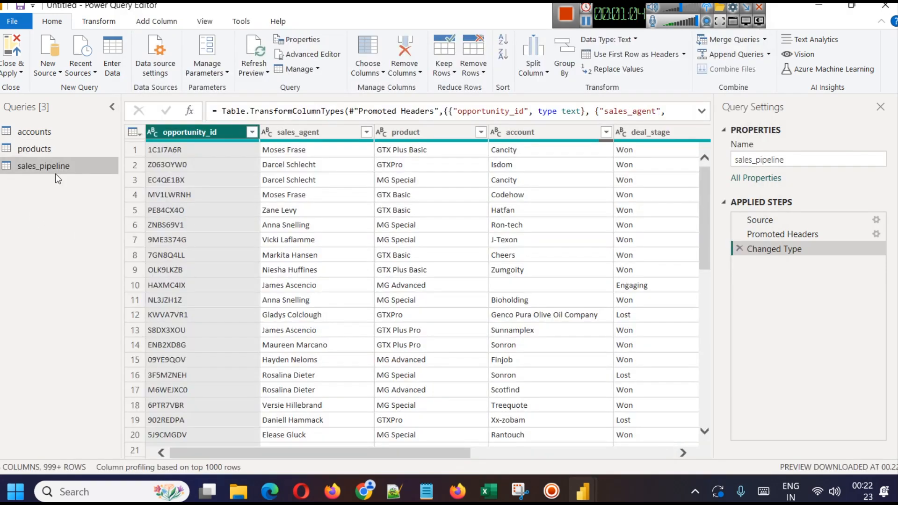
# Add sales_teams.csv as a new Text/CSV source query and use its first row as headers
pyautogui.click(47, 76)
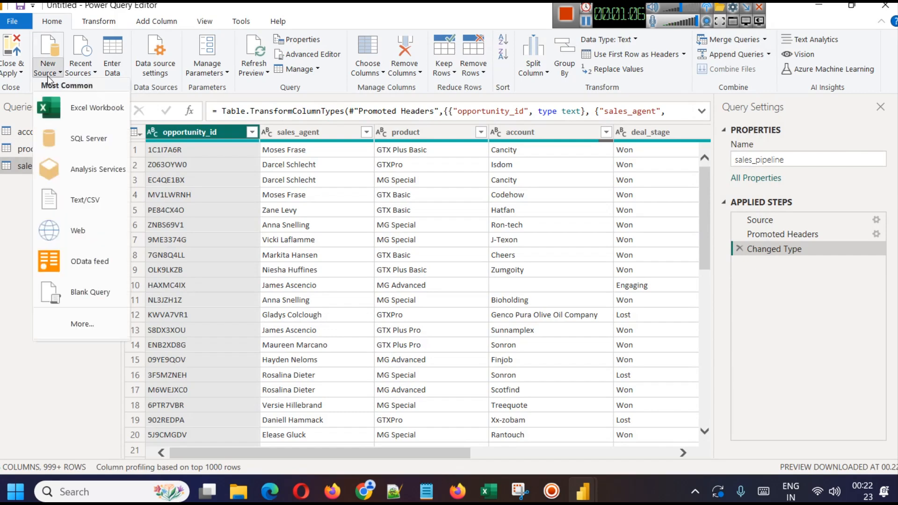
pyautogui.click(97, 208)
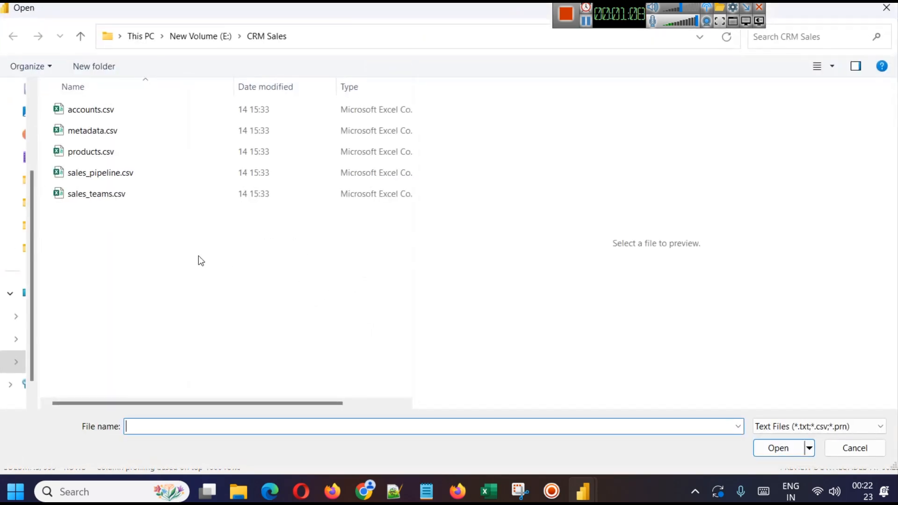
pyautogui.click(127, 197)
pyautogui.click(790, 429)
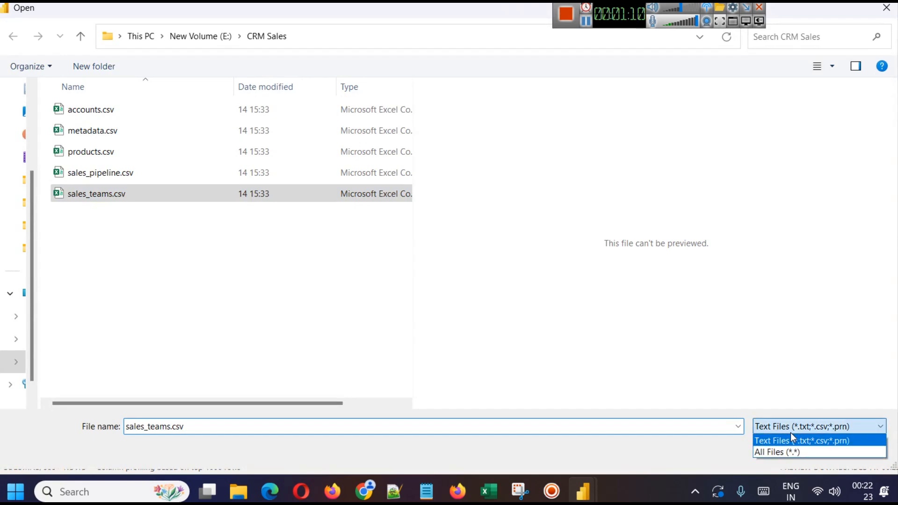
pyautogui.click(787, 433)
pyautogui.click(784, 447)
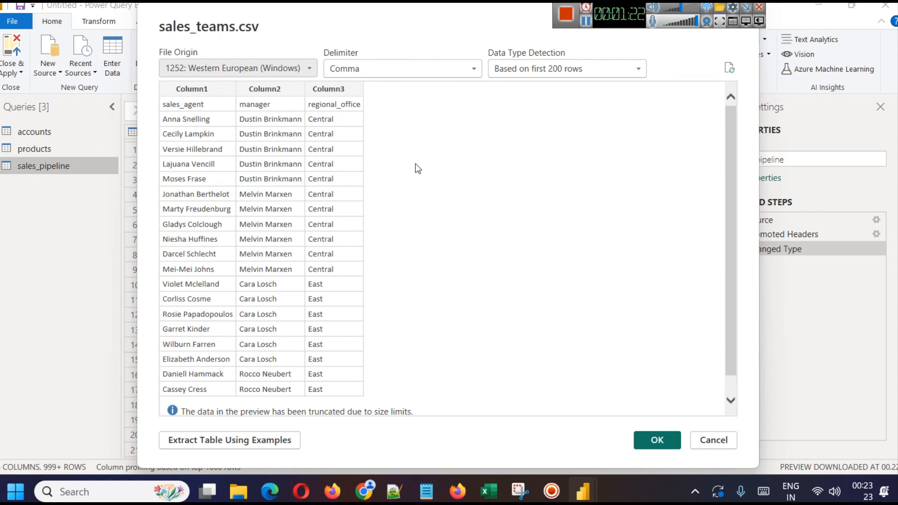
pyautogui.click(643, 437)
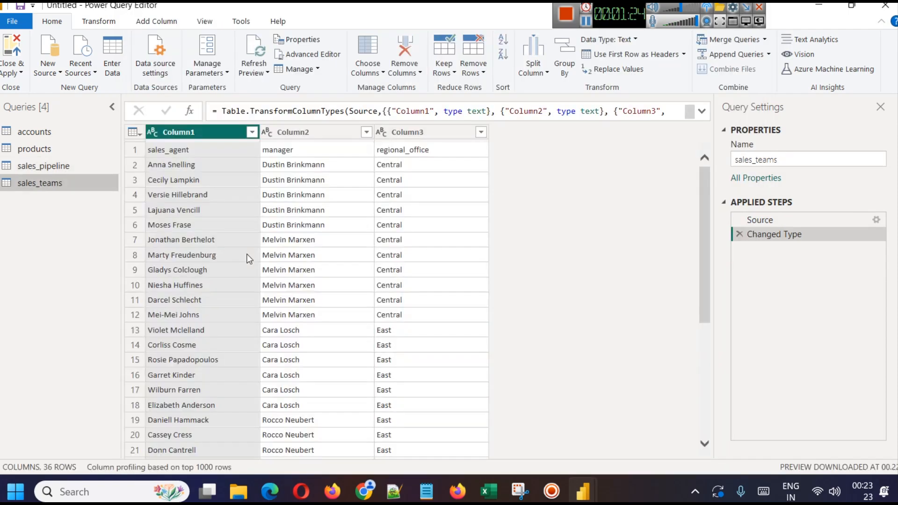
pyautogui.click(134, 132)
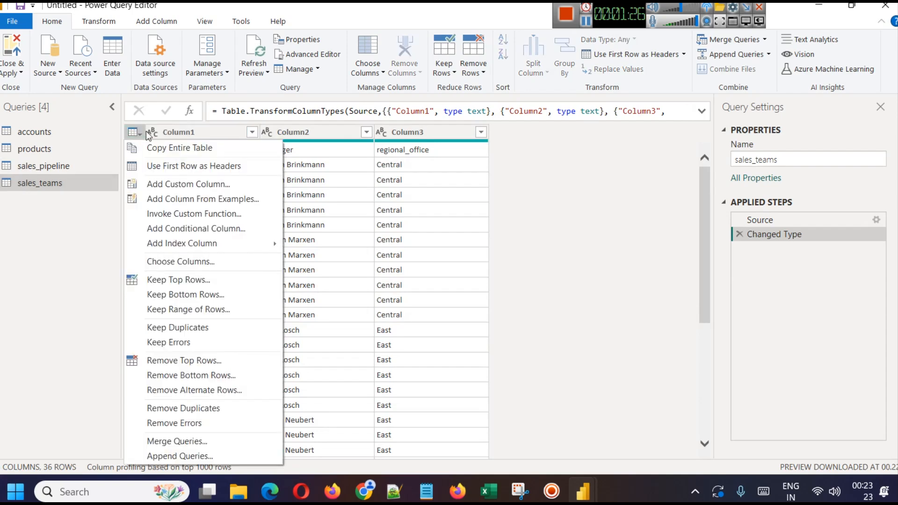
pyautogui.click(177, 165)
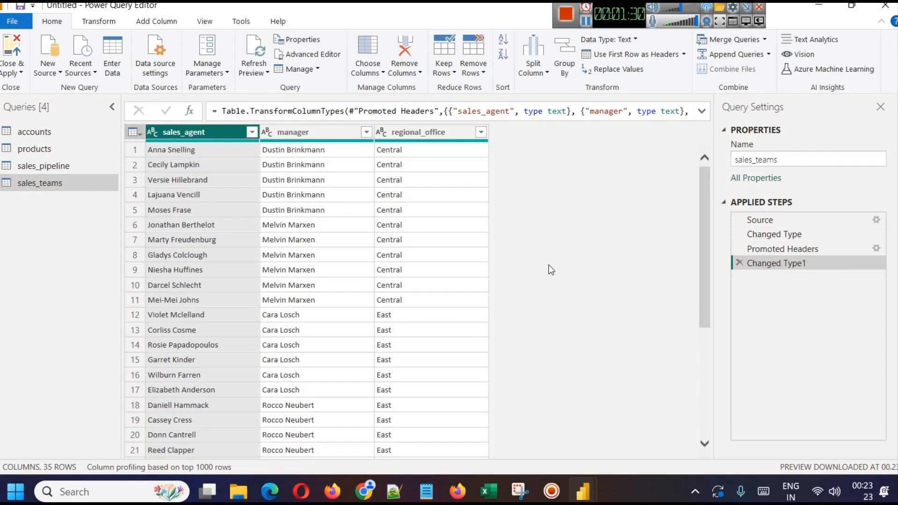
# Check the accounts, products, sales_pipeline and sales_teams queries, and load them into the report by closing and applying
pyautogui.click(60, 131)
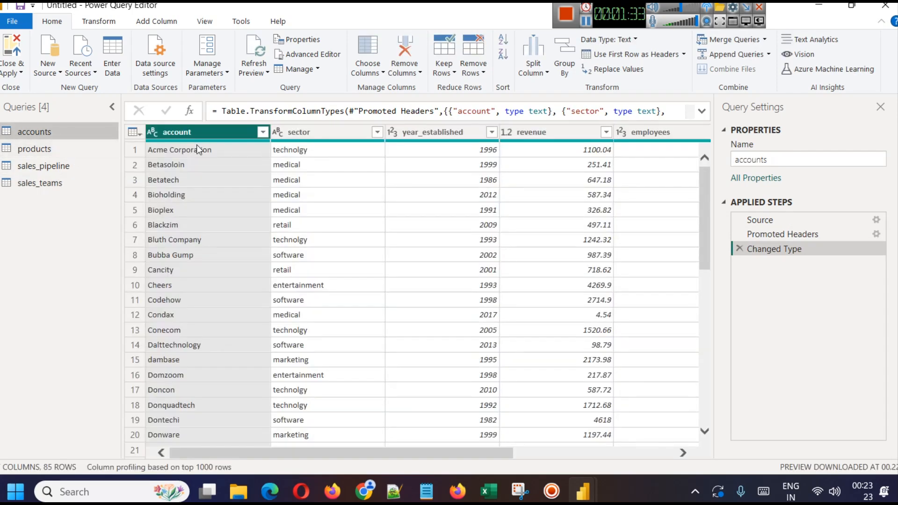
pyautogui.click(52, 150)
pyautogui.click(66, 165)
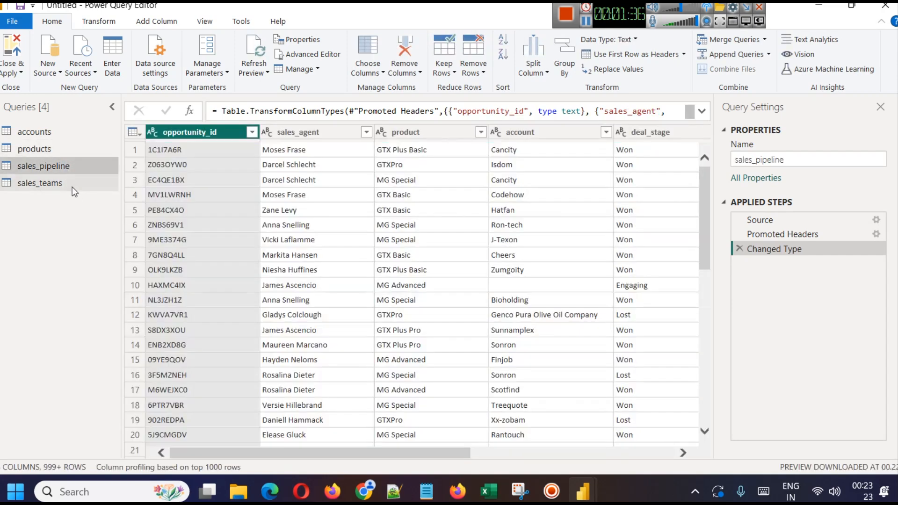
pyautogui.click(70, 184)
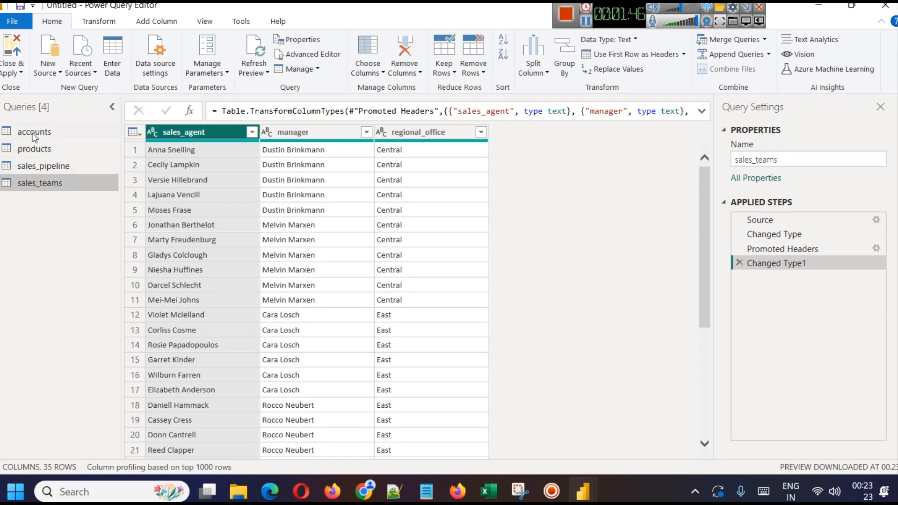
pyautogui.click(14, 74)
pyautogui.click(28, 118)
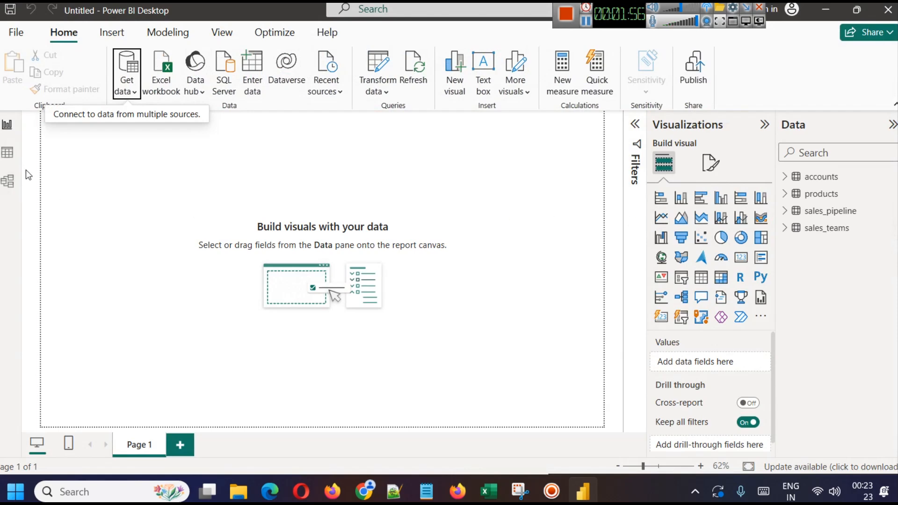
# Arrange the model diagram with sales_teams, sales_pipeline and products side by side and the accounts table below sales_teams
pyautogui.click(16, 159)
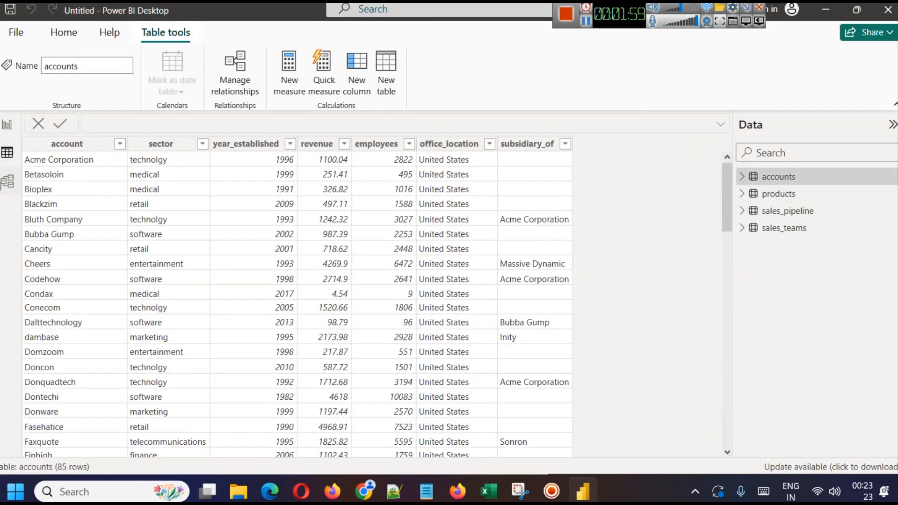
pyautogui.click(13, 182)
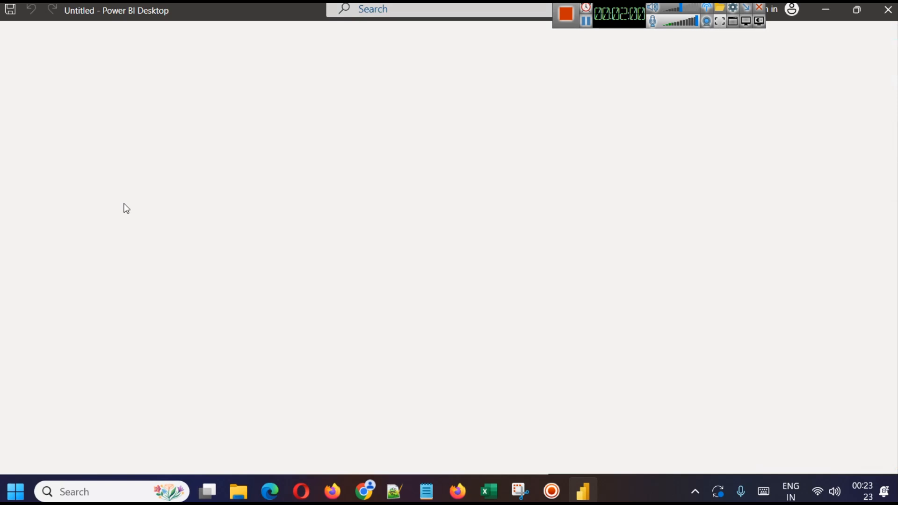
pyautogui.click(693, 125)
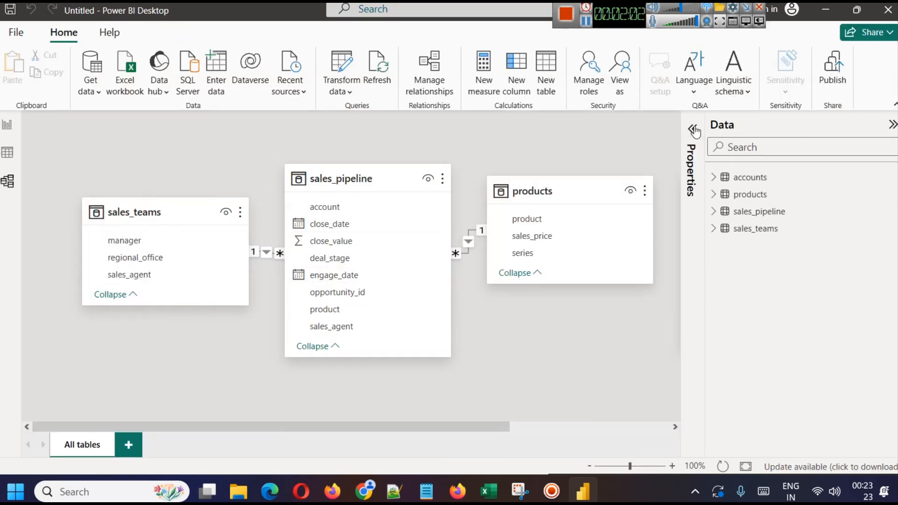
pyautogui.moveTo(134, 214); pyautogui.dragTo(126, 180)
pyautogui.moveTo(332, 177); pyautogui.dragTo(318, 178)
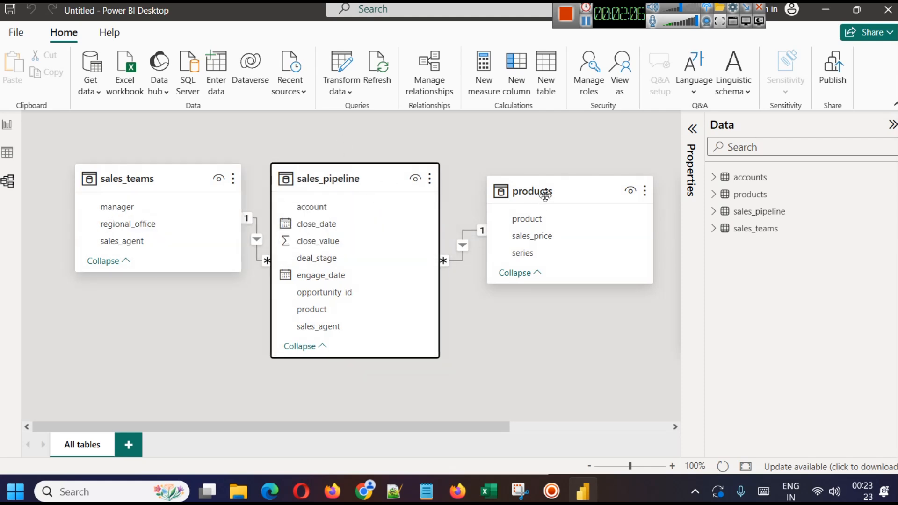
pyautogui.moveTo(547, 194); pyautogui.dragTo(504, 187)
pyautogui.moveTo(476, 426); pyautogui.dragTo(601, 426)
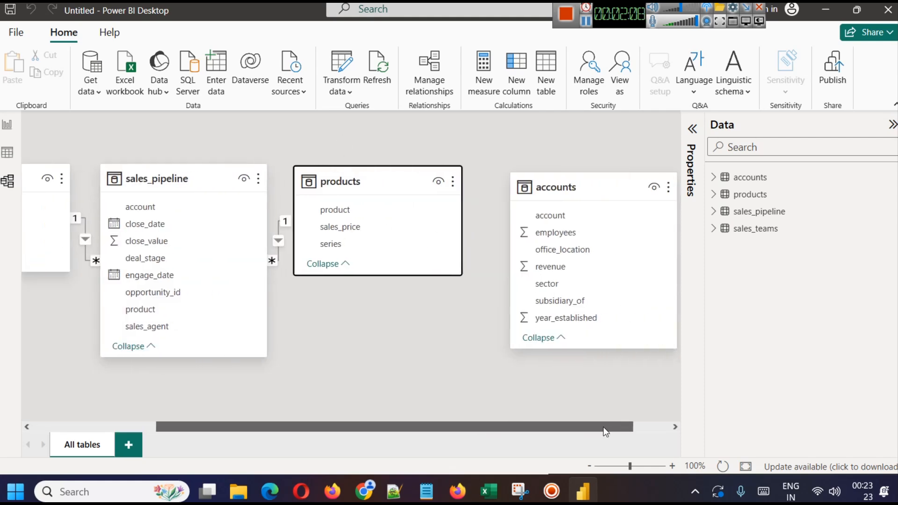
pyautogui.moveTo(574, 185); pyautogui.dragTo(510, 279)
pyautogui.moveTo(389, 346); pyautogui.dragTo(141, 327)
pyautogui.click(169, 182)
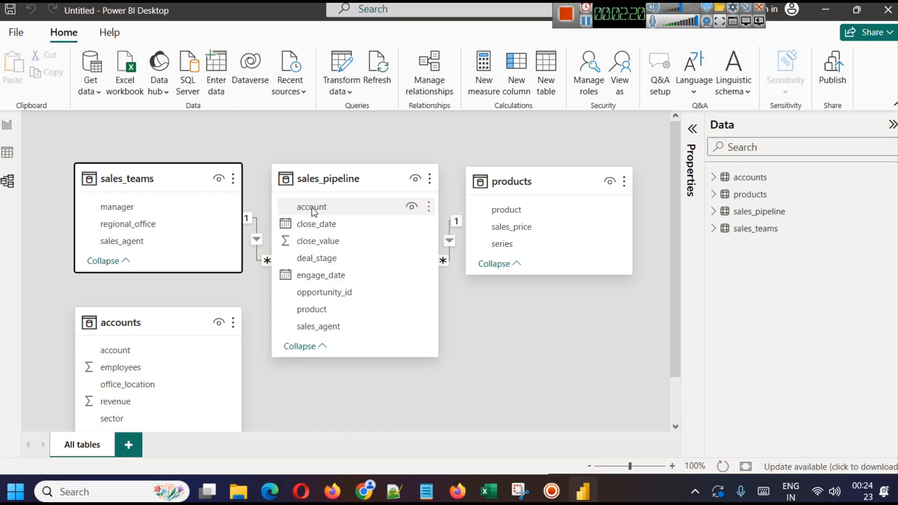
# Create an active one-to-many relationship with single cross-filter direction between accounts (account) and sales_pipeline (account)
pyautogui.click(440, 75)
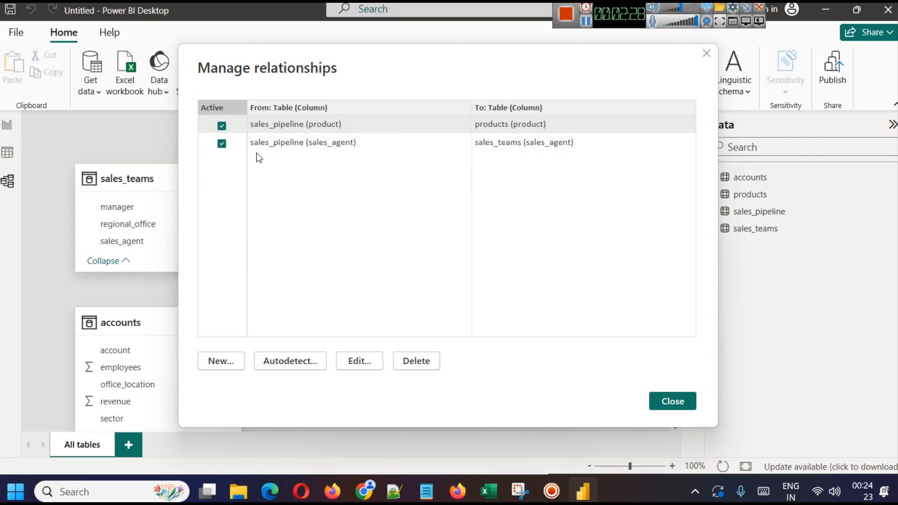
pyautogui.click(220, 360)
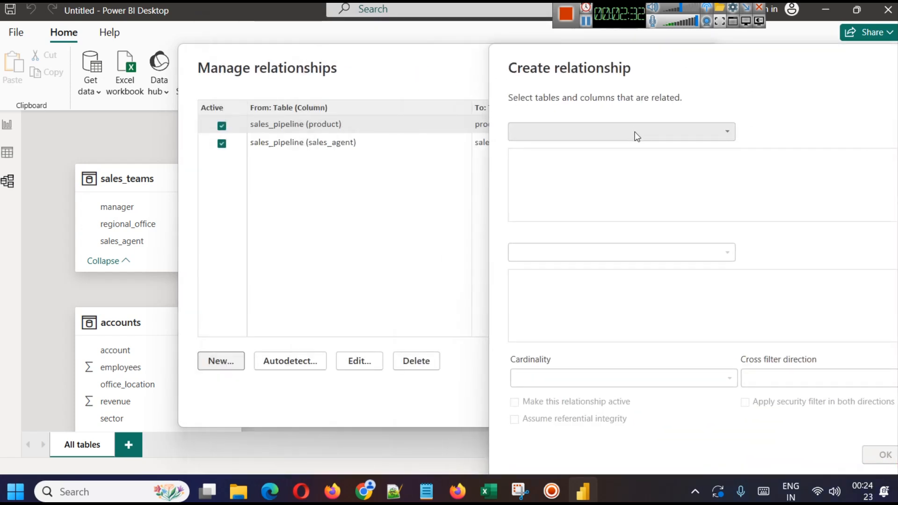
pyautogui.click(643, 133)
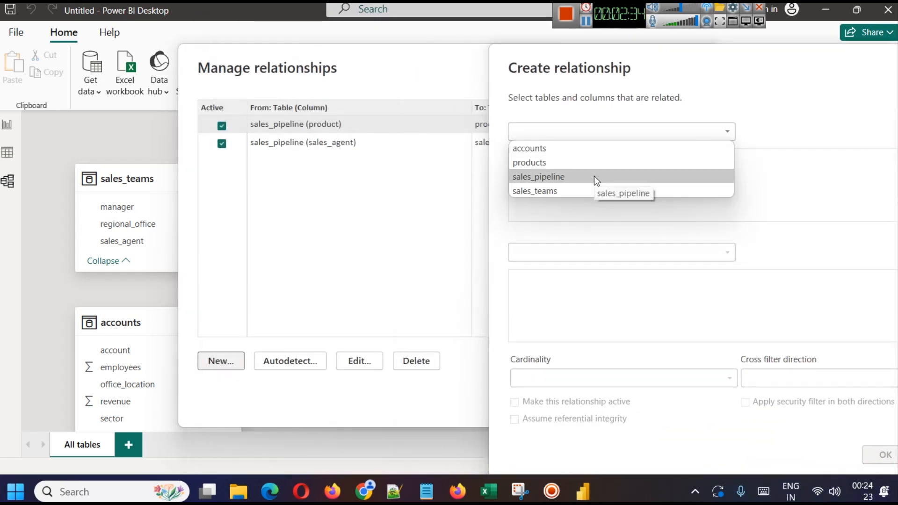
pyautogui.click(576, 145)
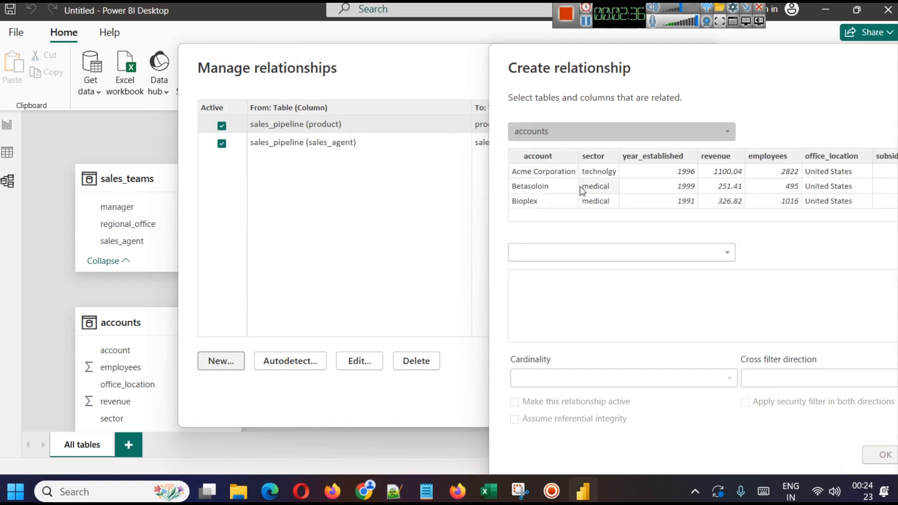
pyautogui.click(562, 255)
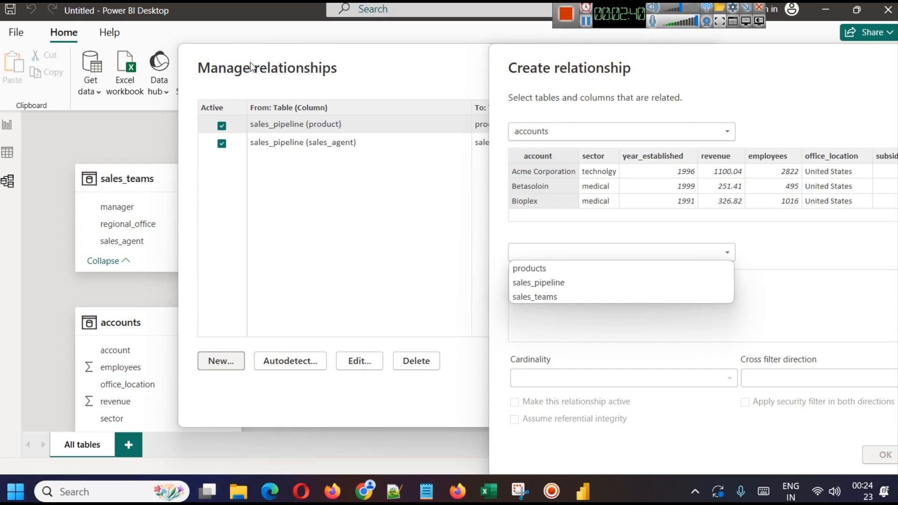
pyautogui.click(423, 99)
pyautogui.click(589, 248)
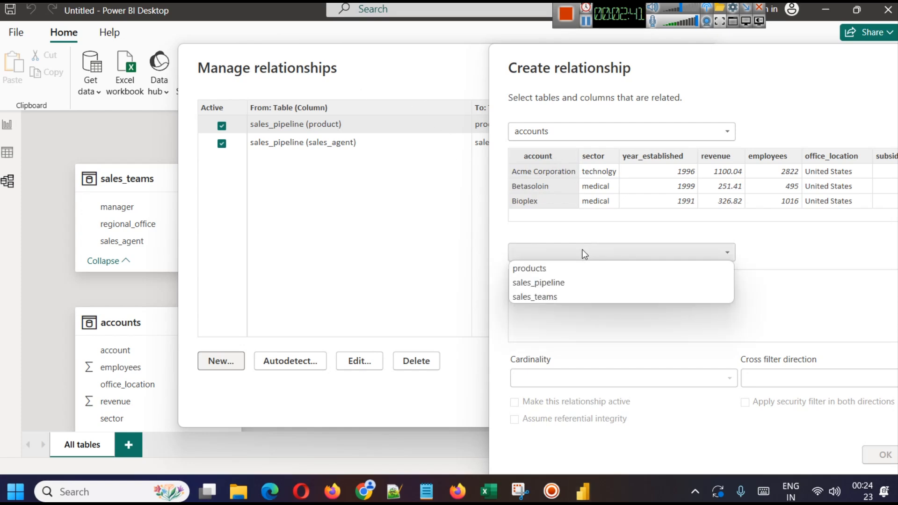
pyautogui.click(569, 283)
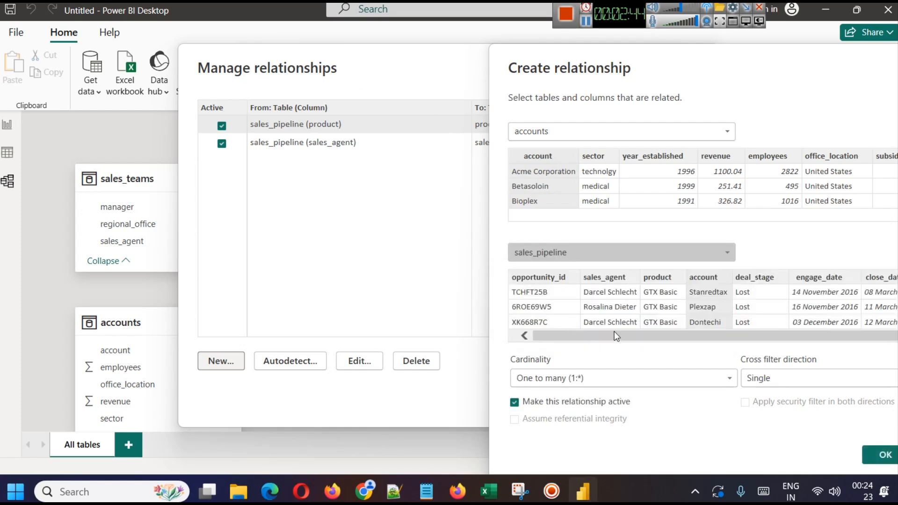
pyautogui.click(704, 276)
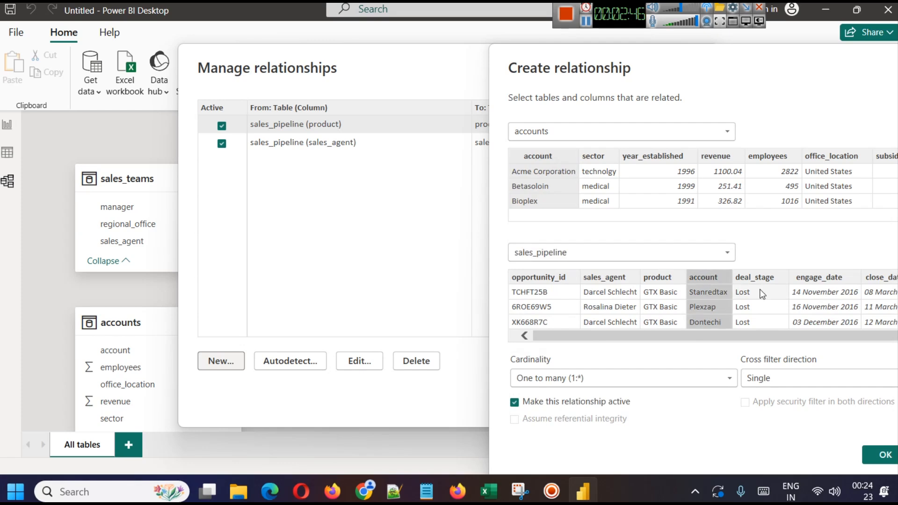
pyautogui.click(884, 455)
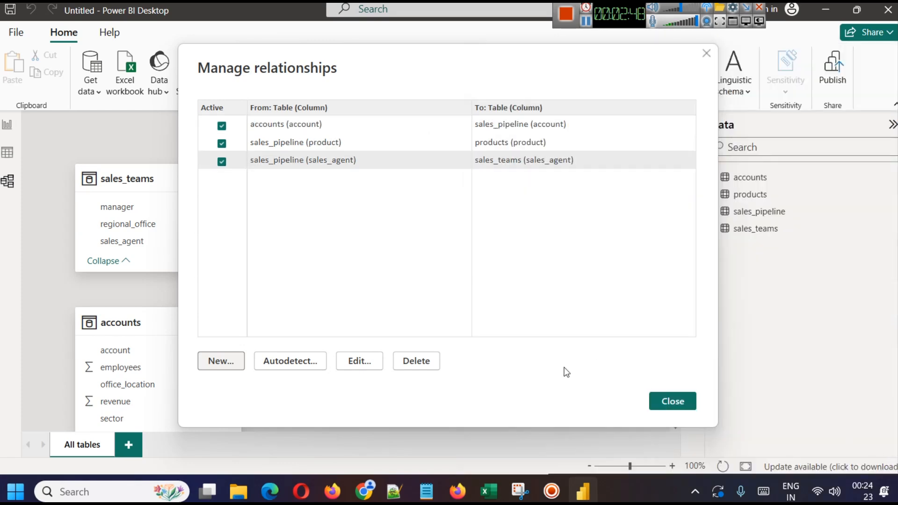
pyautogui.click(673, 402)
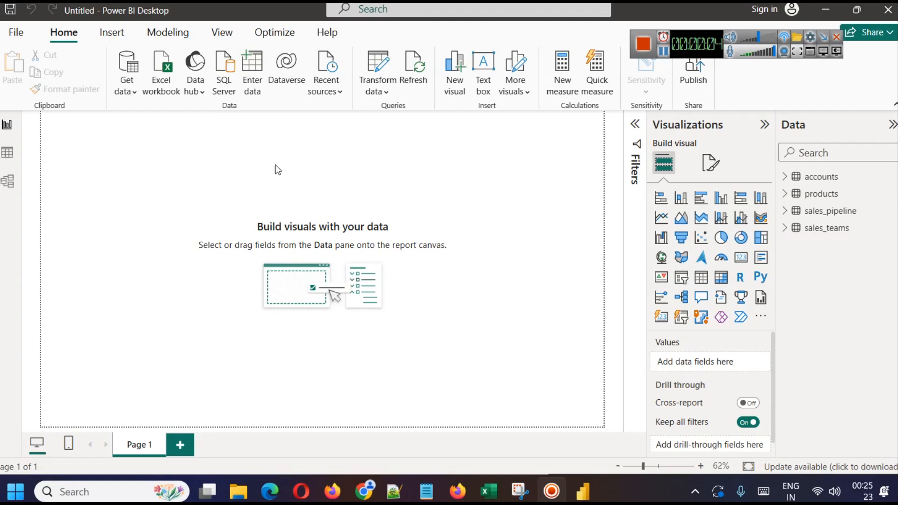
# Customize the current report theme with a light grey #E0E0E0 page background at 22% transparency
pyautogui.click(221, 32)
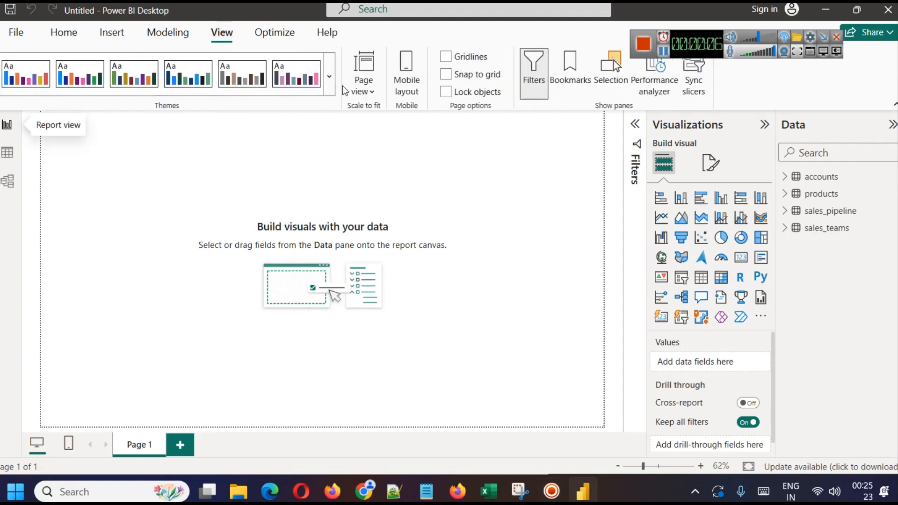
pyautogui.click(329, 76)
pyautogui.scroll(-3, 216, 229)
pyautogui.scroll(-1, 216, 229)
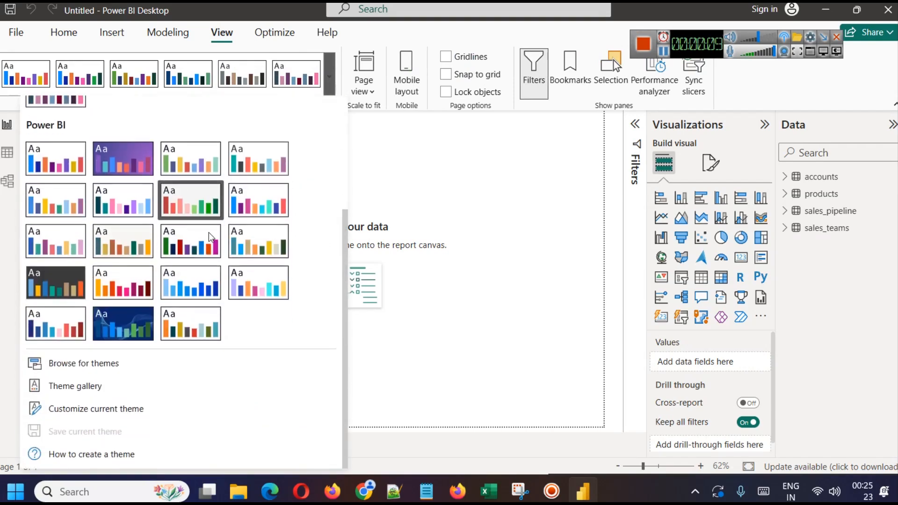
pyautogui.click(132, 404)
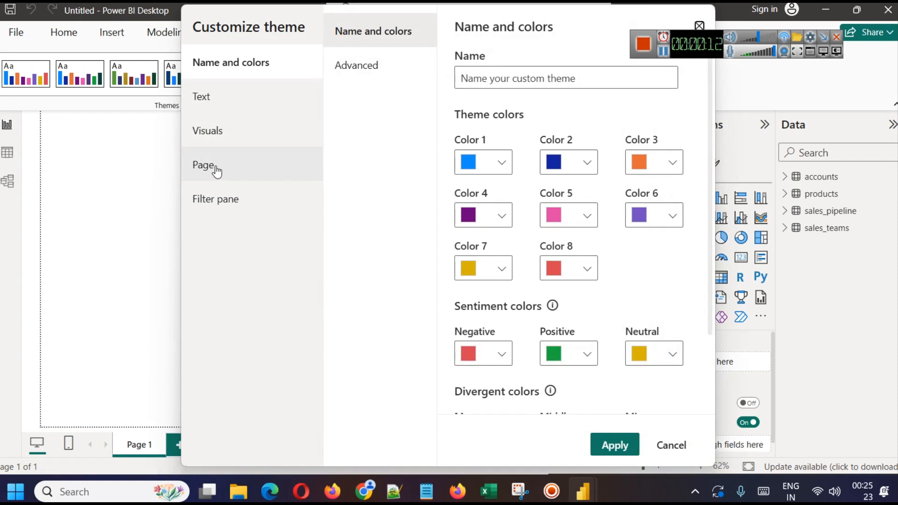
pyautogui.click(216, 172)
pyautogui.click(387, 68)
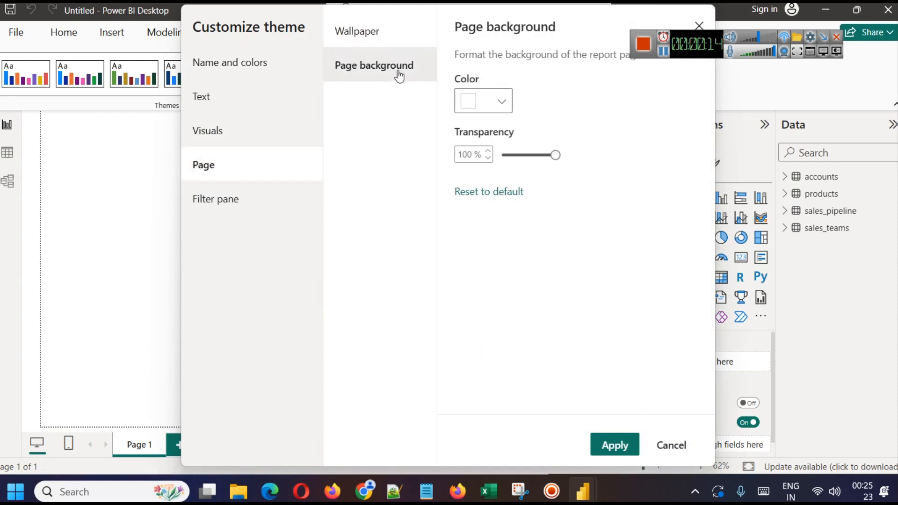
pyautogui.click(502, 102)
pyautogui.moveTo(524, 194); pyautogui.dragTo(464, 146)
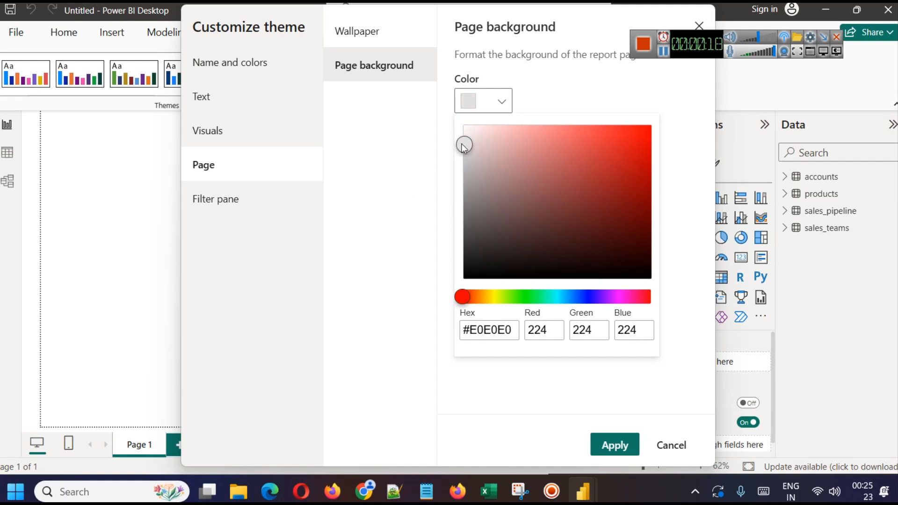
pyautogui.click(613, 422)
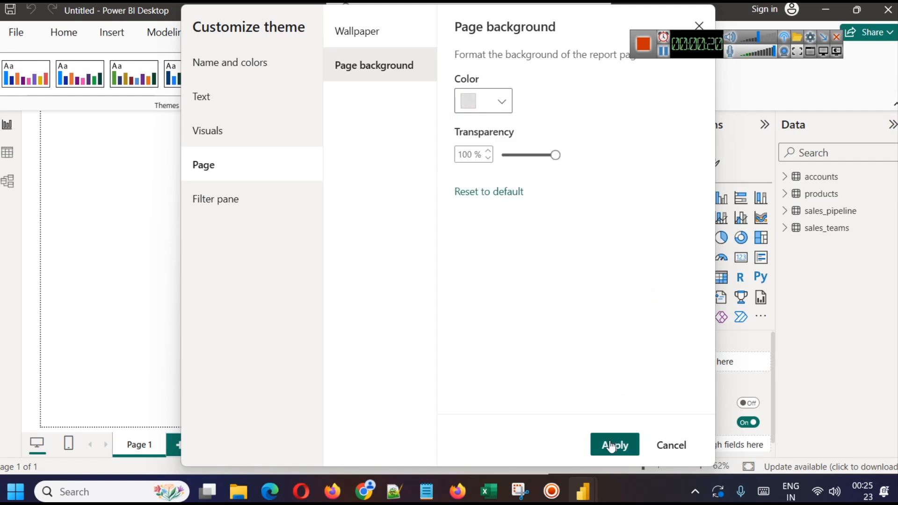
pyautogui.click(514, 155)
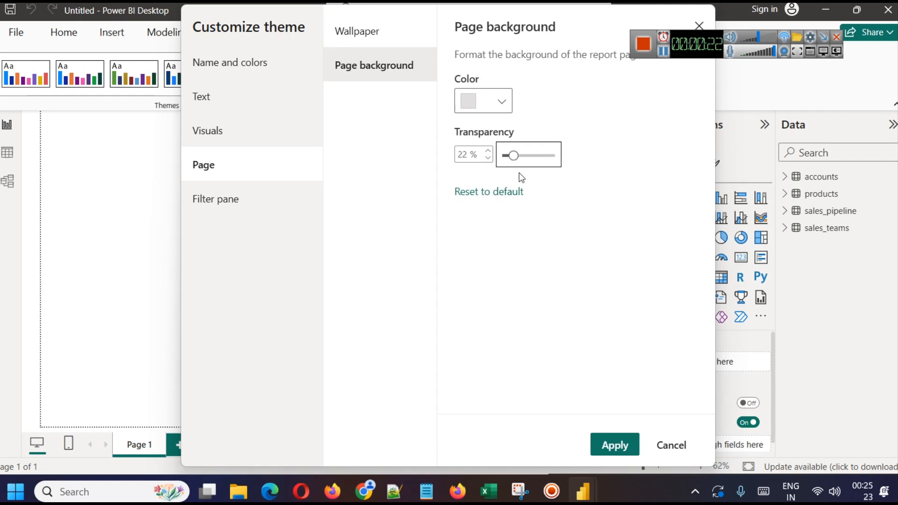
pyautogui.click(614, 444)
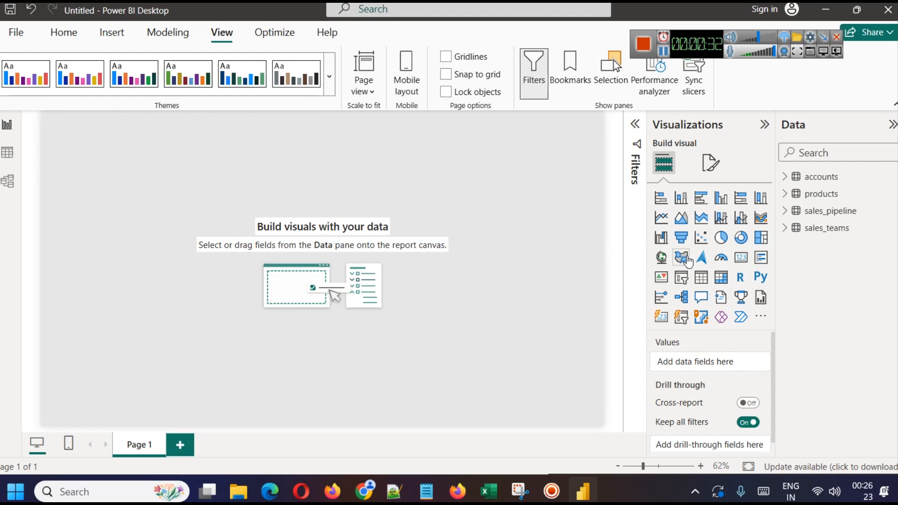
# Add an empty card visual to Page 1 and shrink it to a small tile in the page's upper-left corner
pyautogui.click(744, 265)
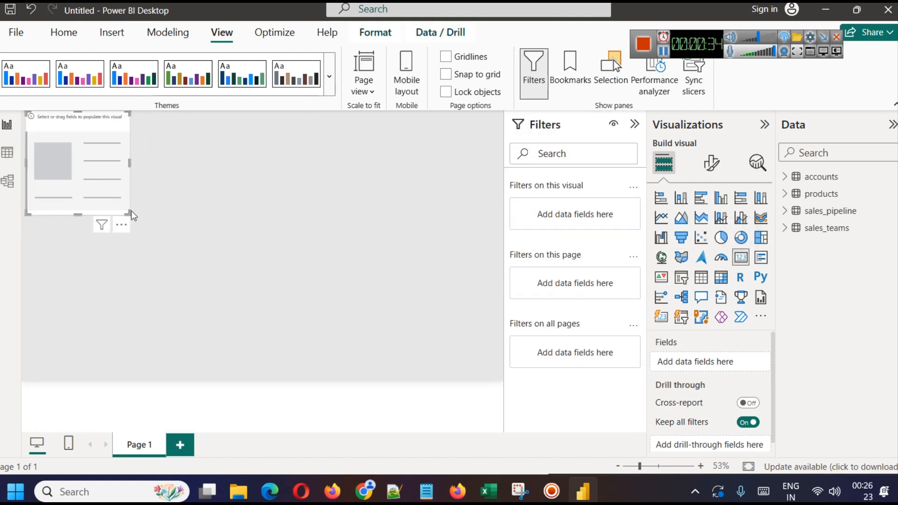
pyautogui.moveTo(80, 215); pyautogui.dragTo(62, 136)
pyautogui.moveTo(140, 134); pyautogui.dragTo(63, 137)
pyautogui.click(246, 198)
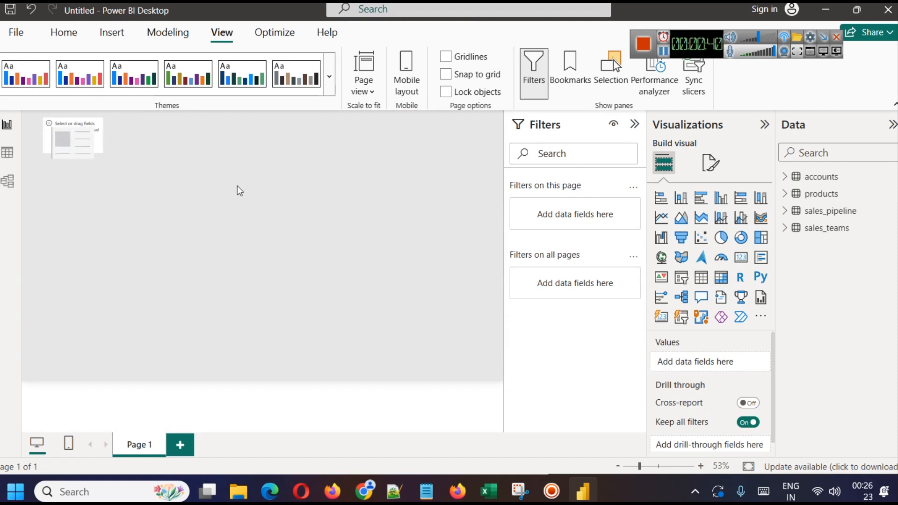
pyautogui.click(65, 152)
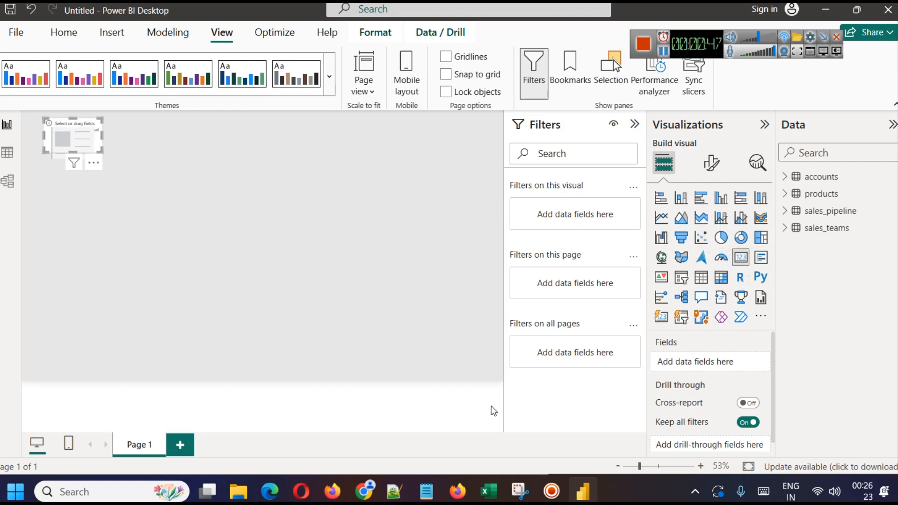
# Switch to sales_pipeline.csv in Excel, examine its column headers and first rows, and return to the Power BI report
pyautogui.moveTo(492, 496)
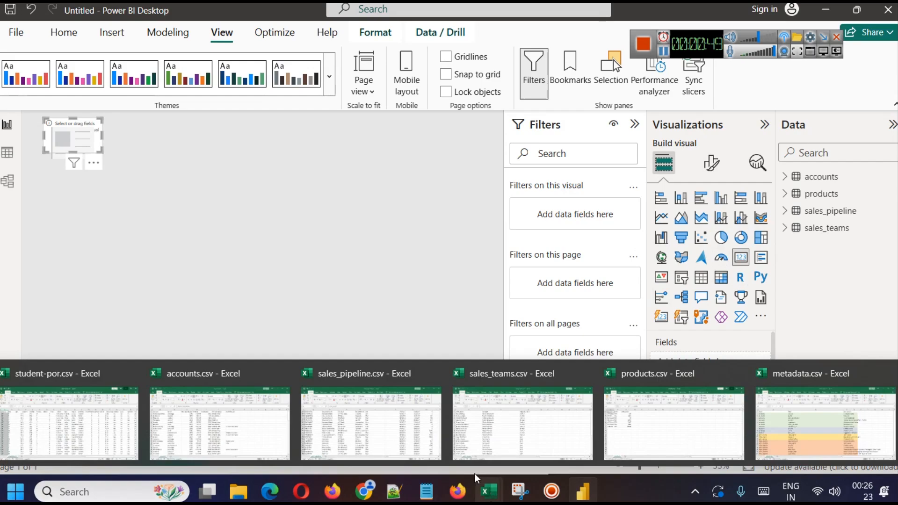
pyautogui.click(423, 416)
pyautogui.scroll(20, 797, 305)
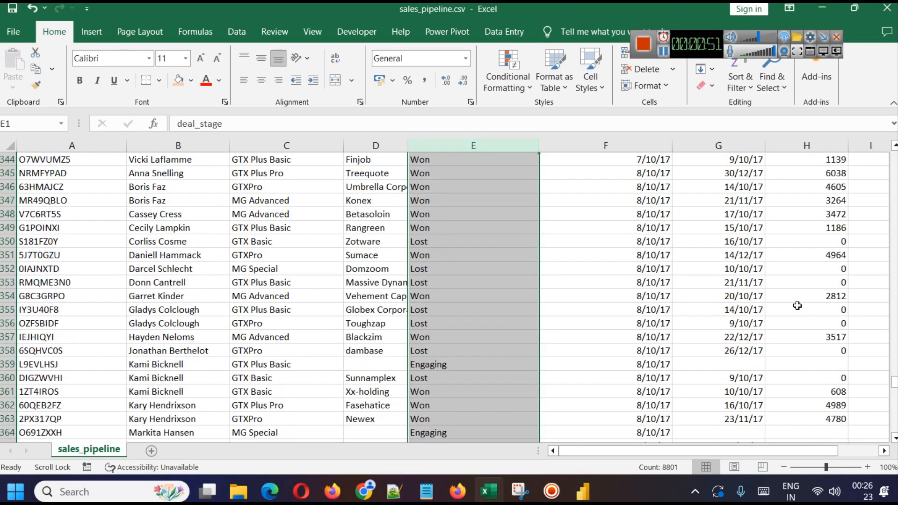
pyautogui.moveTo(894, 382); pyautogui.dragTo(894, 147)
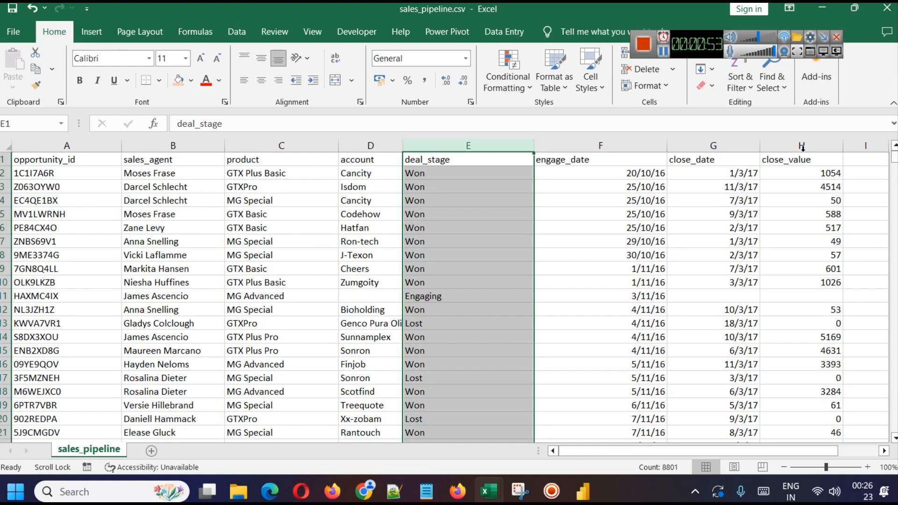
pyautogui.click(819, 11)
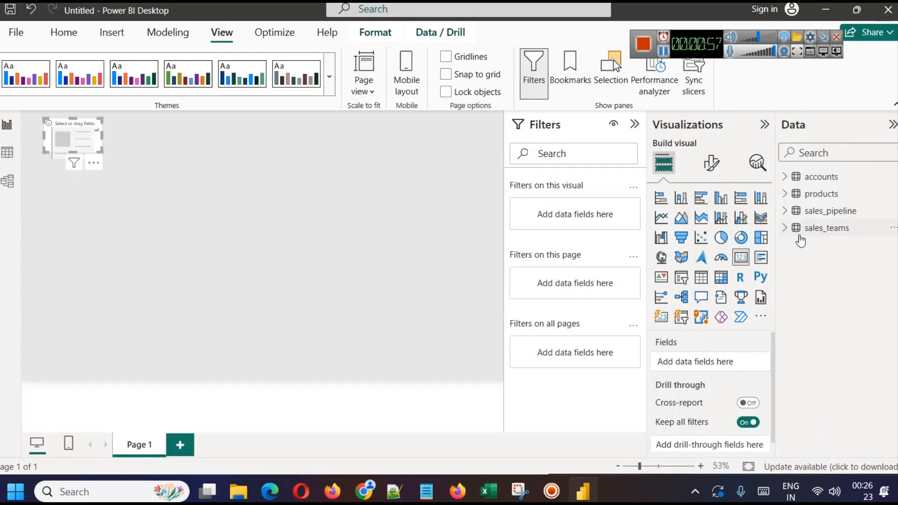
# Show the sum of close_value from sales_pipeline in the card and enlarge the card slightly to fit its value and label
pyautogui.click(785, 211)
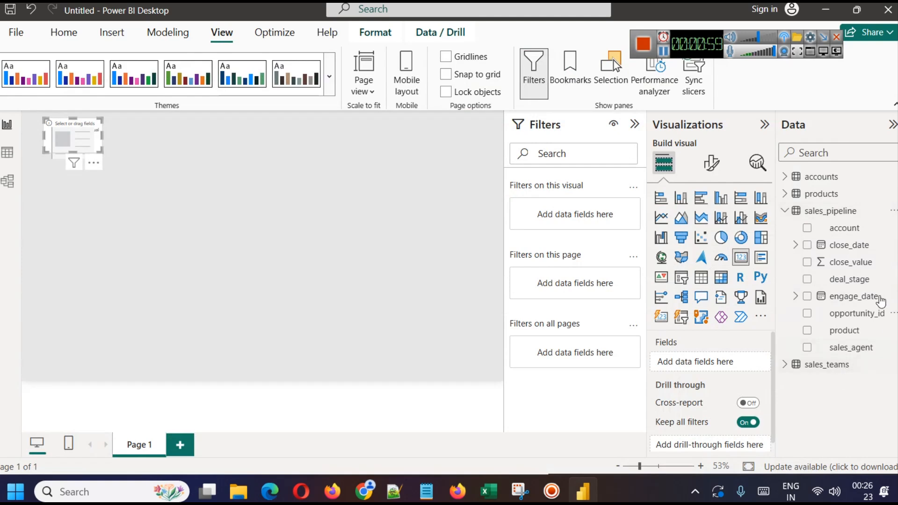
pyautogui.moveTo(852, 270); pyautogui.dragTo(720, 362)
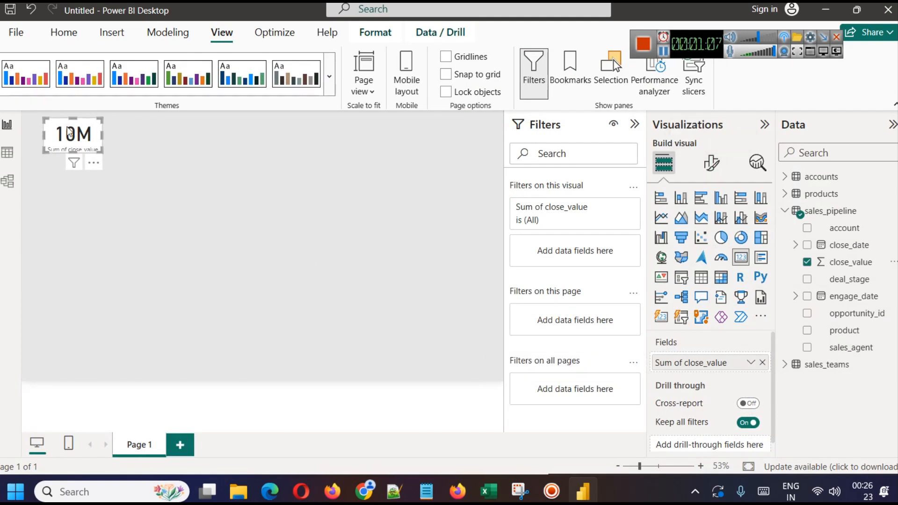
pyautogui.moveTo(101, 139); pyautogui.dragTo(82, 160)
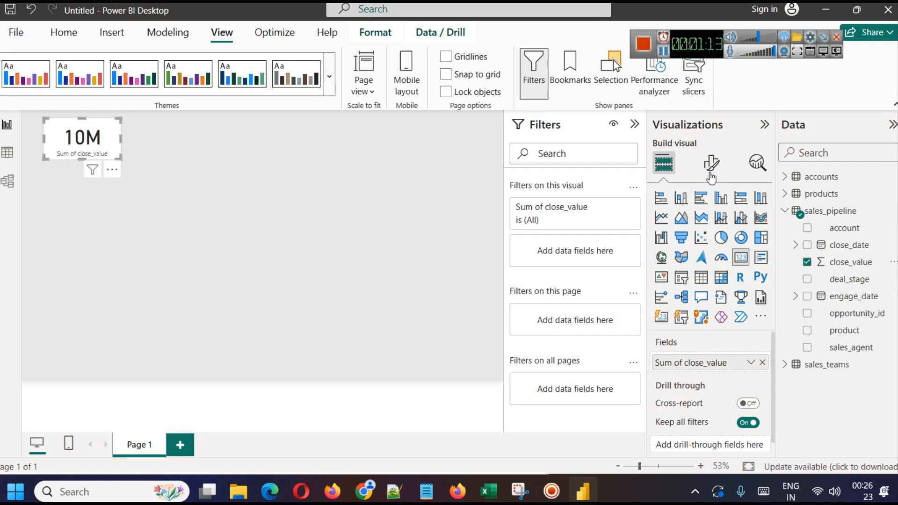
pyautogui.click(711, 164)
pyautogui.click(714, 228)
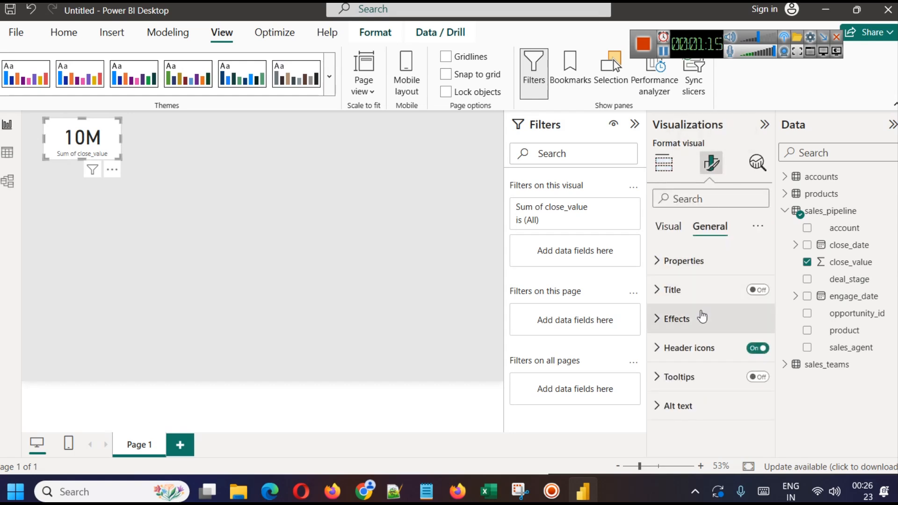
pyautogui.click(700, 295)
pyautogui.click(692, 296)
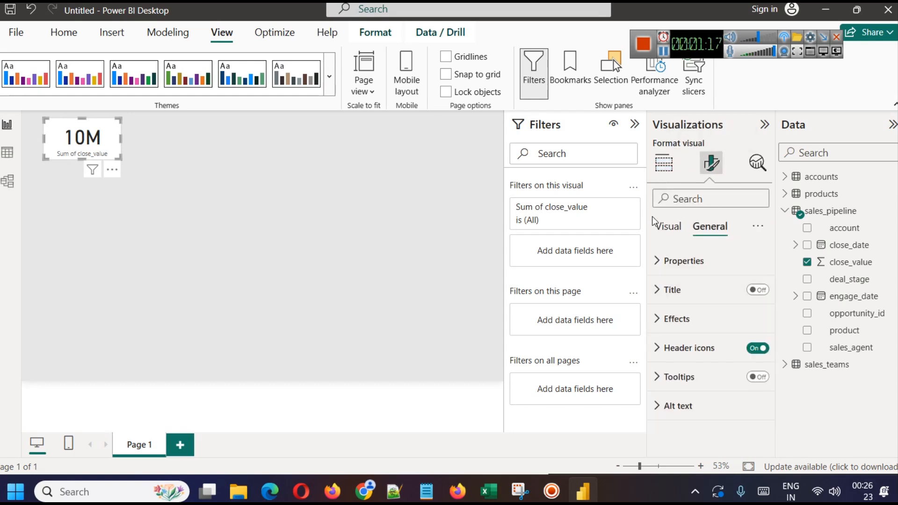
# Rename the card's close_value field for this visual as Total Closed Value
pyautogui.click(663, 162)
pyautogui.click(750, 362)
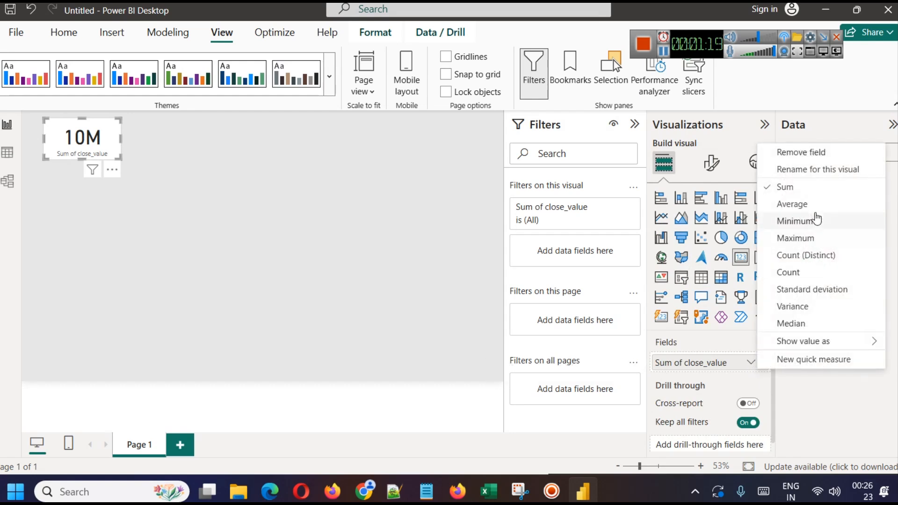
pyautogui.click(810, 171)
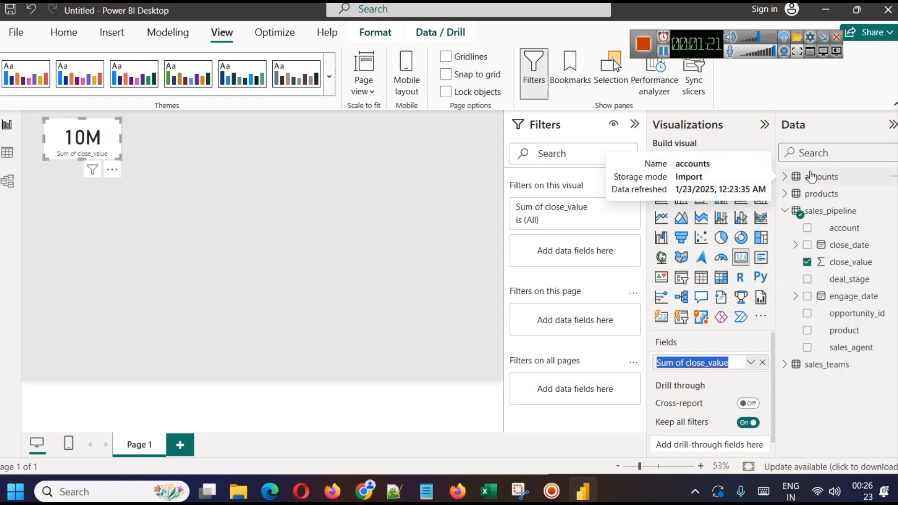
pyautogui.write('Total Close  Valu')
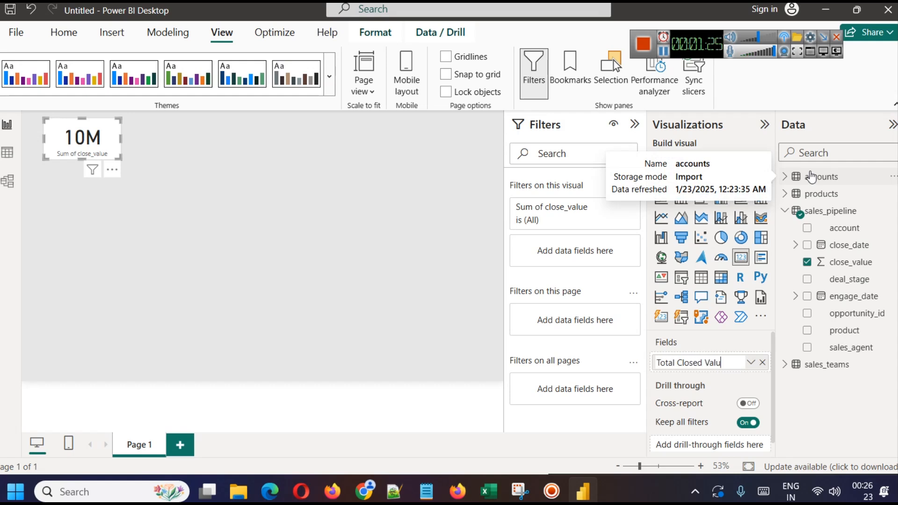
pyautogui.press('Return')
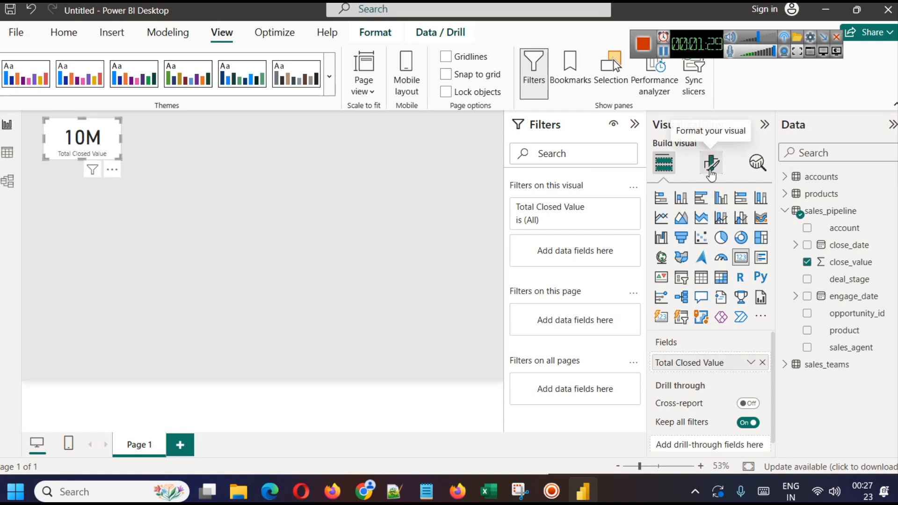
# Set the display units of the card's callout value to Millions
pyautogui.click(711, 163)
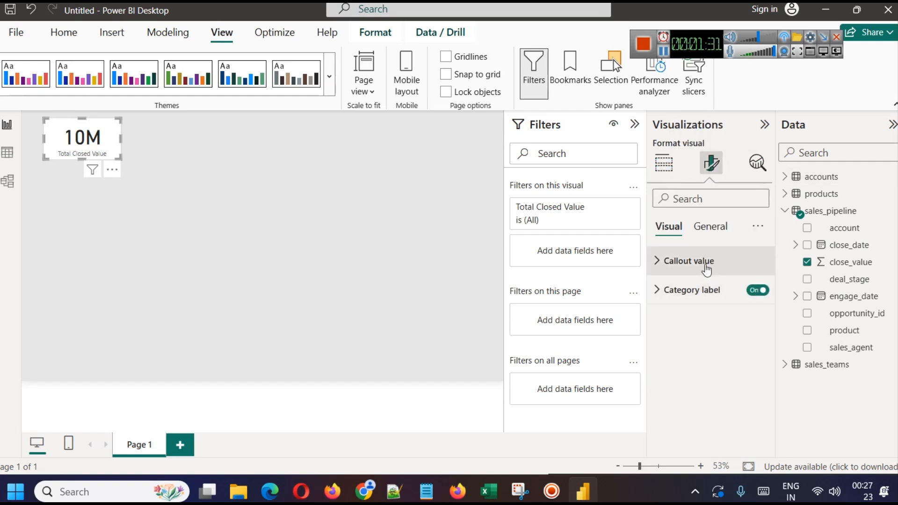
pyautogui.click(702, 263)
pyautogui.scroll(-3, 705, 387)
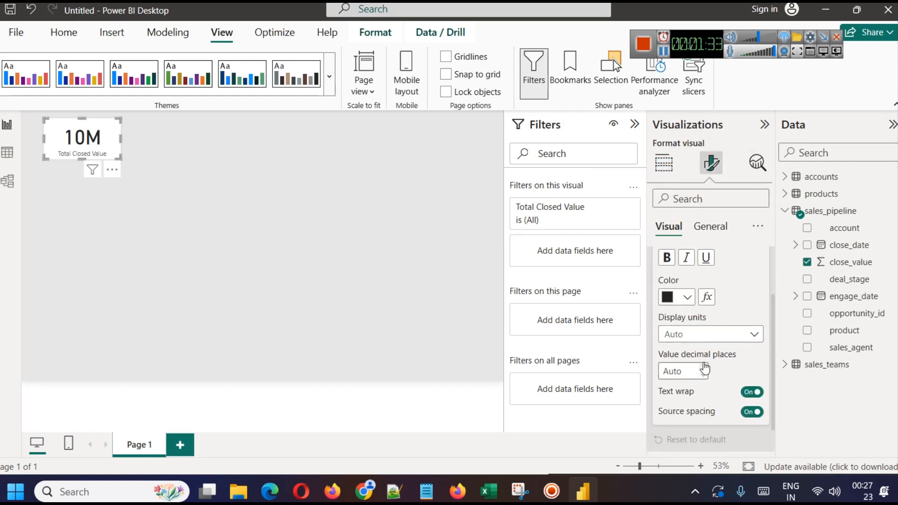
pyautogui.click(702, 334)
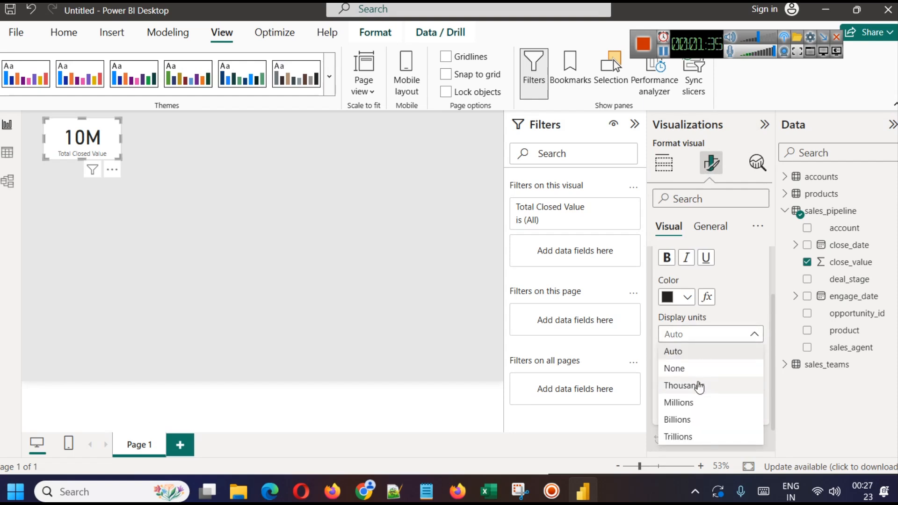
pyautogui.click(698, 385)
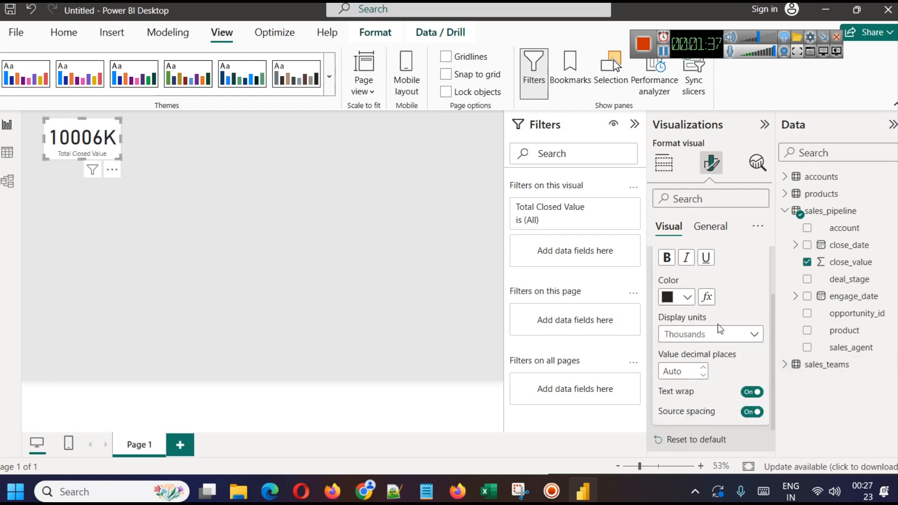
pyautogui.click(722, 334)
pyautogui.click(704, 403)
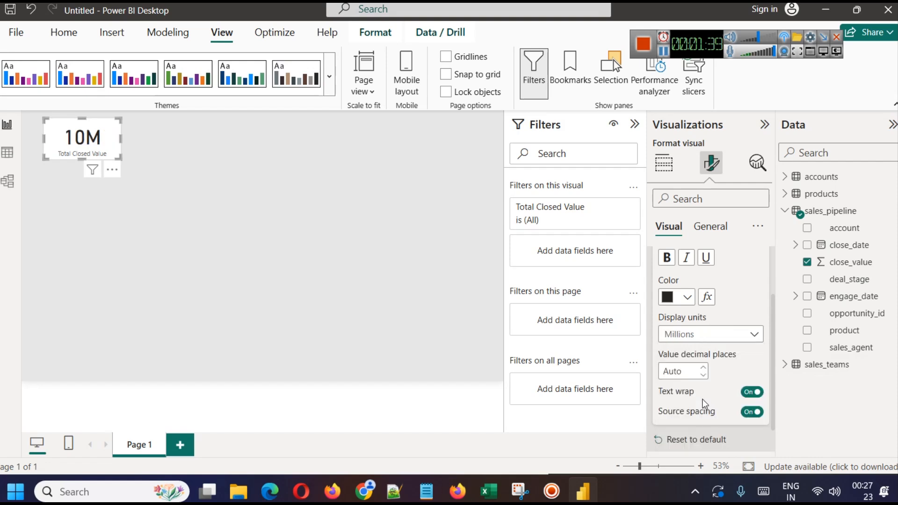
pyautogui.click(205, 241)
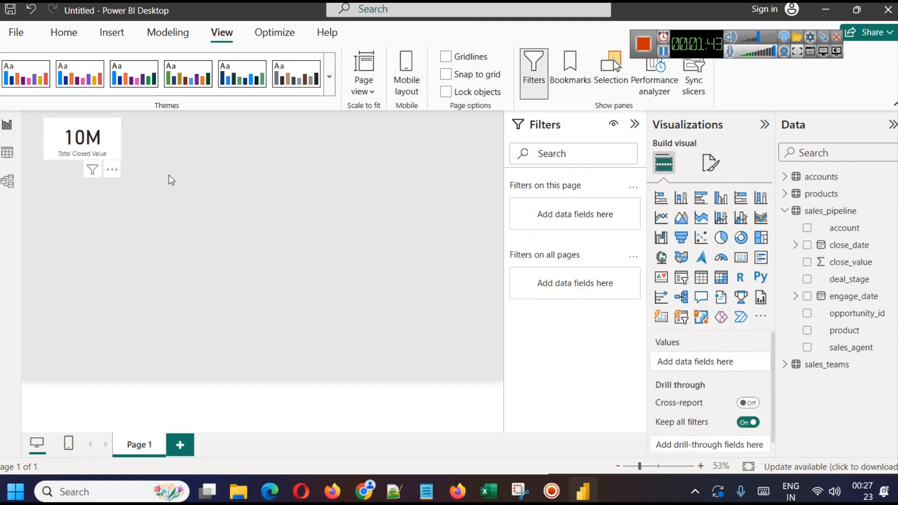
# Make the card's category label bold
pyautogui.click(72, 131)
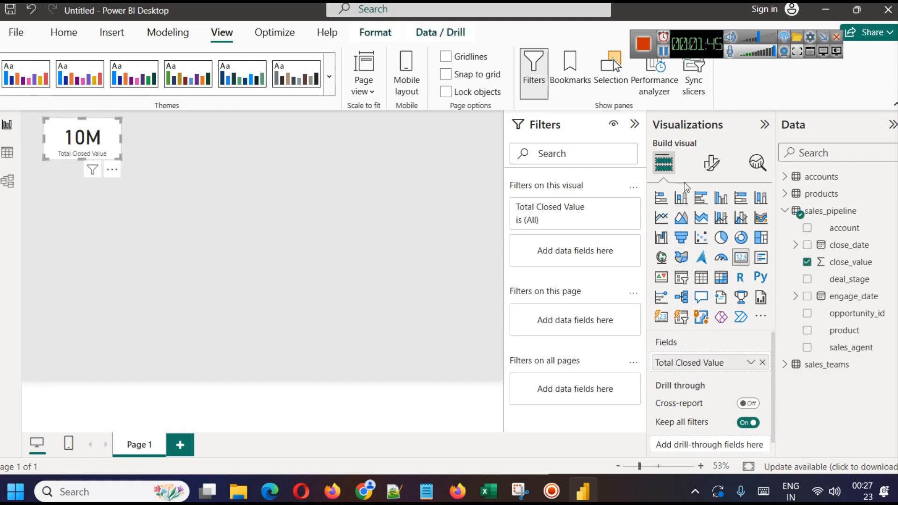
pyautogui.click(706, 167)
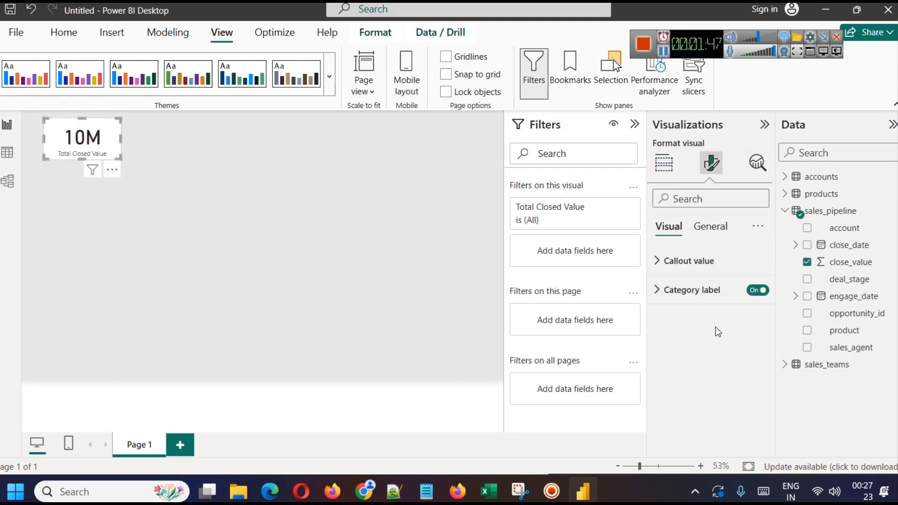
pyautogui.click(691, 288)
pyautogui.click(667, 357)
pyautogui.click(271, 205)
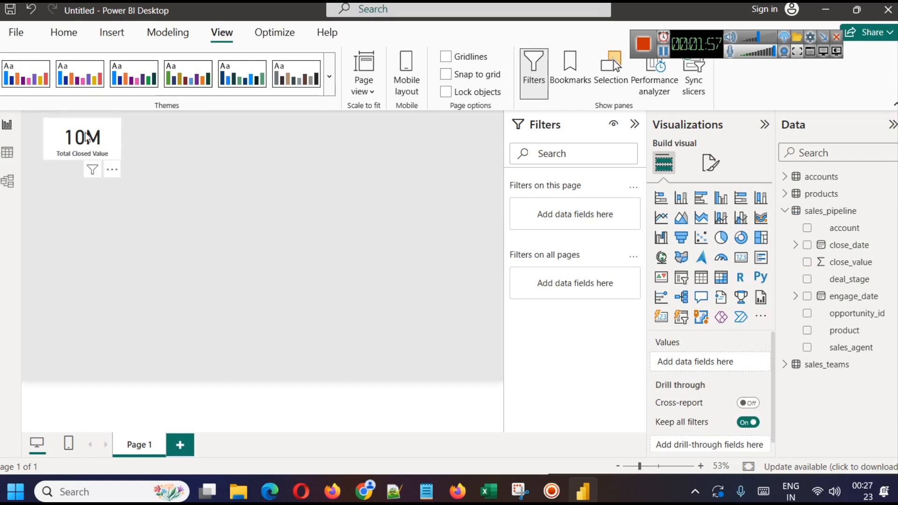
# Reduce the card's size slightly, narrowing it from its left edge
pyautogui.click(86, 154)
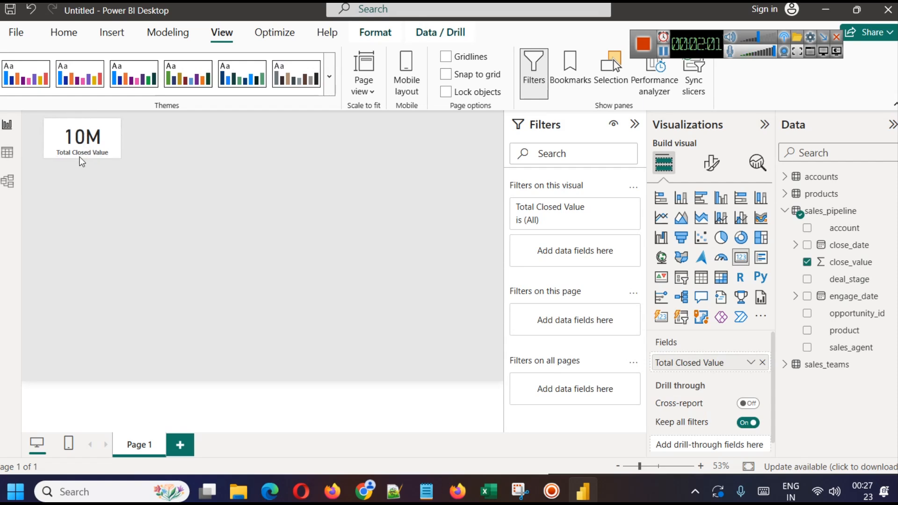
pyautogui.click(205, 174)
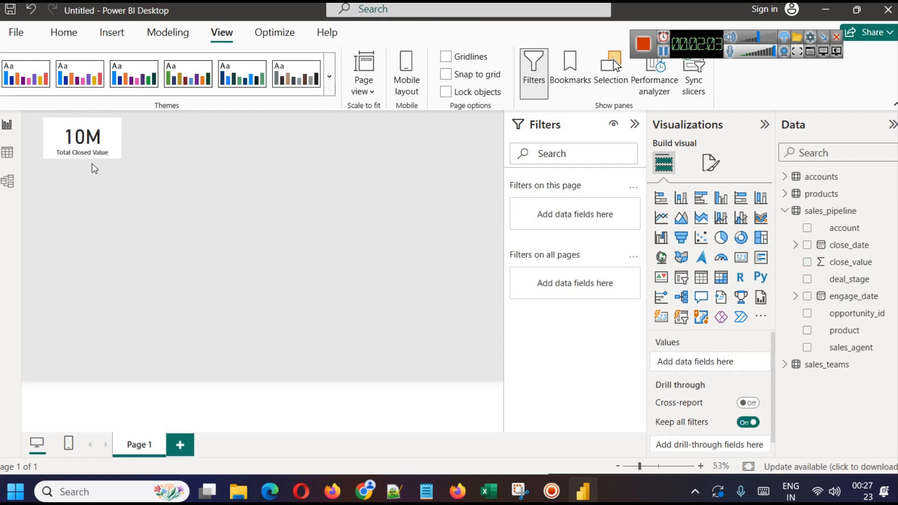
pyautogui.click(52, 138)
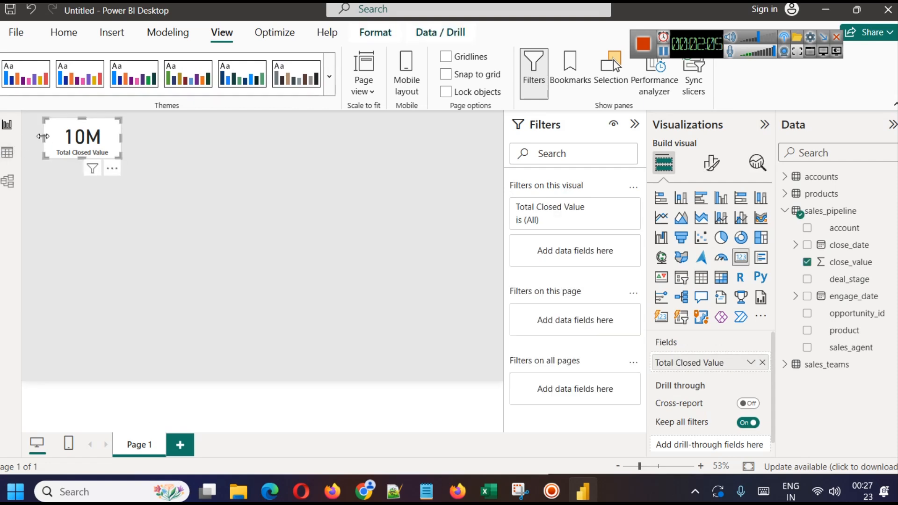
pyautogui.moveTo(43, 136); pyautogui.dragTo(50, 136)
pyautogui.click(233, 237)
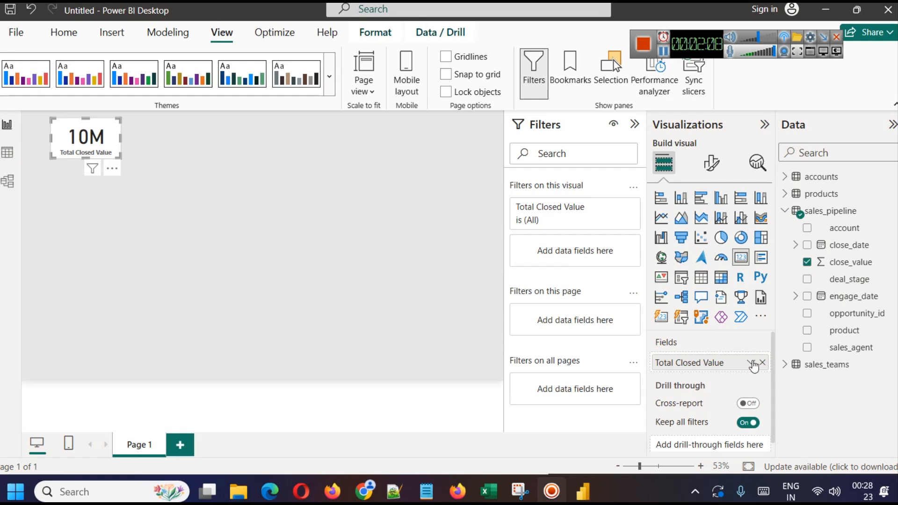
# Rename the card's field for this visual as Closed Deals Value
pyautogui.click(749, 362)
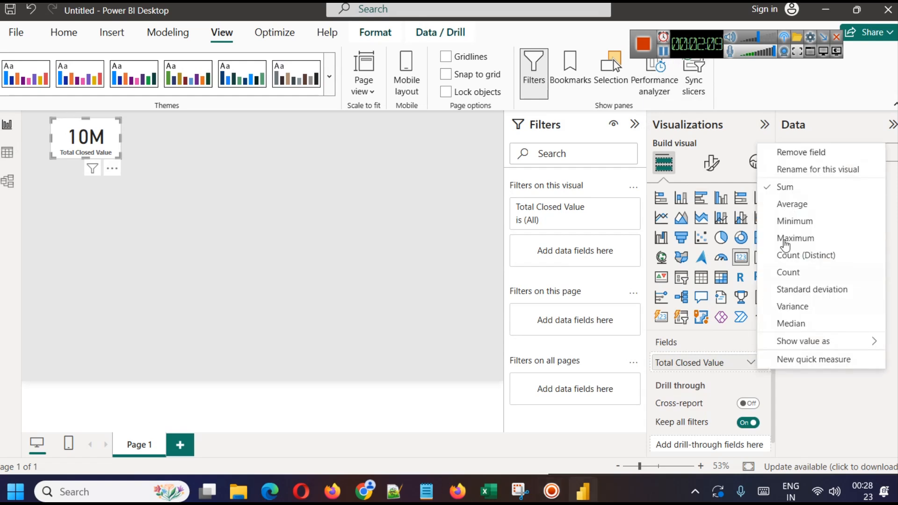
pyautogui.click(799, 169)
pyautogui.write('Closed Deals Value')
pyautogui.press('Return')
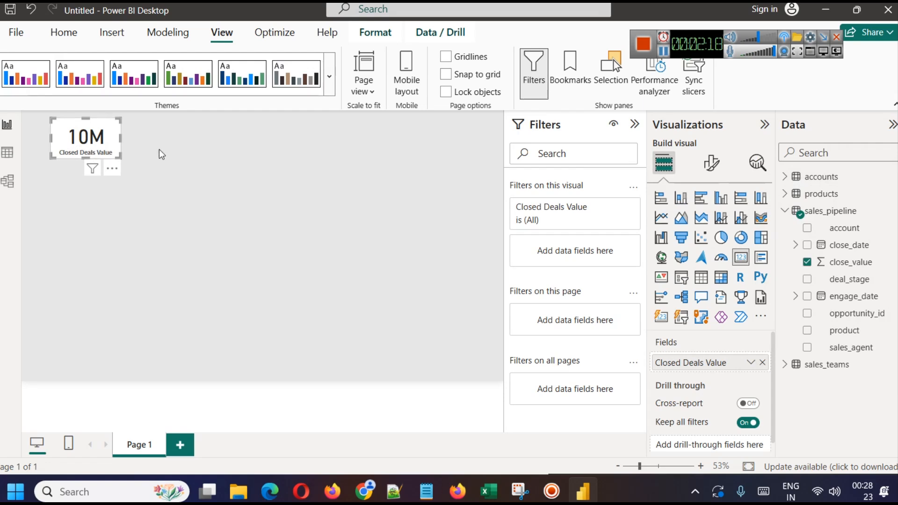
# Duplicate the Closed Deals Value card and place the copy to the right of the original
pyautogui.click(184, 155)
pyautogui.click(110, 146)
pyautogui.hotkey('ctrl', 'v')
pyautogui.moveTo(101, 147); pyautogui.dragTo(170, 143)
# Format the original card's callout value as bold at font size 32 and reduce the card's height to fit
pyautogui.click(89, 140)
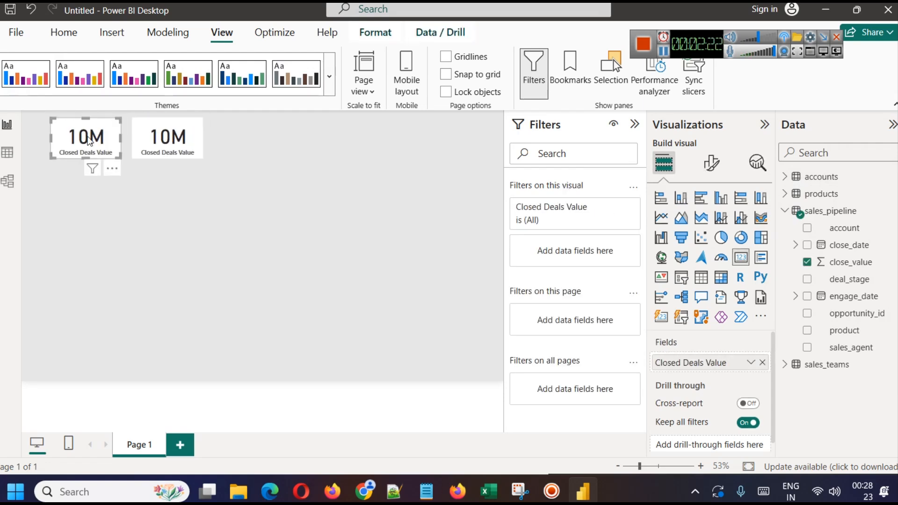
pyautogui.click(711, 163)
pyautogui.click(711, 228)
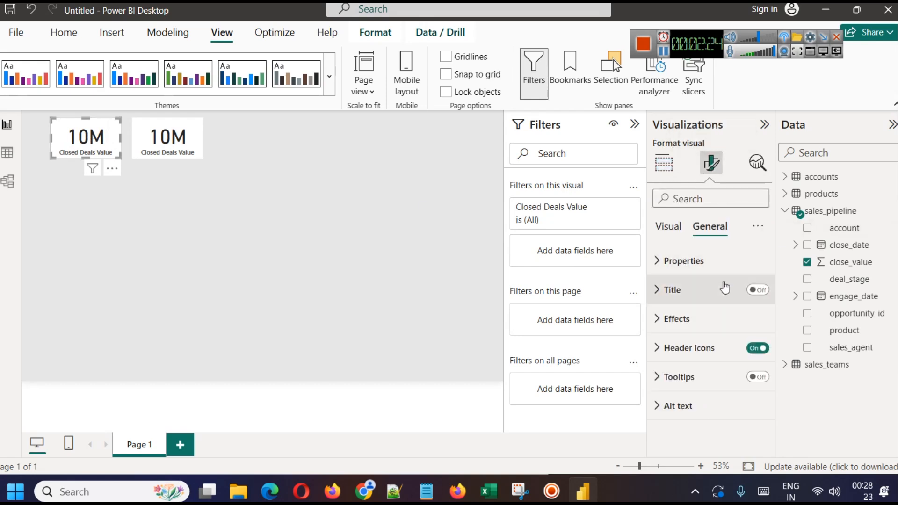
pyautogui.click(666, 227)
pyautogui.click(708, 267)
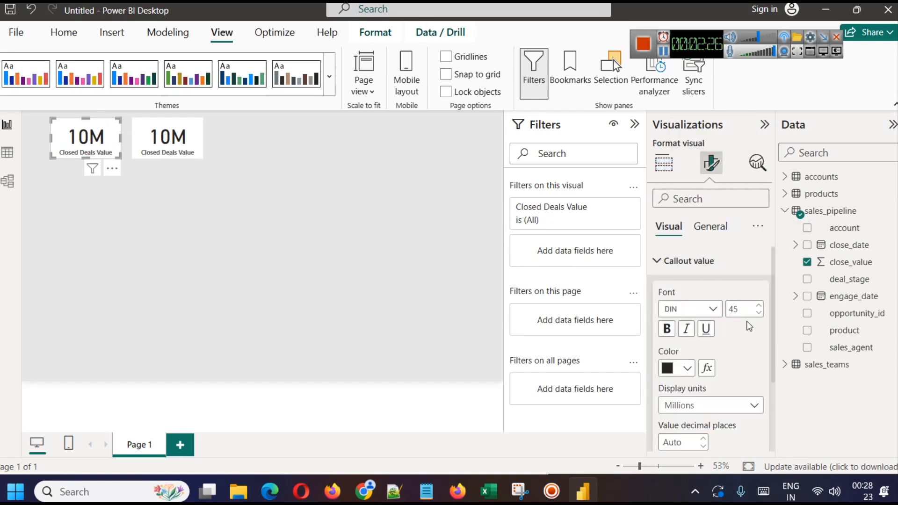
pyautogui.doubleClick(739, 309)
pyautogui.write('32')
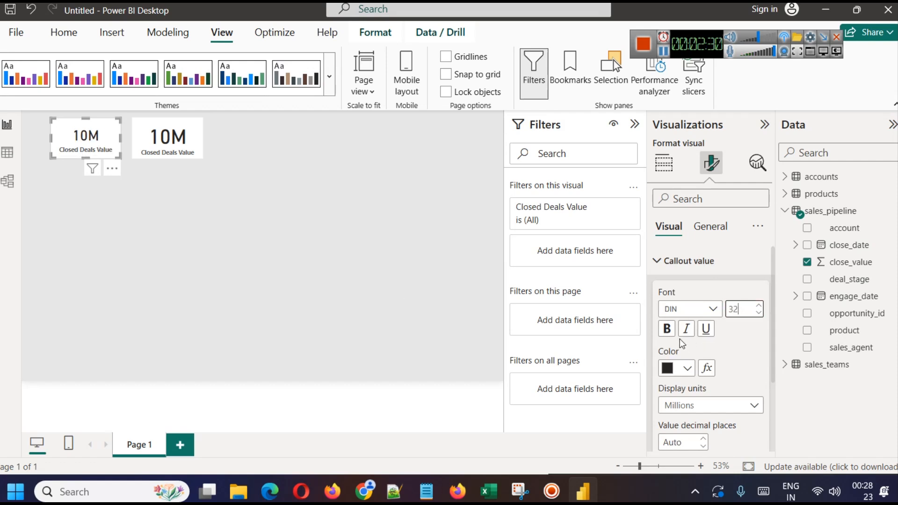
pyautogui.click(669, 329)
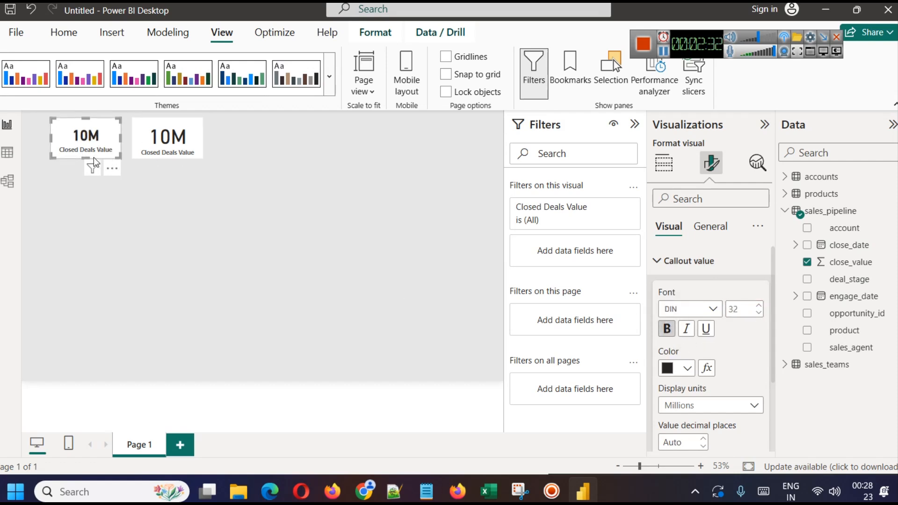
pyautogui.moveTo(86, 158); pyautogui.dragTo(83, 149)
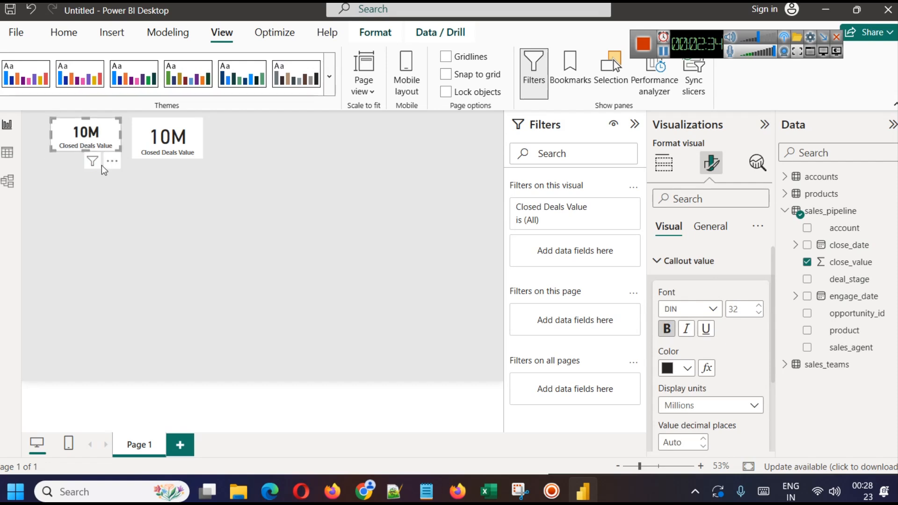
# Delete the old second card and replace it with a copy of the restyled Closed Deals Value card, placed beside the original
pyautogui.click(155, 138)
pyautogui.press('Delete')
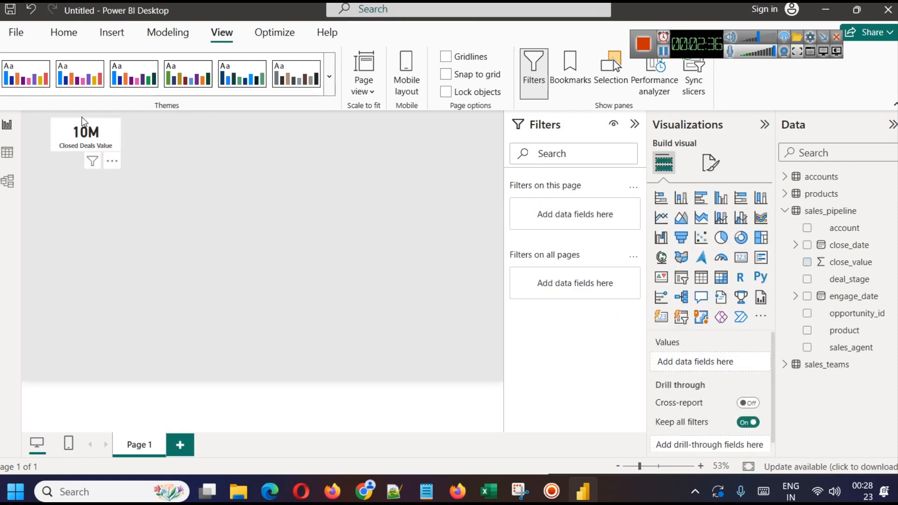
pyautogui.click(89, 131)
pyautogui.hotkey('ctrl', 'c')
pyautogui.hotkey('ctrl', 'v')
pyautogui.moveTo(159, 134); pyautogui.dragTo(164, 140)
pyautogui.click(219, 191)
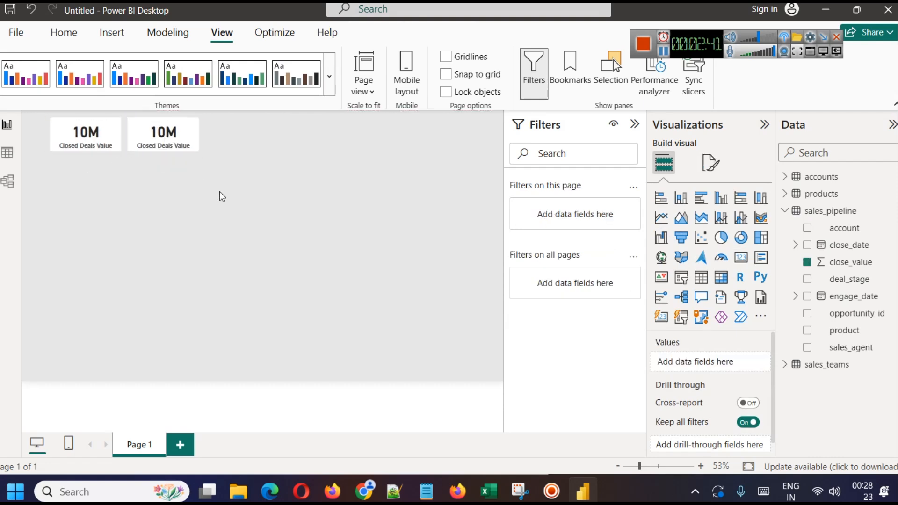
# Remove the Closed Deals Value field from the duplicated card
pyautogui.click(155, 134)
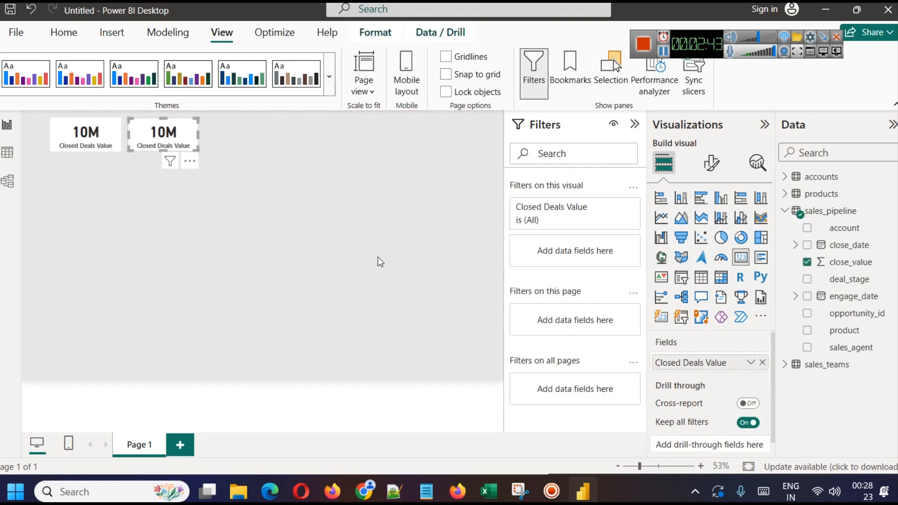
pyautogui.click(762, 363)
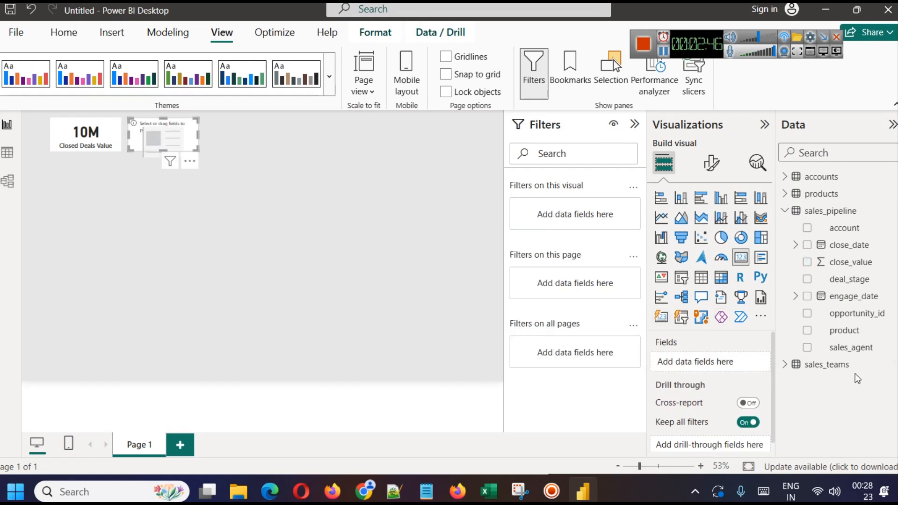
pyautogui.click(663, 51)
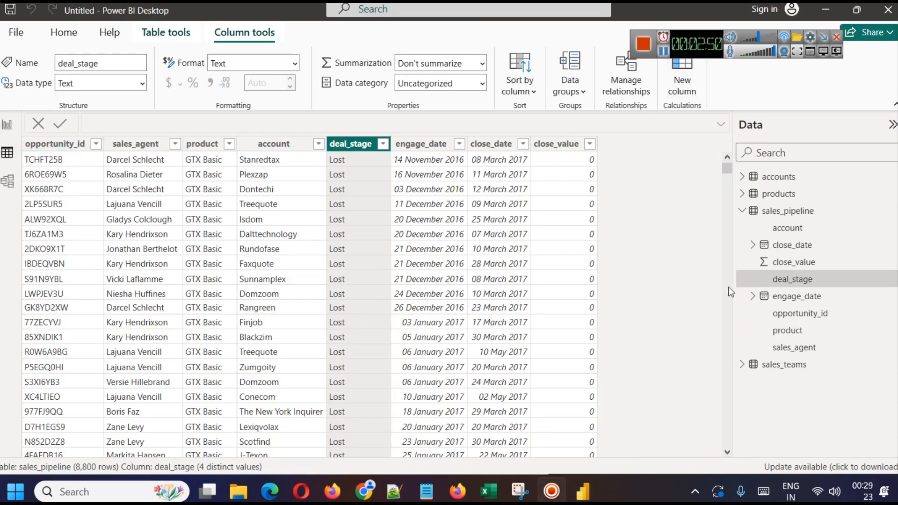
# Check which deal_stage values the sales_pipeline table contains, leave it unfiltered, and return to the report page
pyautogui.click(383, 144)
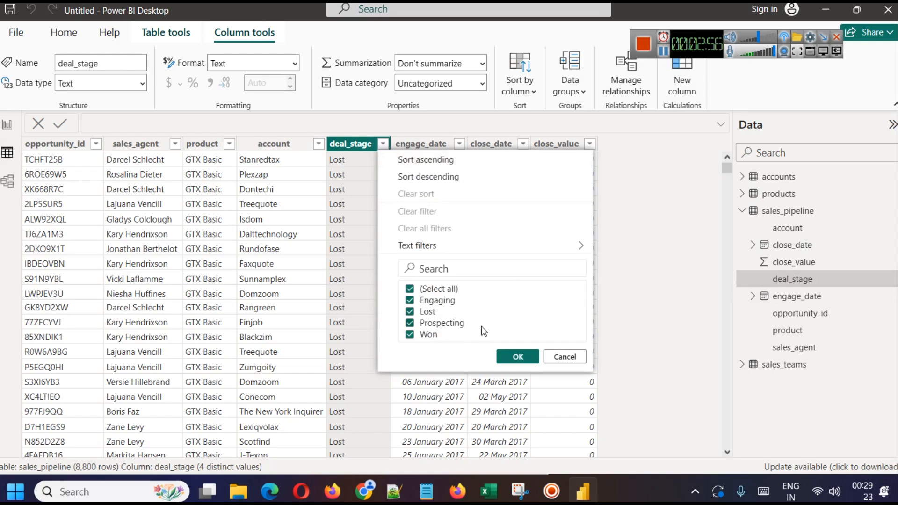
pyautogui.click(562, 358)
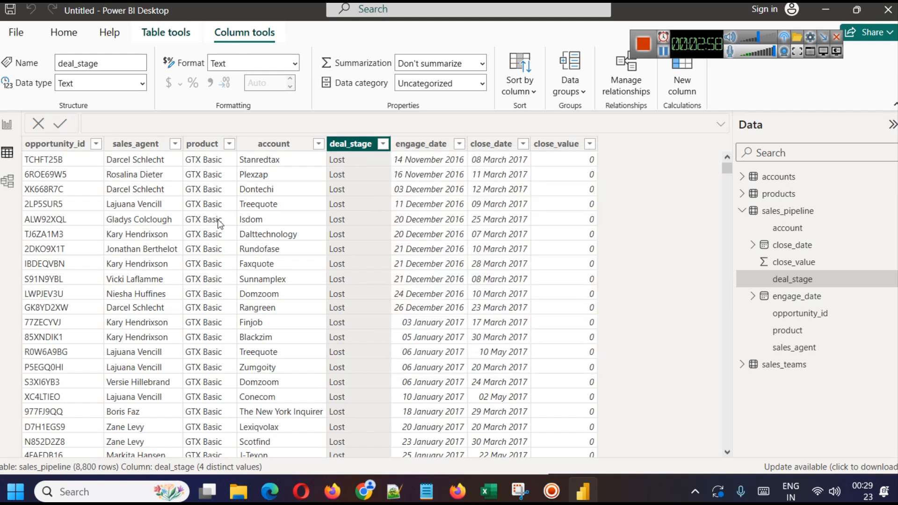
pyautogui.click(7, 125)
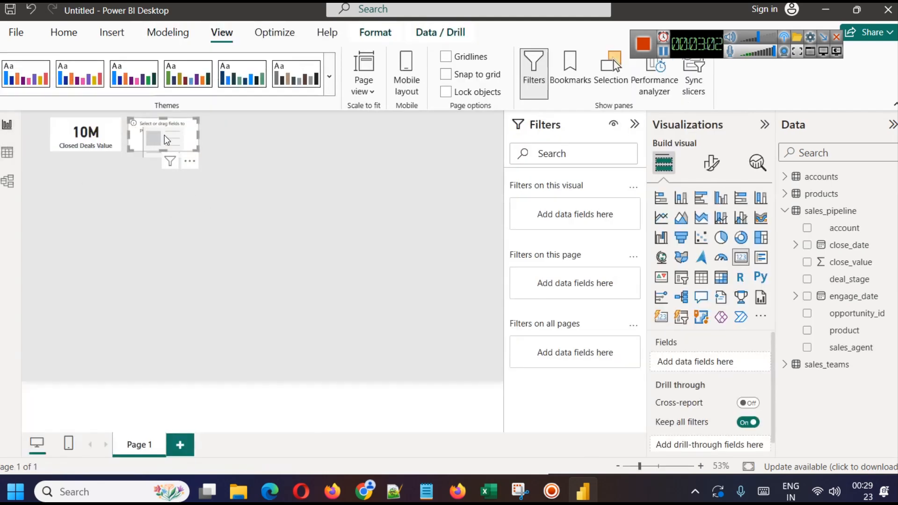
# Add the sales_pipeline deal_stage field to the empty card and summarize it by Count
pyautogui.moveTo(869, 279); pyautogui.dragTo(737, 363)
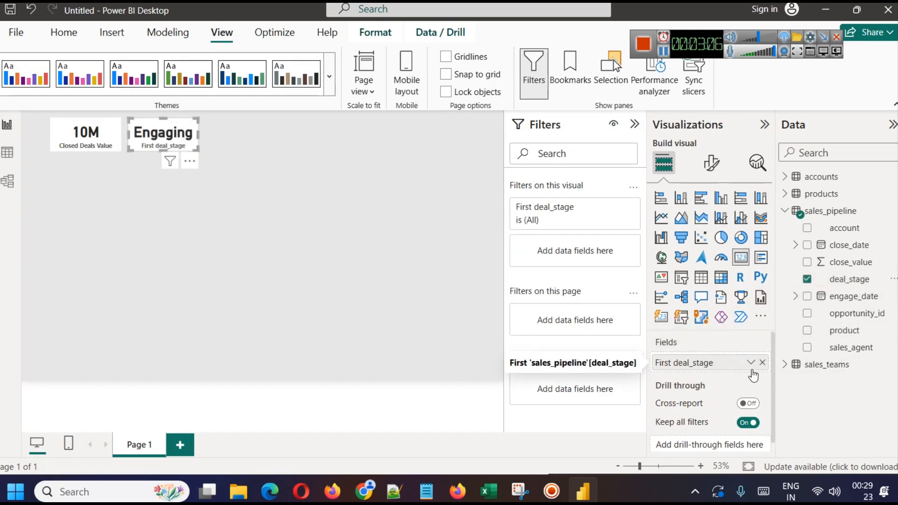
pyautogui.click(750, 362)
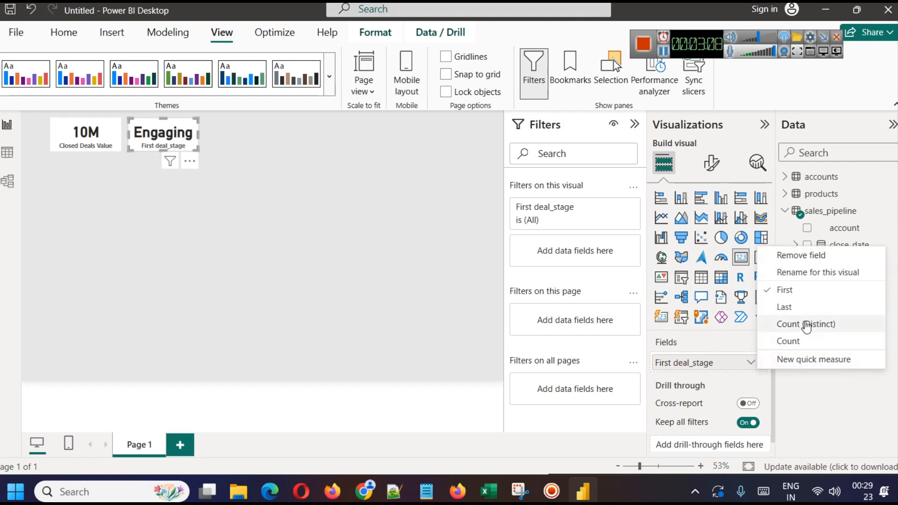
pyautogui.click(790, 339)
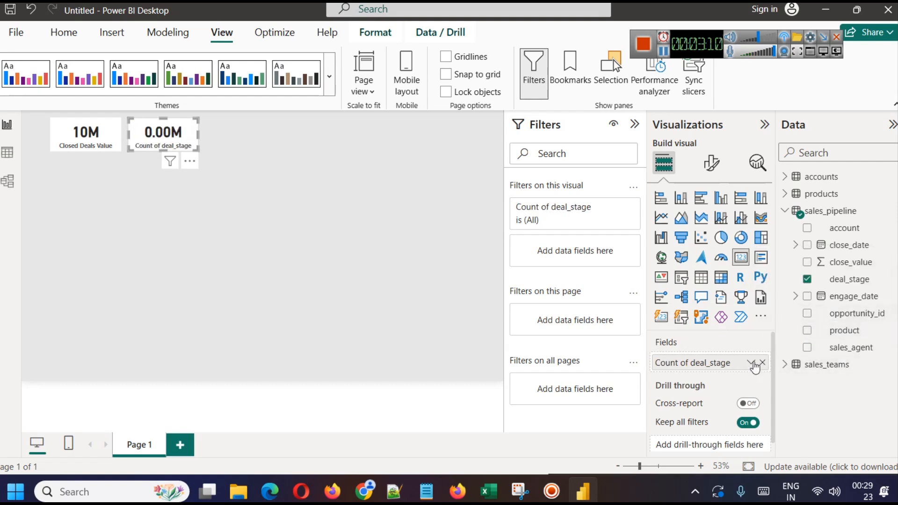
pyautogui.click(752, 362)
pyautogui.click(788, 323)
# Set the display units of the deal_stage count card's callout value to Auto
pyautogui.click(710, 163)
pyautogui.click(698, 261)
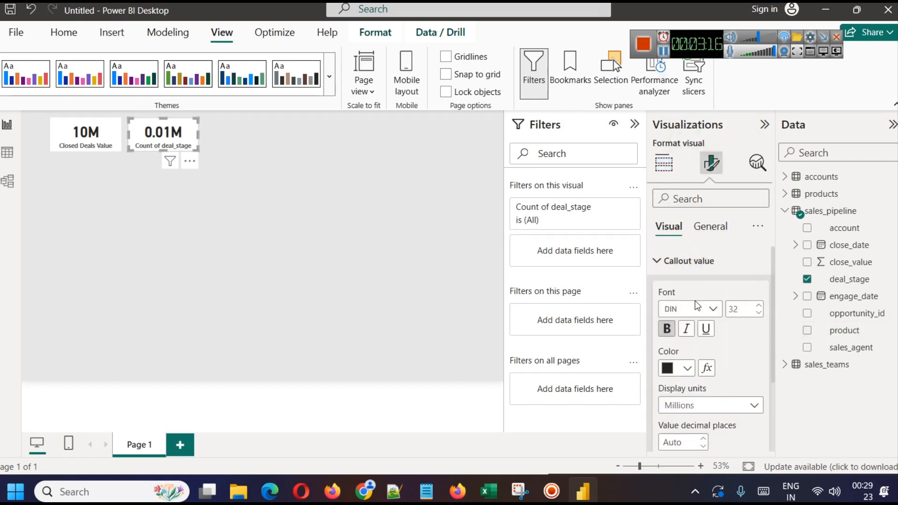
pyautogui.click(700, 405)
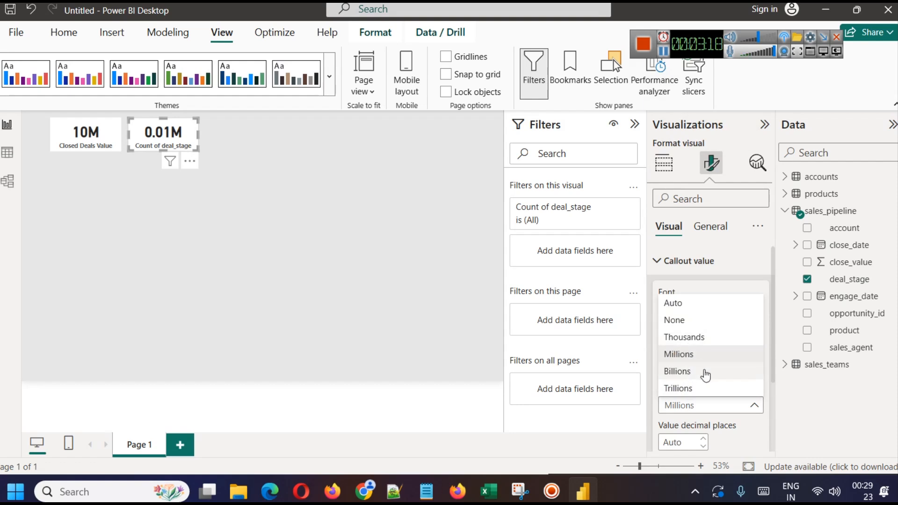
pyautogui.click(674, 303)
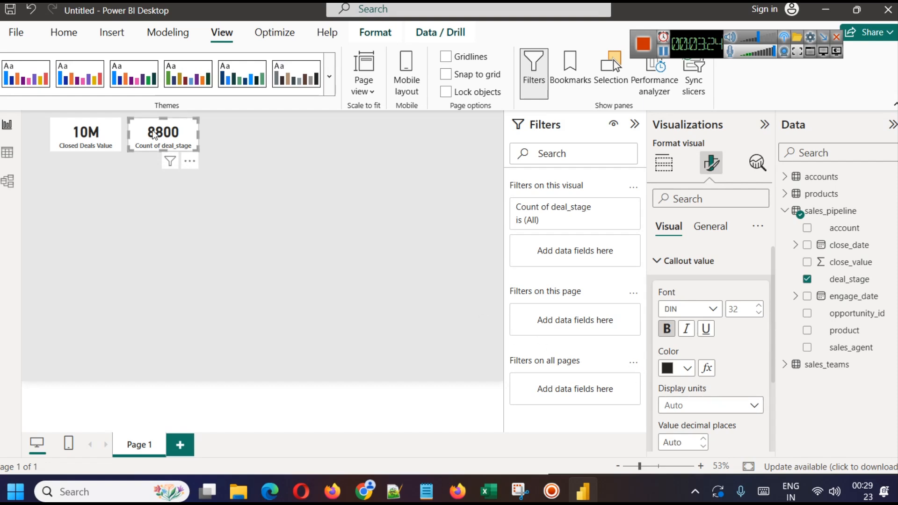
# Add a visual-level deal_stage filter to the count card and restrict it to Won
pyautogui.click(663, 162)
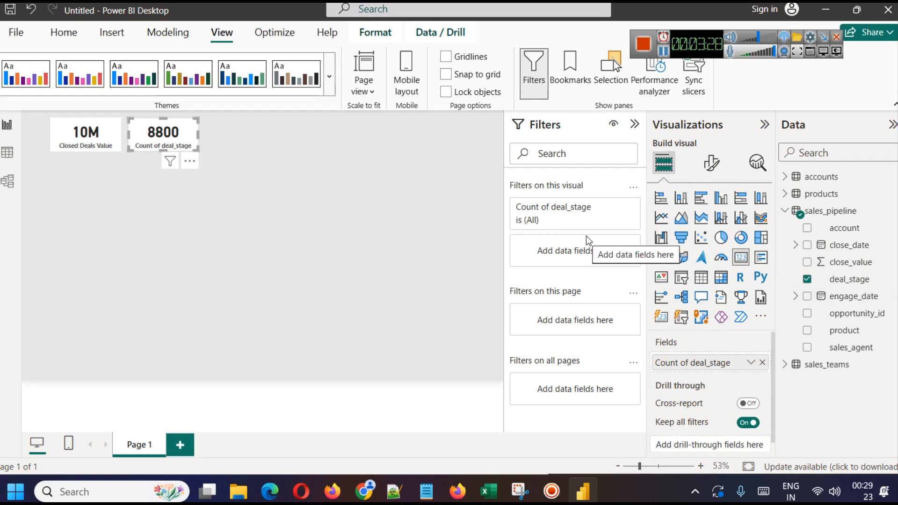
pyautogui.moveTo(849, 279); pyautogui.dragTo(562, 253)
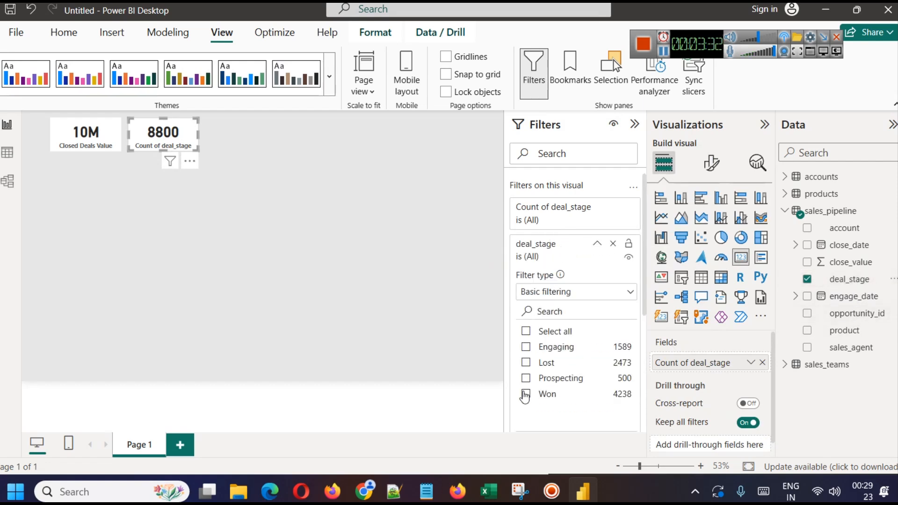
pyautogui.click(526, 394)
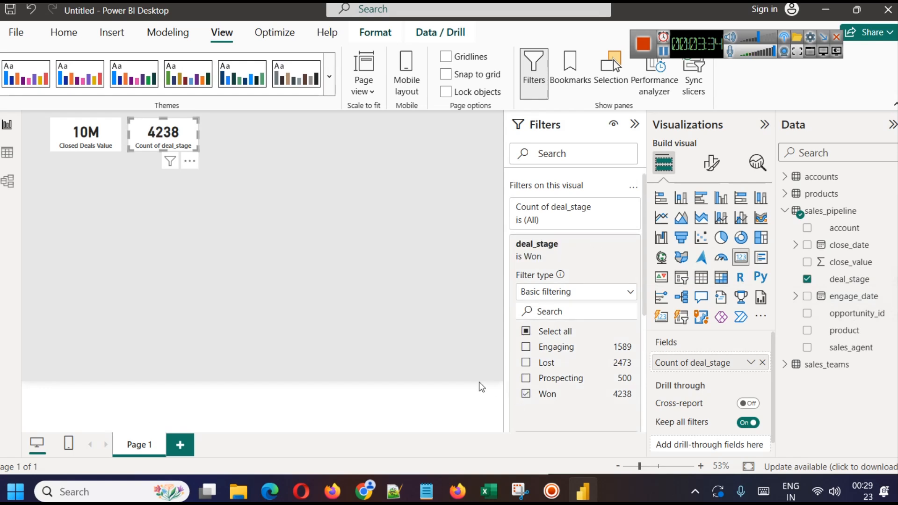
pyautogui.click(352, 265)
# Rename the count card's deal_stage field to "Won Deals Count" for this visual
pyautogui.click(175, 129)
pyautogui.click(748, 363)
pyautogui.click(789, 255)
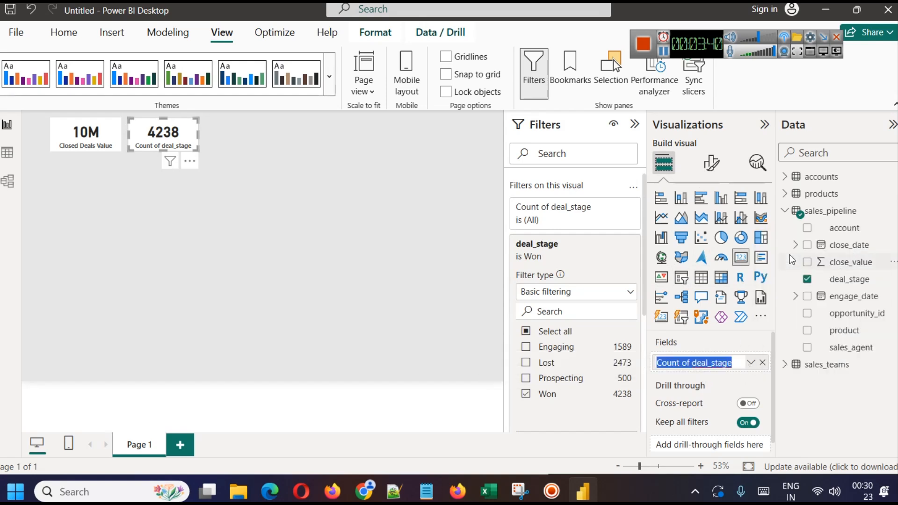
pyautogui.write('WOn')
pyautogui.press('BackSpace')
pyautogui.press('BackSpace')
pyautogui.write('on Deals Count')
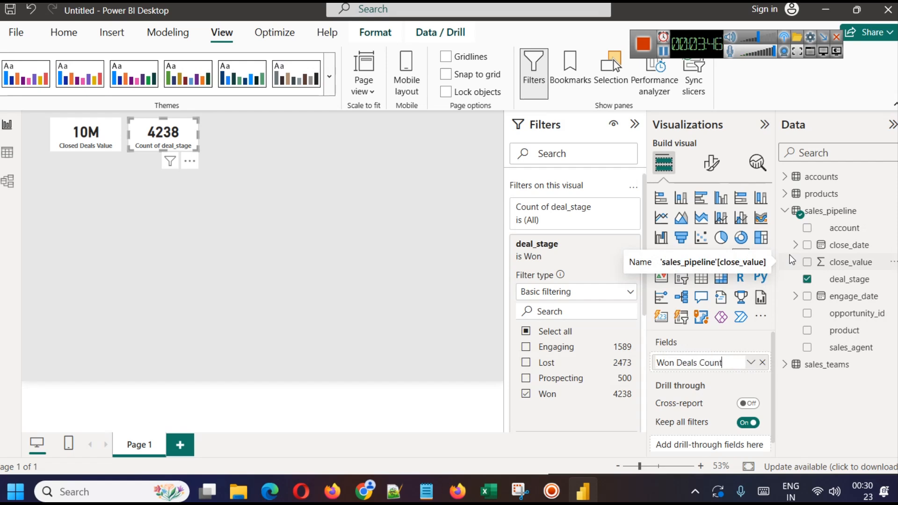
pyautogui.press('Return')
pyautogui.click(402, 202)
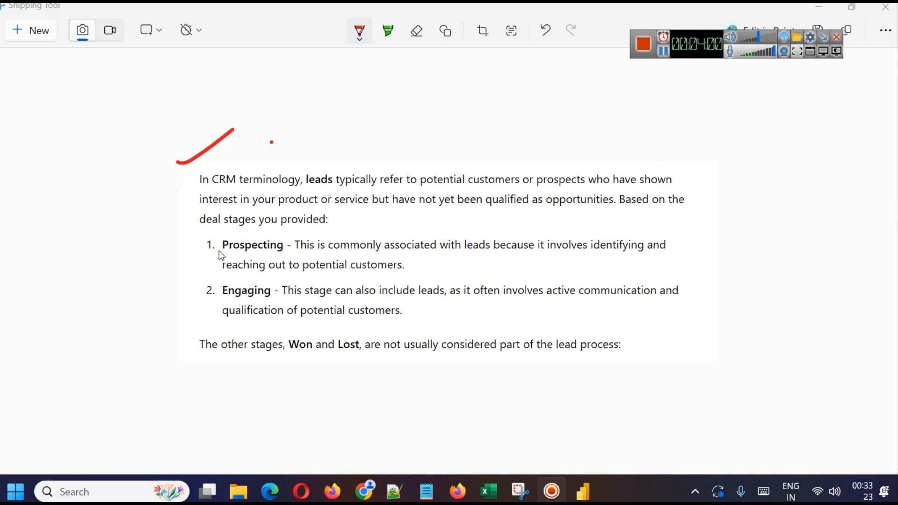
# In the Snipping Tool note on leads, underline "Prospecting", "Engaging" and "qualification of potential customers" in red
pyautogui.moveTo(217, 255); pyautogui.dragTo(288, 254)
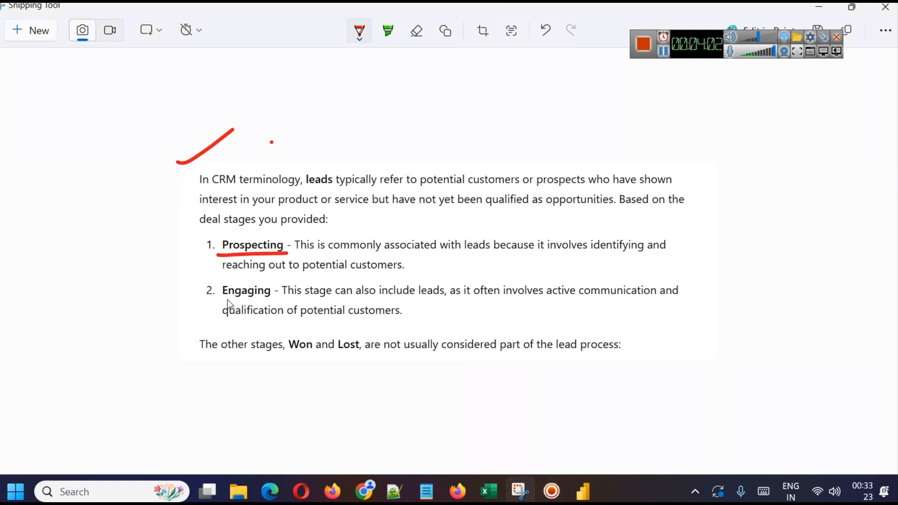
pyautogui.moveTo(217, 300); pyautogui.dragTo(283, 299)
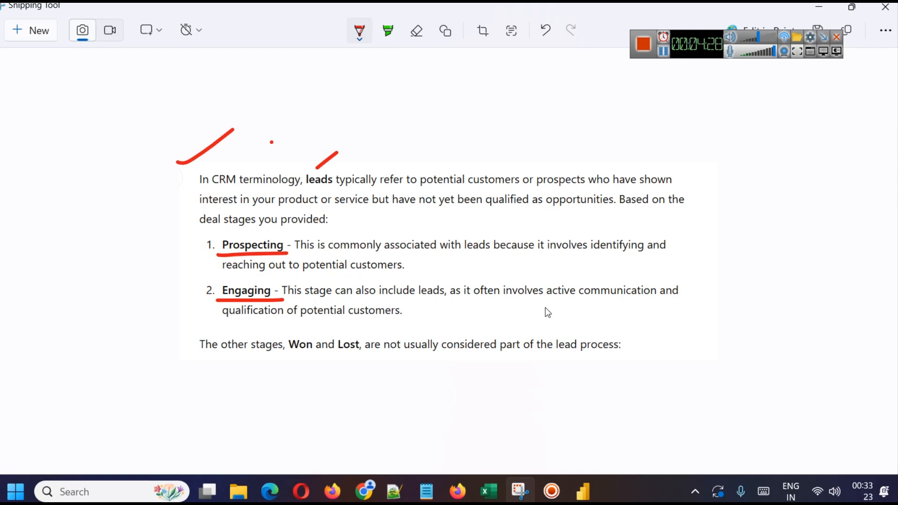
pyautogui.moveTo(231, 321); pyautogui.dragTo(399, 319)
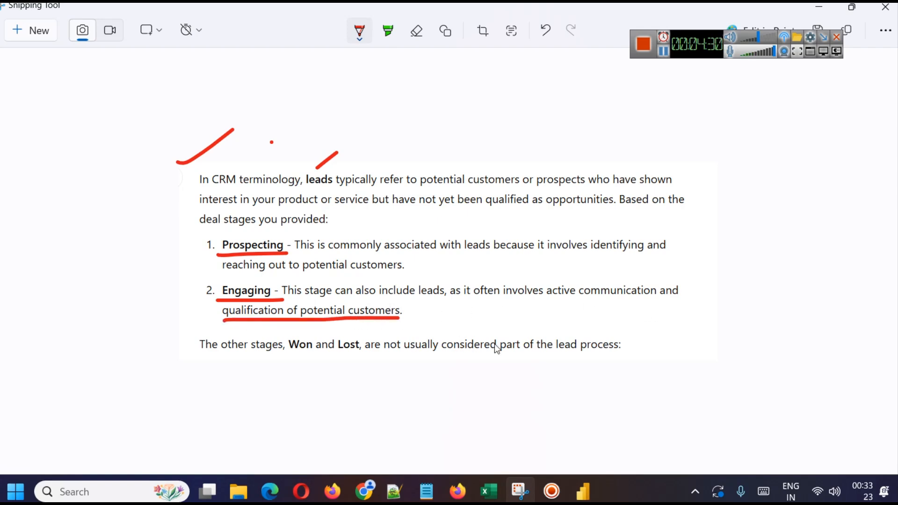
# Switch back to the Power BI report, duplicate the Won Deals Count card and place the copy to its right
pyautogui.click(582, 491)
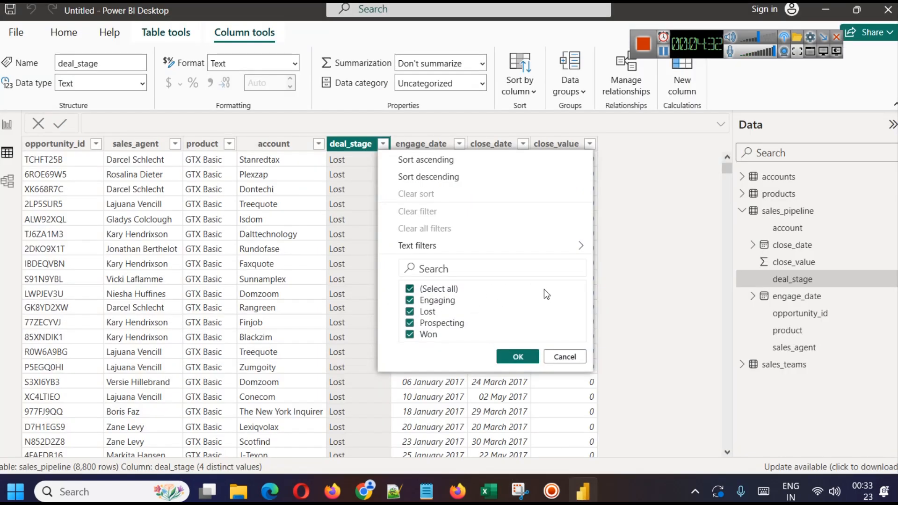
pyautogui.click(7, 125)
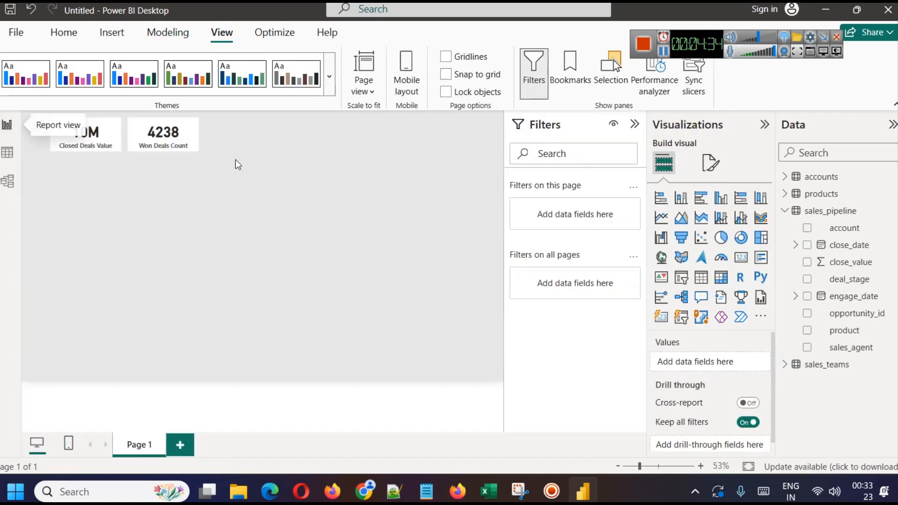
pyautogui.click(172, 133)
pyautogui.moveTo(172, 133); pyautogui.dragTo(176, 137)
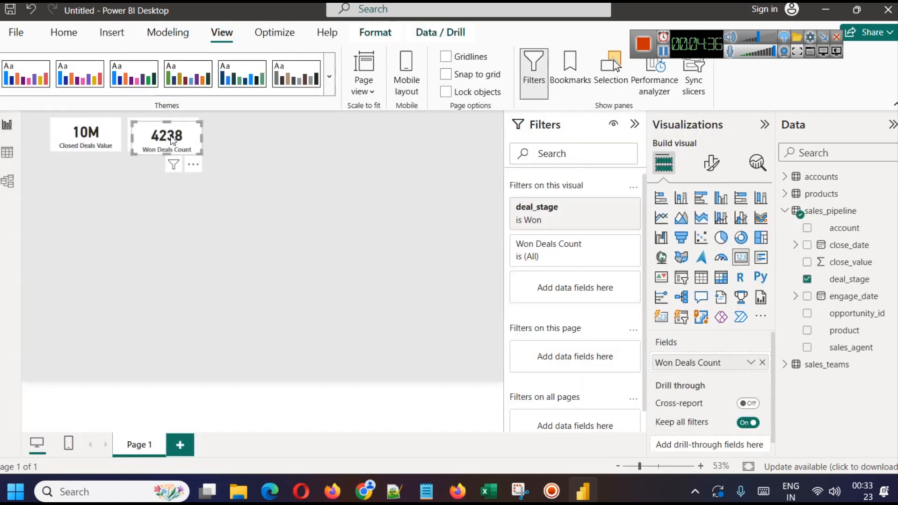
pyautogui.hotkey('ctrl', 'c')
pyautogui.hotkey('ctrl', 'v')
pyautogui.moveTo(243, 130); pyautogui.dragTo(246, 130)
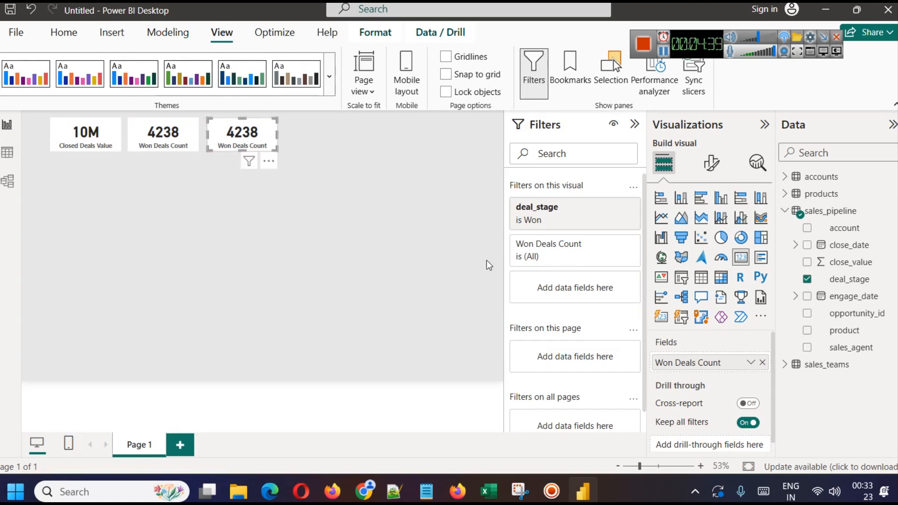
# Change the third card's deal_stage filter from Won to Engaging and Prospecting
pyautogui.click(598, 209)
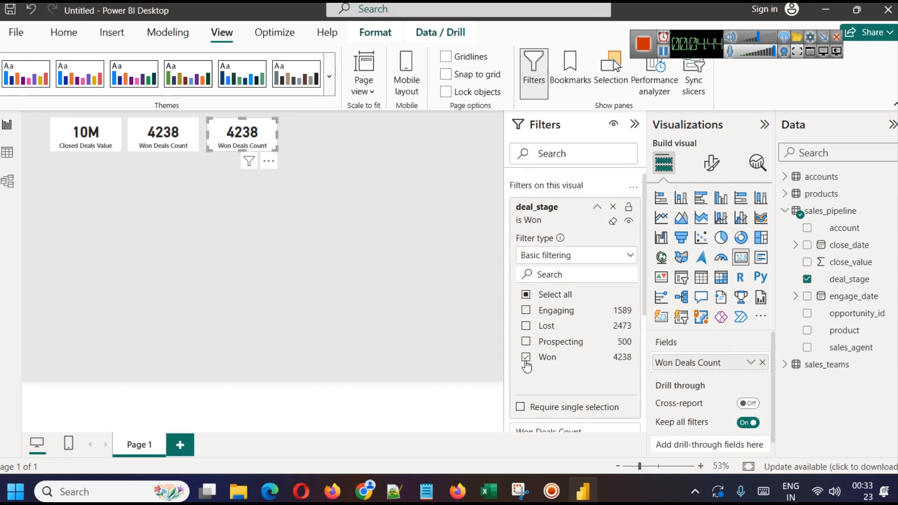
pyautogui.click(526, 357)
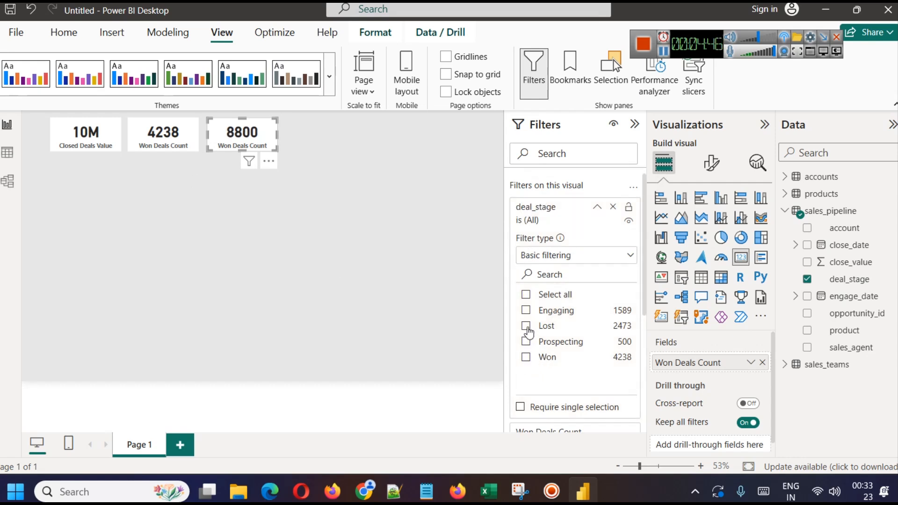
pyautogui.click(525, 310)
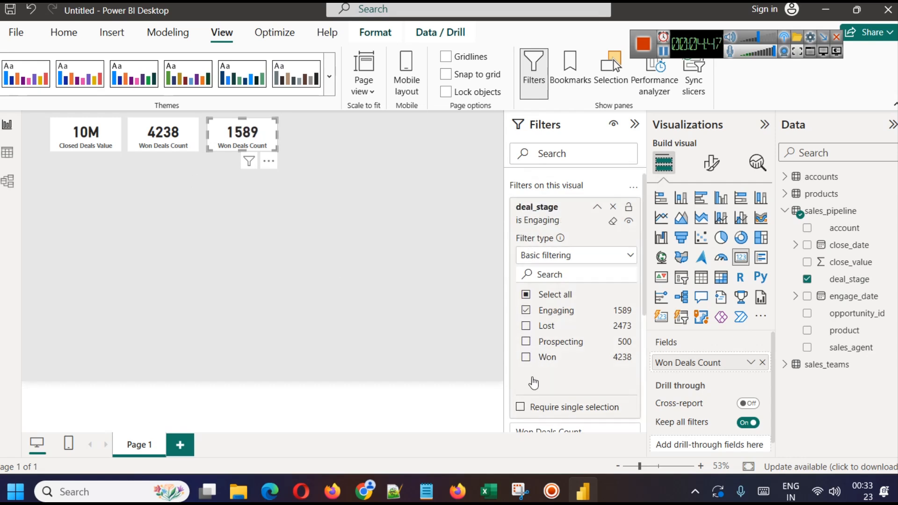
pyautogui.click(526, 341)
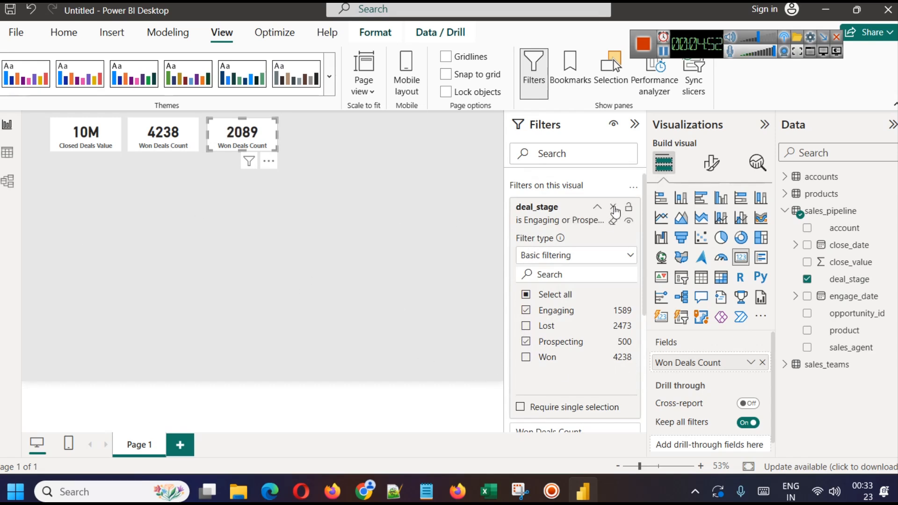
# Rename the third card's field to "Leads Count" for this visual
pyautogui.click(747, 361)
pyautogui.click(809, 256)
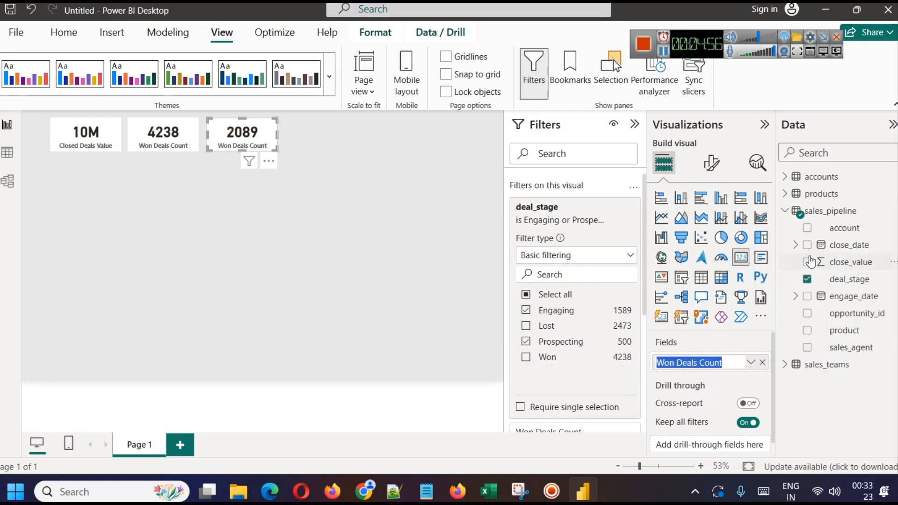
pyautogui.press('Home')
pyautogui.hotkey('shift', 'Right')
pyautogui.hotkey('shift', 'Right')
pyautogui.hotkey('shift', 'Right')
pyautogui.hotkey('shift', 'Right')
pyautogui.hotkey('shift', 'Right')
pyautogui.hotkey('shift', 'Right')
pyautogui.hotkey('shift', 'Right')
pyautogui.hotkey('shift', 'Right')
pyautogui.hotkey('shift', 'Right')
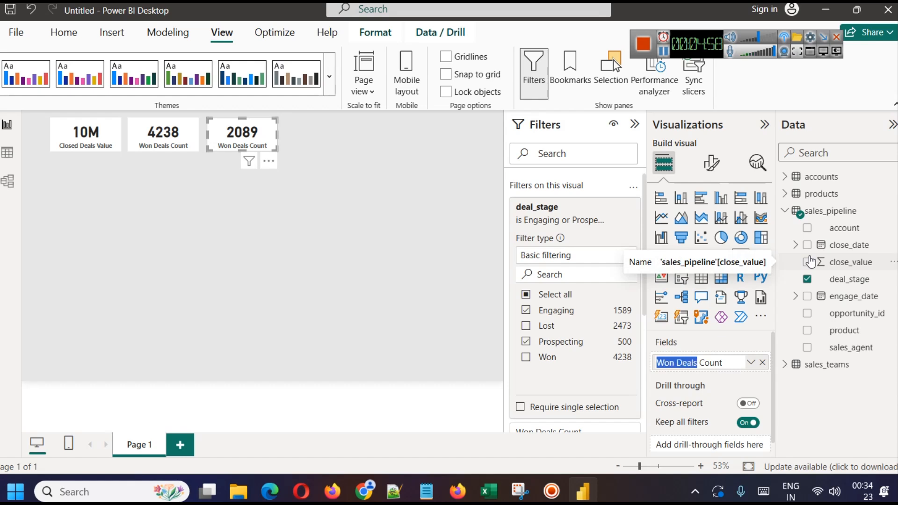
pyautogui.write('Leads')
pyautogui.press('Return')
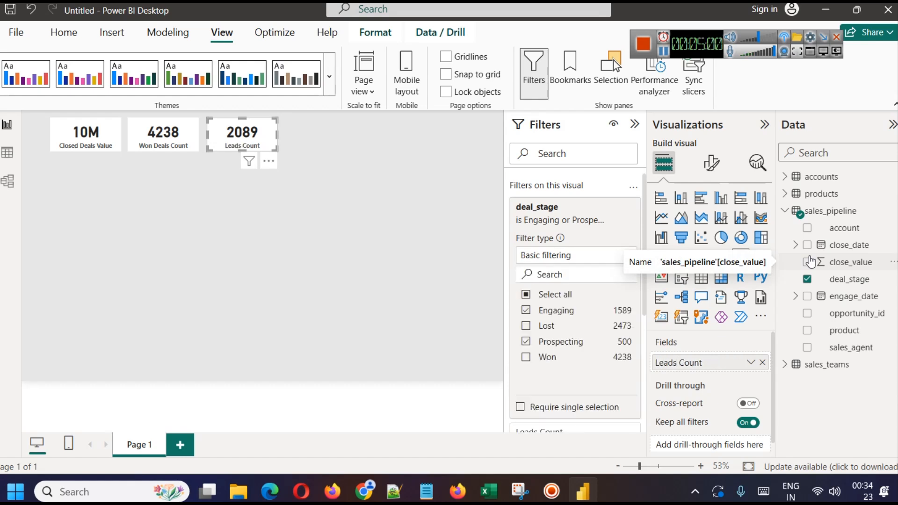
pyautogui.click(355, 311)
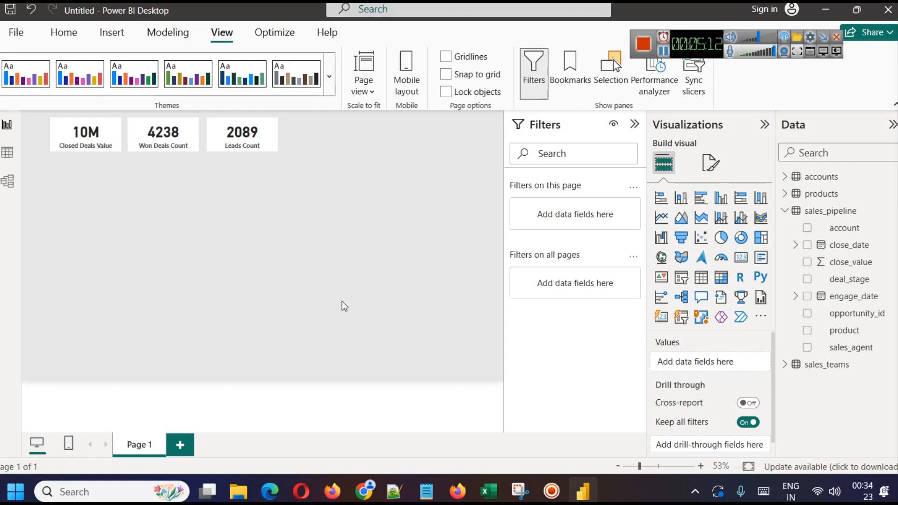
# Narrow the Won Deals Count and Leads Count cards slightly and move the three KPI cards closer together with even gaps
pyautogui.click(216, 124)
pyautogui.moveTo(208, 144); pyautogui.dragTo(211, 133)
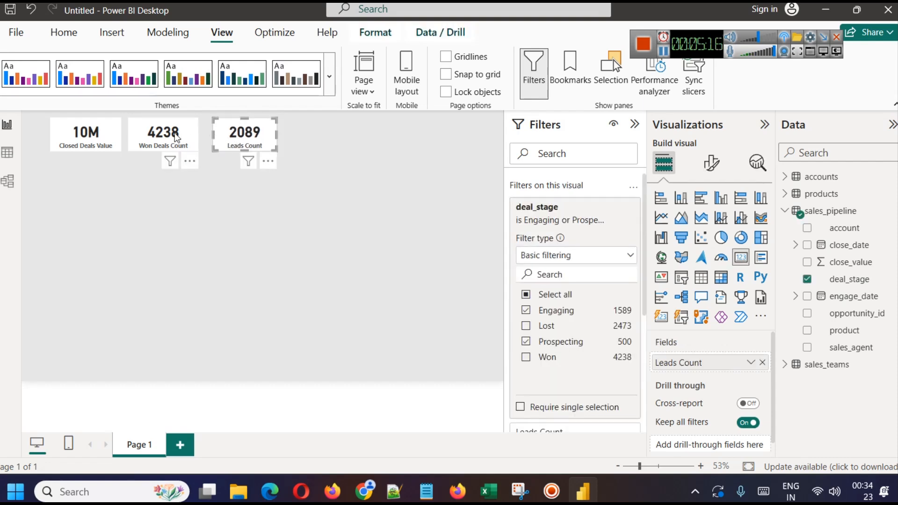
pyautogui.click(132, 127)
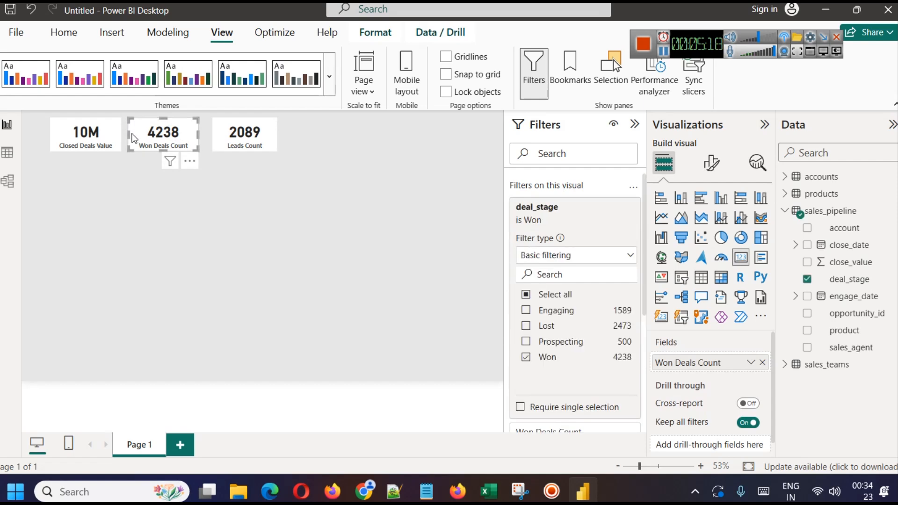
pyautogui.click(136, 191)
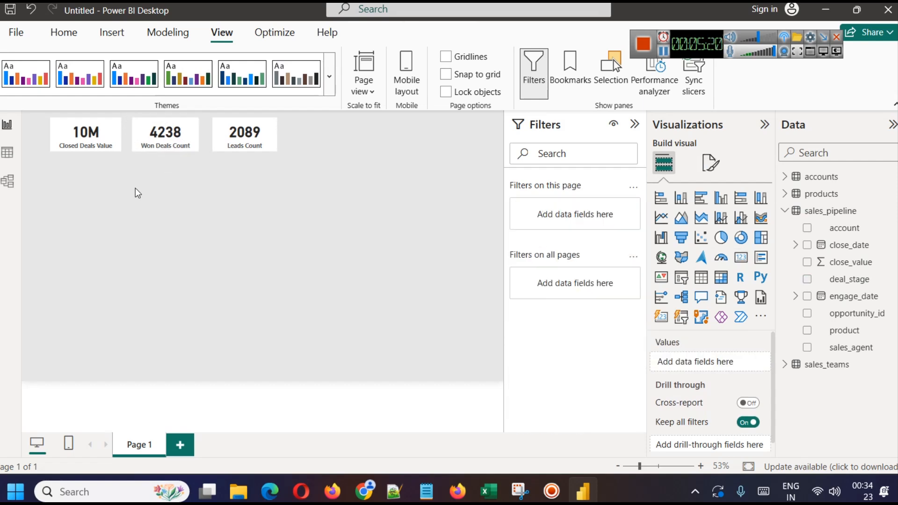
pyautogui.moveTo(112, 139); pyautogui.dragTo(111, 139)
pyautogui.click(112, 210)
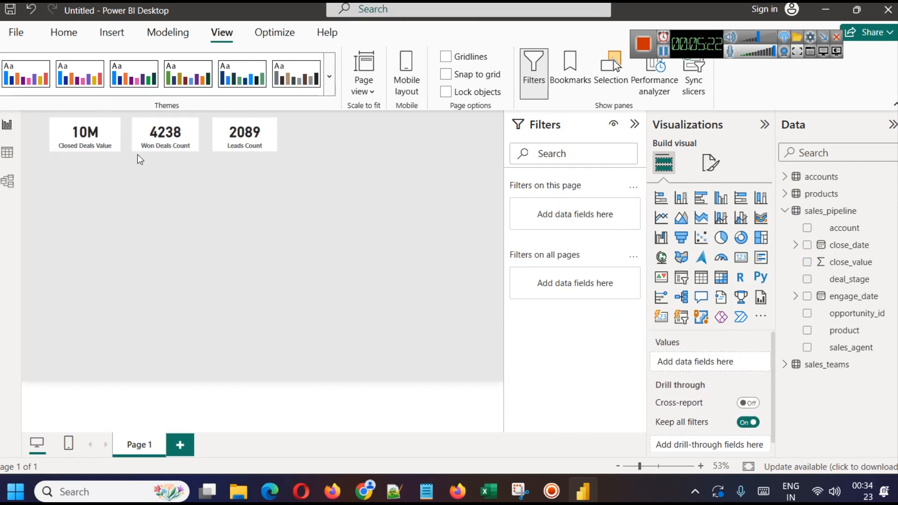
pyautogui.moveTo(141, 146); pyautogui.dragTo(137, 146)
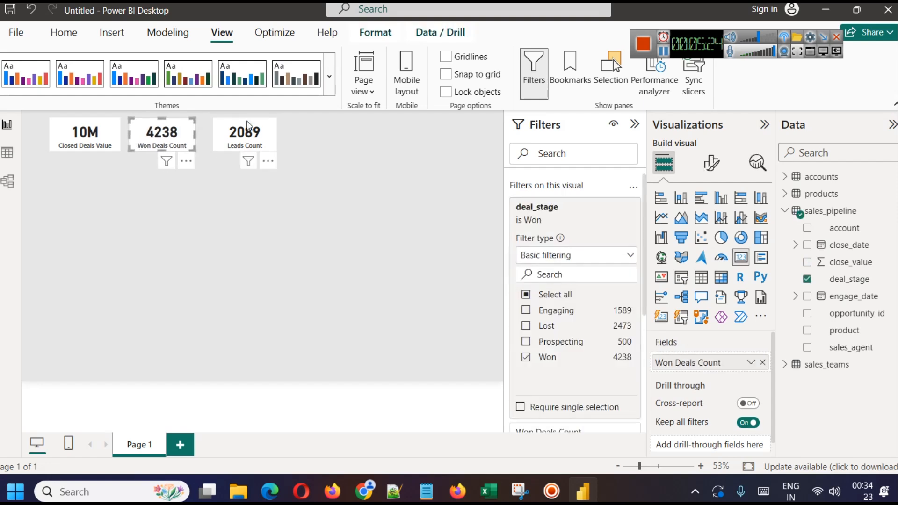
pyautogui.moveTo(247, 124); pyautogui.dragTo(240, 124)
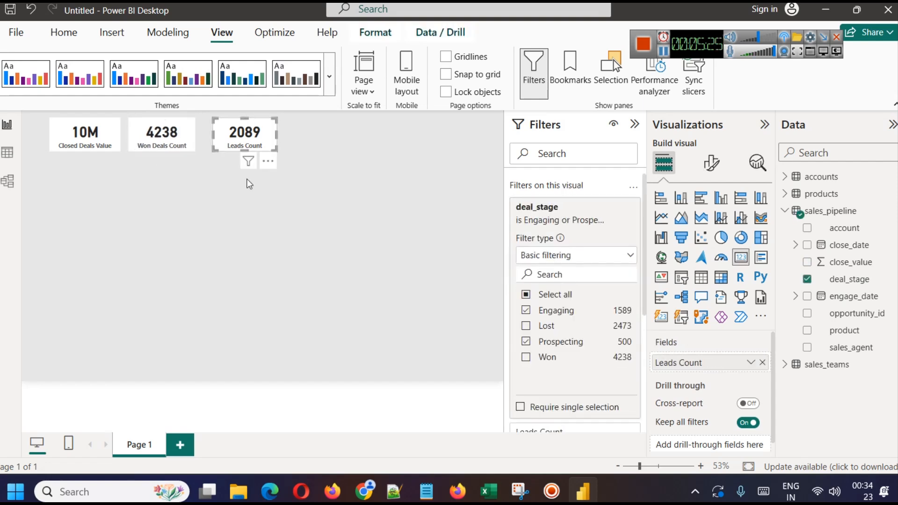
pyautogui.click(276, 245)
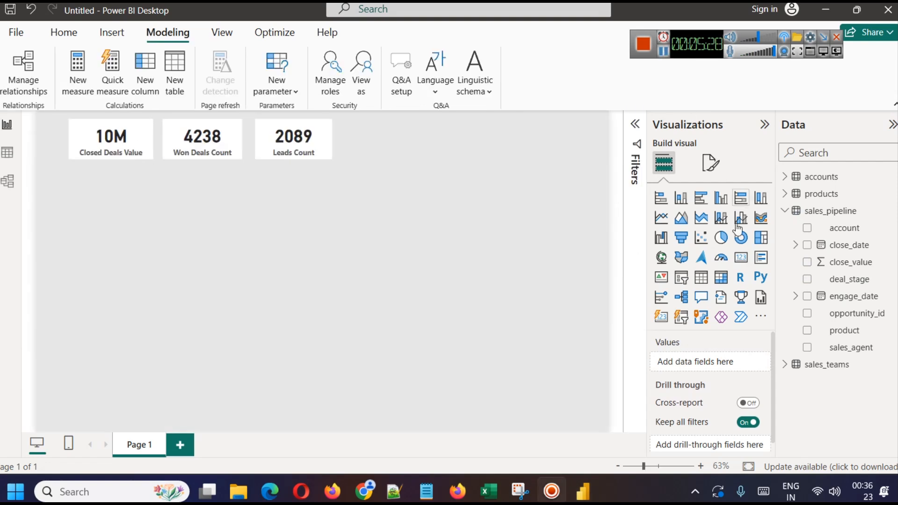
# Create a sales_pipeline measure "Conversion %" with DIVIDE(COUNTROWS(FILTER('TableName', 'TableName'[Deal Stage] = "Won")), COUNTROWS('TableName')) * 100
pyautogui.click(819, 212)
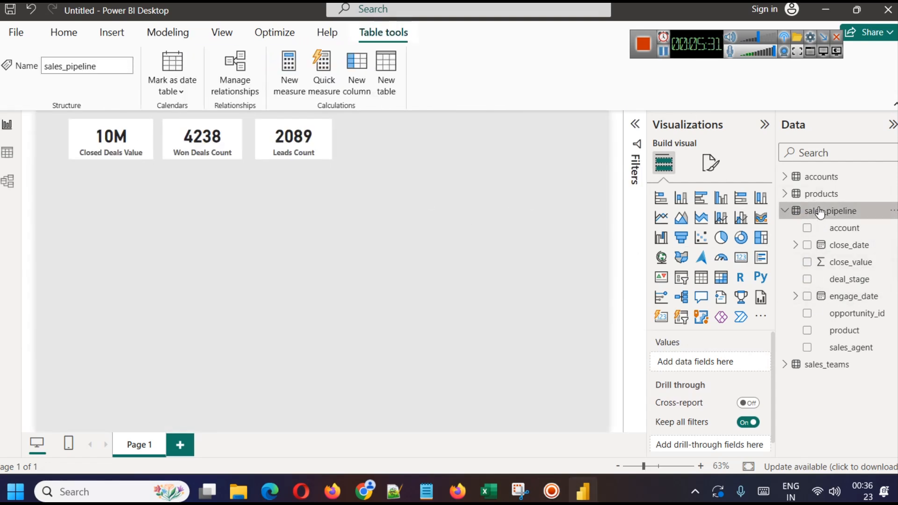
pyautogui.click(169, 33)
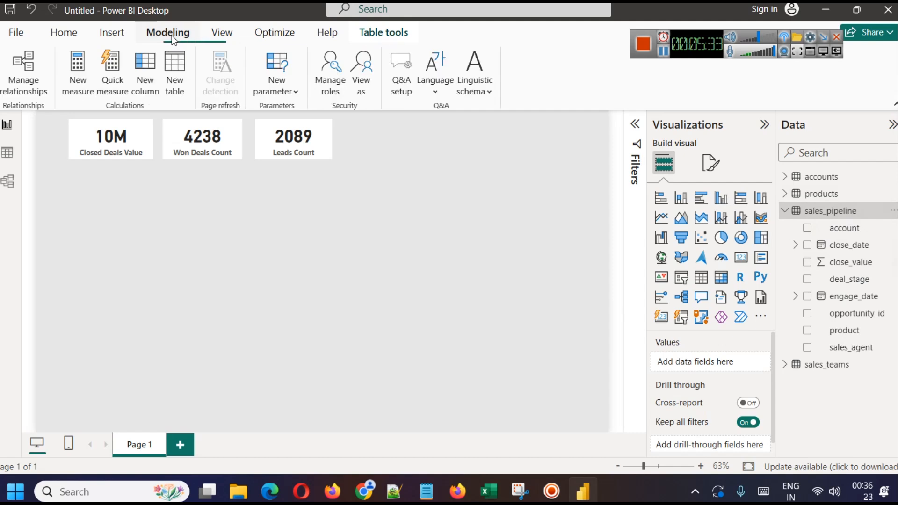
pyautogui.click(78, 83)
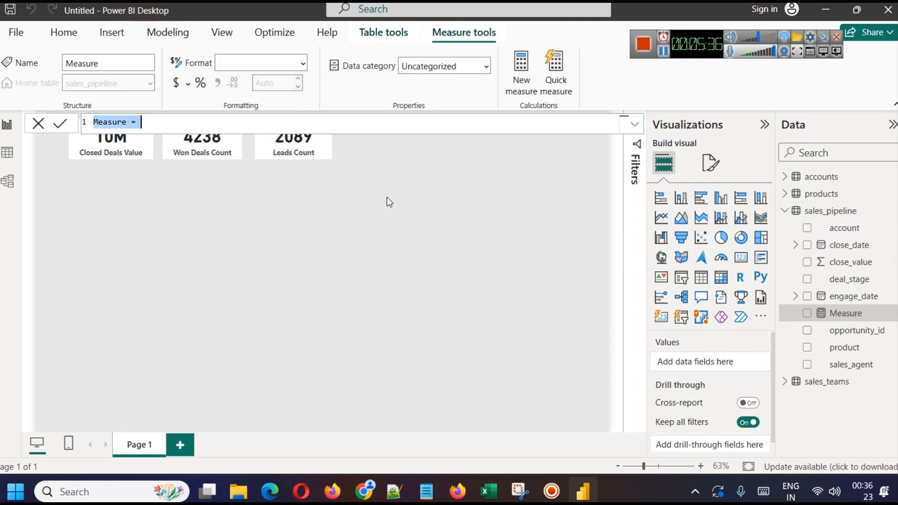
pyautogui.write('Conversion Percentage = DIVIDE(     COUNTROWS(FILTER(\'TableName\', \'TableName\'[Deal Stage] = "Won")),     COUNTROWS(\'TableName\') ) * 100')
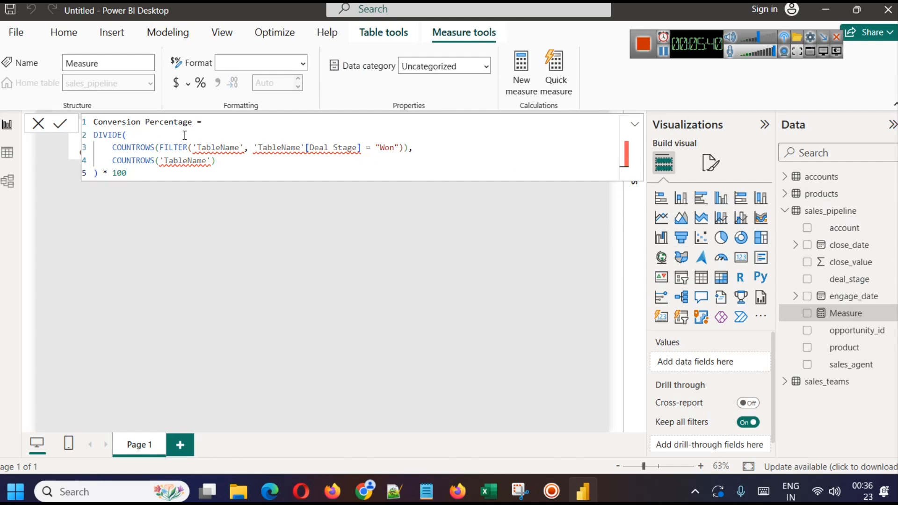
pyautogui.doubleClick(168, 123)
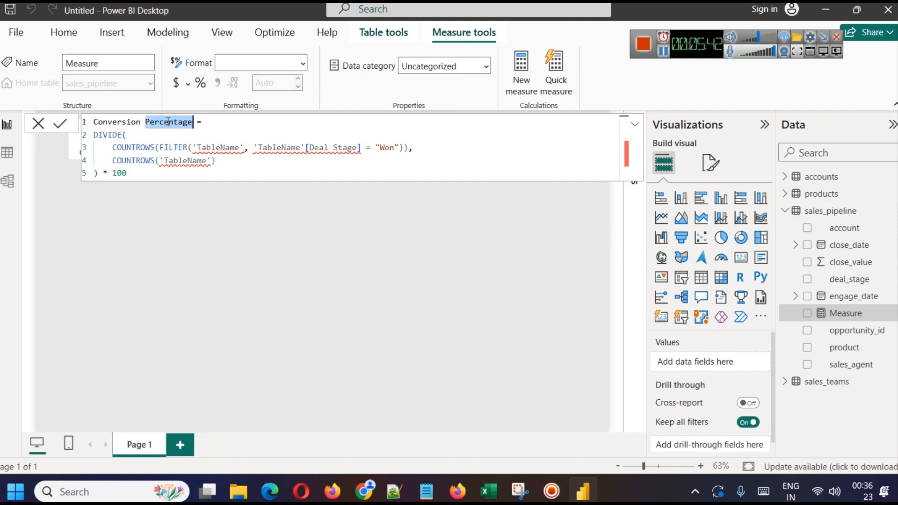
pyautogui.write('%')
pyautogui.click(226, 173)
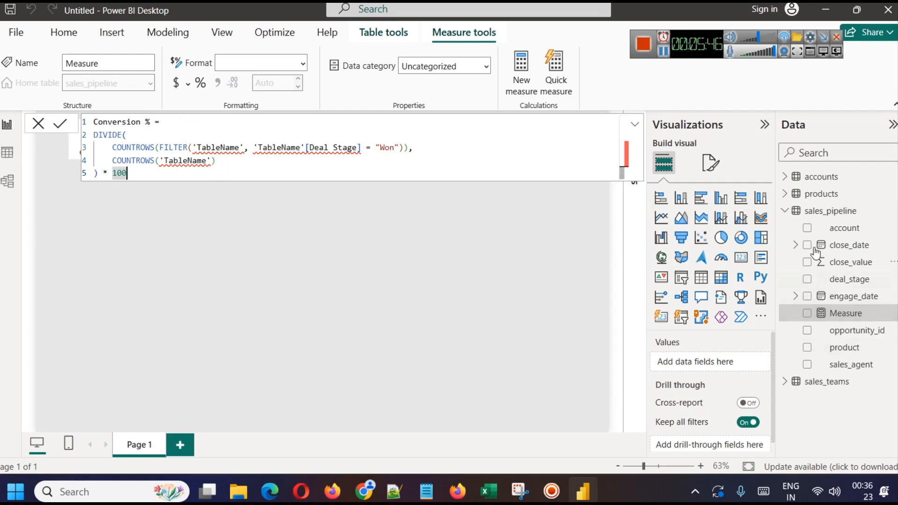
# Replace all three TableName placeholders in the measure formula with the sales_pipeline table
pyautogui.doubleClick(217, 148)
pyautogui.write('sa')
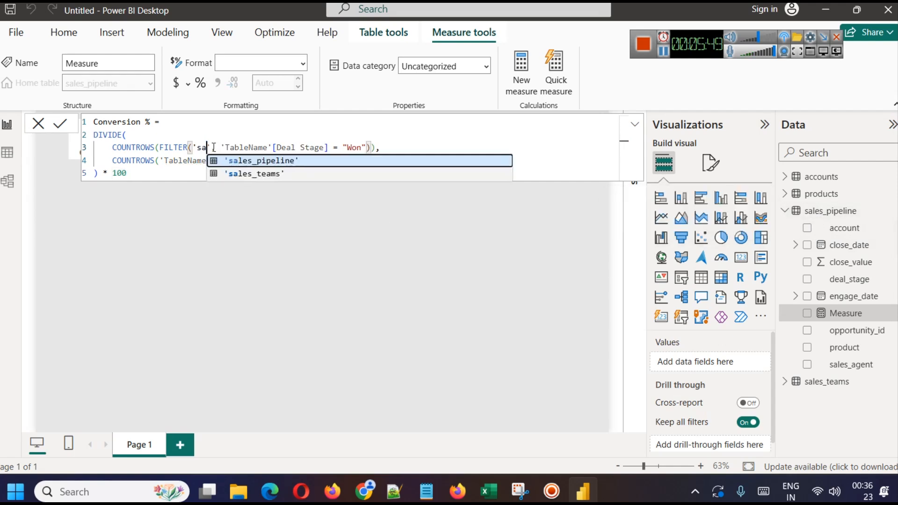
pyautogui.click(263, 161)
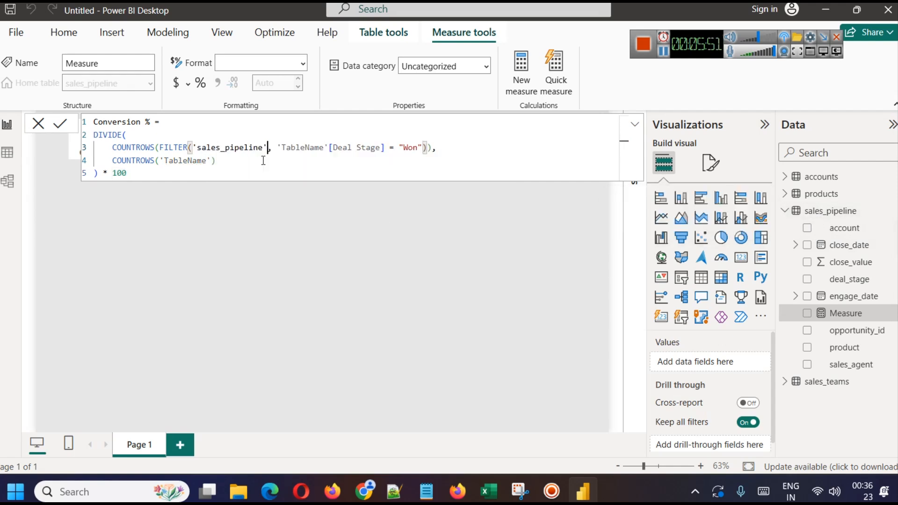
pyautogui.doubleClick(301, 148)
pyautogui.write('sales_pipeline')
pyautogui.click(344, 169)
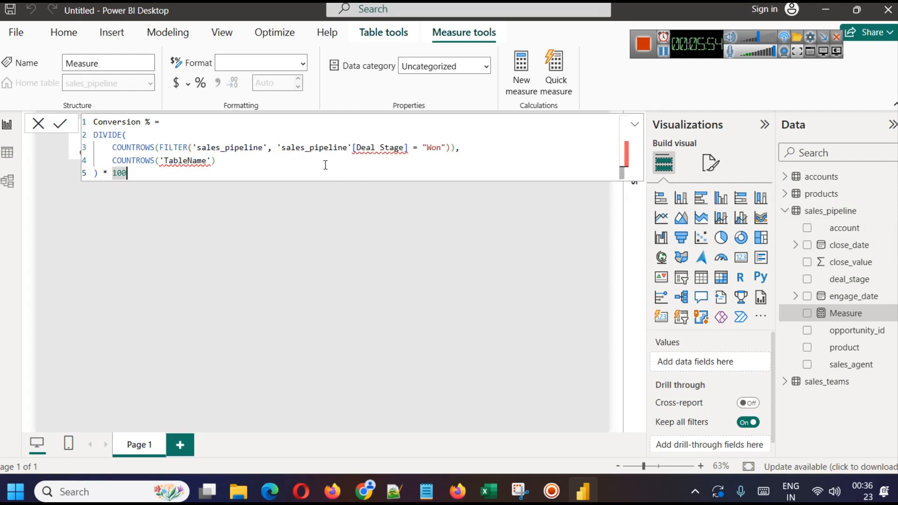
pyautogui.doubleClick(174, 160)
pyautogui.write('sales_pipeline')
pyautogui.click(344, 172)
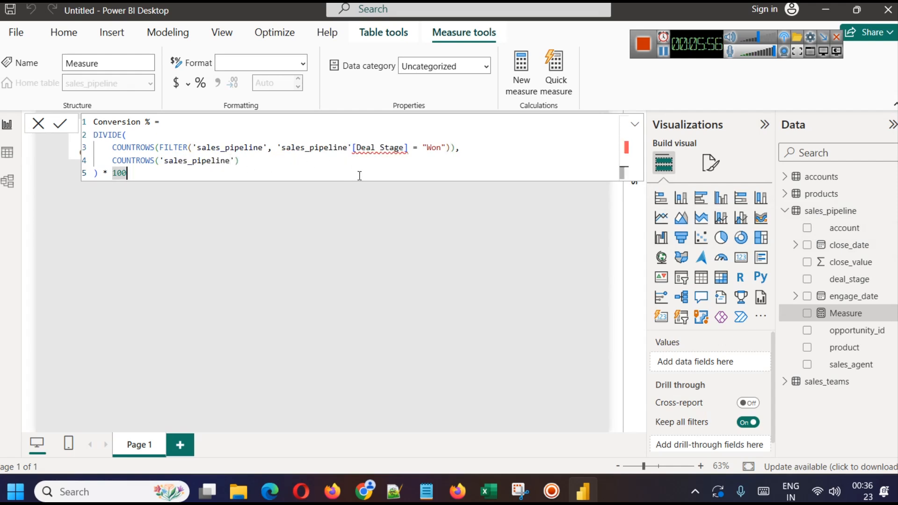
# Replace the Deal Stage column reference in the formula's filter condition with deal_stage
pyautogui.doubleClick(375, 147)
pyautogui.hotkey('shift', 'Right')
pyautogui.hotkey('shift', 'Right')
pyautogui.hotkey('shift', 'Right')
pyautogui.hotkey('shift', 'Right')
pyautogui.hotkey('shift', 'Right')
pyautogui.hotkey('shift', 'Right')
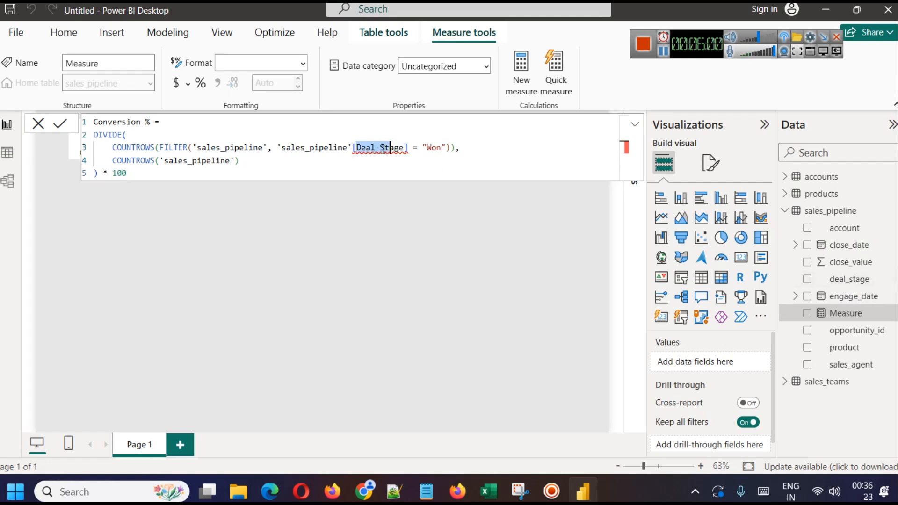
pyautogui.write('dea')
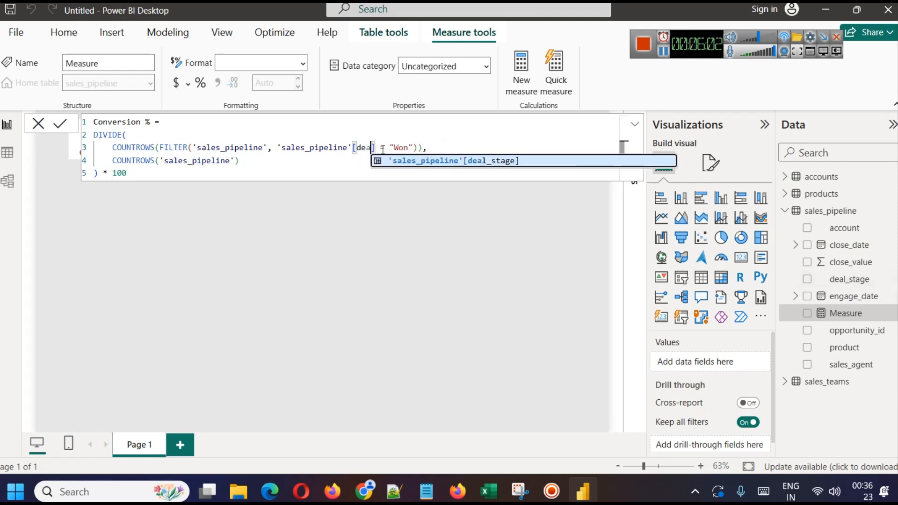
pyautogui.press('Tab')
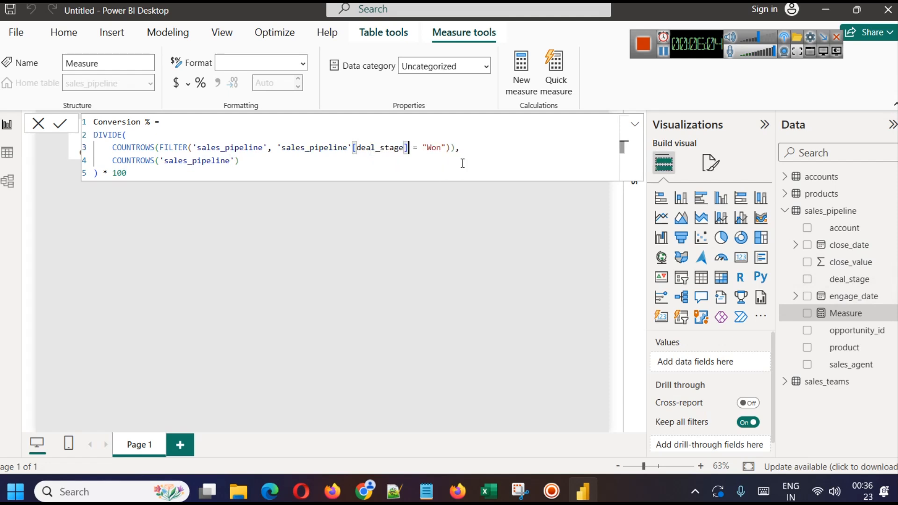
pyautogui.press('Down')
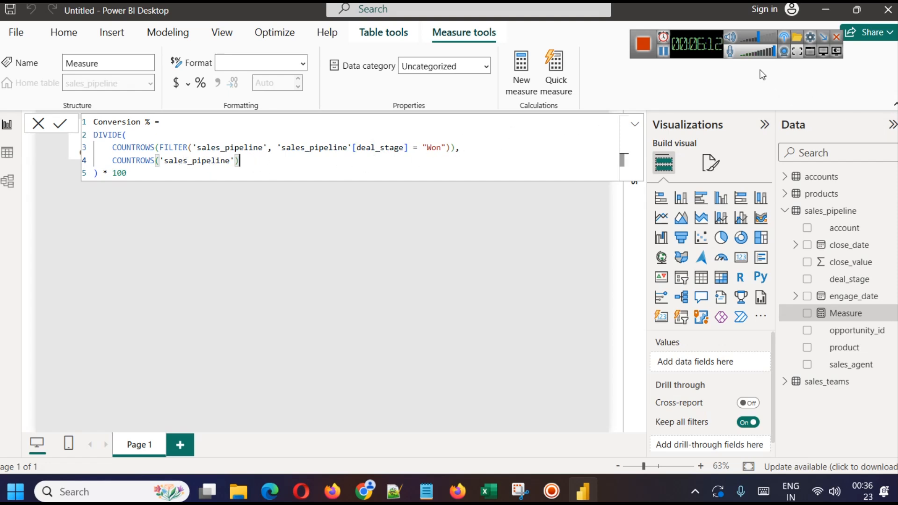
# Switch to the Snipping Tool's conversion percentage formula and mark the won deals count, Total Deals and × 100 in red
pyautogui.hotkey('alt', 'Tab')
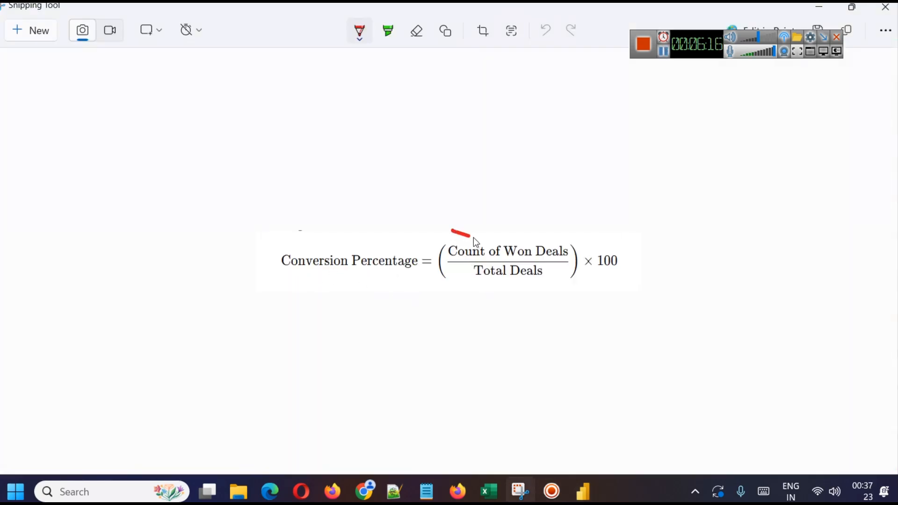
pyautogui.moveTo(473, 238); pyautogui.dragTo(550, 211)
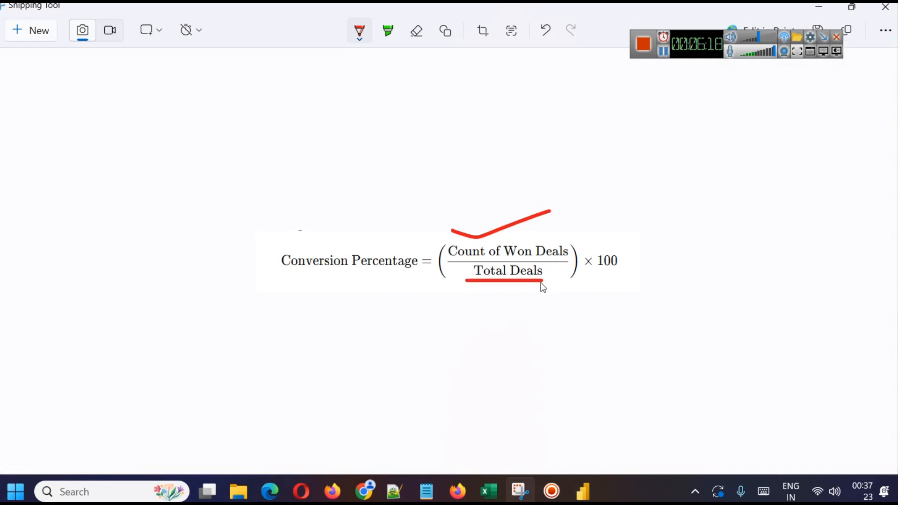
pyautogui.moveTo(599, 274); pyautogui.dragTo(641, 254)
# Switch back to Power BI and compare the measure's numerator and denominator with the conversion formula in the Snipping Tool
pyautogui.click(592, 491)
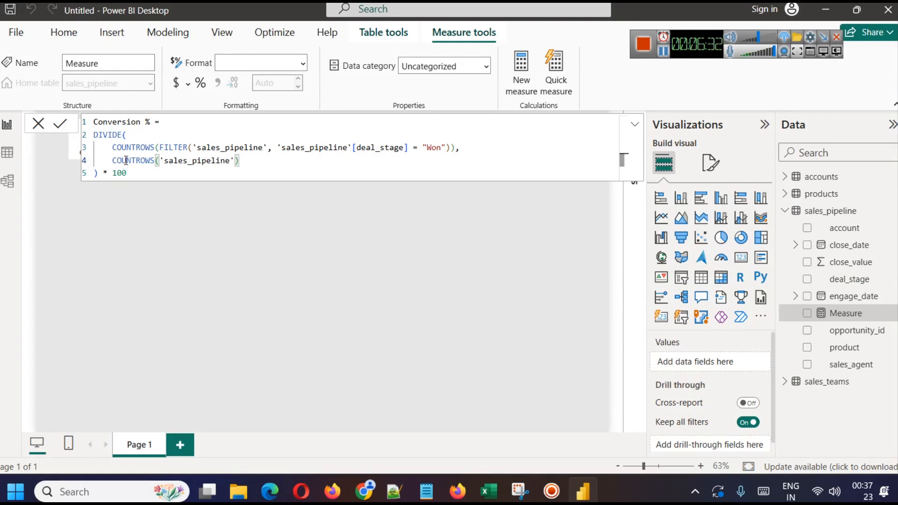
pyautogui.moveTo(114, 160); pyautogui.dragTo(240, 147)
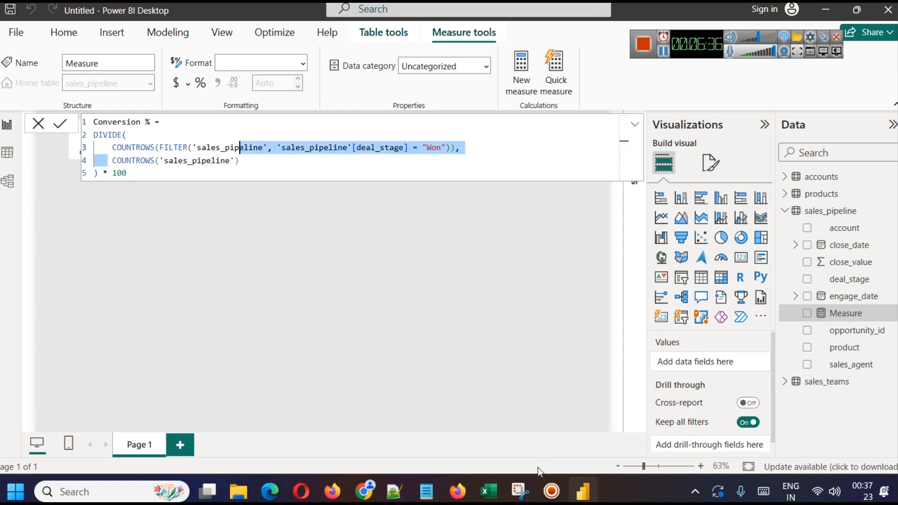
pyautogui.click(519, 490)
pyautogui.click(519, 490)
pyautogui.click(495, 169)
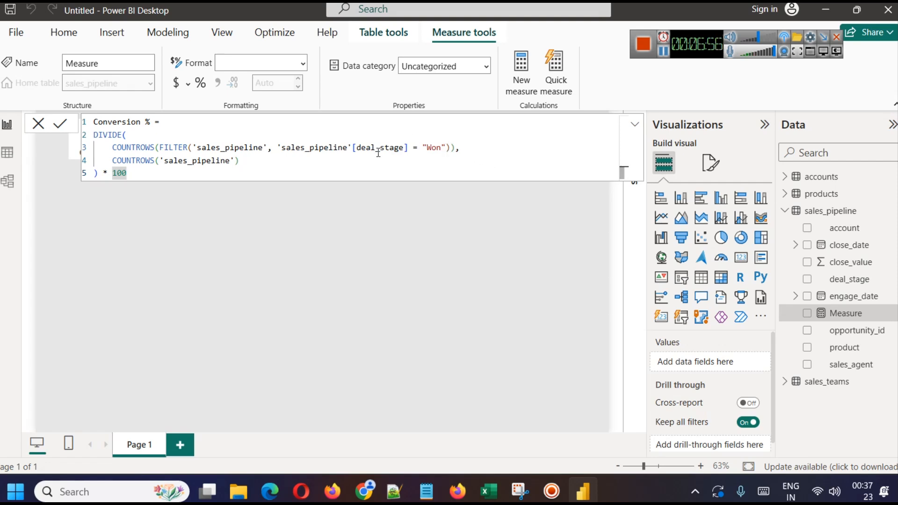
# Review the FILTER table and its deal_stage = "Won" condition, then commit the Conversion % measure
pyautogui.click(142, 148)
pyautogui.click(161, 147)
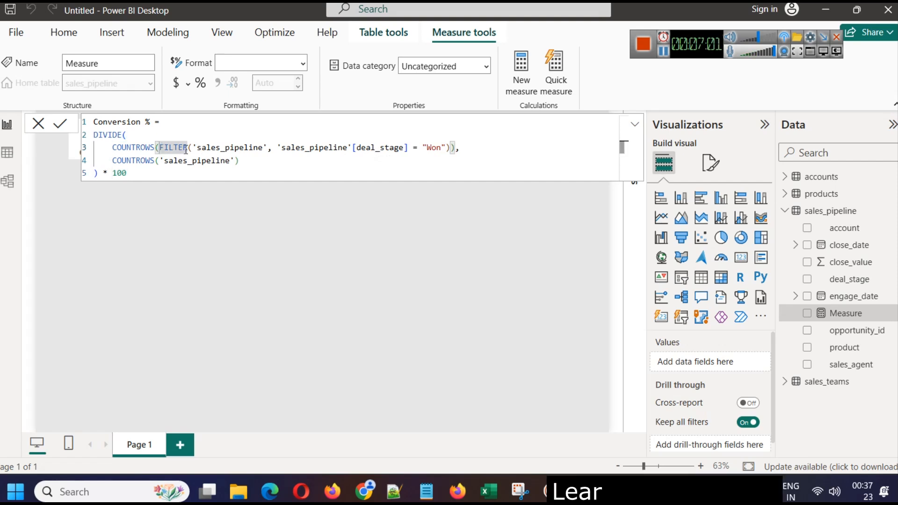
pyautogui.doubleClick(224, 151)
pyautogui.moveTo(276, 148); pyautogui.dragTo(445, 148)
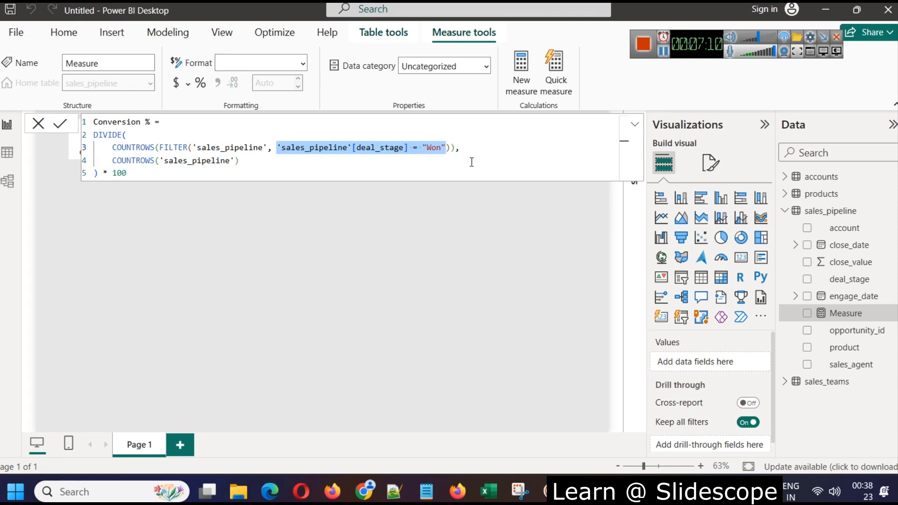
pyautogui.click(63, 124)
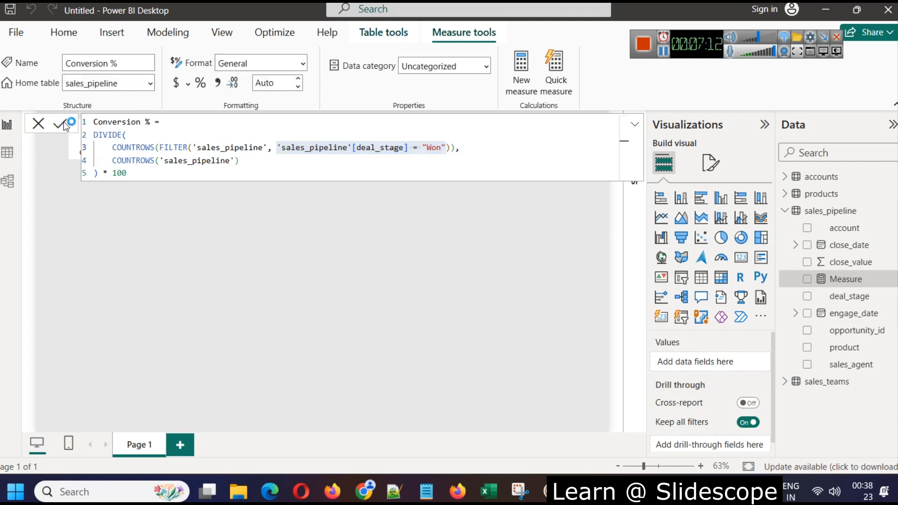
pyautogui.click(501, 285)
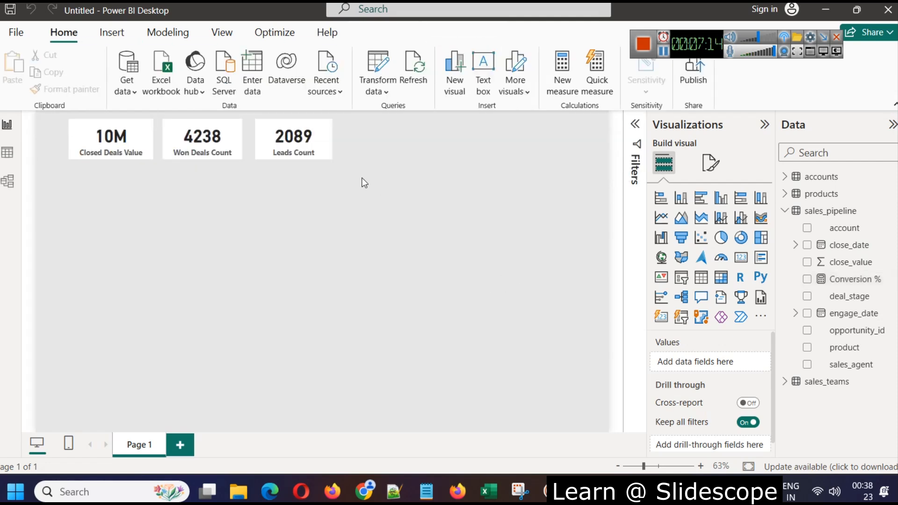
# Duplicate the Leads Count card and place the copy to its right in the KPI row
pyautogui.click(295, 152)
pyautogui.hotkey('ctrl', 'c')
pyautogui.hotkey('ctrl', 'v')
pyautogui.moveTo(292, 149); pyautogui.dragTo(372, 147)
# Replace the fourth card's Leads Count field with the Conversion % measure and remove the card's deal_stage filter
pyautogui.moveTo(850, 279); pyautogui.dragTo(879, 279)
pyautogui.click(762, 362)
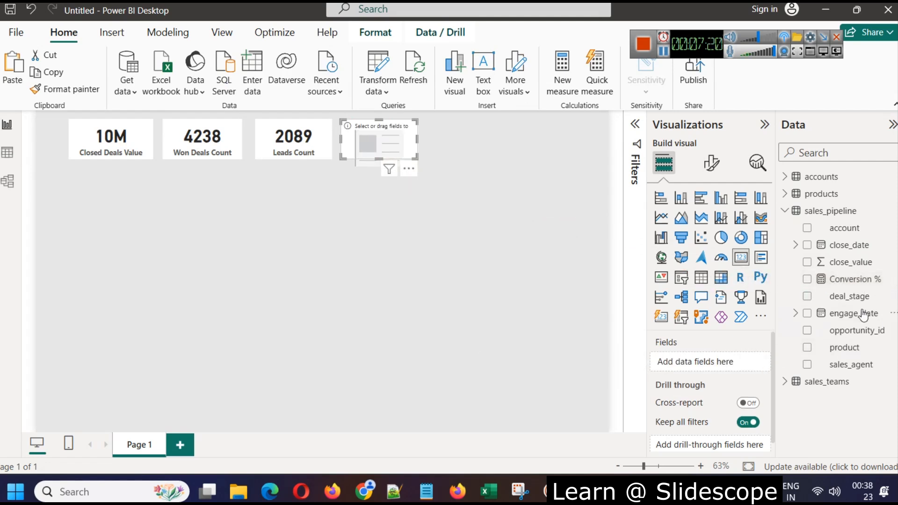
pyautogui.moveTo(853, 279); pyautogui.dragTo(685, 361)
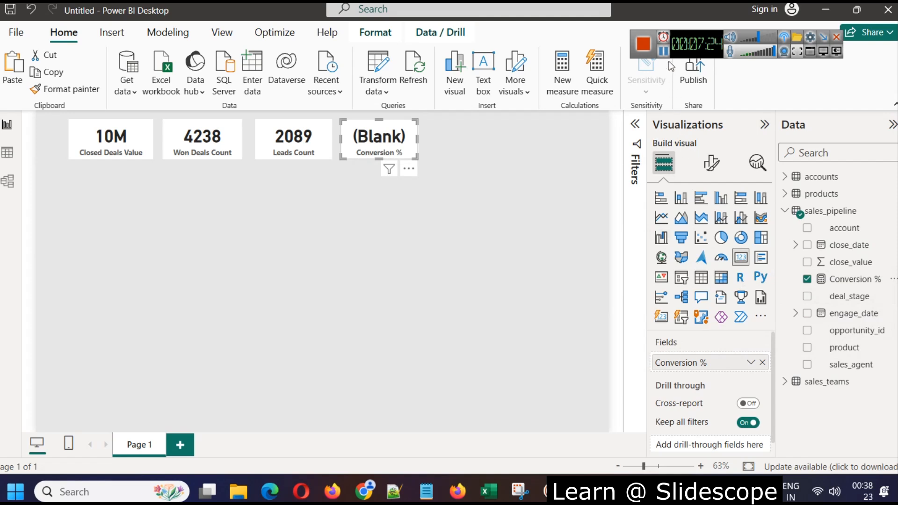
pyautogui.click(663, 50)
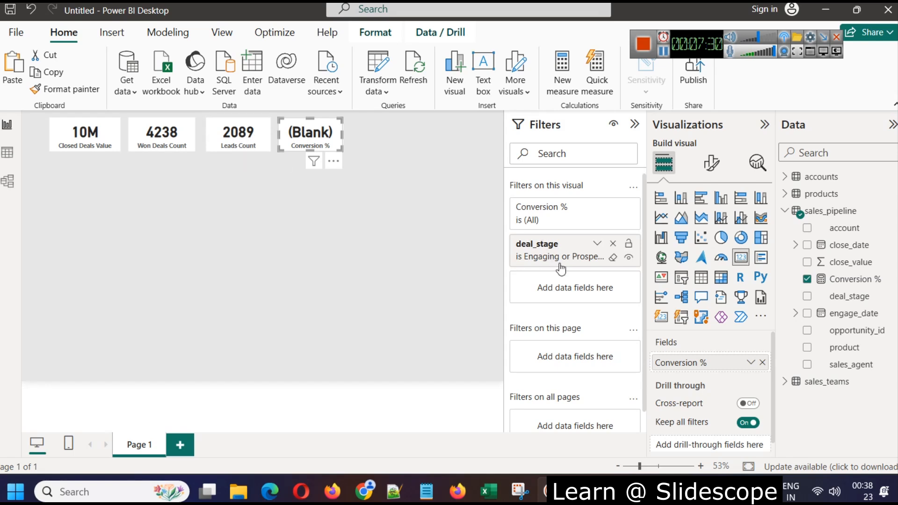
pyautogui.click(612, 243)
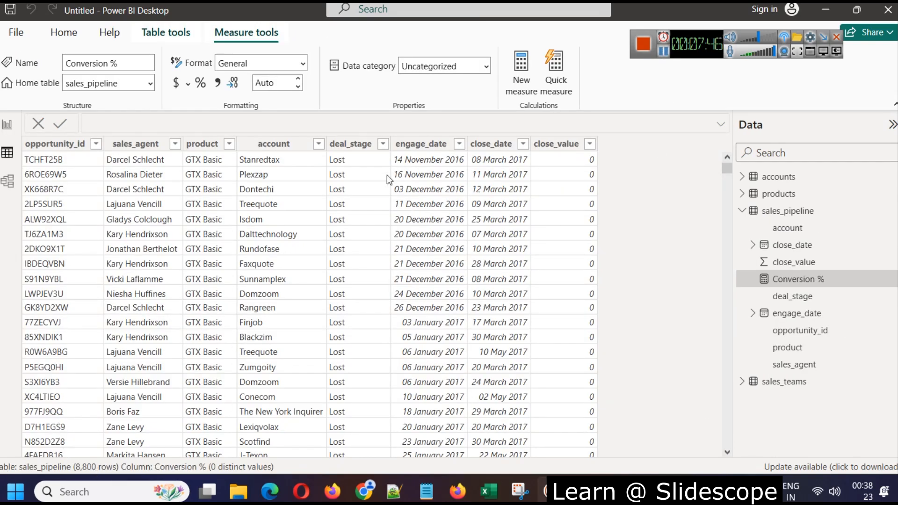
# Filter the sales_pipeline data by deal_stage to Won only, check the filtered row count, and return to the report canvas
pyautogui.click(383, 144)
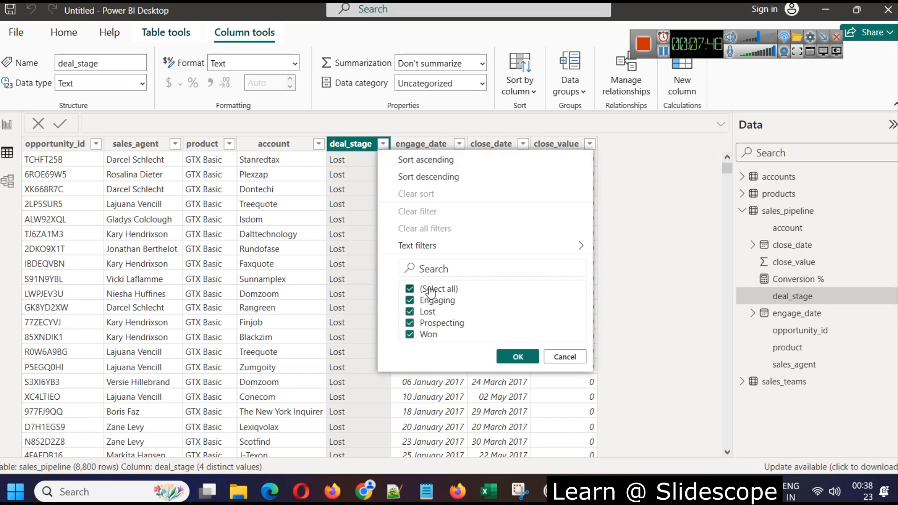
pyautogui.click(425, 288)
pyautogui.click(429, 334)
pyautogui.click(517, 357)
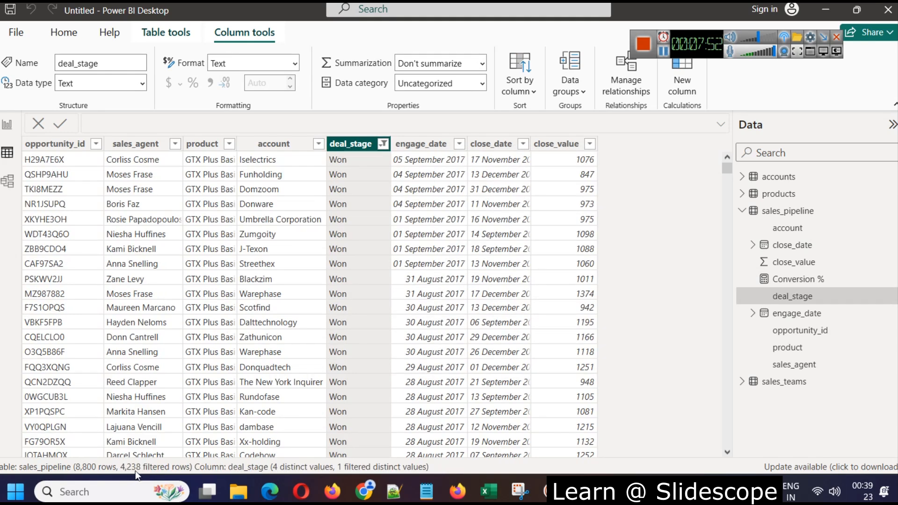
pyautogui.click(7, 125)
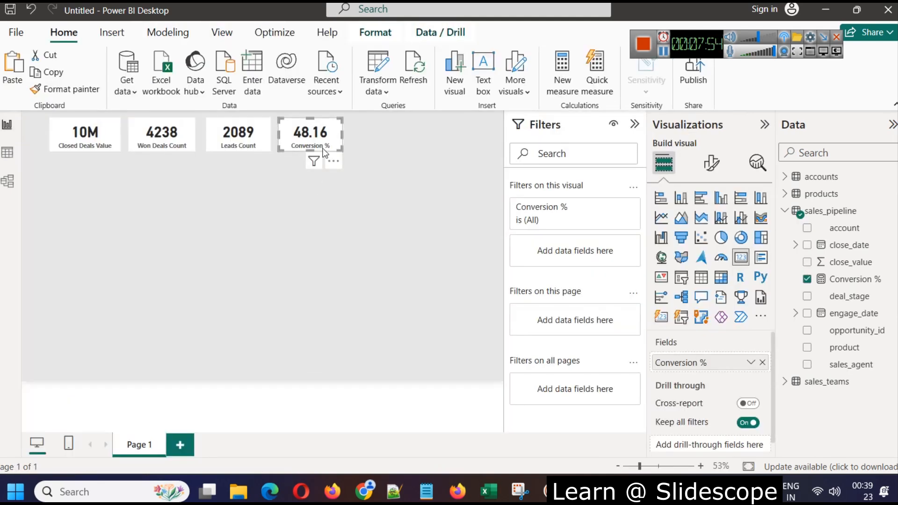
pyautogui.click(402, 142)
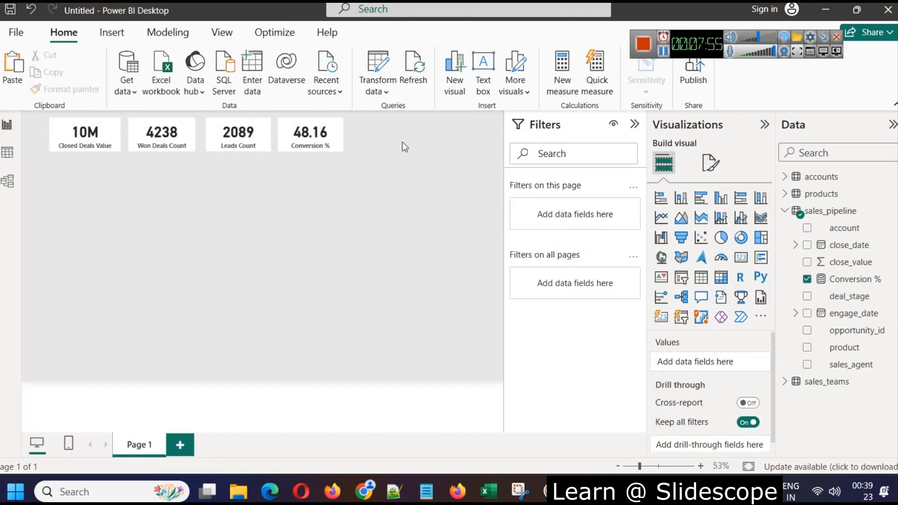
pyautogui.click(319, 133)
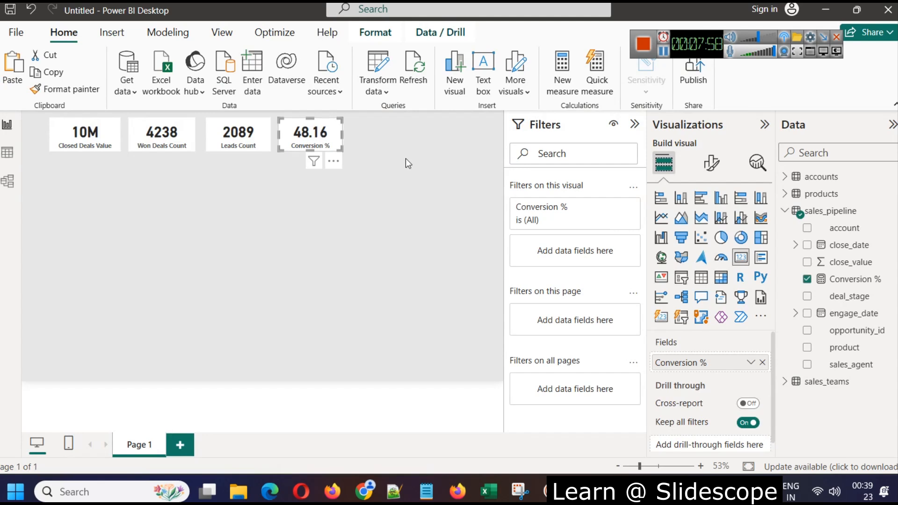
pyautogui.click(663, 56)
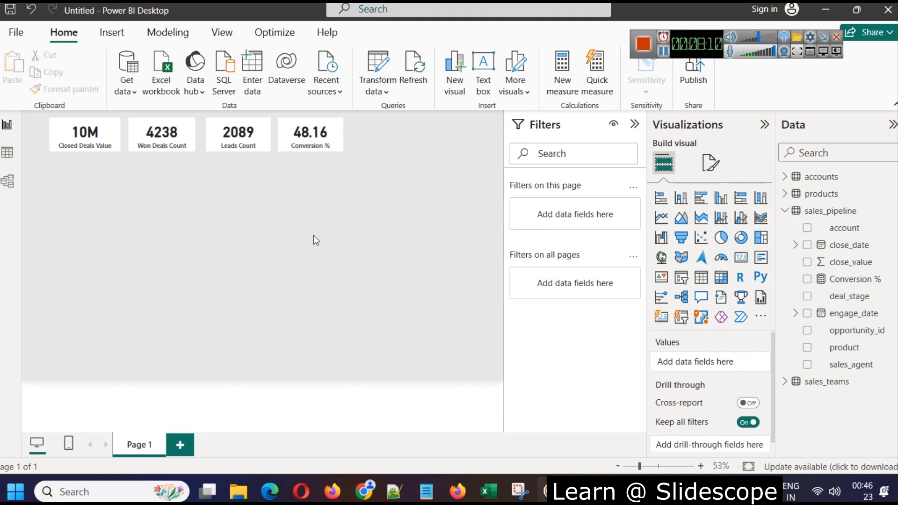
# Switch the Closed Deals Value card's field aggregation to Average
pyautogui.click(74, 139)
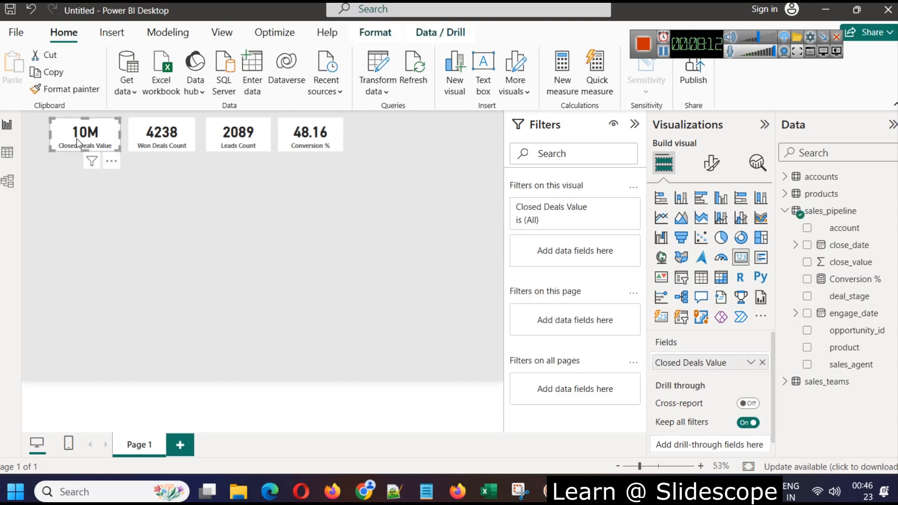
pyautogui.click(750, 362)
pyautogui.click(803, 205)
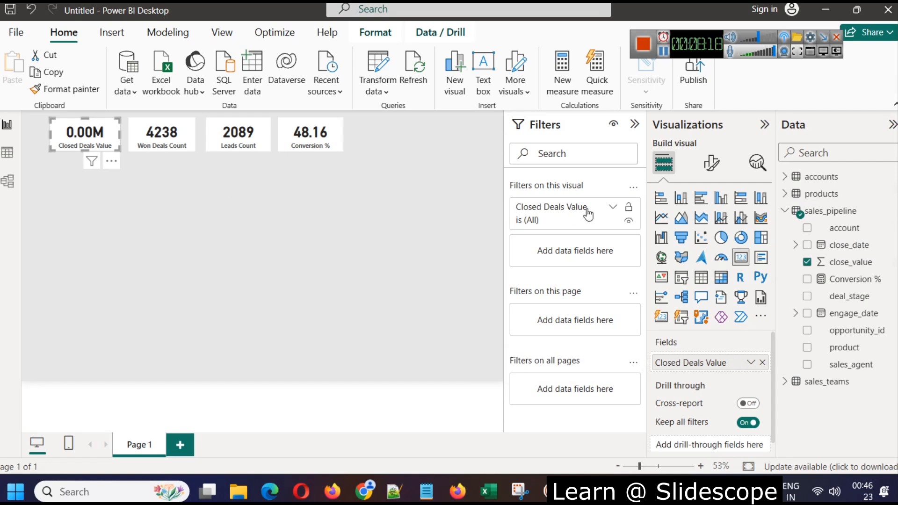
# Set the callout value's display units to Auto for the Closed Deals Value card
pyautogui.click(711, 163)
pyautogui.click(705, 263)
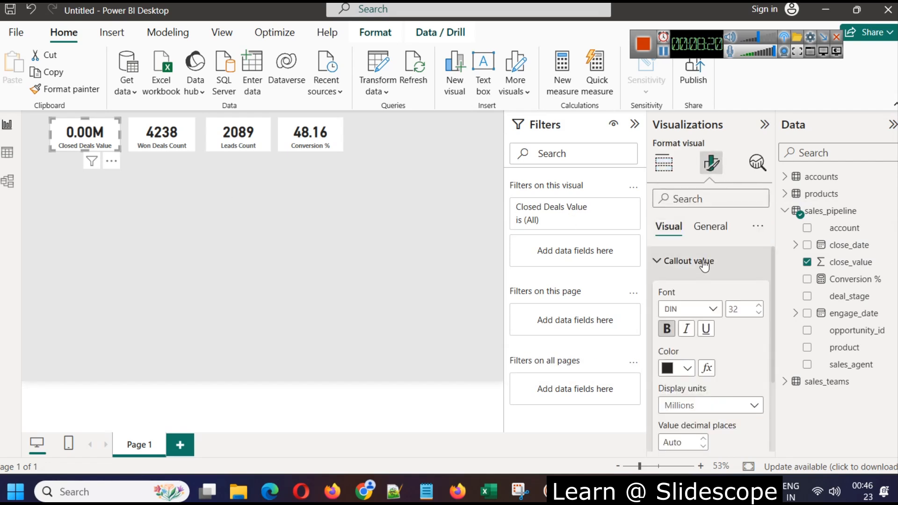
pyautogui.scroll(-2, 725, 327)
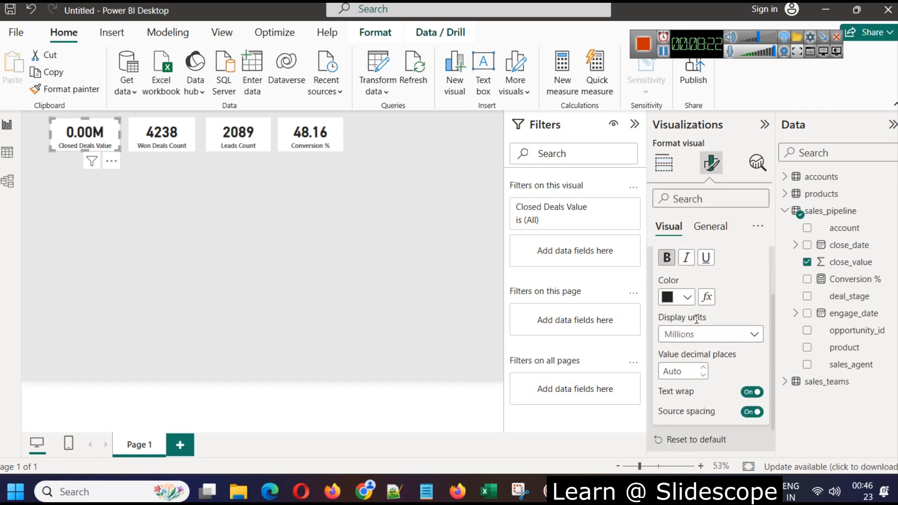
pyautogui.click(697, 334)
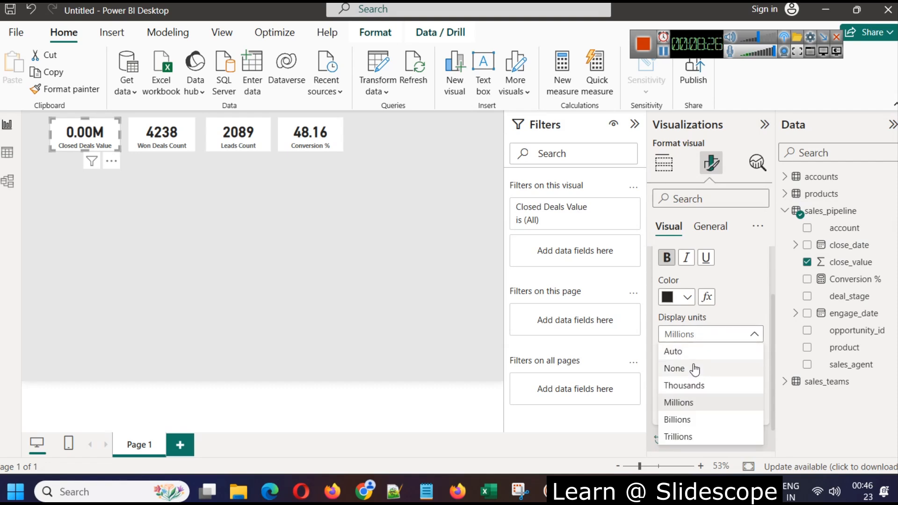
pyautogui.click(690, 351)
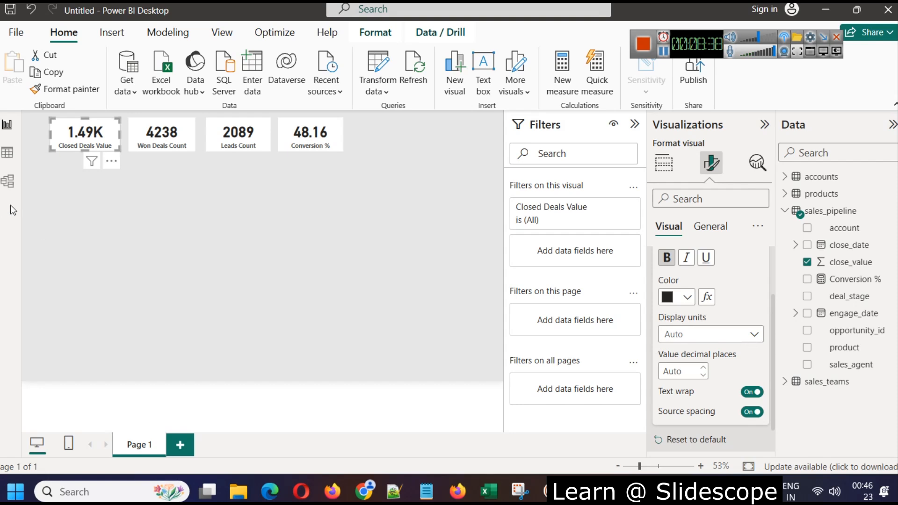
pyautogui.click(747, 336)
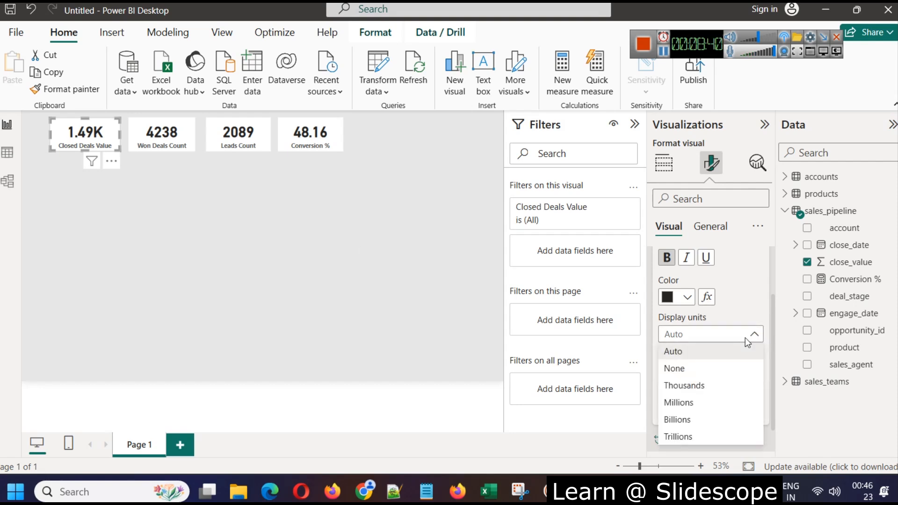
pyautogui.click(756, 310)
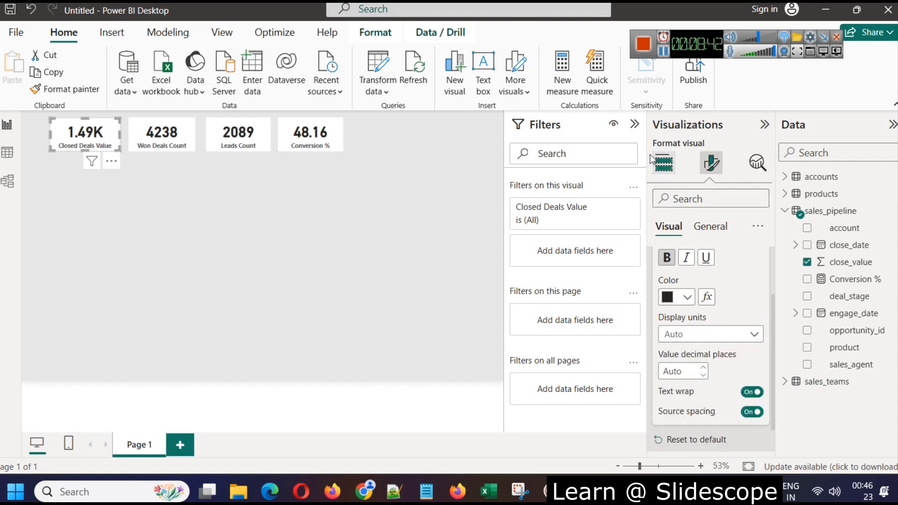
# Restore the Closed Deals Value card's field aggregation to Sum and deselect the card
pyautogui.click(663, 164)
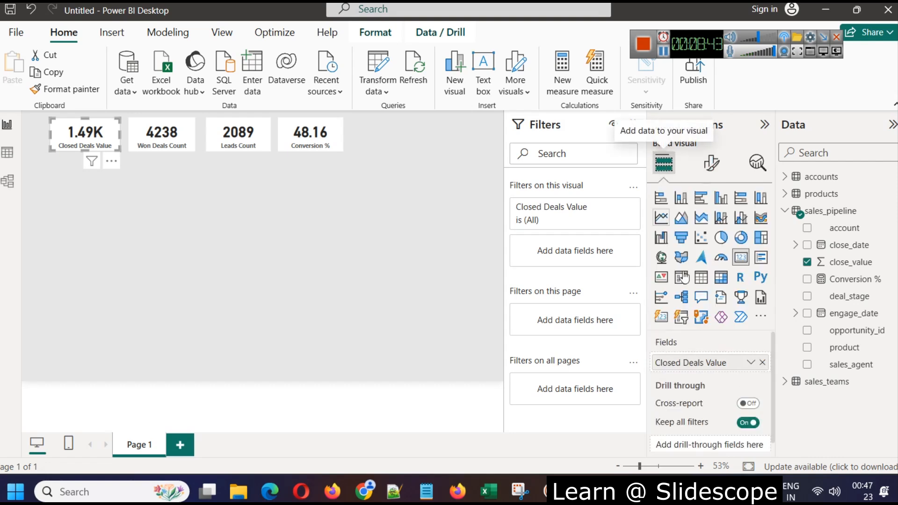
pyautogui.click(756, 363)
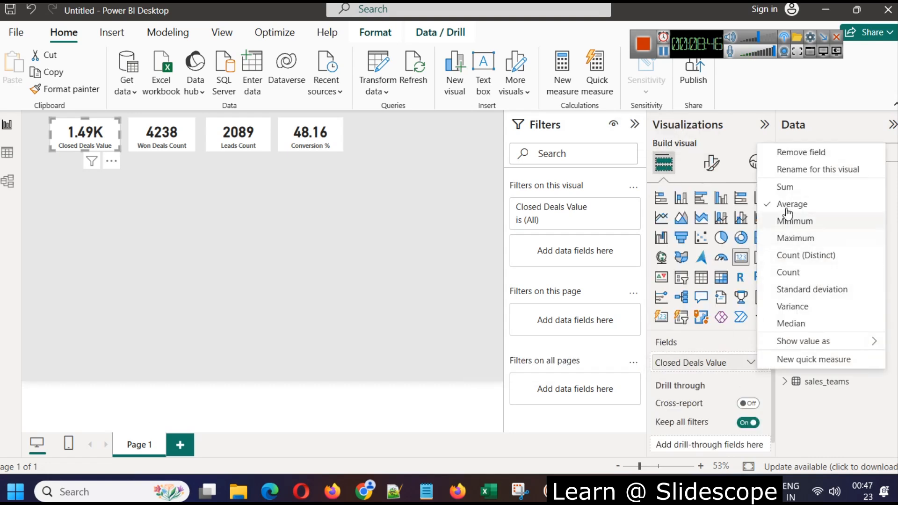
pyautogui.click(791, 184)
pyautogui.click(321, 271)
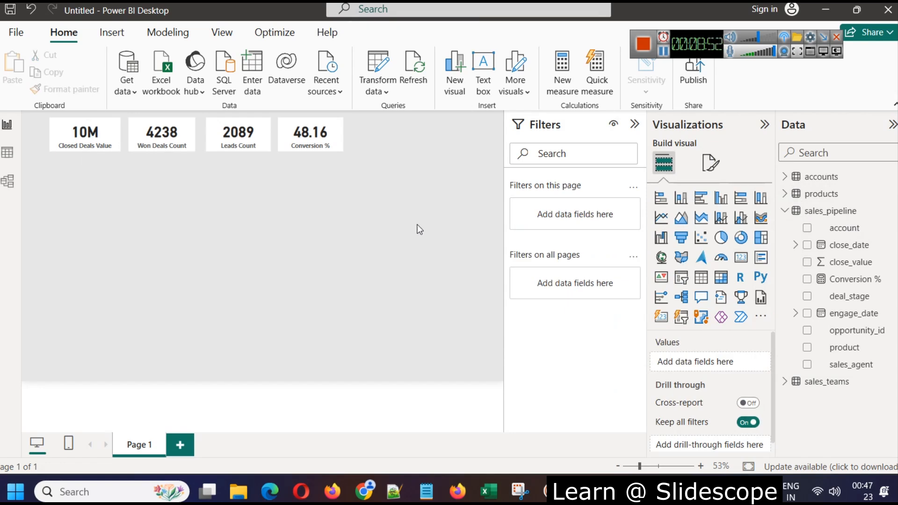
pyautogui.click(104, 136)
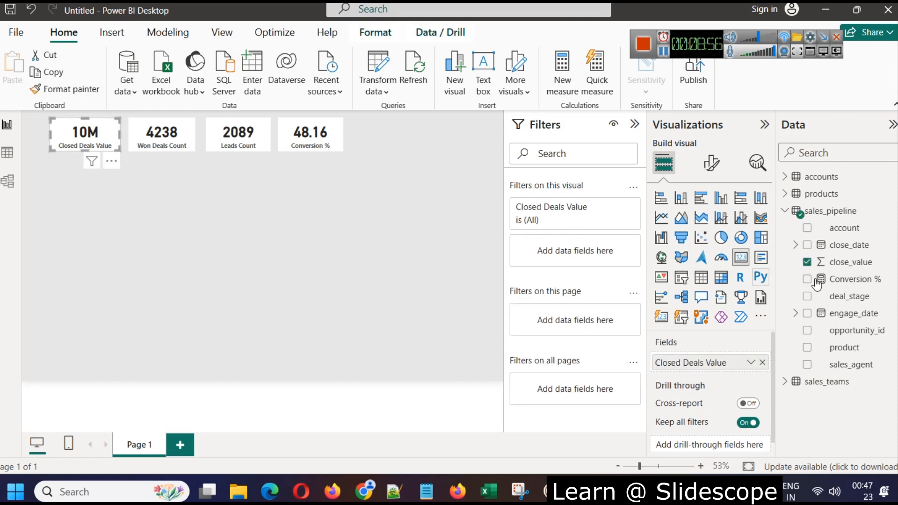
pyautogui.click(367, 222)
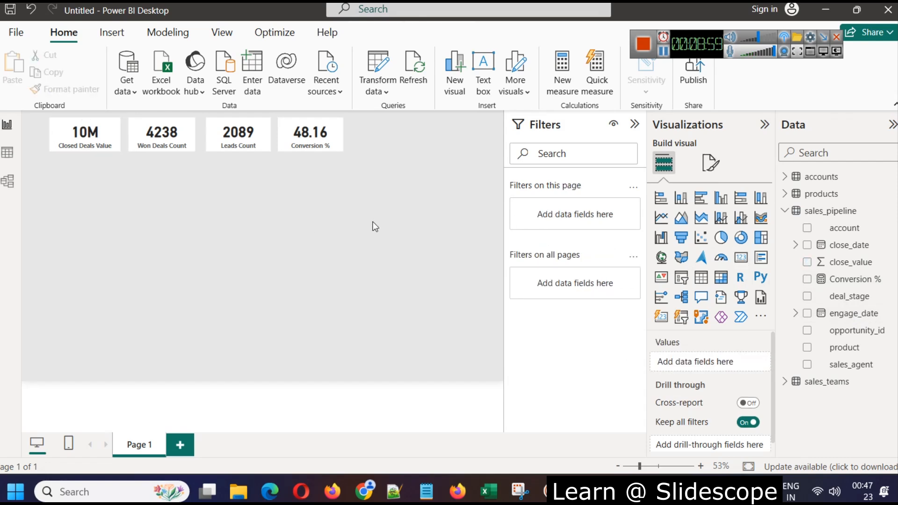
# Create a sales_pipeline measure named Avg Closed Deal Value, using AVERAGEX over rows filtered to [Deal Stage] = "Won" with [Deal Value] as the expression
pyautogui.click(827, 211)
pyautogui.click(168, 32)
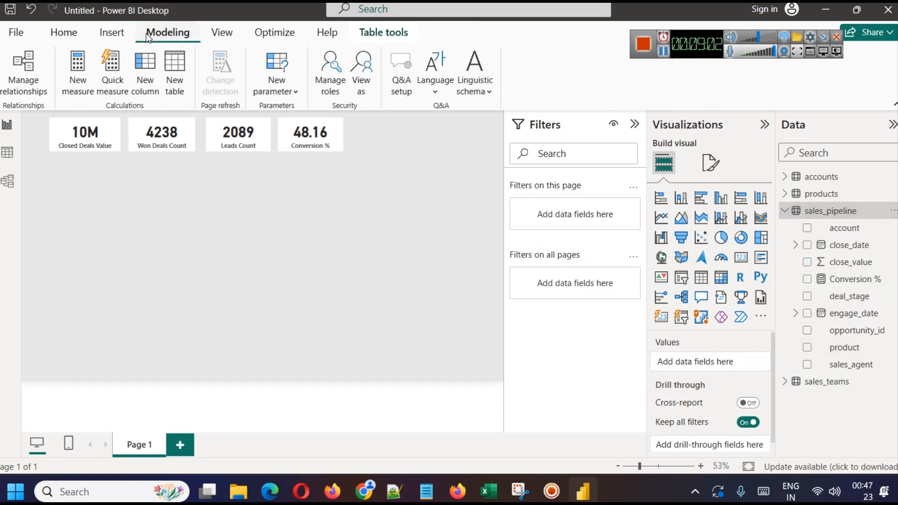
pyautogui.click(78, 75)
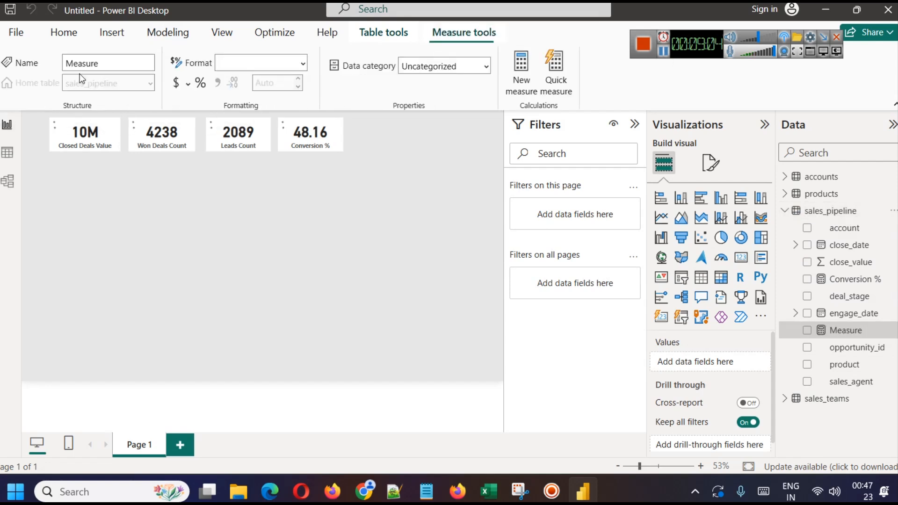
pyautogui.hotkey('ctrl', 'a')
pyautogui.write('Avg Closed Deal Value = AVERAGEX(     FILTER(         sales_pipeline,         sales_pipeline[Deal Stage] = "Won"     ),     sales_pipeline[Deal Value] )')
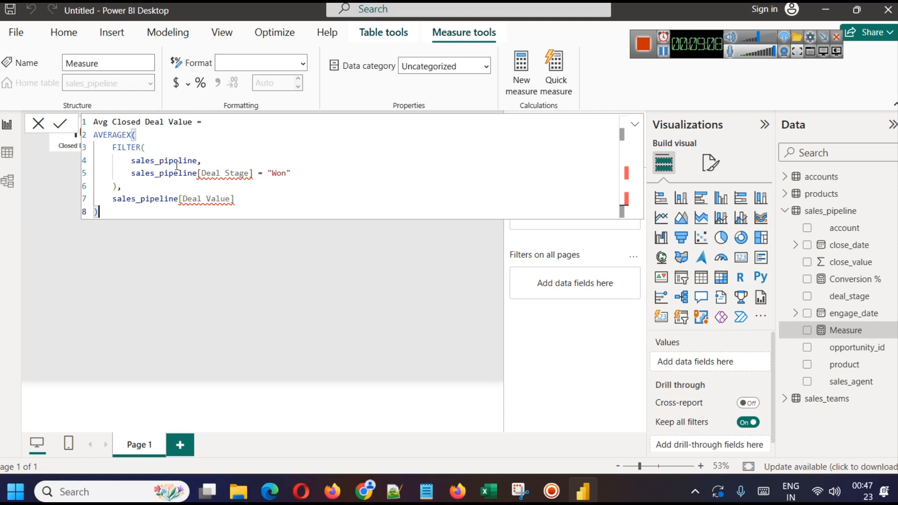
# Check the AVERAGEX syntax and replace the Deal Stage column reference in the FILTER condition with deal_stage
pyautogui.doubleClick(108, 132)
pyautogui.click(139, 135)
pyautogui.write('(')
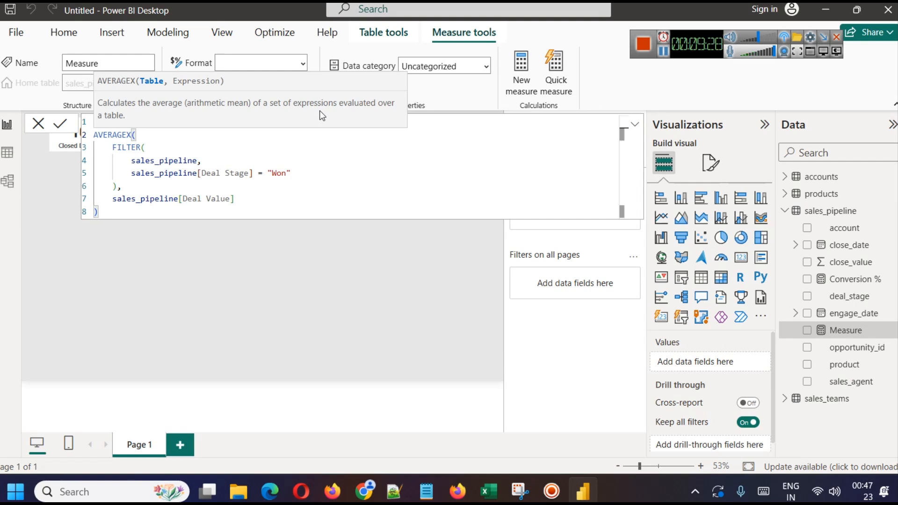
pyautogui.moveTo(201, 177); pyautogui.dragTo(249, 177)
pyautogui.write('d')
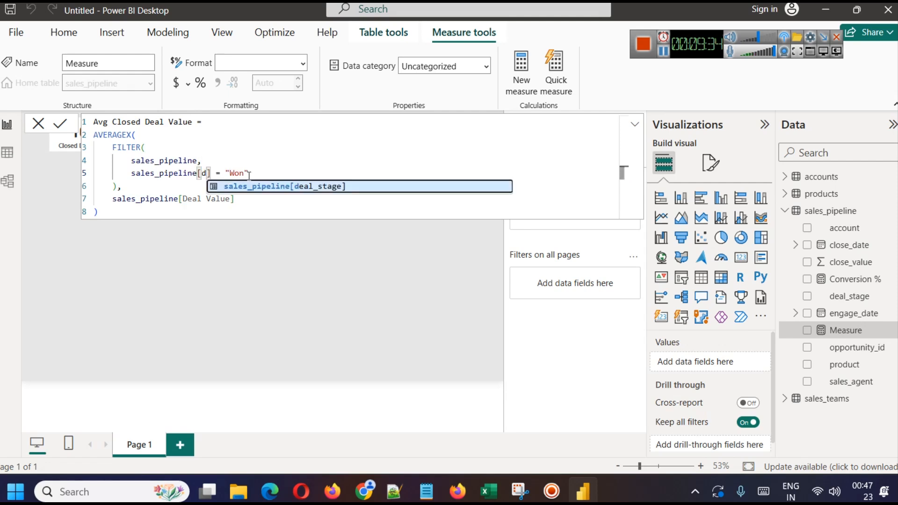
pyautogui.press('Tab')
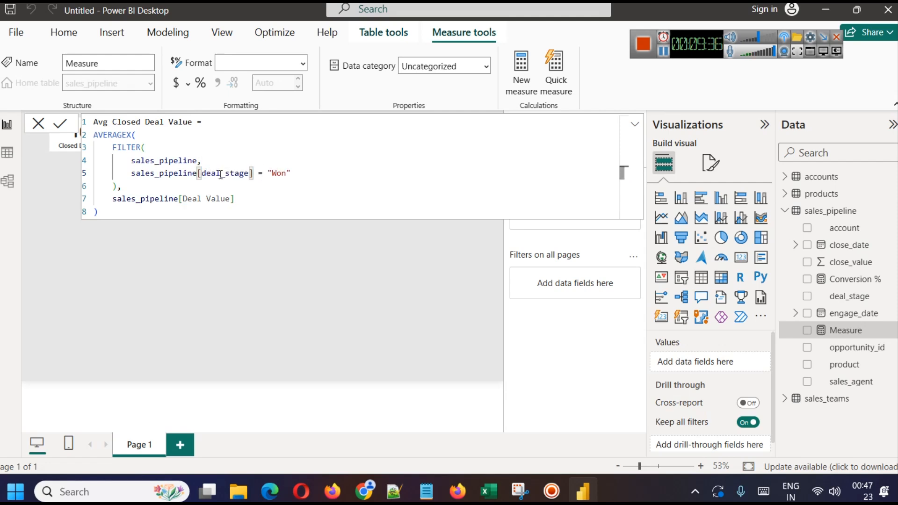
# Review the measure's FILTER table, its deal_stage = "Won" condition and the column reference being averaged
pyautogui.click(270, 191)
pyautogui.click(132, 146)
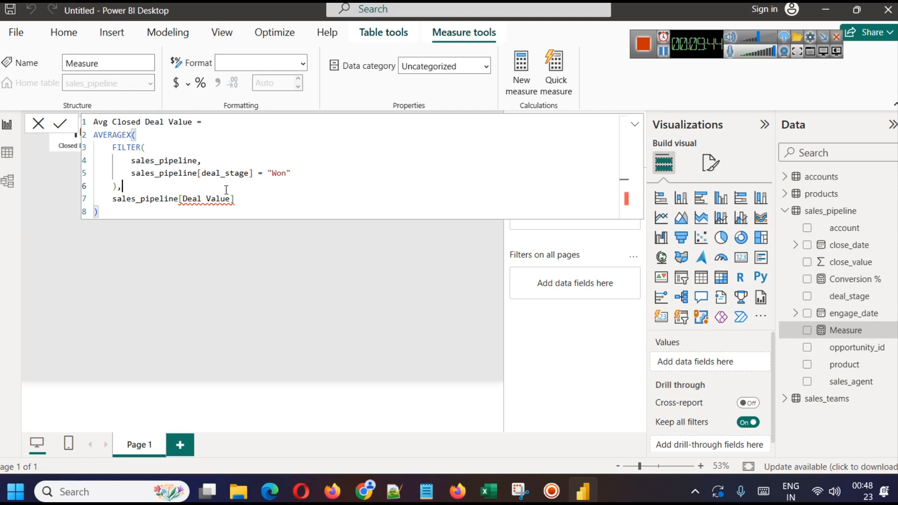
pyautogui.doubleClick(164, 160)
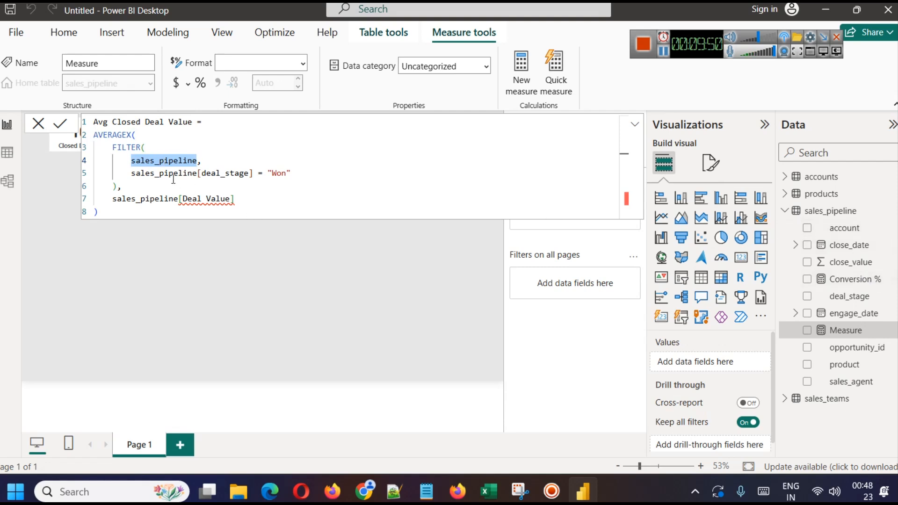
pyautogui.moveTo(301, 173); pyautogui.dragTo(127, 174)
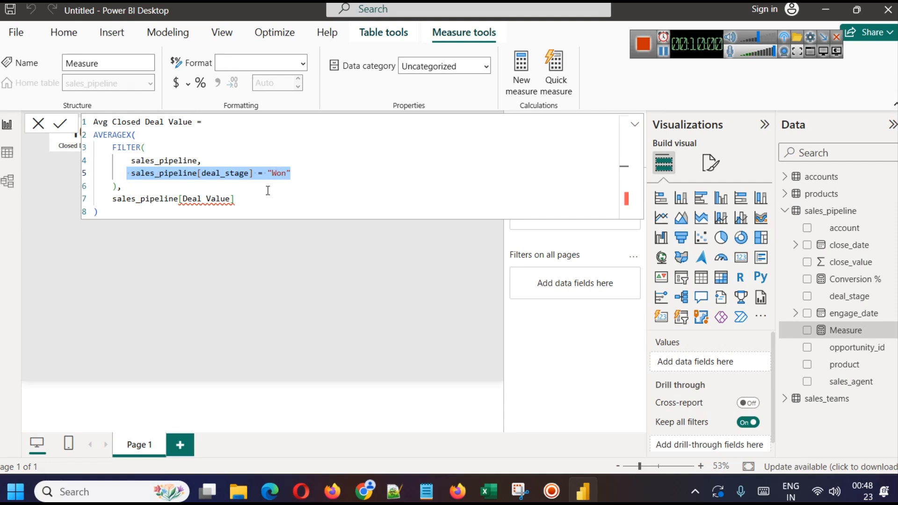
pyautogui.doubleClick(152, 199)
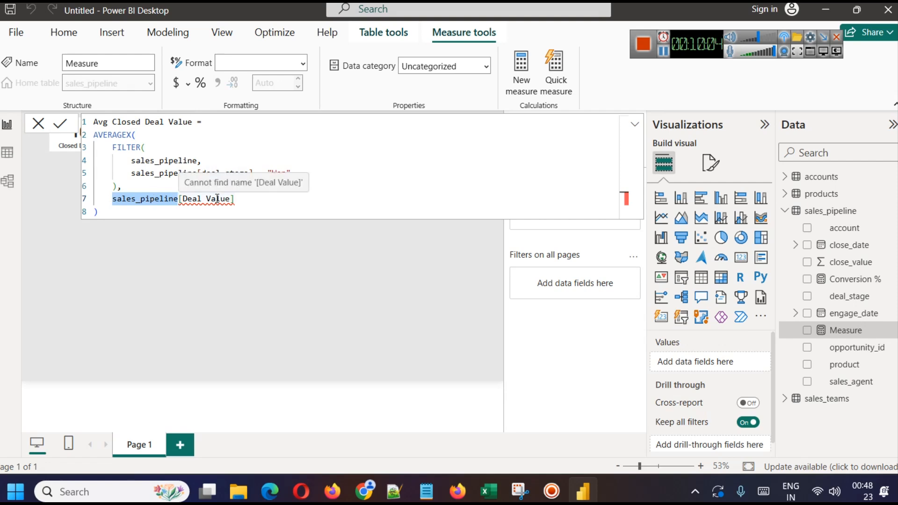
pyautogui.click(684, 46)
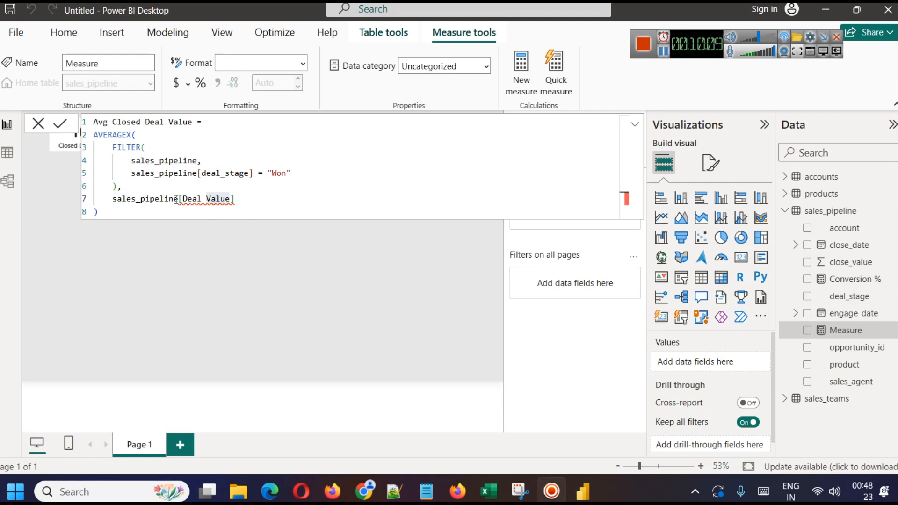
# Replace the Deal Value column reference with close_value and commit the Avg Closed Deal Value measure
pyautogui.moveTo(183, 198); pyautogui.dragTo(230, 199)
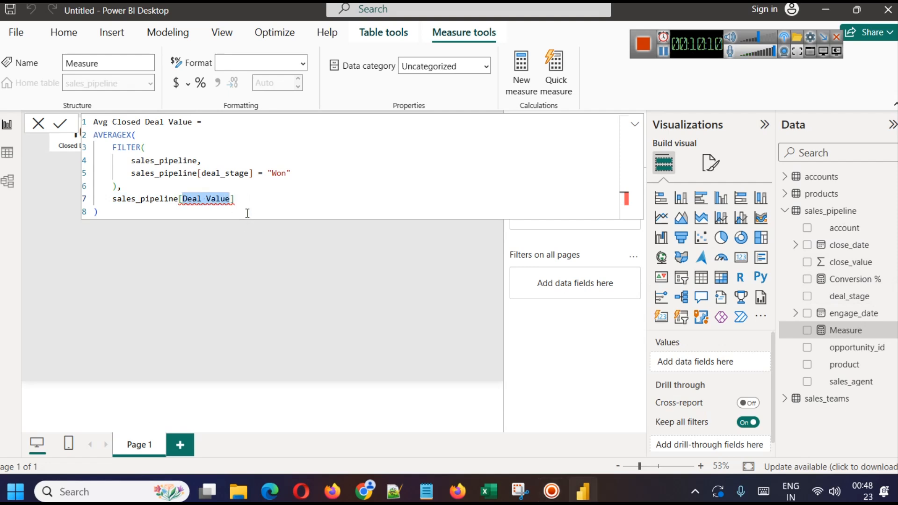
pyautogui.write('clo')
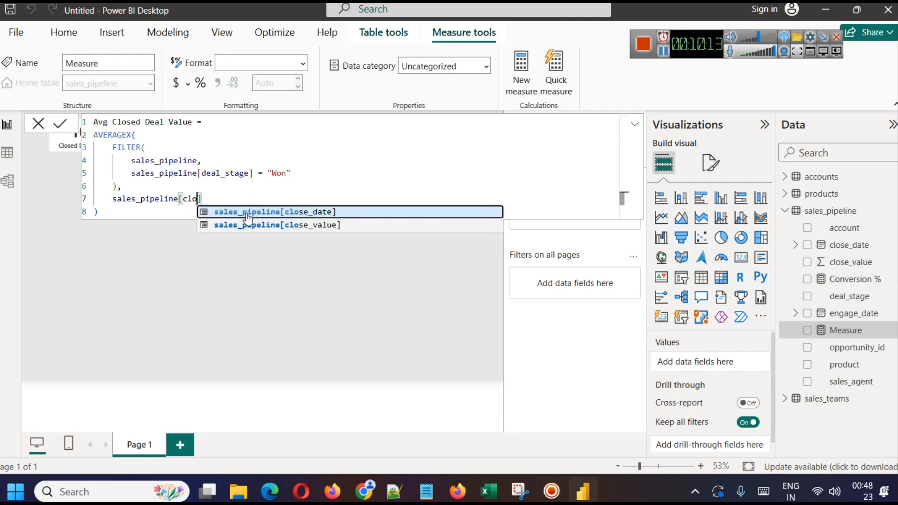
pyautogui.press('Tab')
pyautogui.press('BackSpace')
pyautogui.press('BackSpace')
pyautogui.press('BackSpace')
pyautogui.press('BackSpace')
pyautogui.press('BackSpace')
pyautogui.write('v')
pyautogui.click(247, 216)
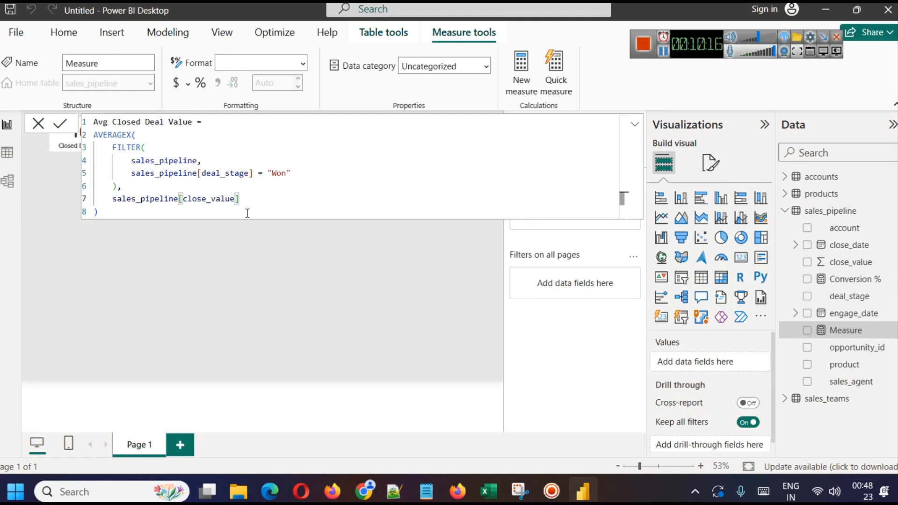
pyautogui.click(247, 212)
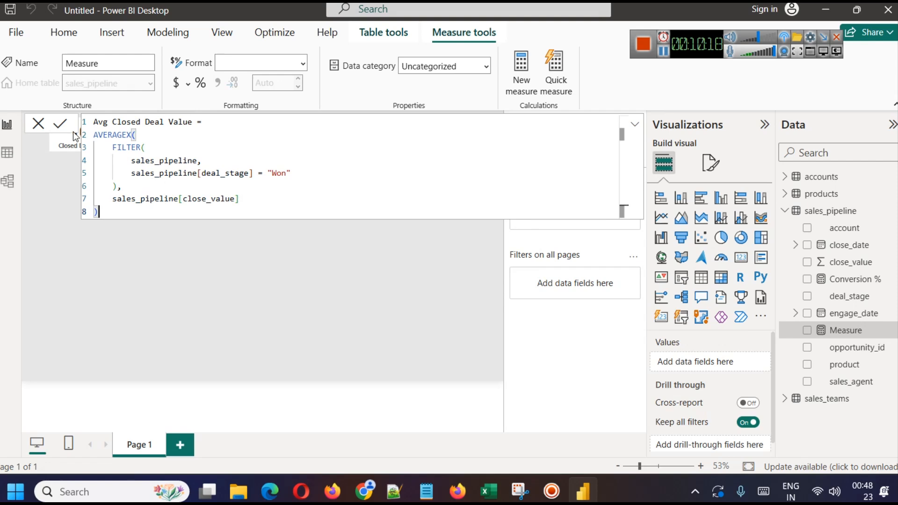
pyautogui.click(67, 122)
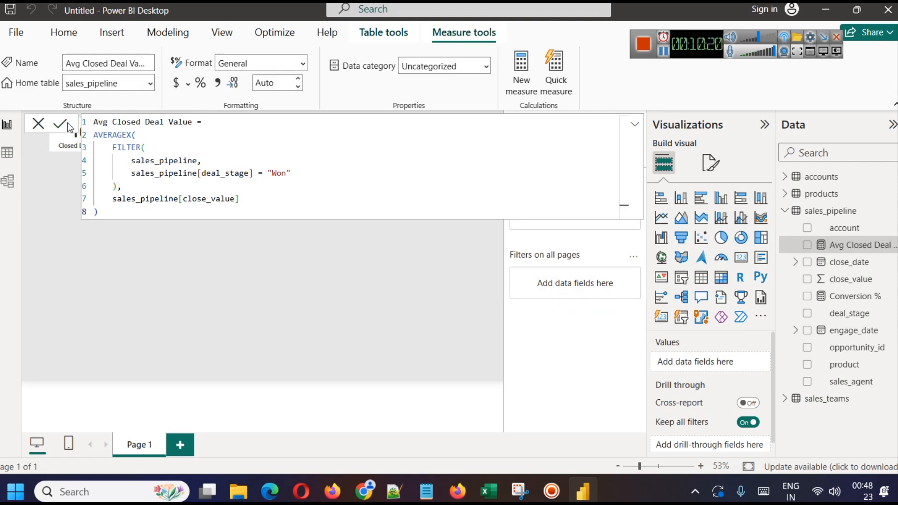
# Duplicate the Conversion % card and place the copy beside it at the end of the KPI row
pyautogui.click(219, 276)
pyautogui.click(303, 137)
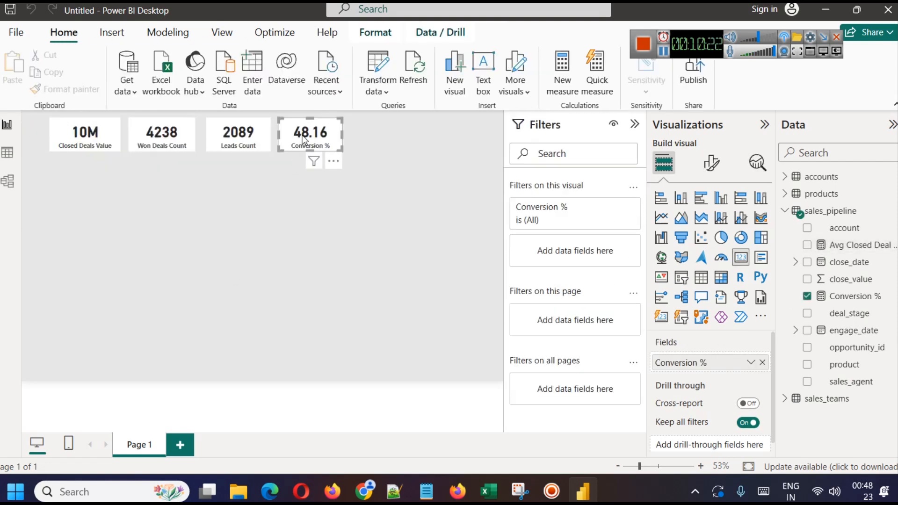
pyautogui.hotkey('ctrl', 'c')
pyautogui.hotkey('ctrl', 'v')
pyautogui.moveTo(322, 140); pyautogui.dragTo(382, 136)
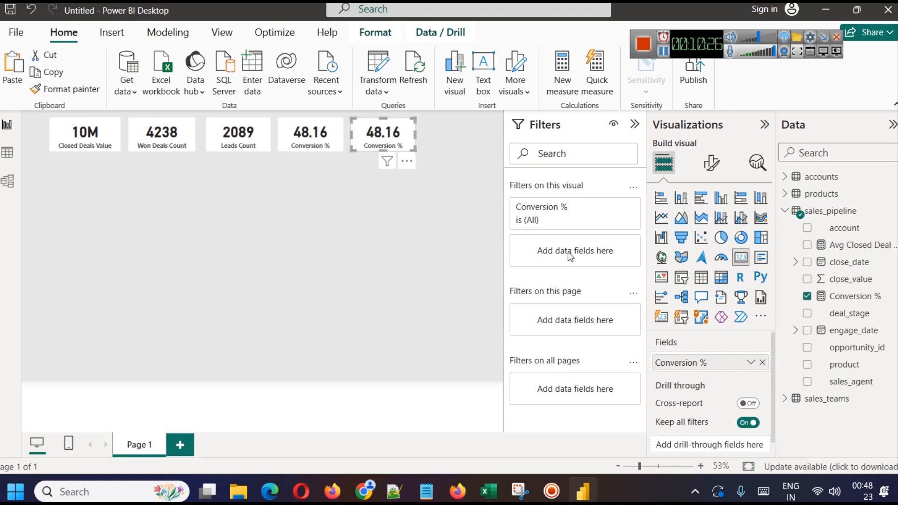
# Replace the copied card's Conversion % field with Avg Closed Deal Value and widen the card to fit its full label
pyautogui.click(433, 198)
pyautogui.click(392, 144)
pyautogui.click(762, 362)
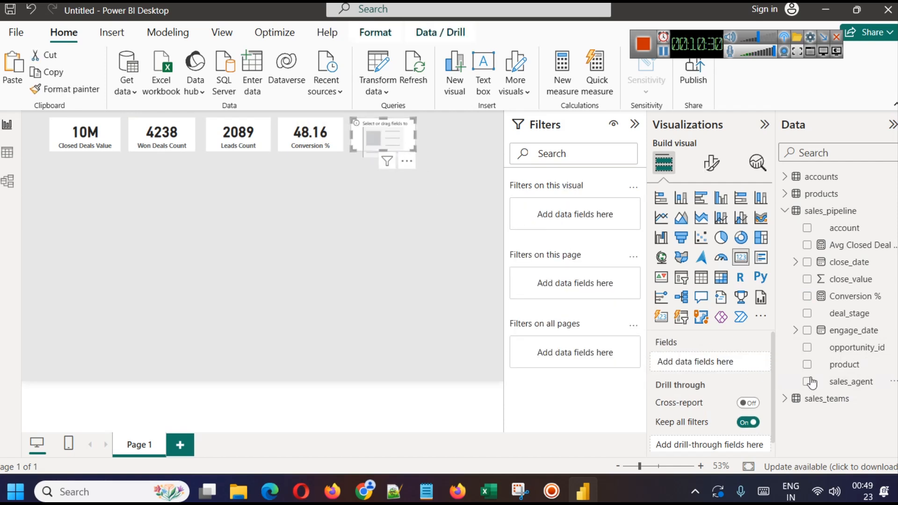
pyautogui.moveTo(855, 245); pyautogui.dragTo(706, 363)
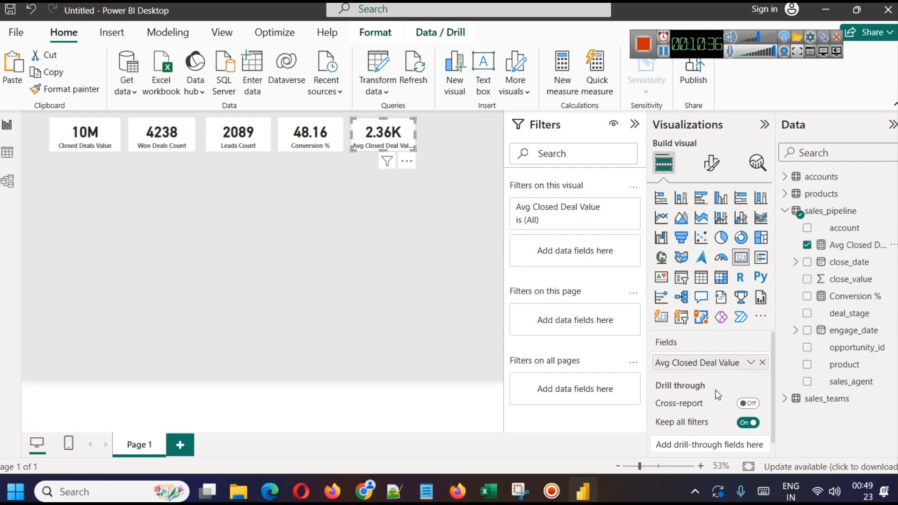
pyautogui.click(751, 362)
pyautogui.click(405, 242)
pyautogui.moveTo(418, 135); pyautogui.dragTo(425, 136)
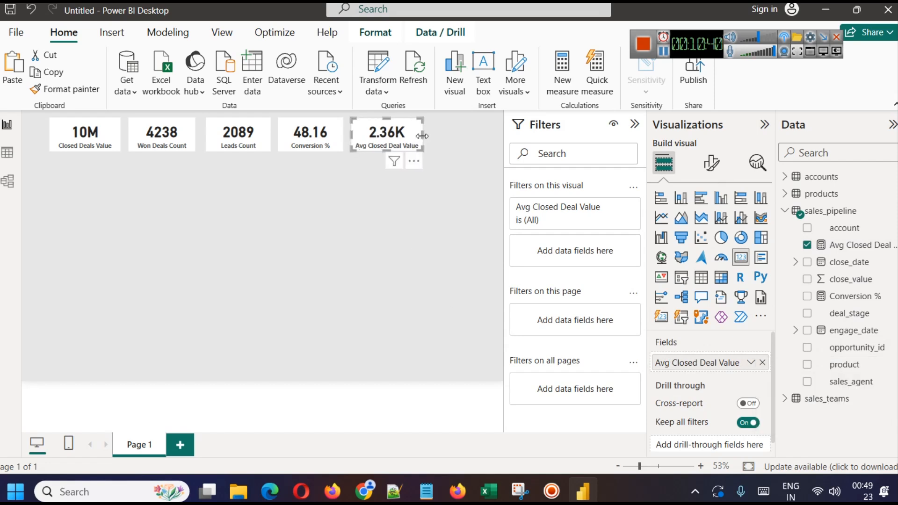
pyautogui.click(409, 228)
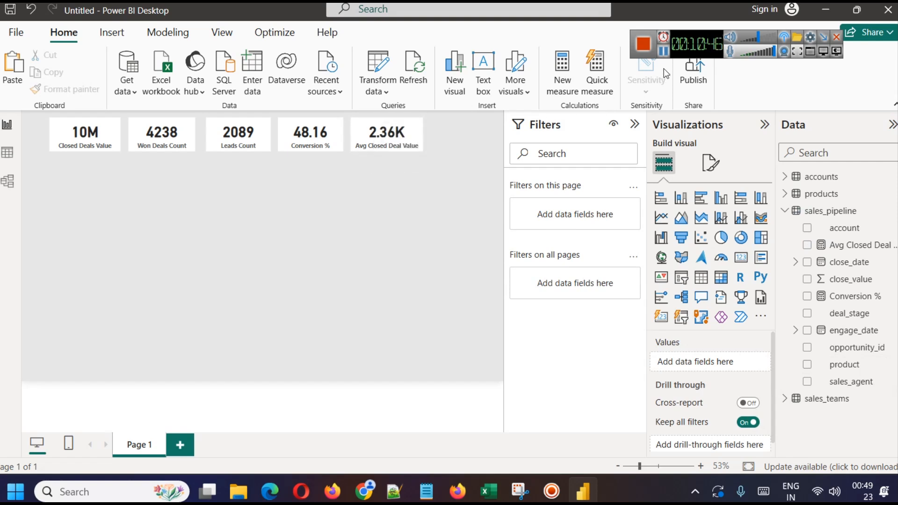
pyautogui.click(663, 53)
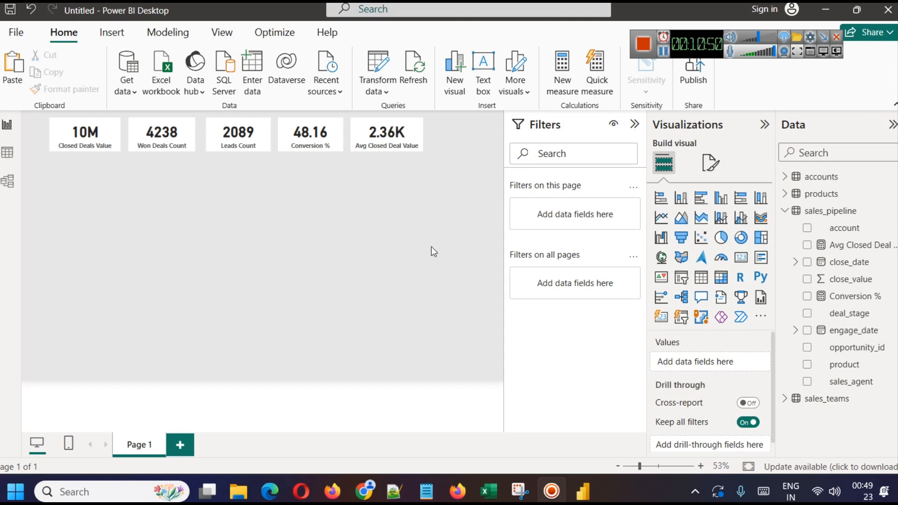
# Create a sales_pipeline measure named Churned Customers, using COUNTROWS over rows filtered to [Deal Stage] = "Lost"
pyautogui.click(173, 33)
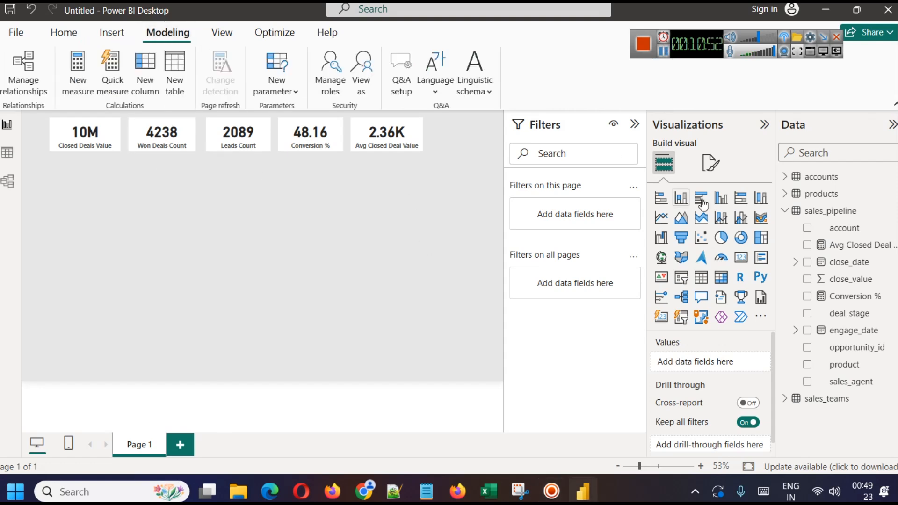
pyautogui.click(836, 209)
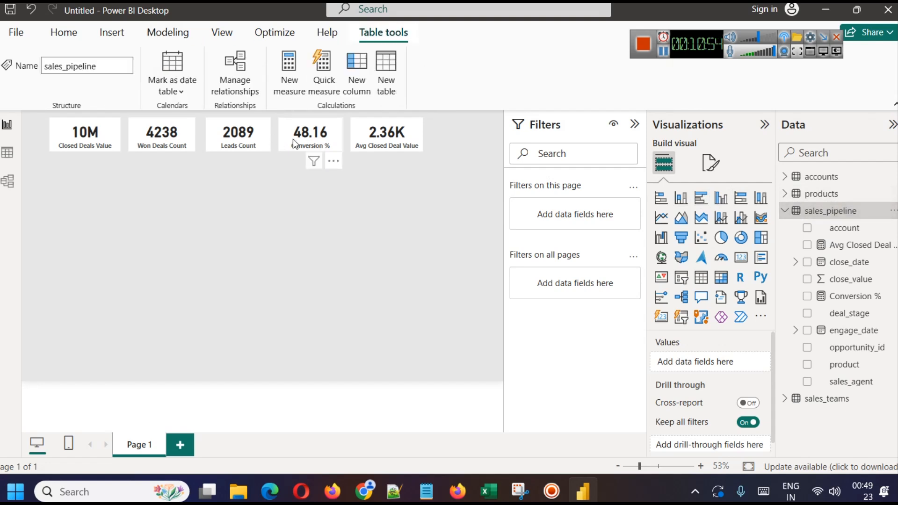
pyautogui.click(164, 35)
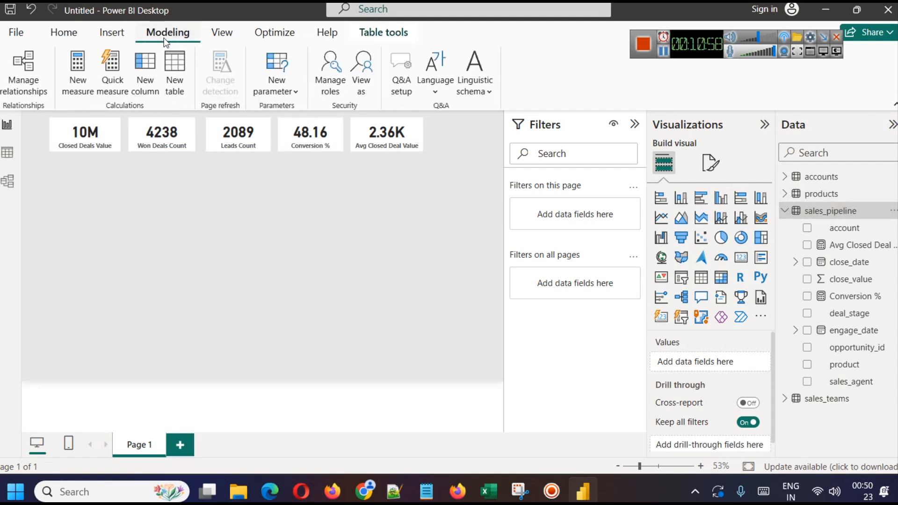
pyautogui.click(78, 79)
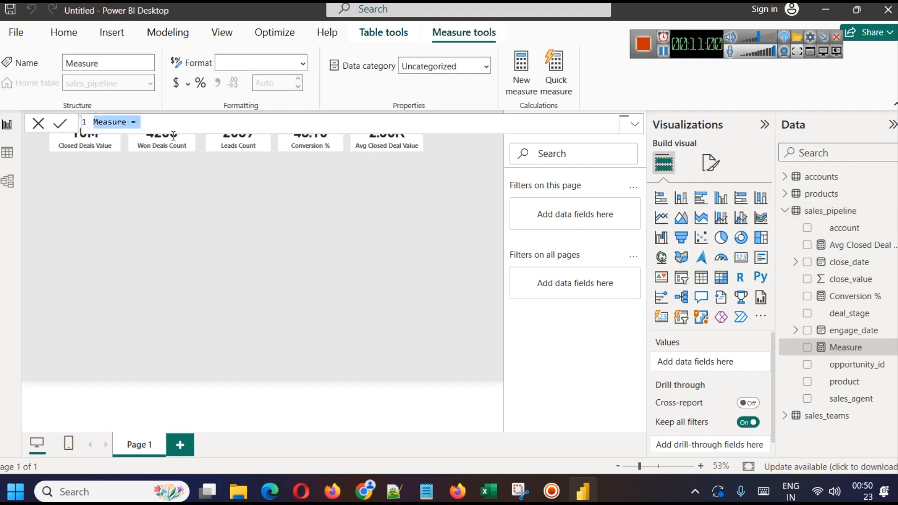
pyautogui.hotkey('ctrl', 'a')
pyautogui.hotkey('ctrl', 'v')
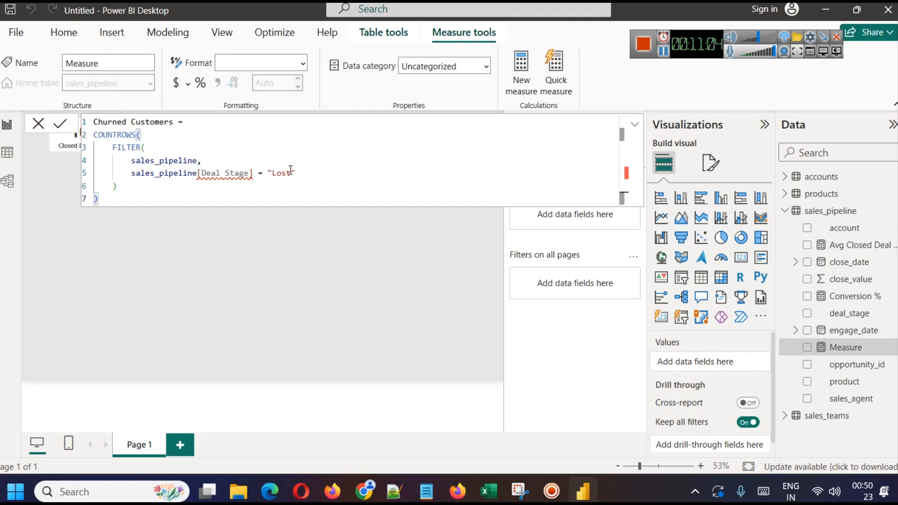
# Copy the Churned Customers formula, clear its expression and commit the measure with only its name
pyautogui.click(329, 251)
pyautogui.hotkey('ctrl', 'a')
pyautogui.hotkey('ctrl', 'c')
pyautogui.press('Delete')
pyautogui.click(60, 124)
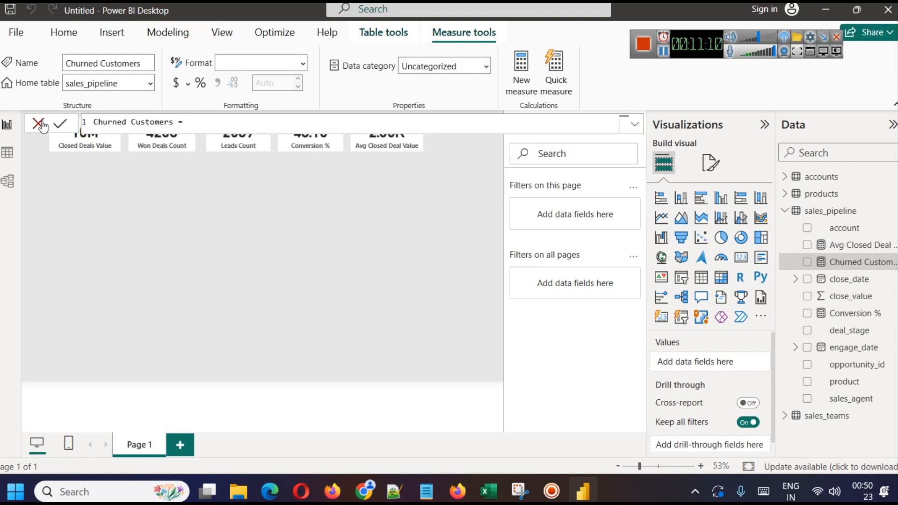
pyautogui.click(40, 123)
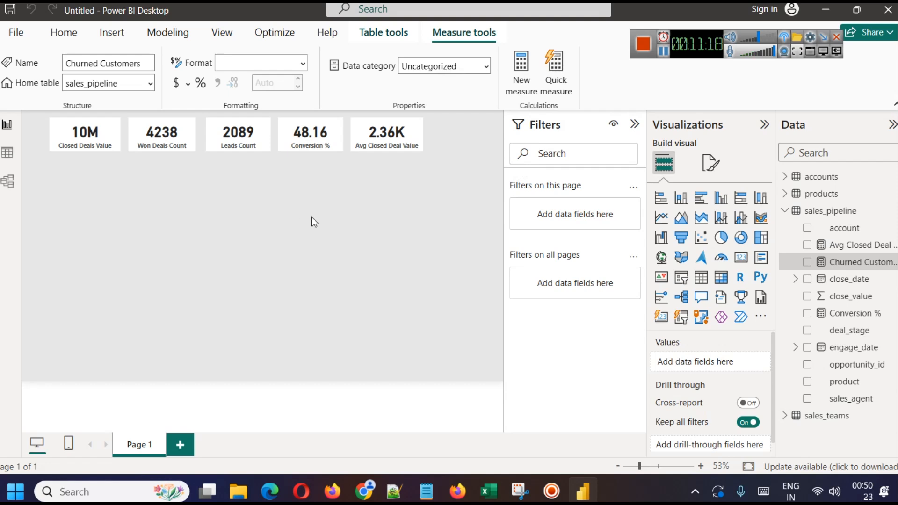
pyautogui.click(329, 218)
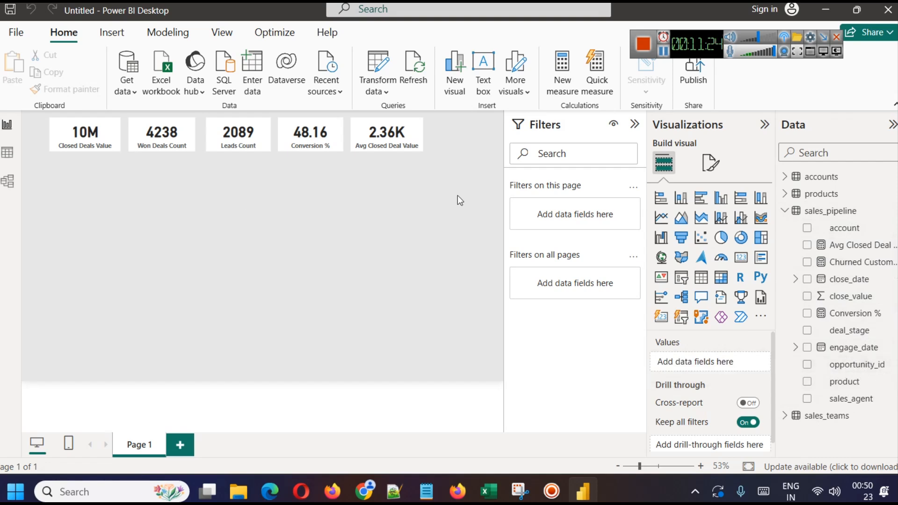
# Add a card below the KPI row showing the count of opportunity_id
pyautogui.click(740, 258)
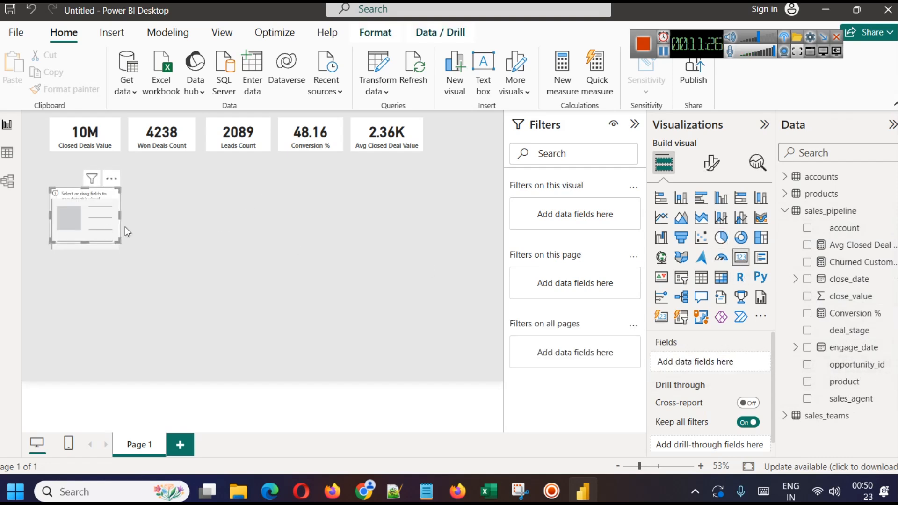
pyautogui.moveTo(109, 230); pyautogui.dragTo(221, 239)
pyautogui.moveTo(857, 364); pyautogui.dragTo(748, 368)
pyautogui.click(751, 364)
pyautogui.click(790, 340)
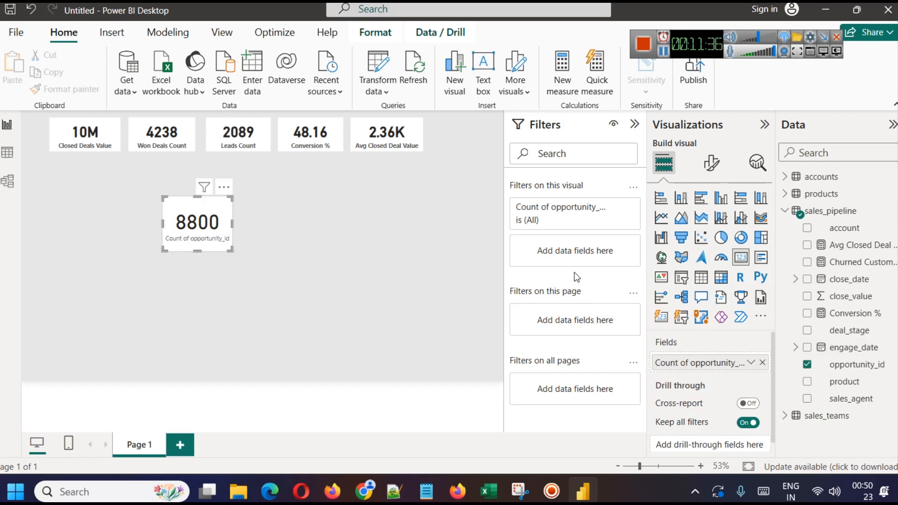
# Filter the opportunity_id count card to deal_stage Lost, check its value and delete the card
pyautogui.moveTo(847, 330); pyautogui.dragTo(558, 248)
pyautogui.click(526, 364)
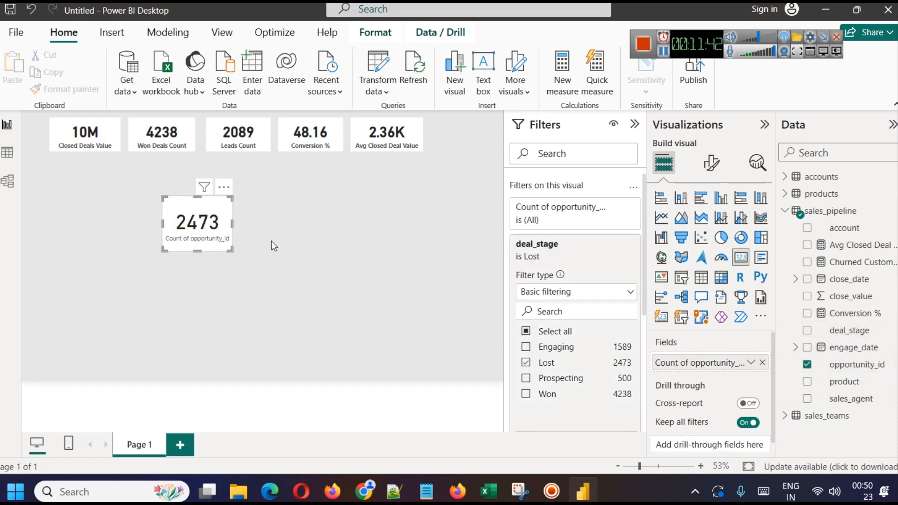
pyautogui.click(353, 286)
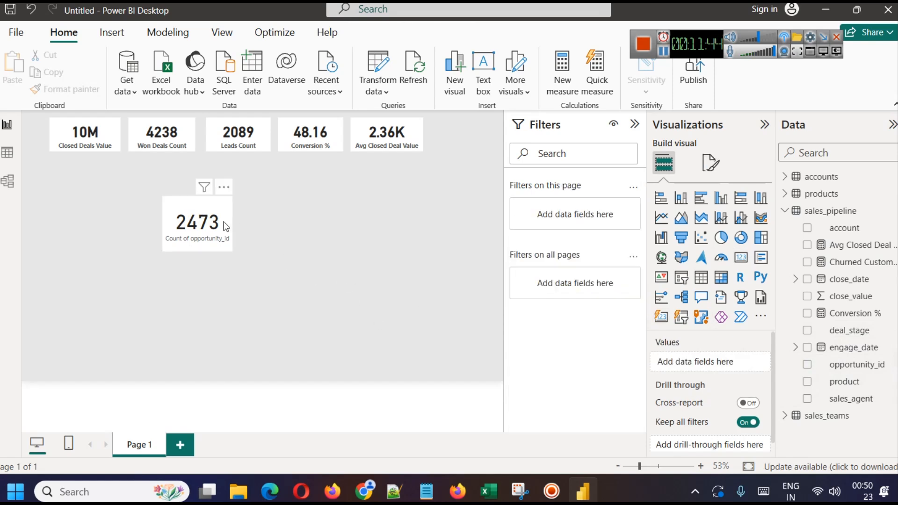
pyautogui.click(226, 226)
pyautogui.press('Delete')
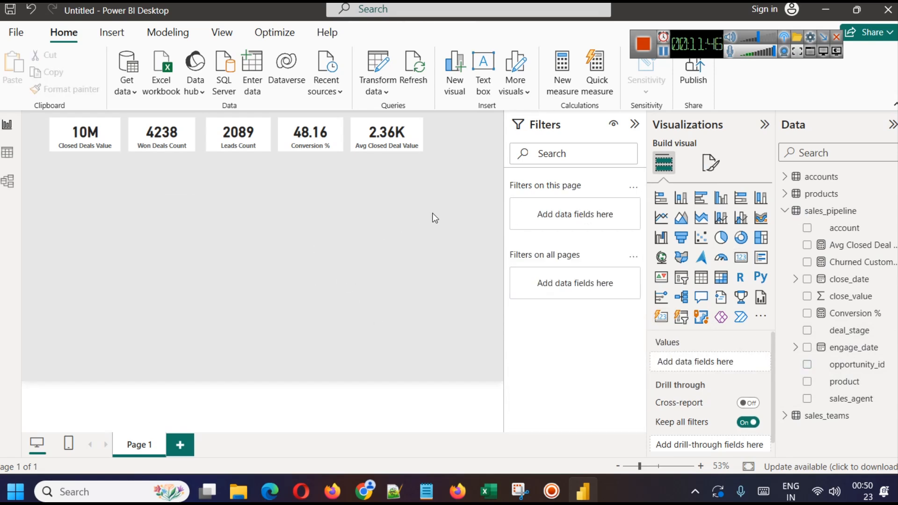
# Add another sales_pipeline measure and paste in the copied Churned Customers COUNTROWS formula
pyautogui.click(830, 214)
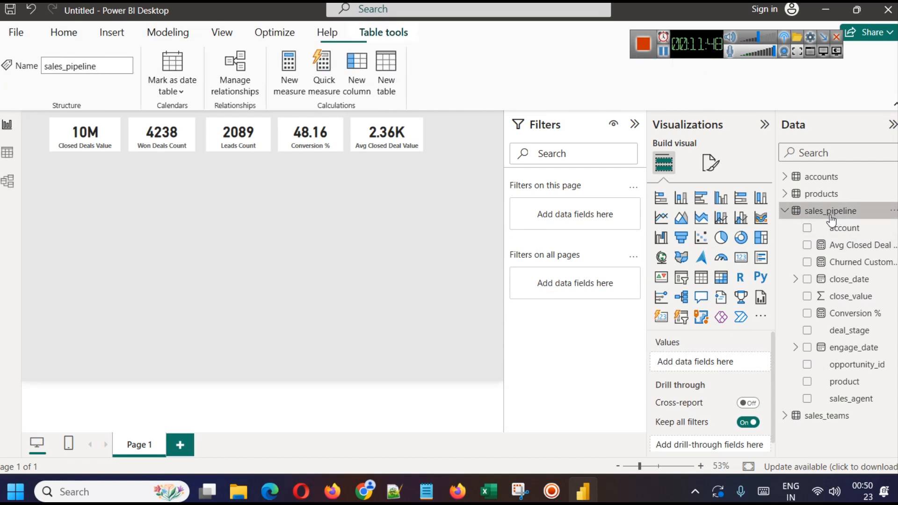
pyautogui.click(168, 32)
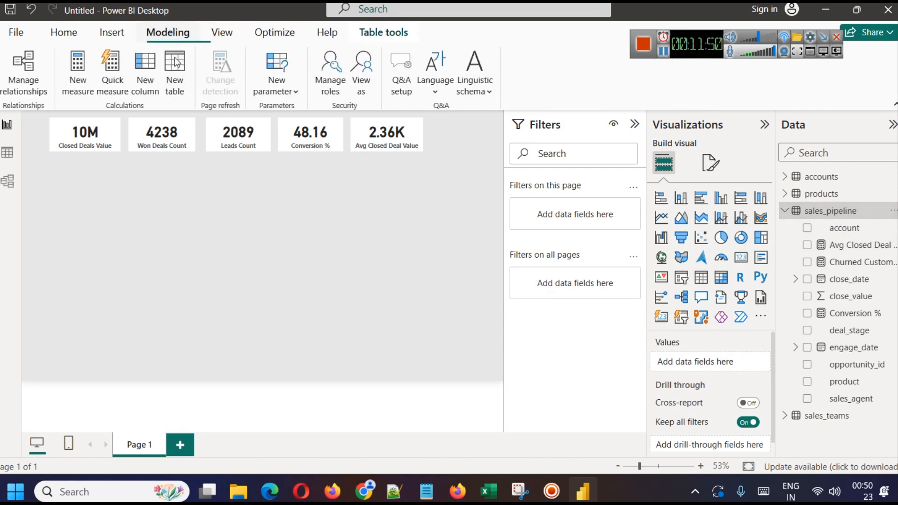
pyautogui.click(74, 83)
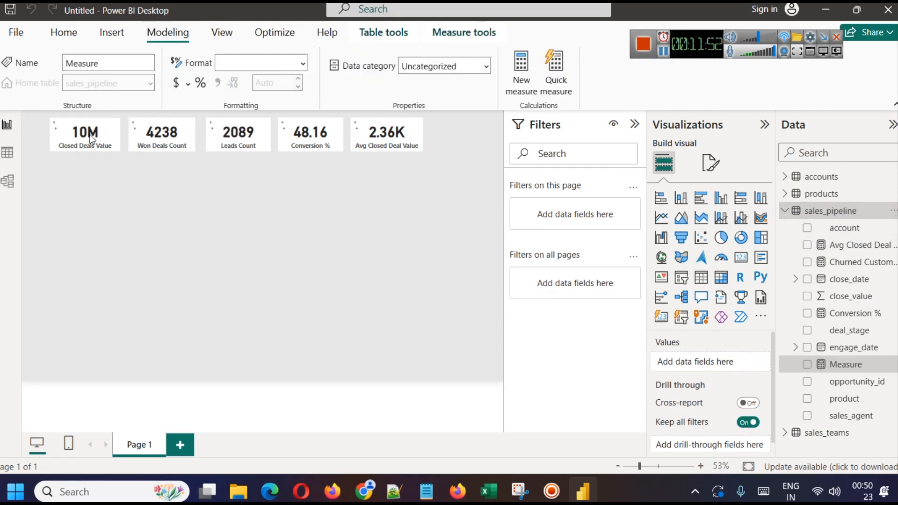
pyautogui.hotkey('ctrl', 'v')
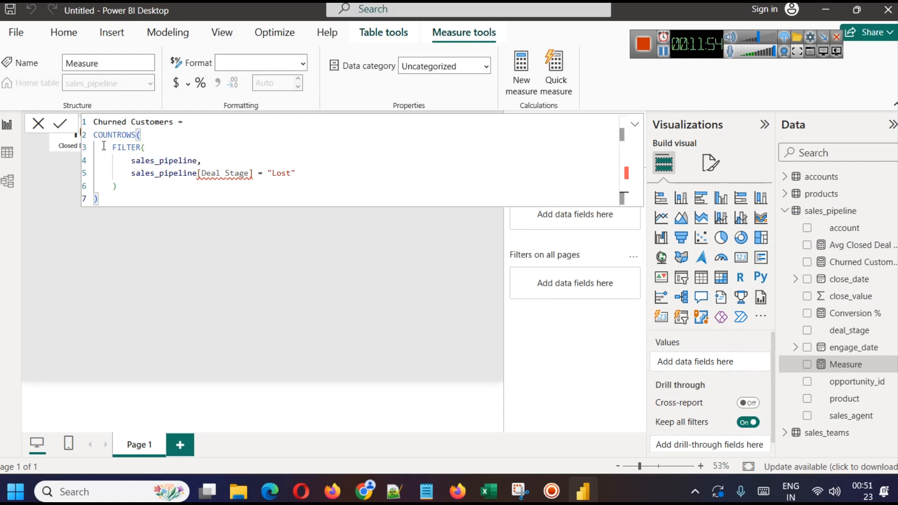
# Check the COUNTROWS and FILTER syntax and replace the Deal Stage column reference in the condition with deal_stage
pyautogui.tripleClick(114, 135)
pyautogui.doubleClick(114, 136)
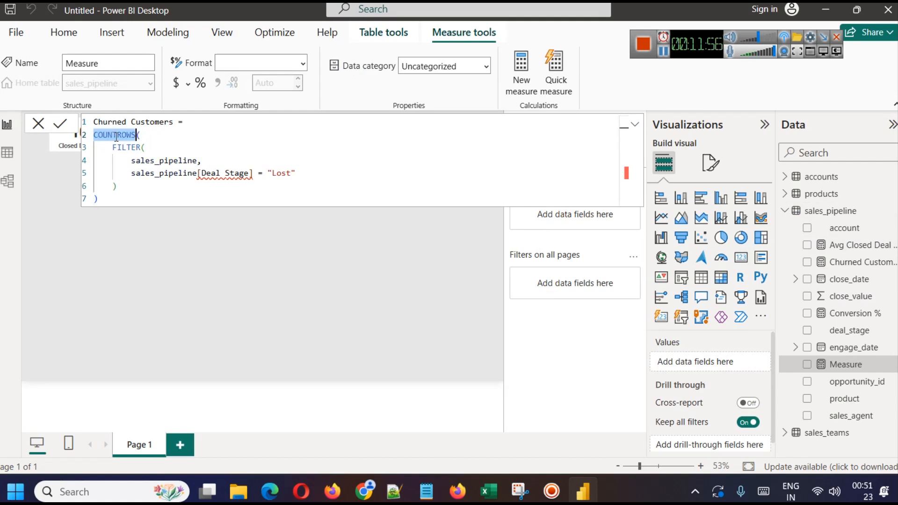
pyautogui.click(144, 135)
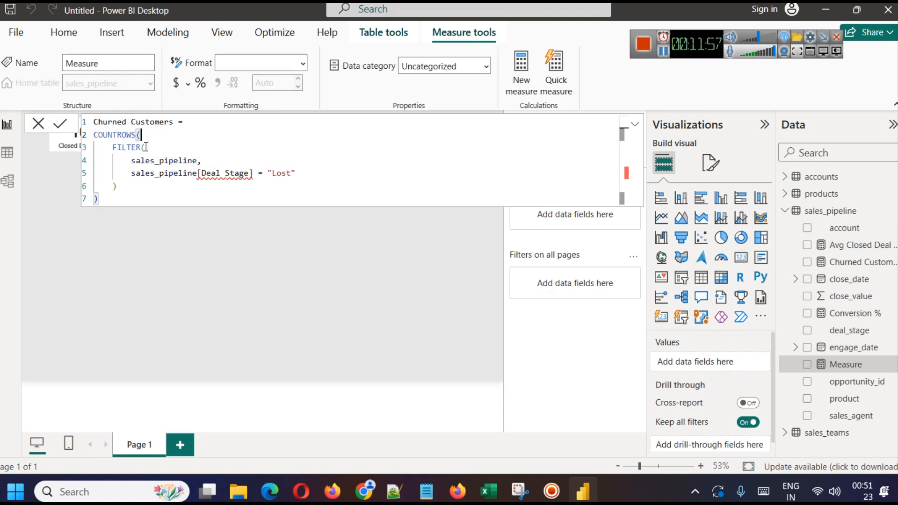
pyautogui.click(122, 182)
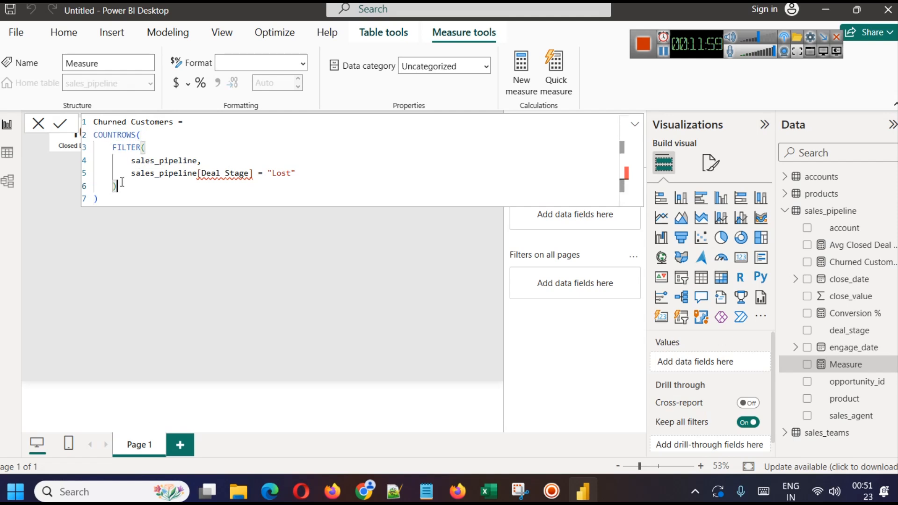
pyautogui.doubleClick(157, 161)
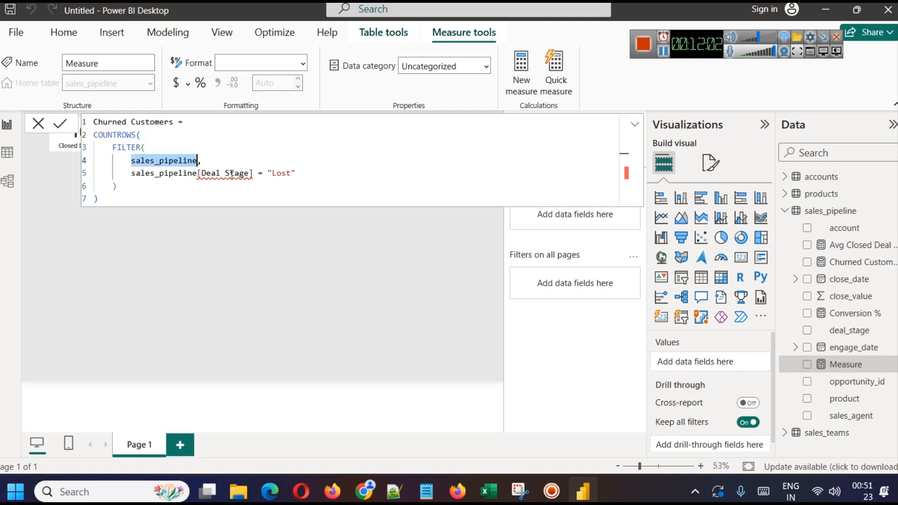
pyautogui.click(211, 173)
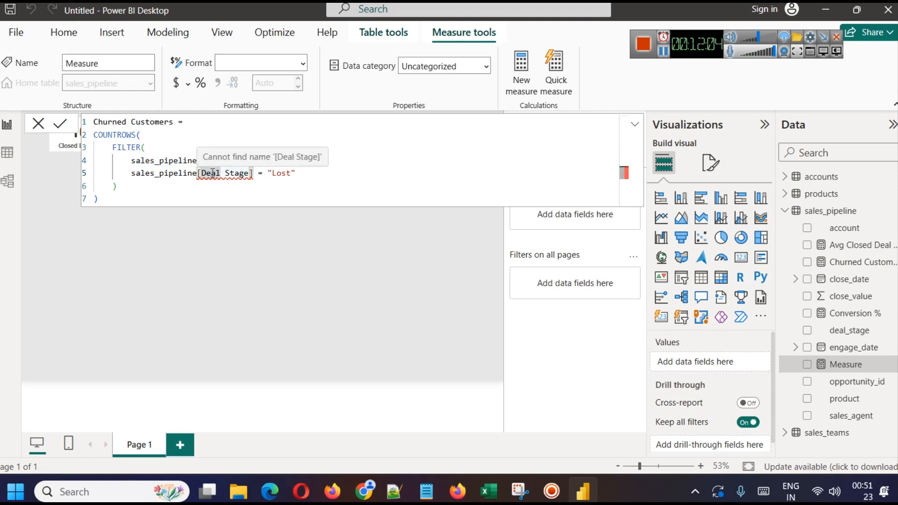
pyautogui.hotkey('shift', 'Right')
pyautogui.hotkey('shift', 'Right')
pyautogui.hotkey('shift', 'Right')
pyautogui.hotkey('shift', 'Right')
pyautogui.hotkey('shift', 'Right')
pyautogui.hotkey('shift', 'Right')
pyautogui.hotkey('shift', 'Right')
pyautogui.hotkey('shift', 'Right')
pyautogui.hotkey('shift', 'Right')
pyautogui.hotkey('shift', 'Right')
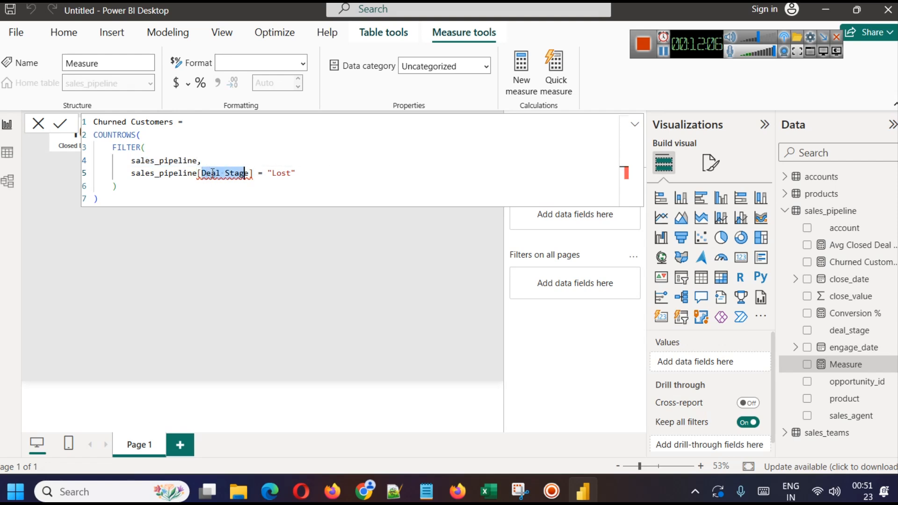
pyautogui.write('s')
pyautogui.press('BackSpace')
pyautogui.write('de')
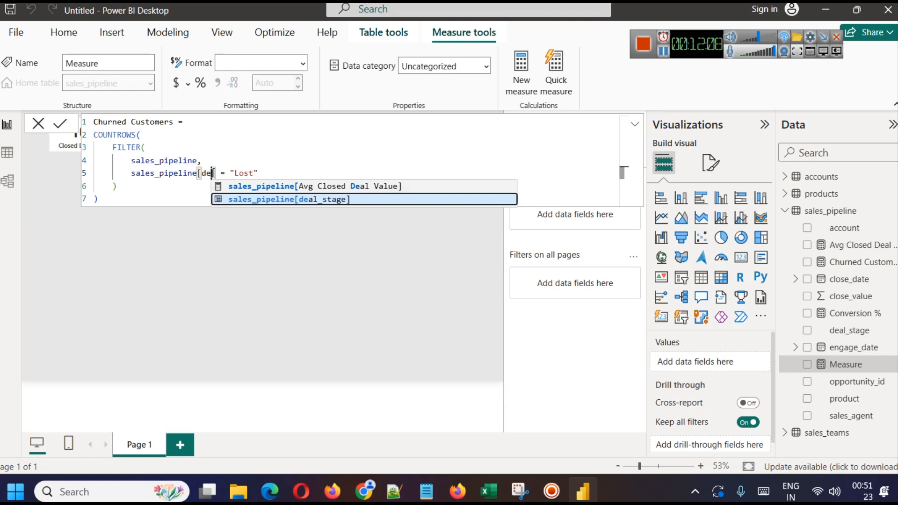
pyautogui.press('Tab')
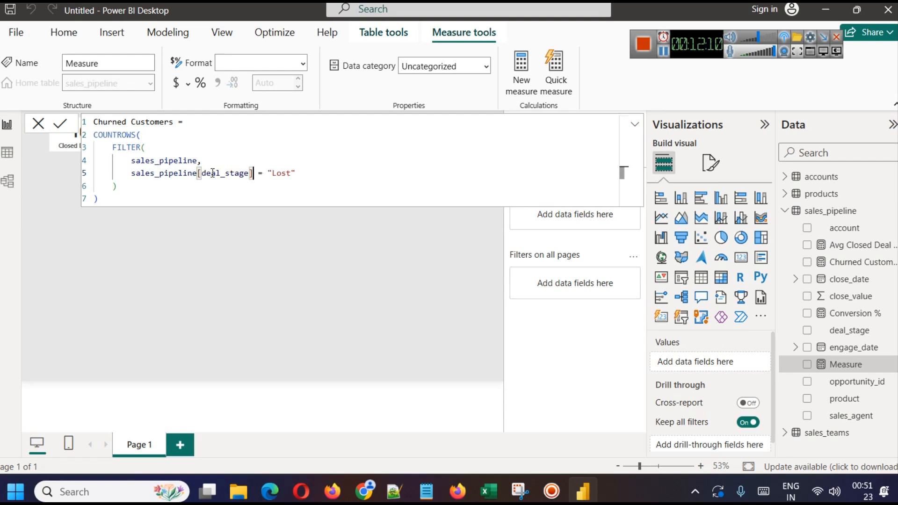
# Try to commit the new measure under the name Churned Customers
pyautogui.click(228, 196)
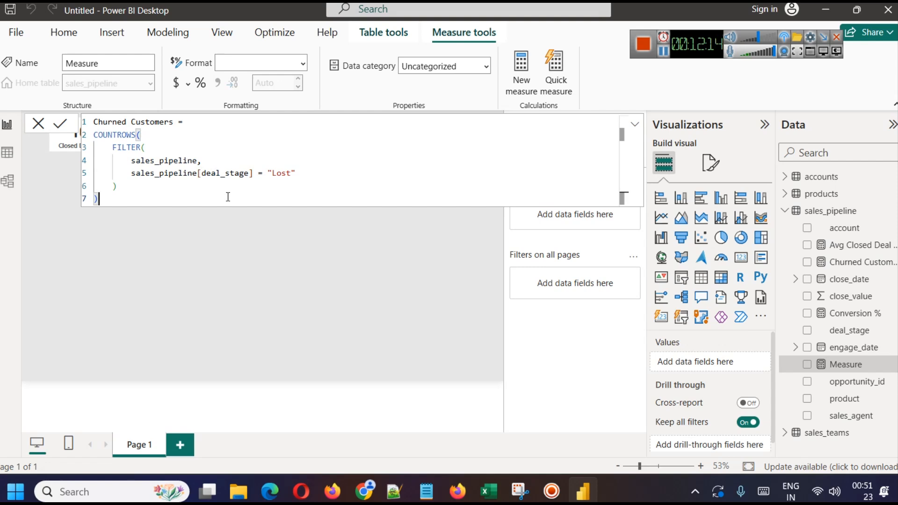
pyautogui.click(60, 123)
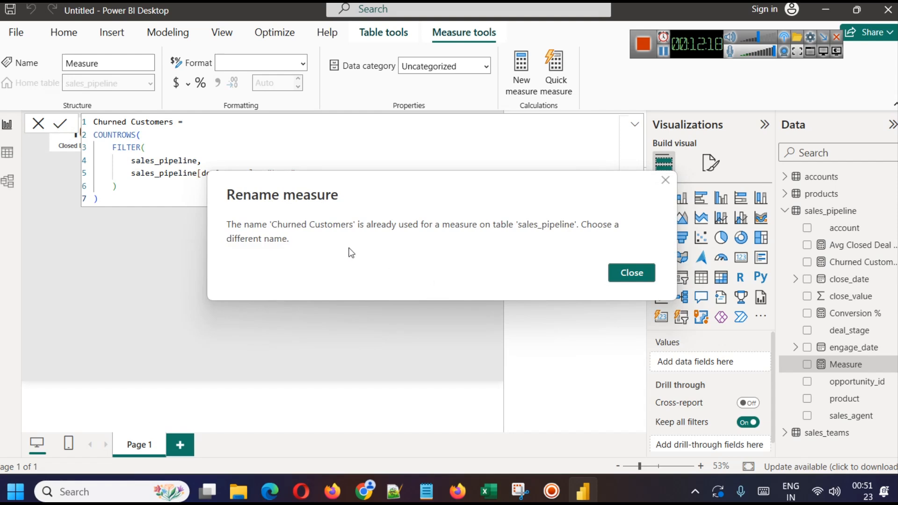
pyautogui.click(631, 273)
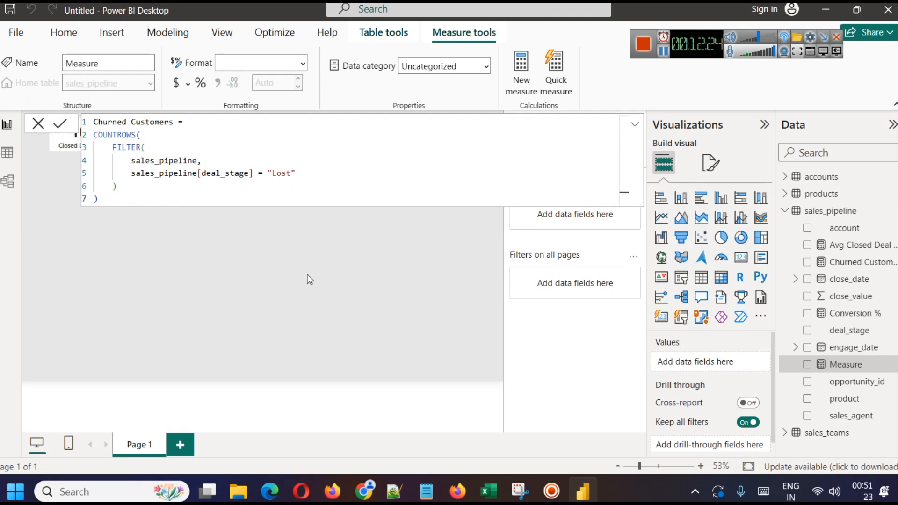
# Commit the Churned Customers measure and place a copy of the Avg Closed Deal Value card at the end of the card row
pyautogui.press('Return')
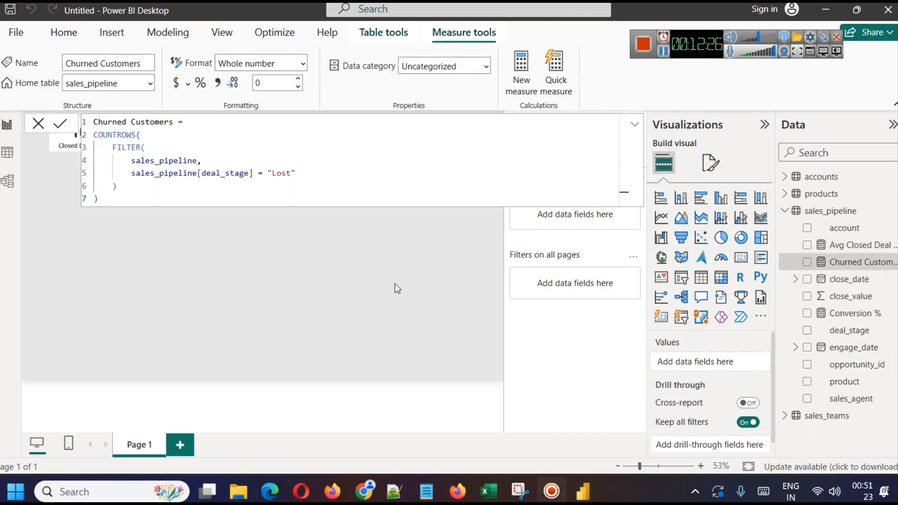
pyautogui.click(394, 283)
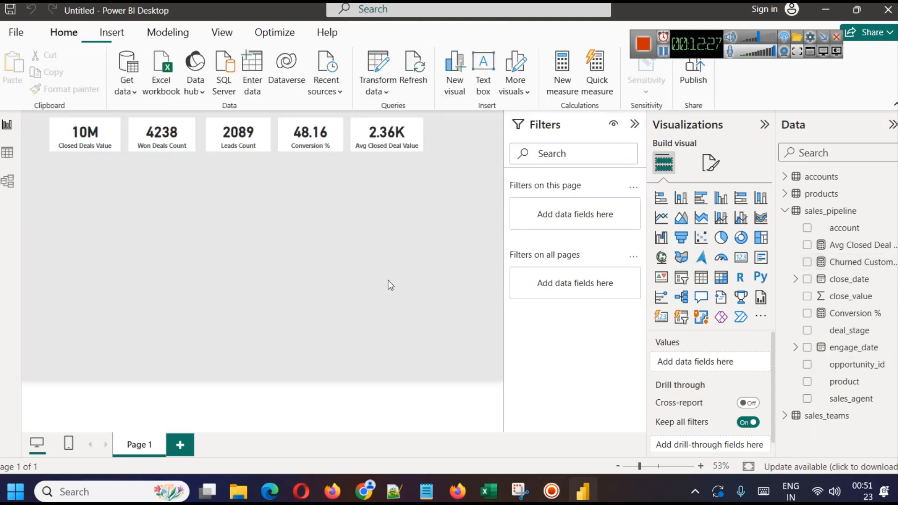
pyautogui.click(404, 142)
pyautogui.hotkey('ctrl', 'c')
pyautogui.hotkey('ctrl', 'v')
pyautogui.moveTo(402, 138); pyautogui.dragTo(474, 133)
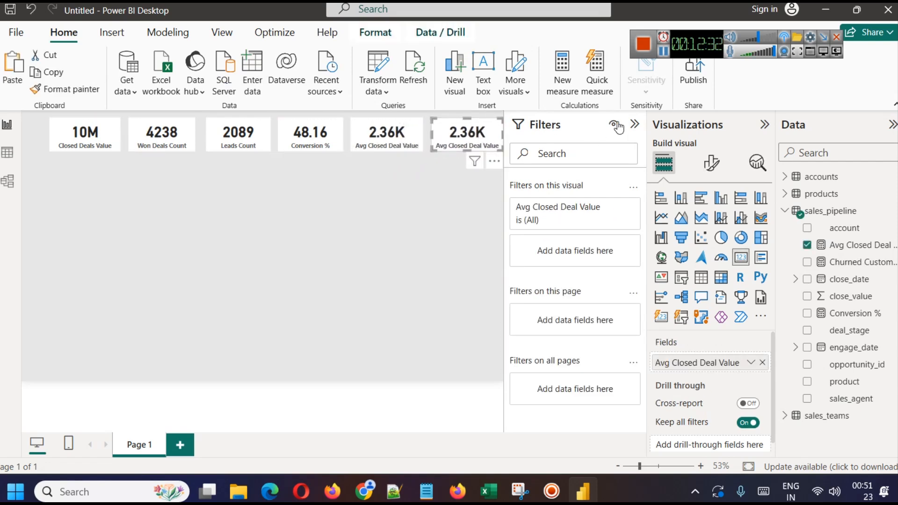
# Collapse the filters area and replace the field in the copied card with the Churned Customers measure
pyautogui.click(634, 124)
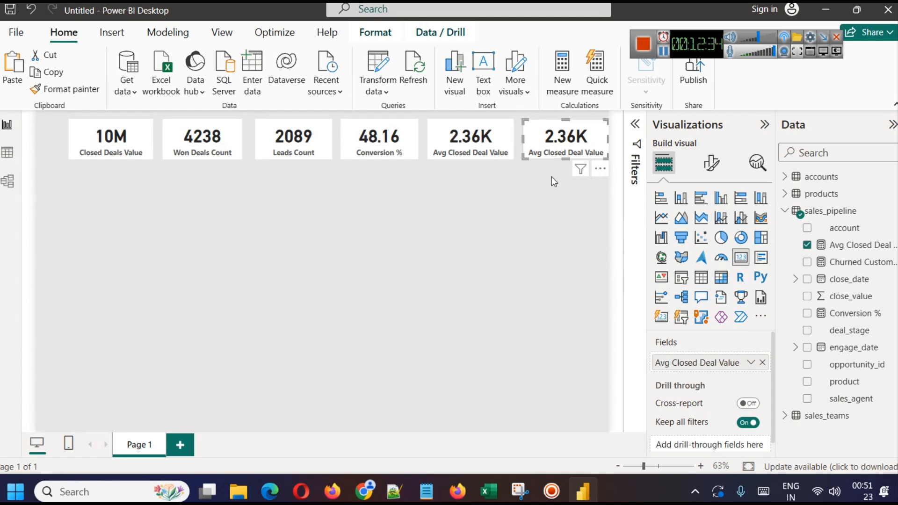
pyautogui.click(763, 363)
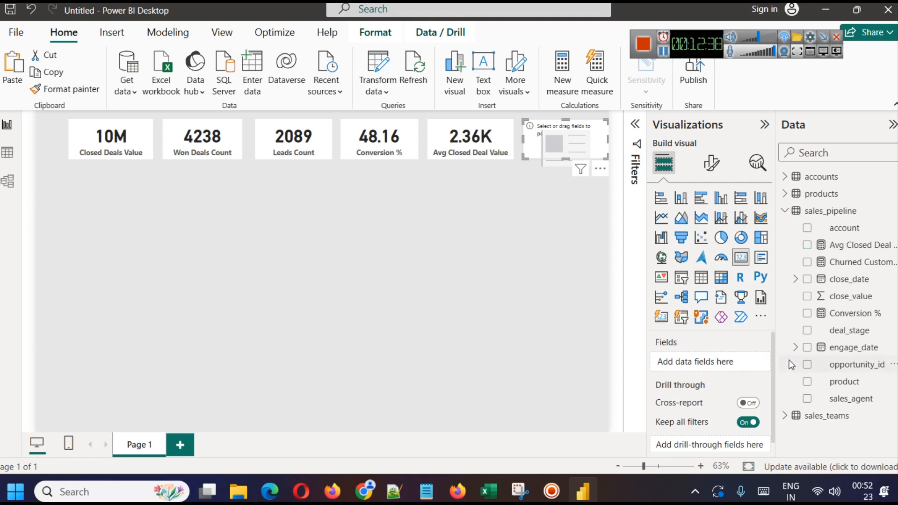
pyautogui.moveTo(882, 268); pyautogui.dragTo(720, 362)
pyautogui.click(586, 215)
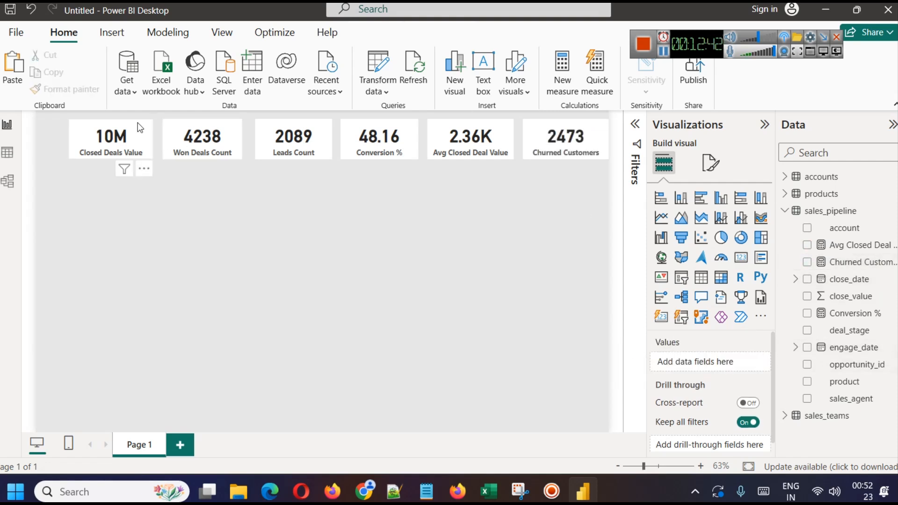
# Group all six KPI cards in the row into one object
pyautogui.moveTo(47, 116); pyautogui.dragTo(617, 180)
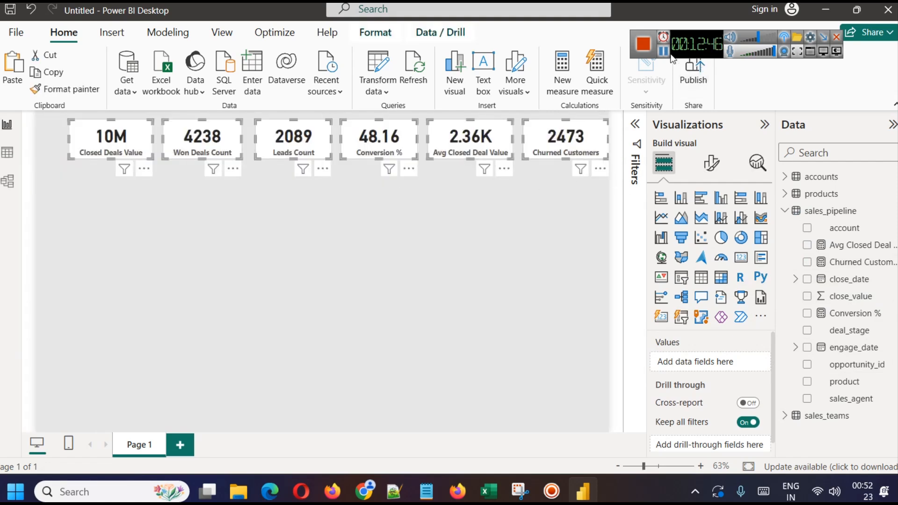
pyautogui.click(375, 32)
pyautogui.click(329, 73)
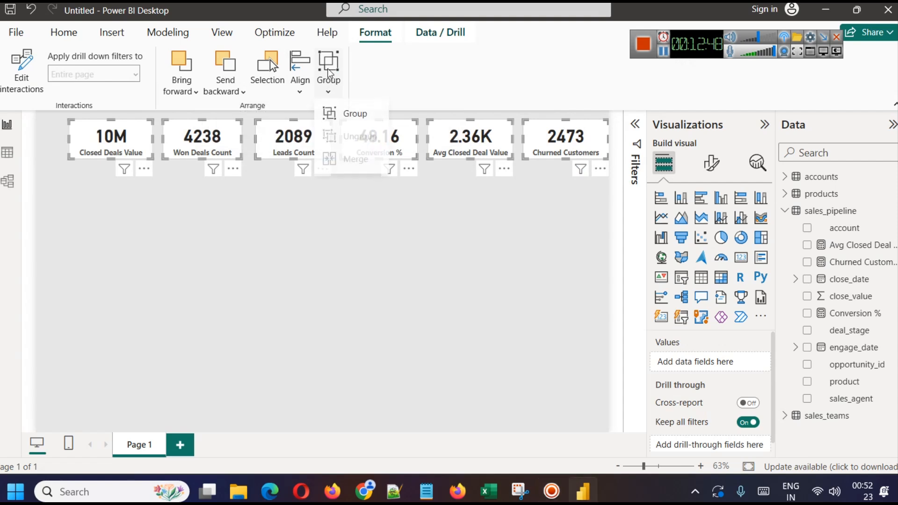
pyautogui.click(341, 115)
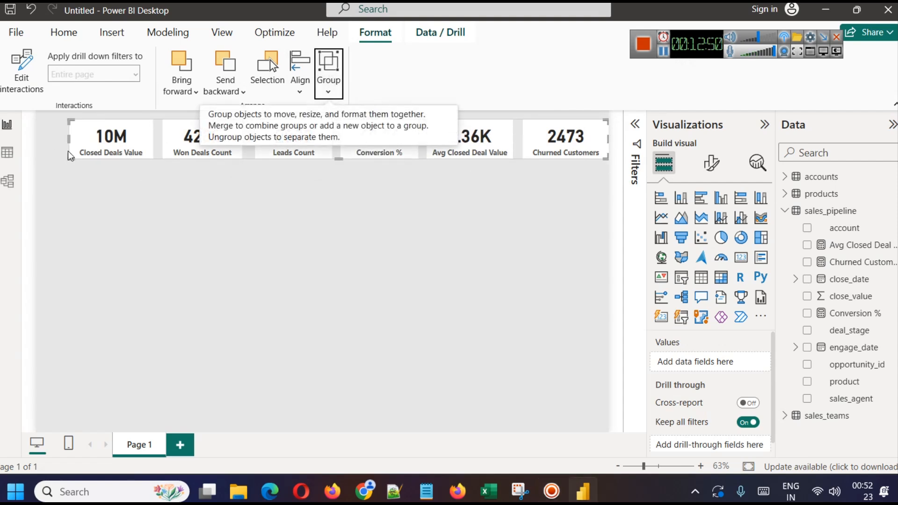
# Narrow the KPI card group from its left side and move it to the left part of the page
pyautogui.moveTo(69, 158); pyautogui.dragTo(246, 168)
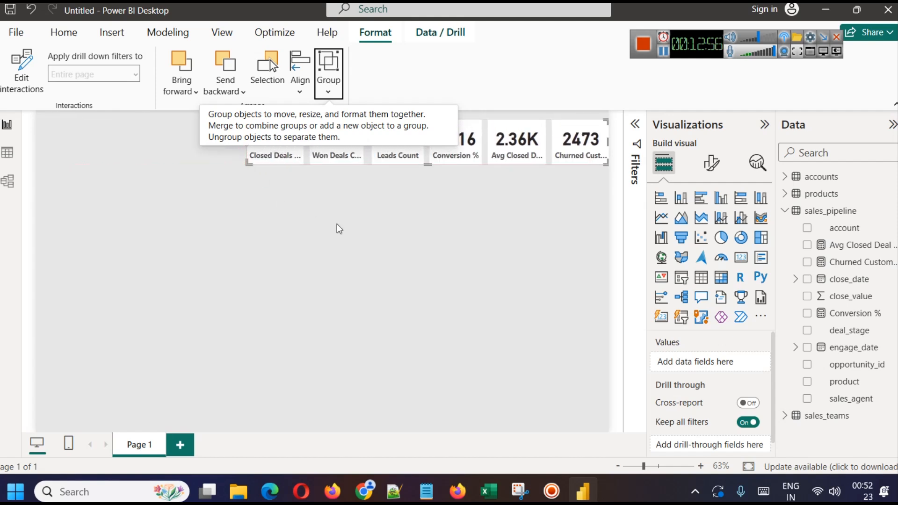
pyautogui.click(337, 224)
pyautogui.moveTo(260, 127); pyautogui.dragTo(75, 128)
# Try widening only the Churned Customers card inside the group and undo that resize
pyautogui.click(408, 136)
pyautogui.moveTo(423, 142); pyautogui.dragTo(438, 141)
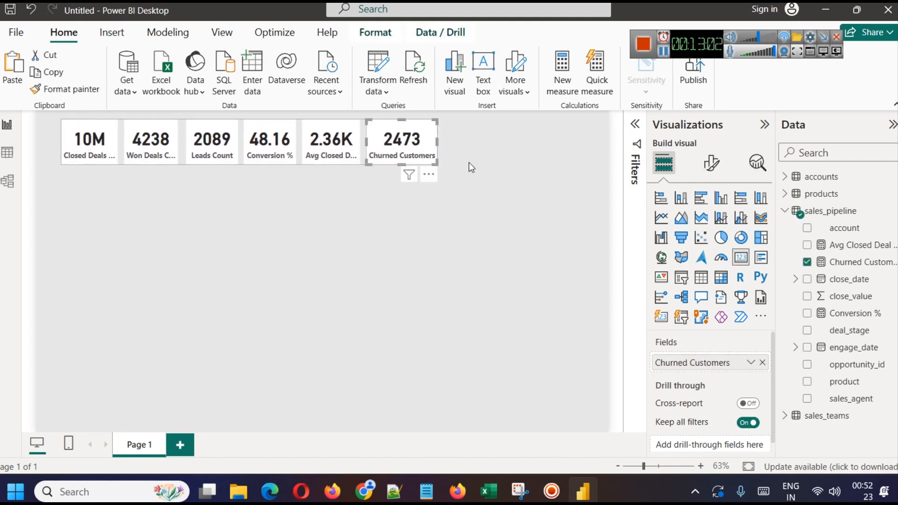
pyautogui.hotkey('ctrl', 'z')
pyautogui.click(414, 208)
# Widen the whole card group across the page, reduce its height slightly, and shift it closer to the page's left edge
pyautogui.click(81, 132)
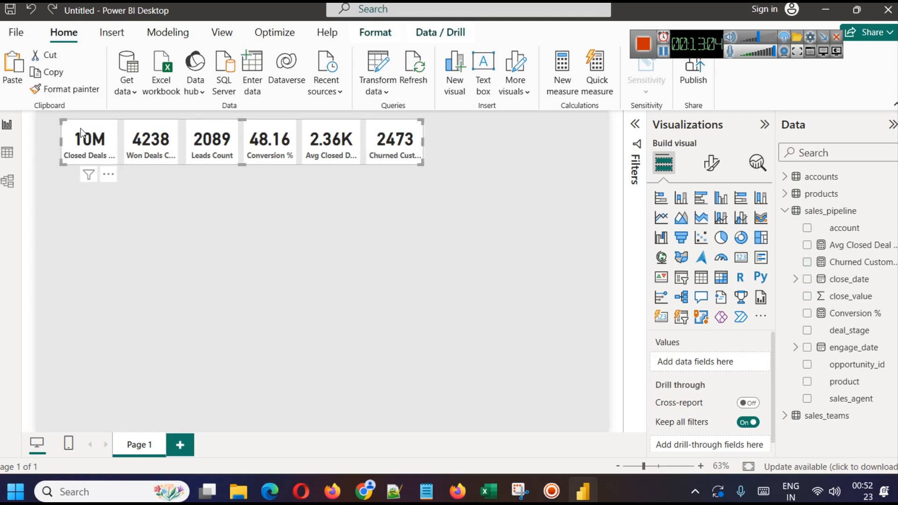
pyautogui.moveTo(423, 142); pyautogui.dragTo(433, 143)
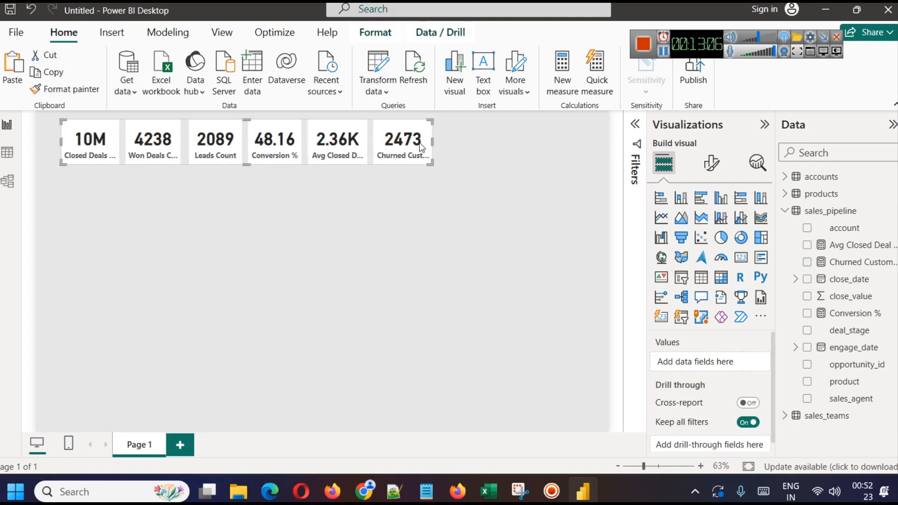
pyautogui.moveTo(246, 164); pyautogui.dragTo(246, 154)
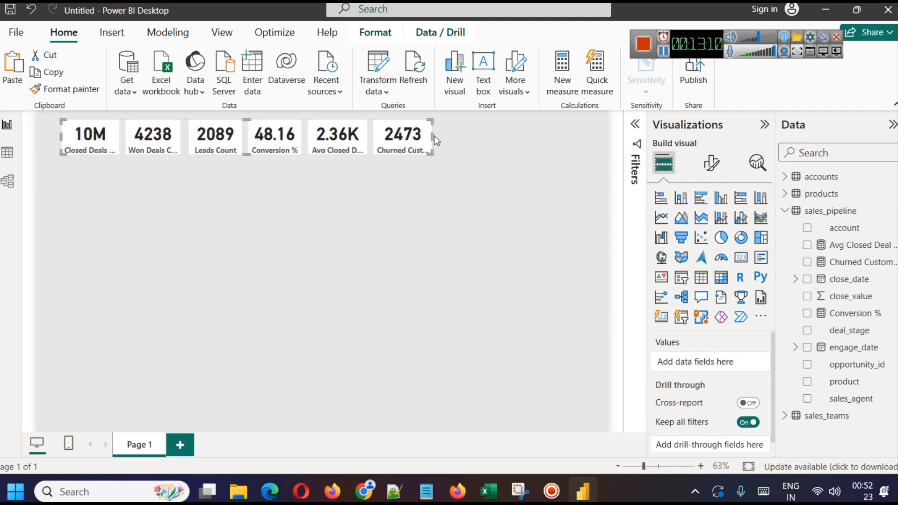
pyautogui.moveTo(432, 136); pyautogui.dragTo(533, 133)
pyautogui.click(509, 198)
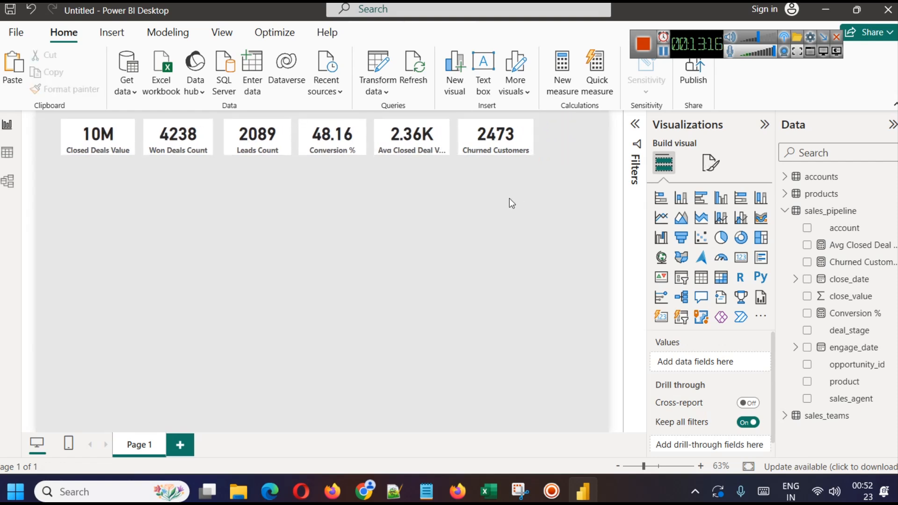
pyautogui.moveTo(392, 153); pyautogui.dragTo(54, 115)
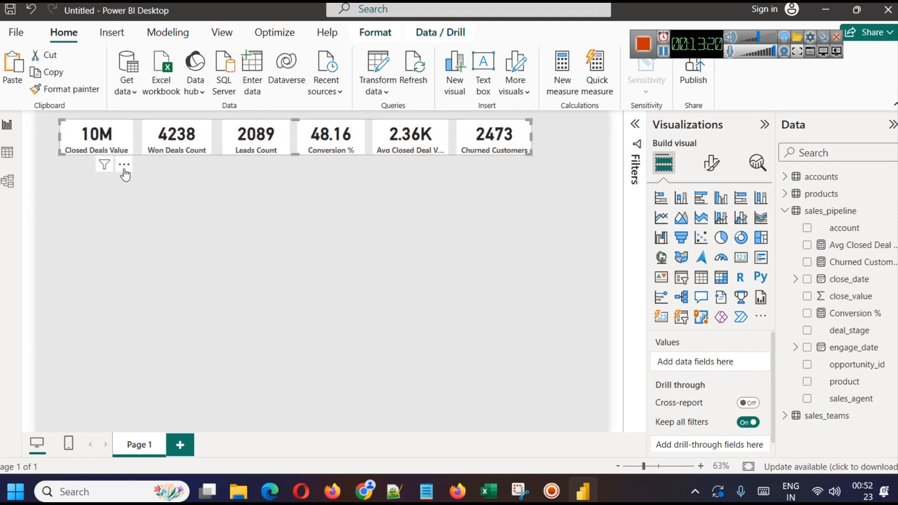
pyautogui.click(356, 240)
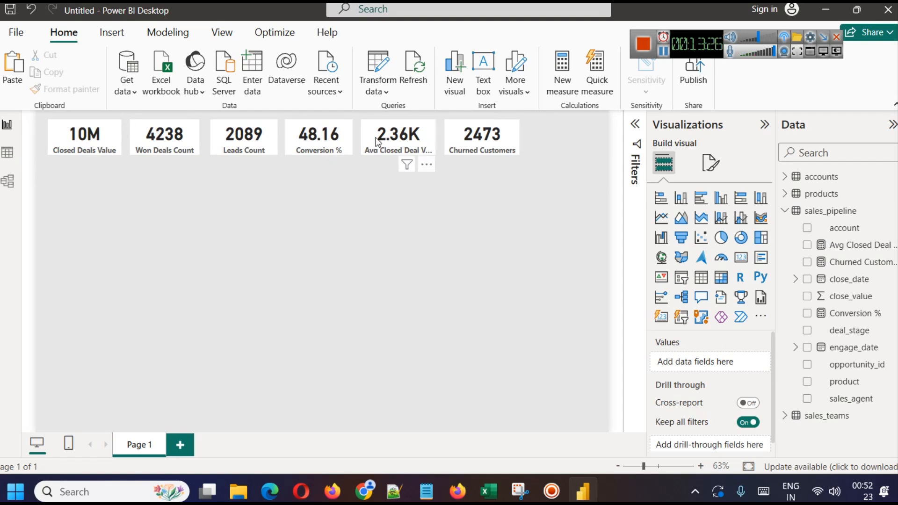
# Select the KPI card group and ungroup it into individual cards
pyautogui.hotkey('ctrl', 'a')
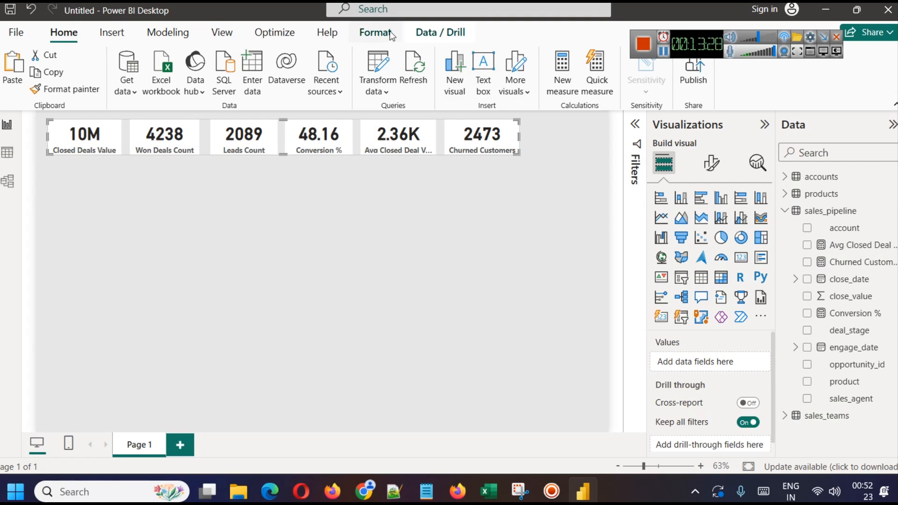
pyautogui.click(376, 32)
pyautogui.click(321, 90)
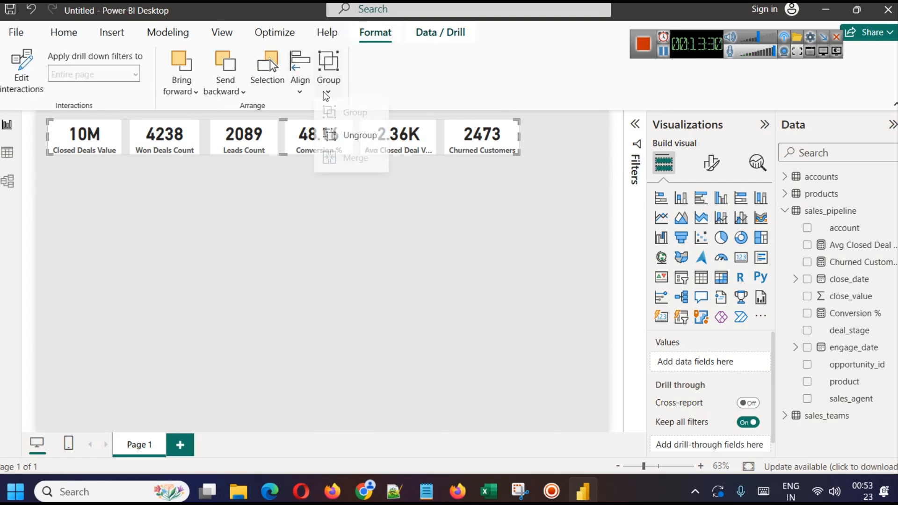
pyautogui.click(345, 136)
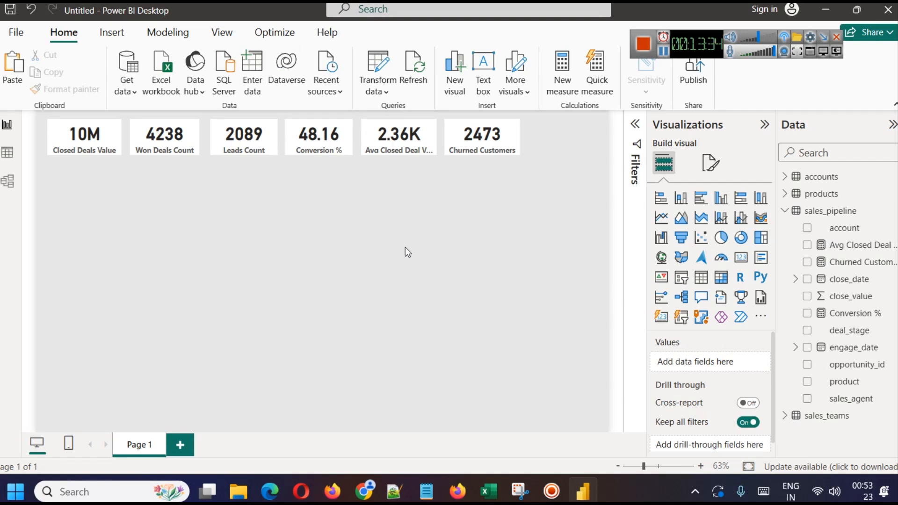
# Reduce the category label font size on the Avg Closed Deal Value card so its full label fits
pyautogui.click(407, 155)
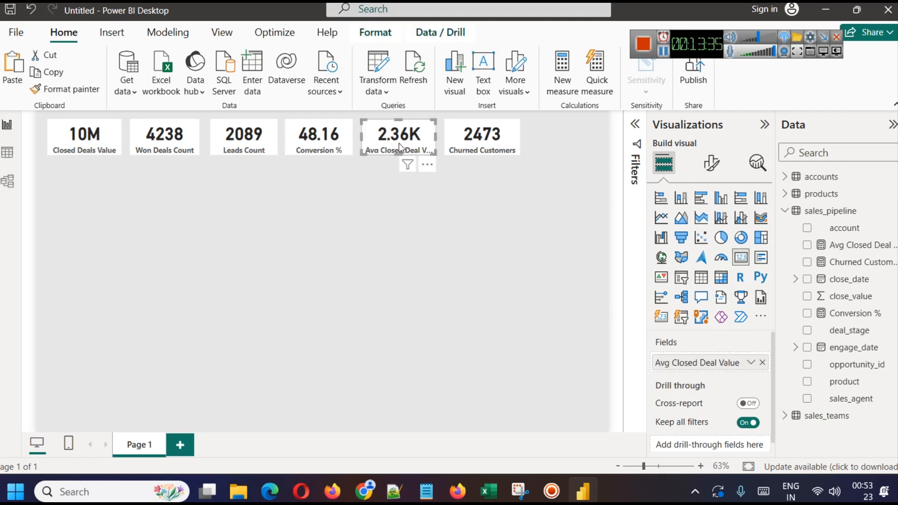
pyautogui.click(710, 163)
pyautogui.click(691, 290)
pyautogui.click(759, 342)
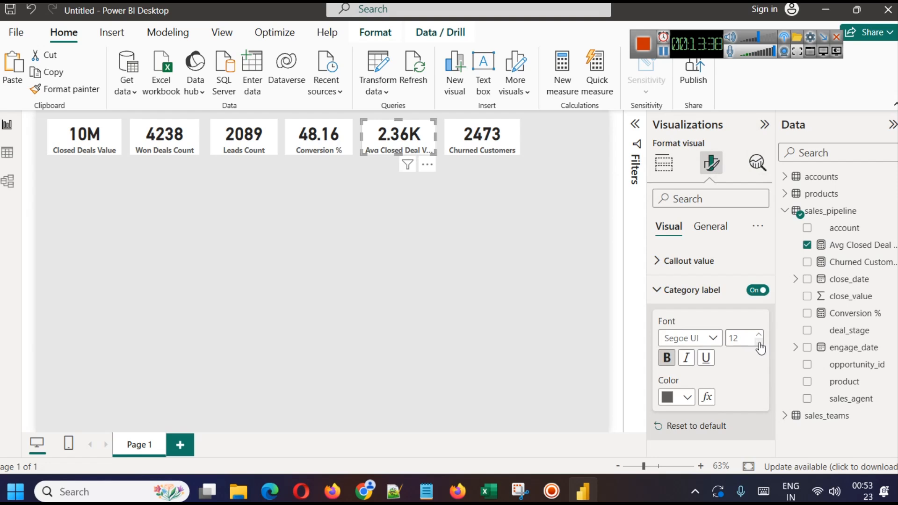
pyautogui.click(349, 212)
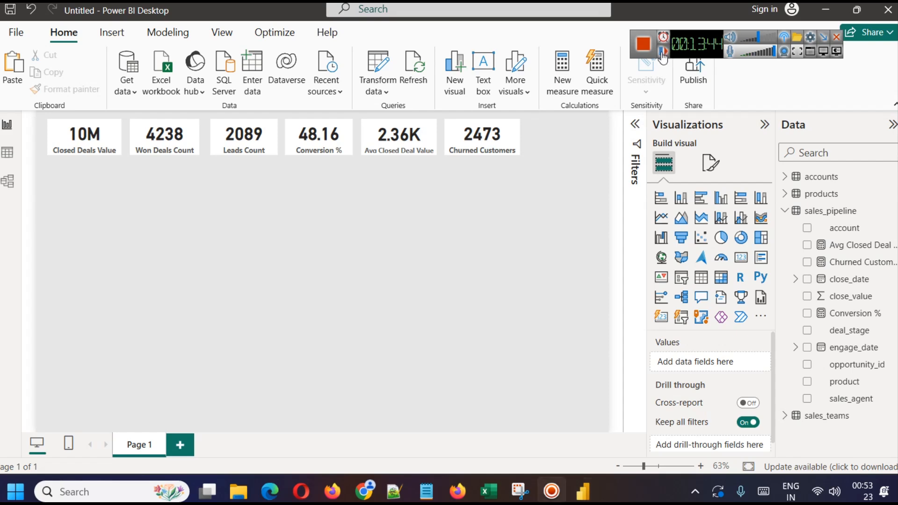
# Check the engage_date and close_date columns in the sales_pipeline table data, widening close_date slightly, and return to the report
pyautogui.click(7, 154)
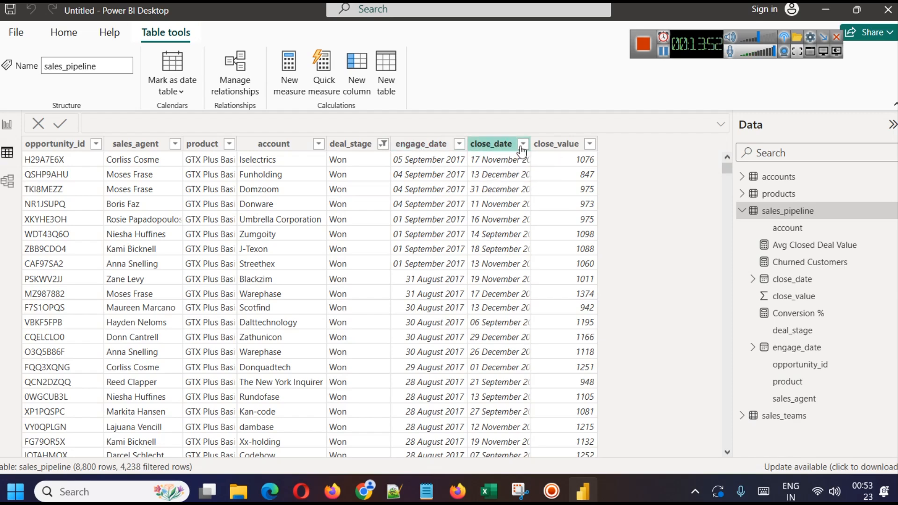
pyautogui.moveTo(533, 145); pyautogui.dragTo(539, 145)
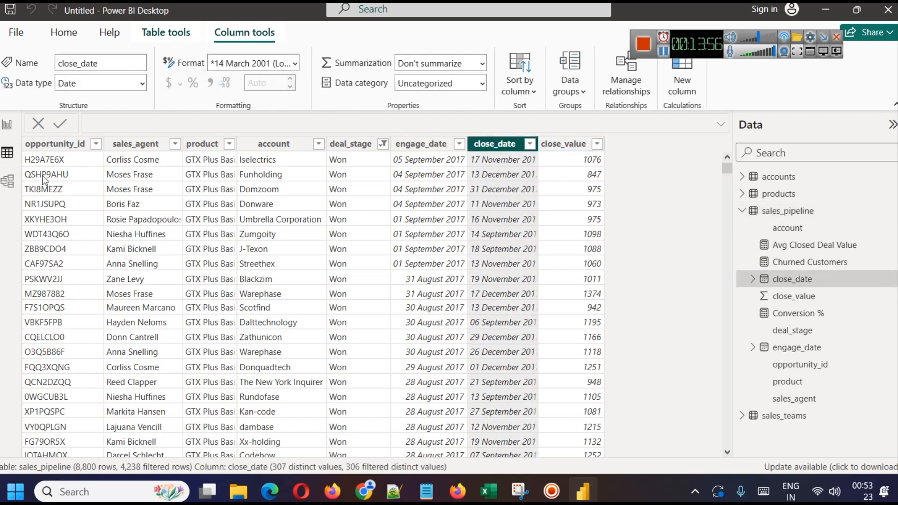
pyautogui.click(7, 124)
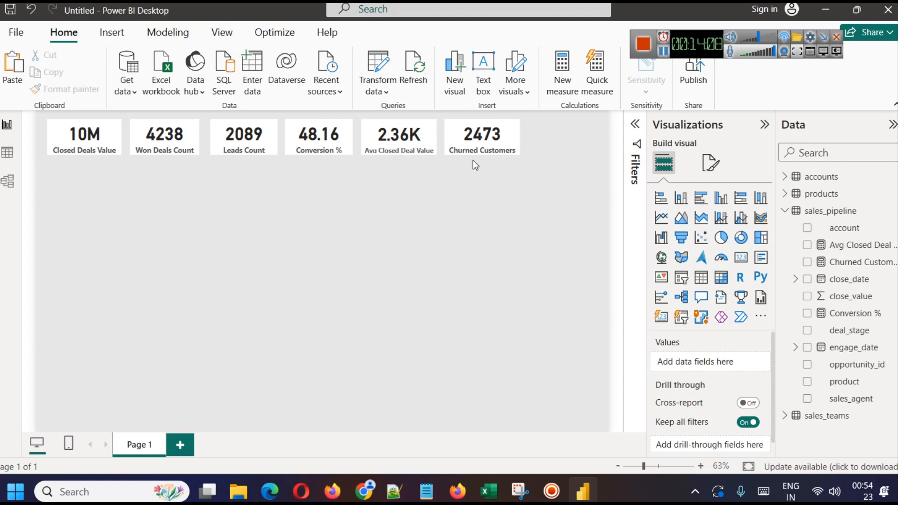
# Duplicate the Churned Customers card and place the copy directly to its right in the card row
pyautogui.click(455, 132)
pyautogui.hotkey('ctrl', 'c')
pyautogui.hotkey('ctrl', 'v')
pyautogui.moveTo(455, 132); pyautogui.dragTo(538, 134)
pyautogui.click(518, 225)
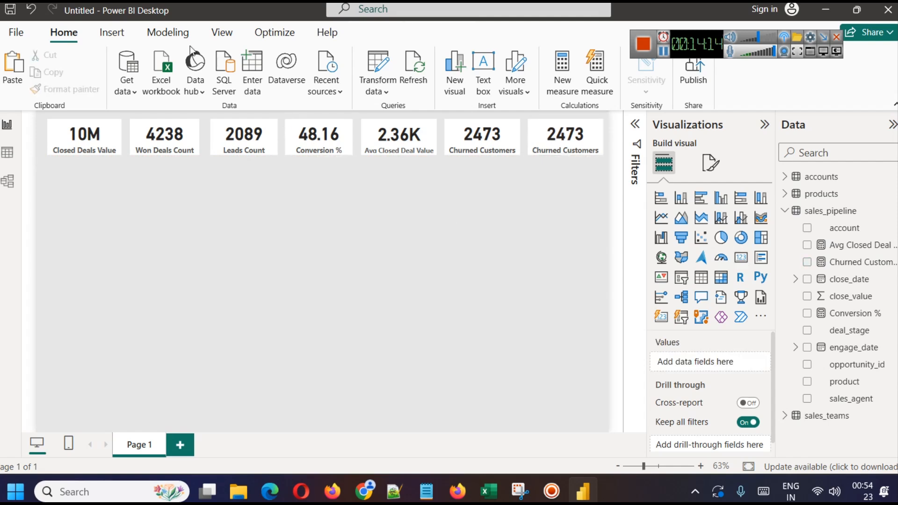
# Add a new measure in the accounts table and paste in the copied Average Close Days AVERAGEX formula
pyautogui.click(168, 33)
pyautogui.click(83, 67)
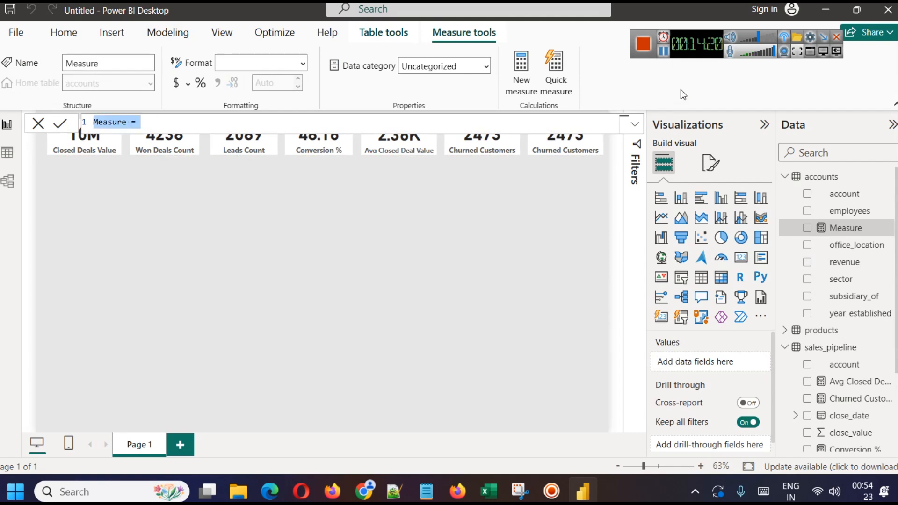
pyautogui.hotkey('ctrl', 'v')
pyautogui.doubleClick(109, 136)
# Replace the Deal Stage column reference in the Average Close Days filter condition with deal_stage
pyautogui.moveTo(201, 173); pyautogui.dragTo(249, 172)
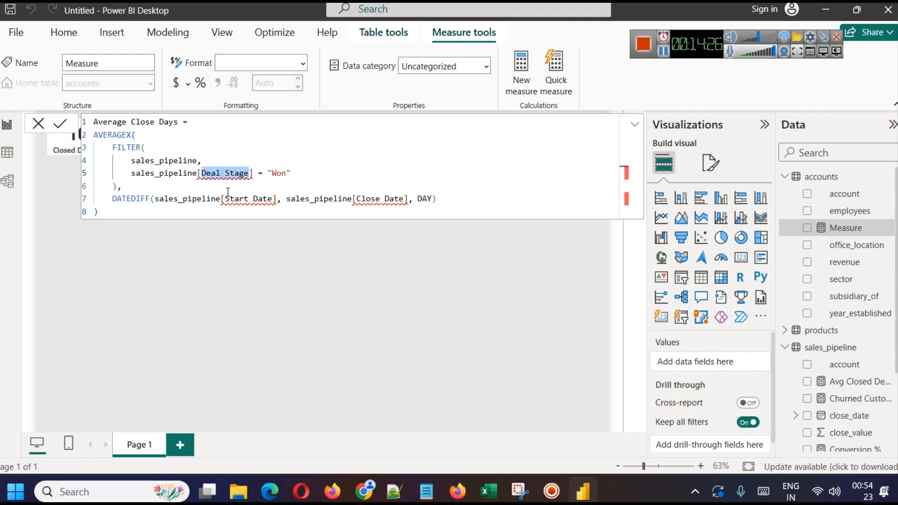
pyautogui.write('de')
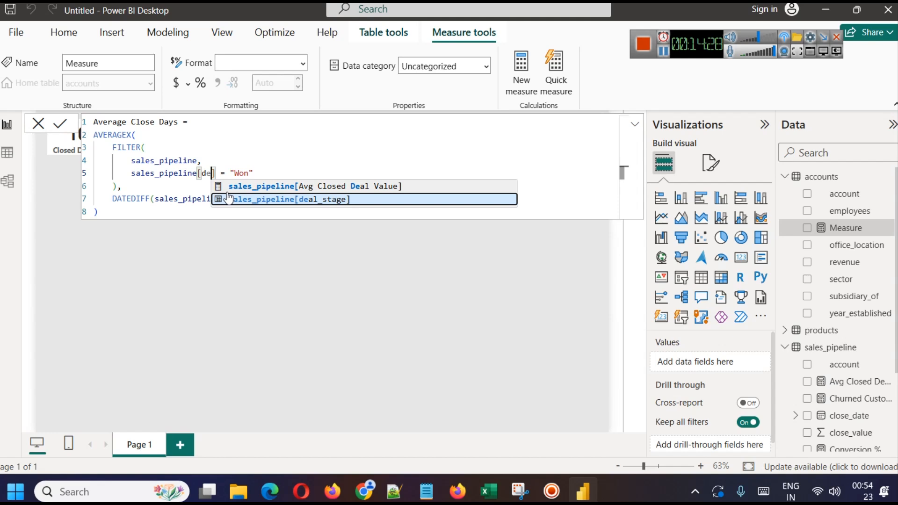
pyautogui.click(311, 201)
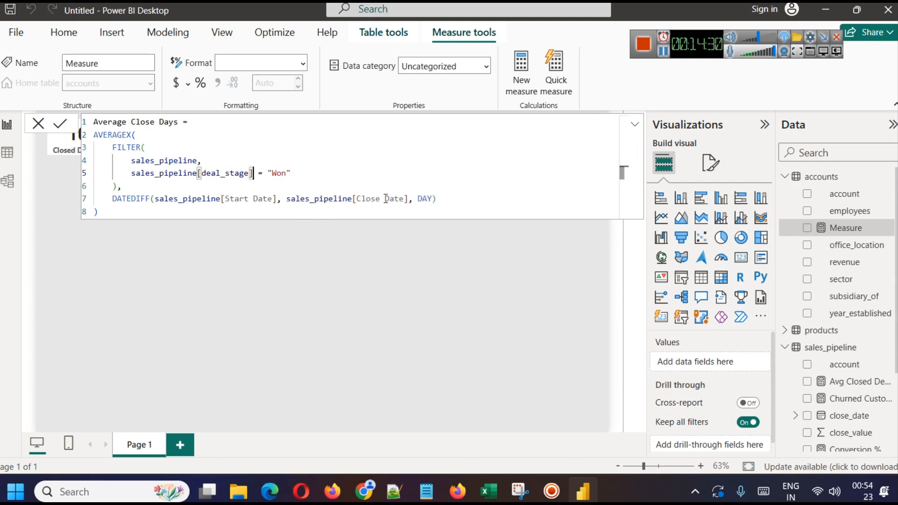
# Replace the Start Date column reference in the Average Close Days DATEDIFF expression with engage_date
pyautogui.click(124, 206)
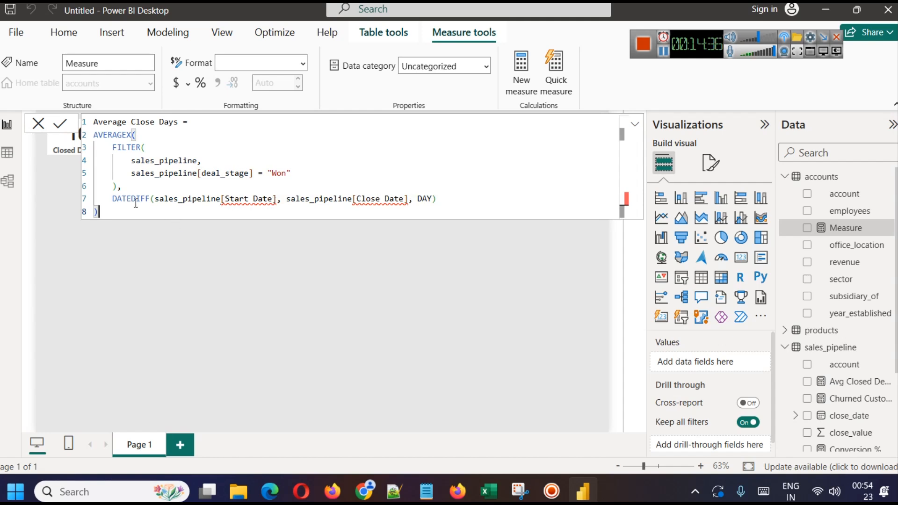
pyautogui.moveTo(438, 199); pyautogui.dragTo(108, 201)
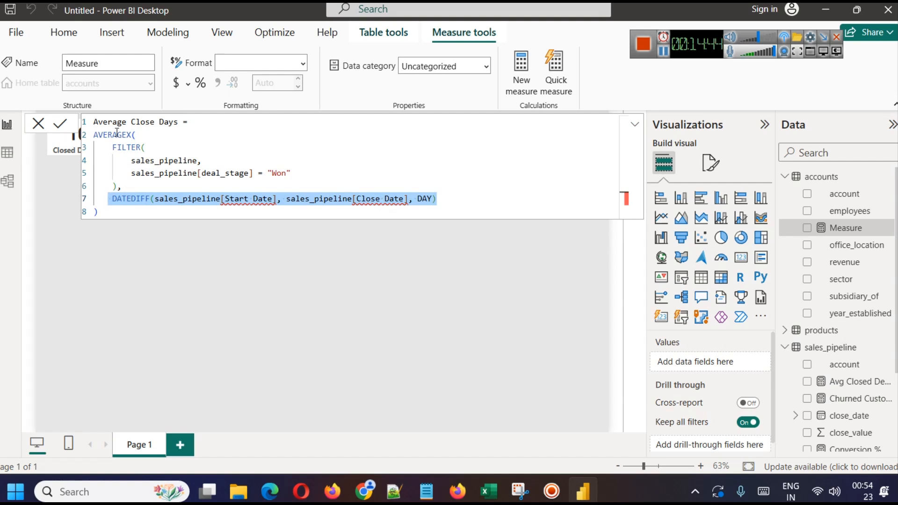
pyautogui.click(230, 199)
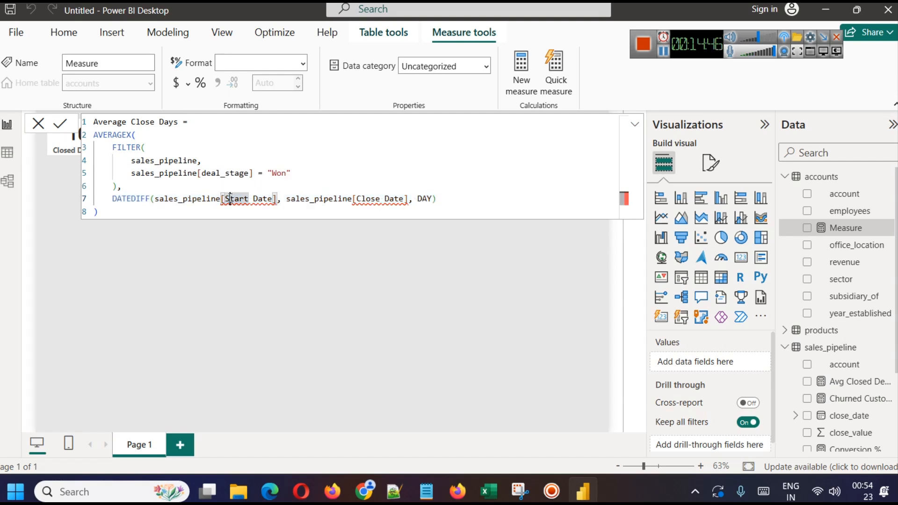
pyautogui.moveTo(229, 199); pyautogui.dragTo(278, 199)
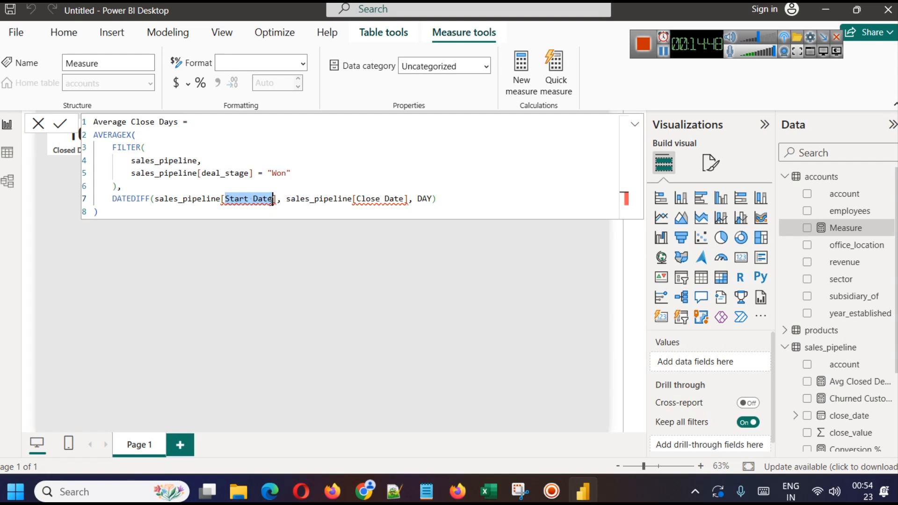
pyautogui.write('en')
pyautogui.press('Tab')
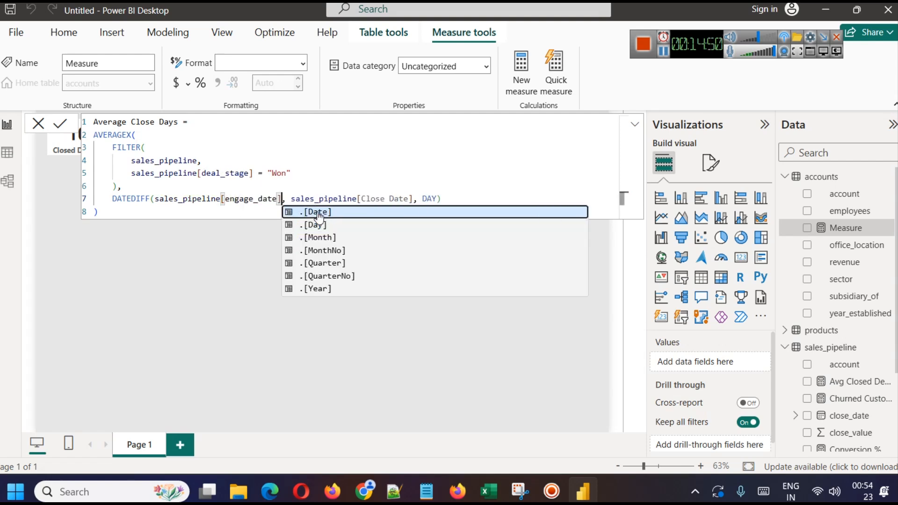
# Replace the Close Date reference in the DATEDIFF expression with close_date, keep the DAY interval, and commit the Average Close Days measure
pyautogui.moveTo(361, 199); pyautogui.dragTo(408, 198)
pyautogui.write('e')
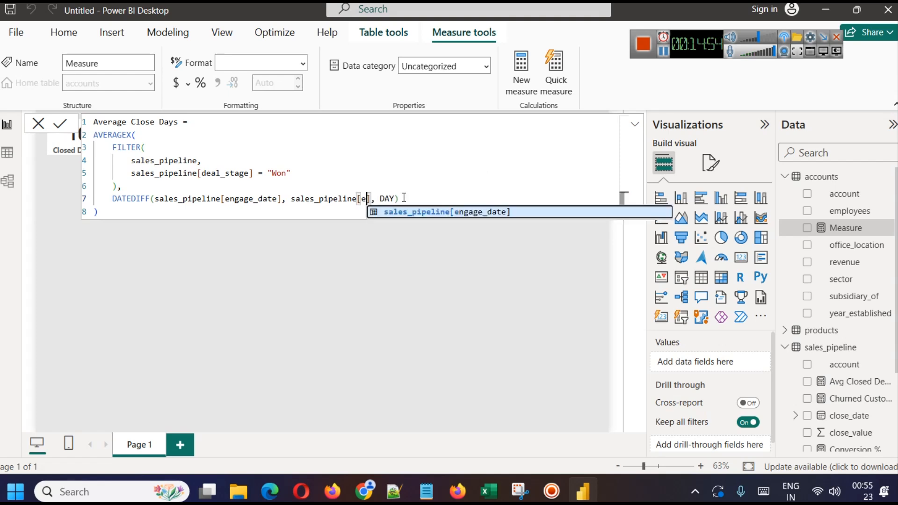
pyautogui.press('BackSpace')
pyautogui.write('c')
pyautogui.click(433, 227)
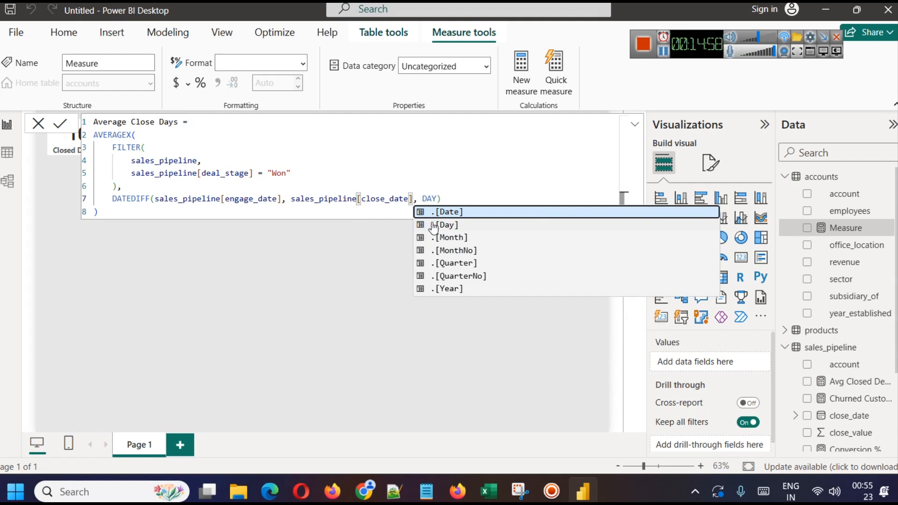
pyautogui.click(468, 186)
pyautogui.doubleClick(432, 199)
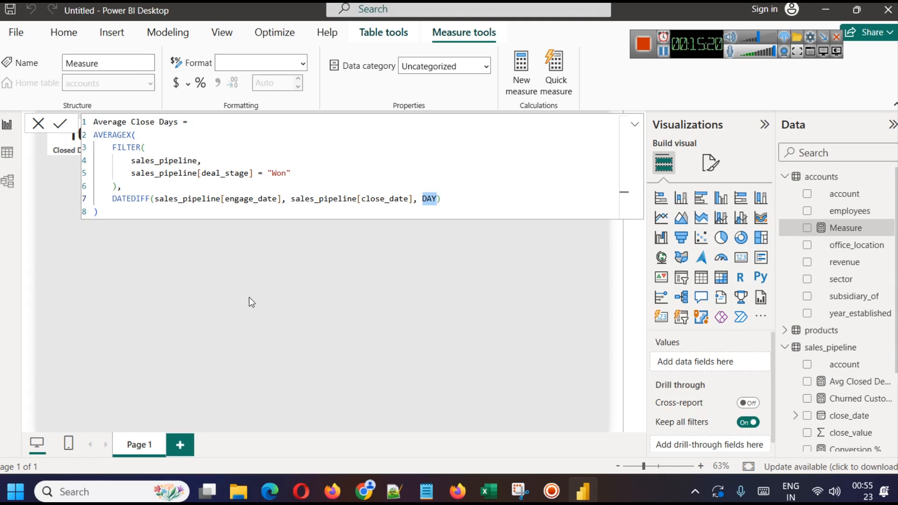
pyautogui.click(60, 124)
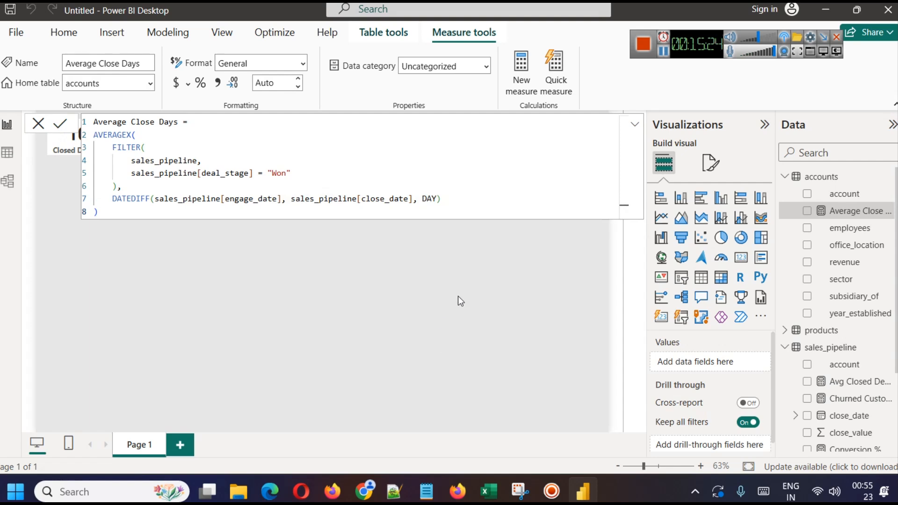
# Cut the entire Average Close Days formula out of the measure in the accounts table
pyautogui.click(270, 156)
pyautogui.hotkey('ctrl', 'a')
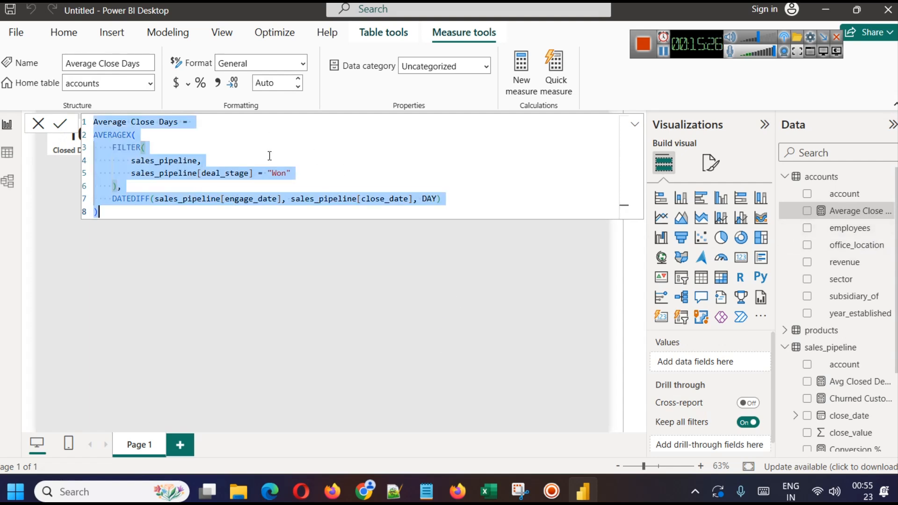
pyautogui.hotkey('ctrl', 'x')
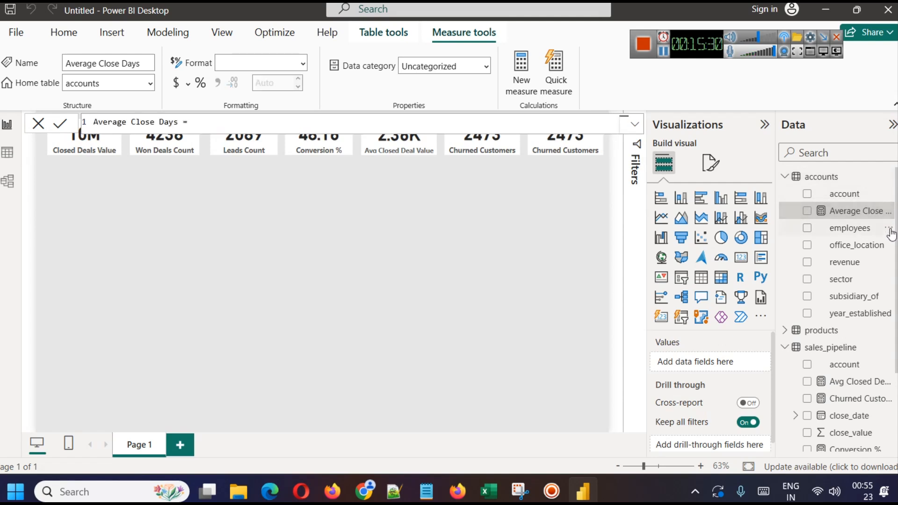
# Delete the Average Close Days measure from the accounts table
pyautogui.click(888, 215)
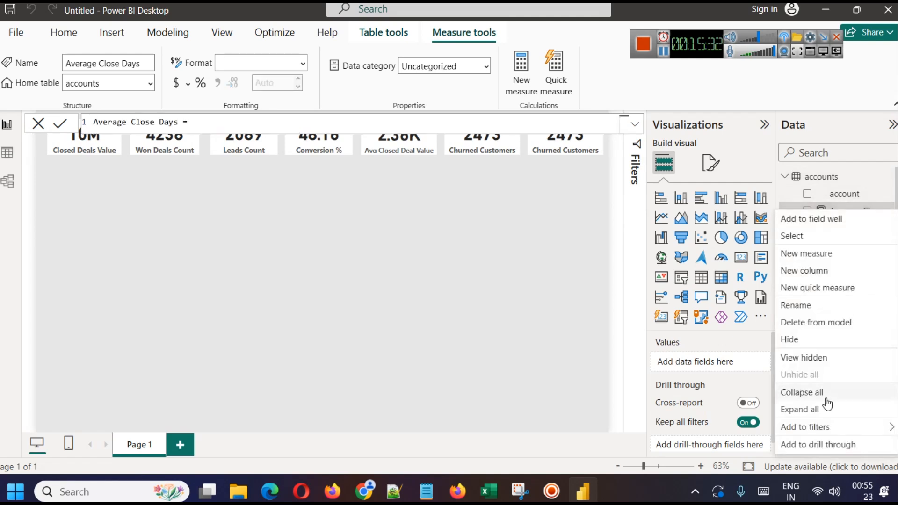
pyautogui.click(815, 322)
pyautogui.click(544, 273)
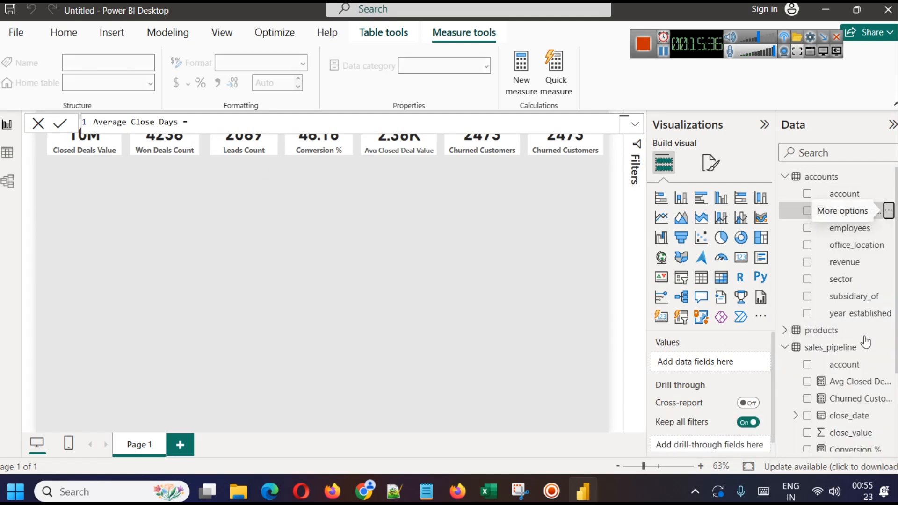
# Create the Average Close Days measure in the sales_pipeline table, averaging the days from engage_date to close_date for "Won" deals with AVERAGEX
pyautogui.click(830, 331)
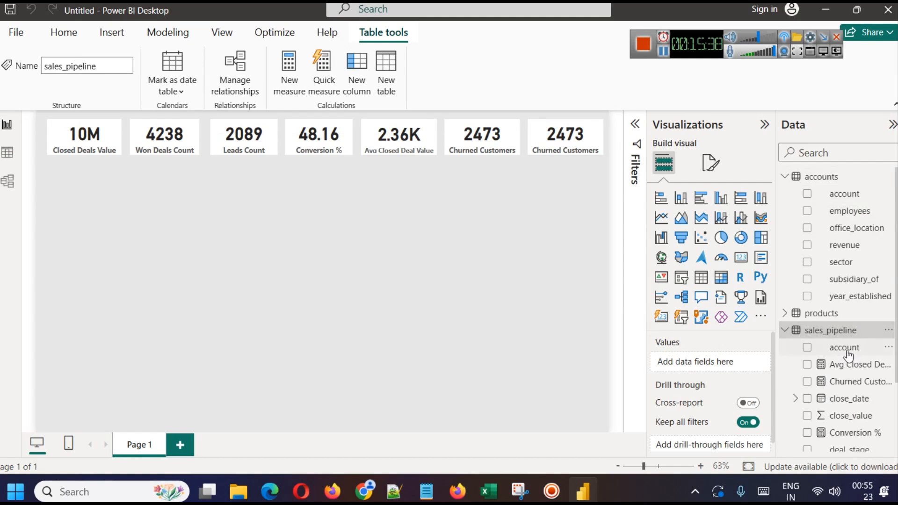
pyautogui.click(159, 33)
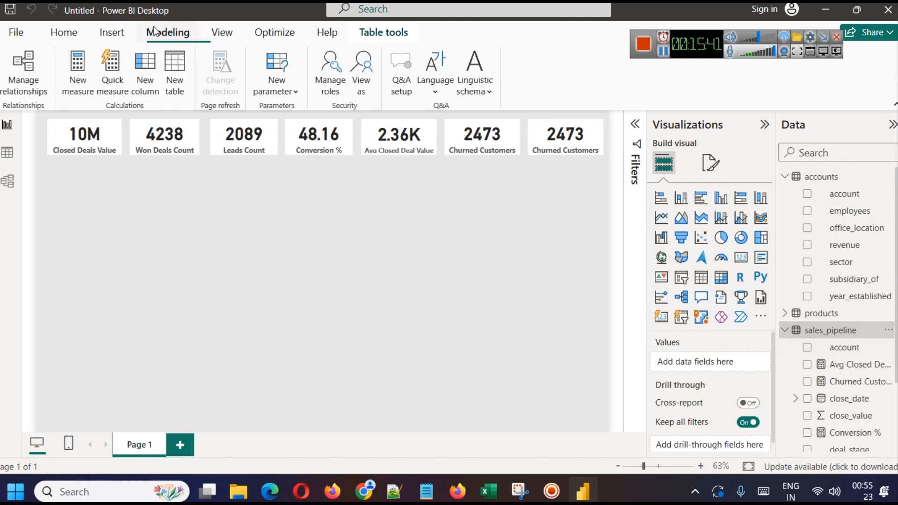
pyautogui.click(75, 88)
pyautogui.hotkey('ctrl', 'v')
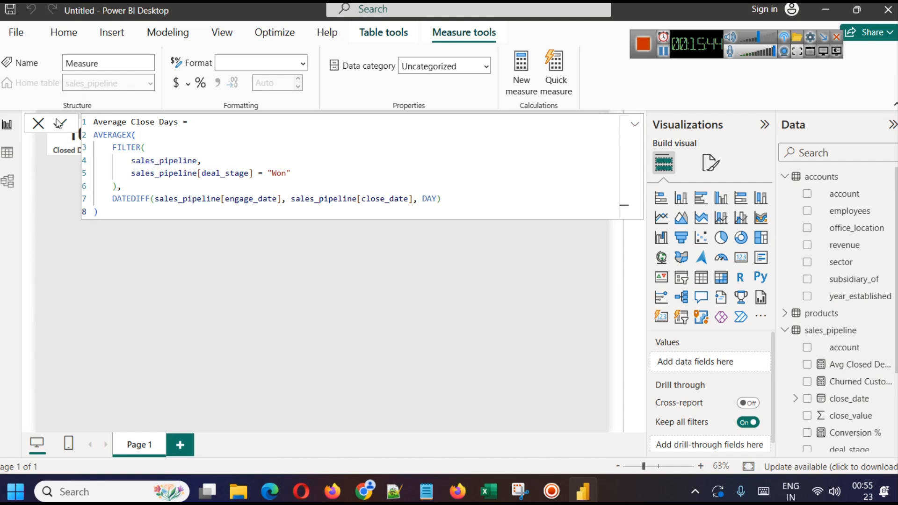
pyautogui.click(59, 123)
pyautogui.click(372, 253)
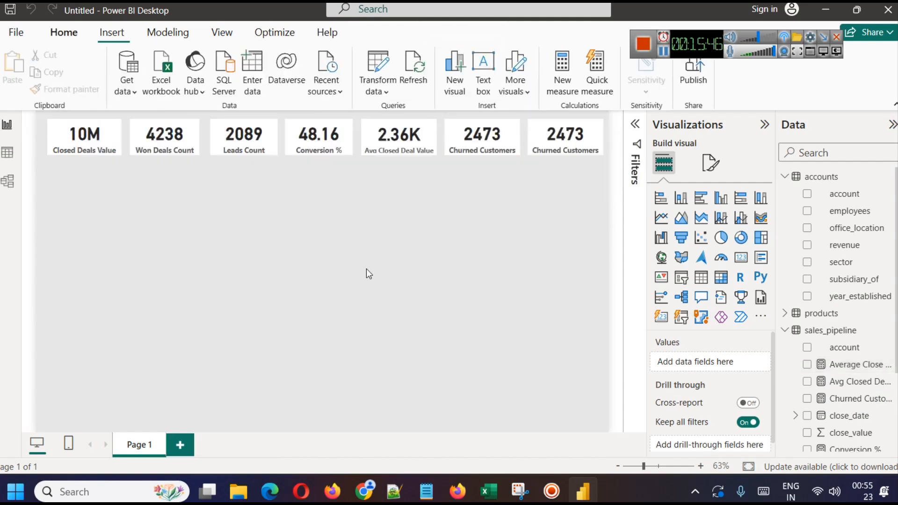
# Replace the field of the last, duplicate Churned Customers card with the Average Close Days measure
pyautogui.click(575, 145)
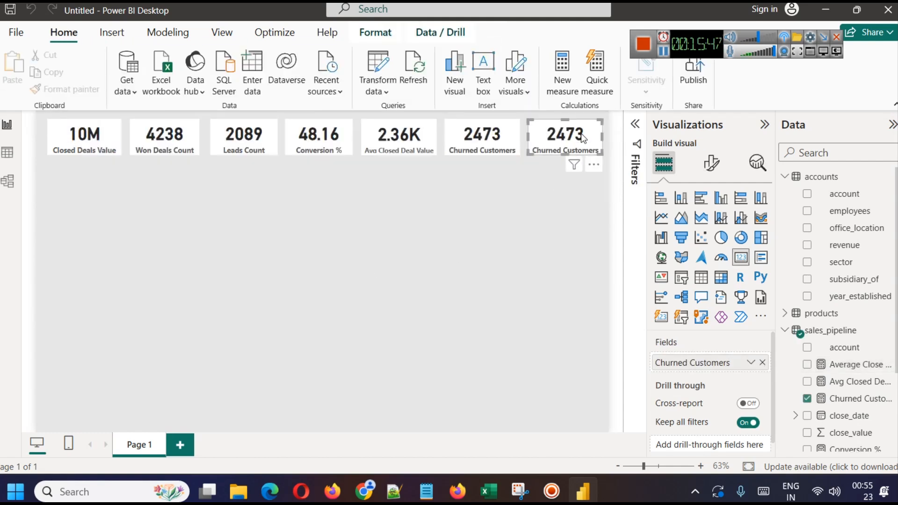
pyautogui.click(762, 363)
pyautogui.moveTo(857, 392); pyautogui.dragTo(738, 369)
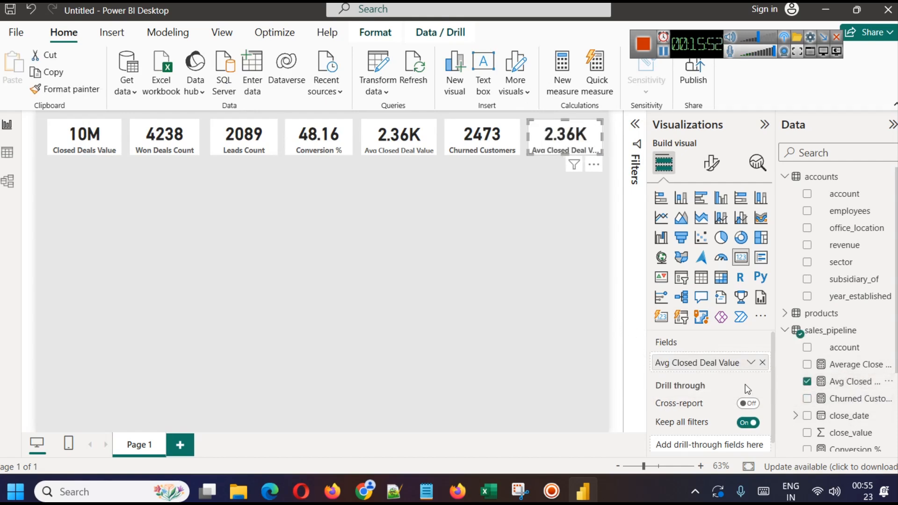
pyautogui.click(762, 362)
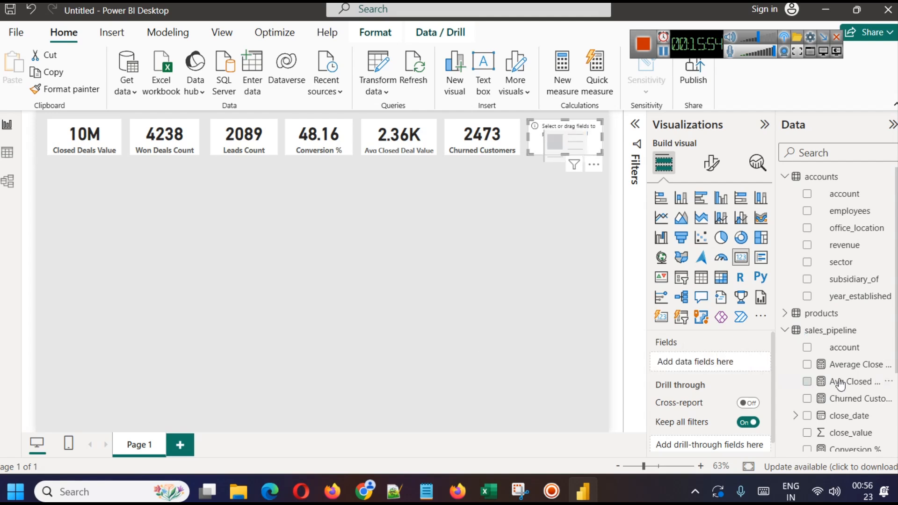
pyautogui.moveTo(855, 373); pyautogui.dragTo(720, 362)
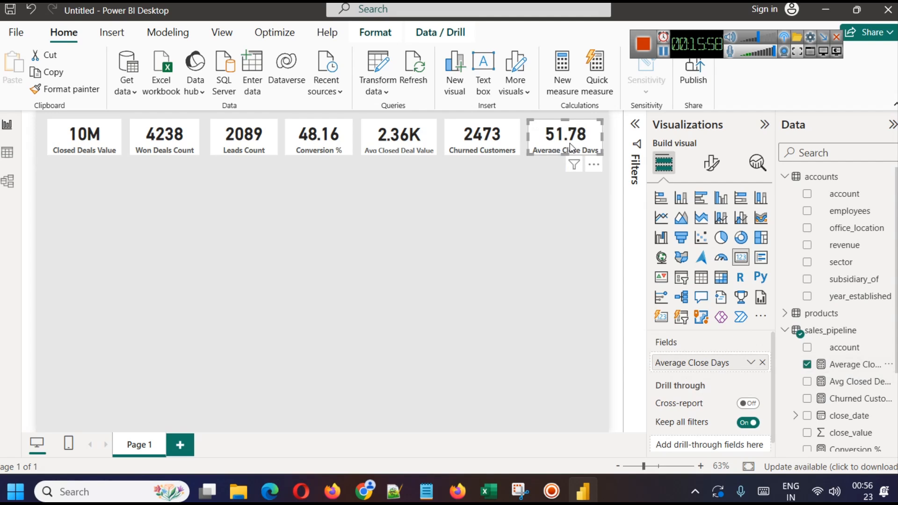
pyautogui.click(520, 237)
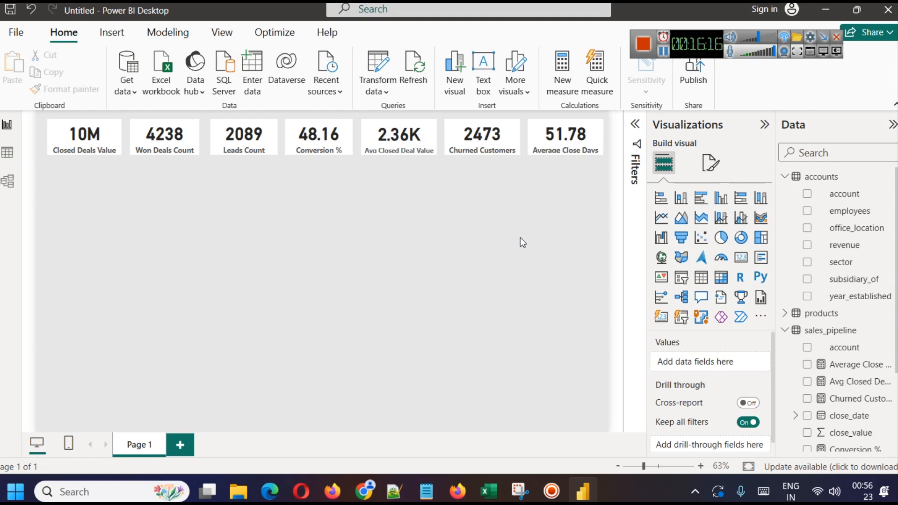
# Nudge the Leads Count card slightly toward the Won Deals Count card
pyautogui.click(232, 132)
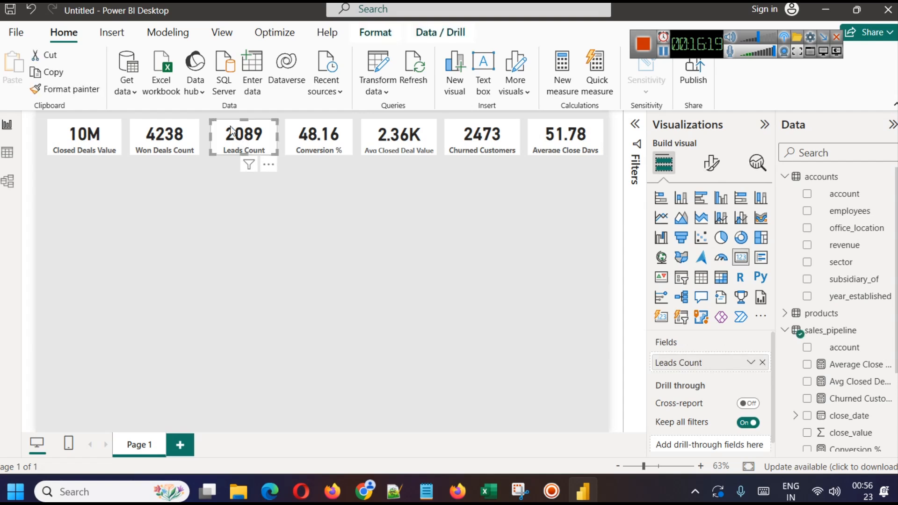
pyautogui.click(282, 185)
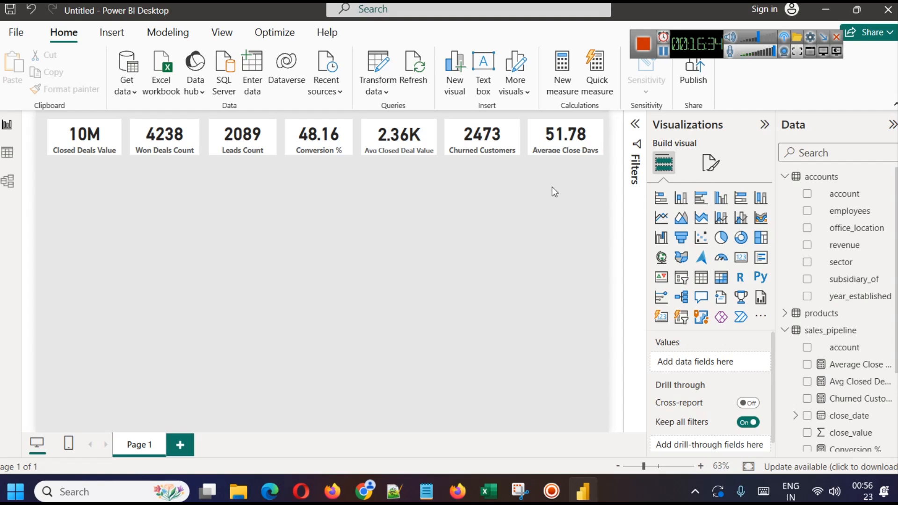
pyautogui.click(557, 141)
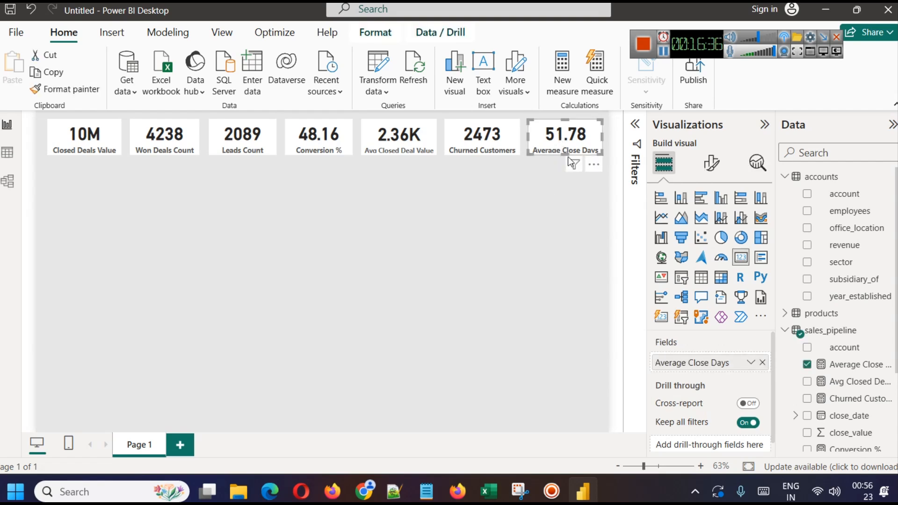
pyautogui.click(546, 201)
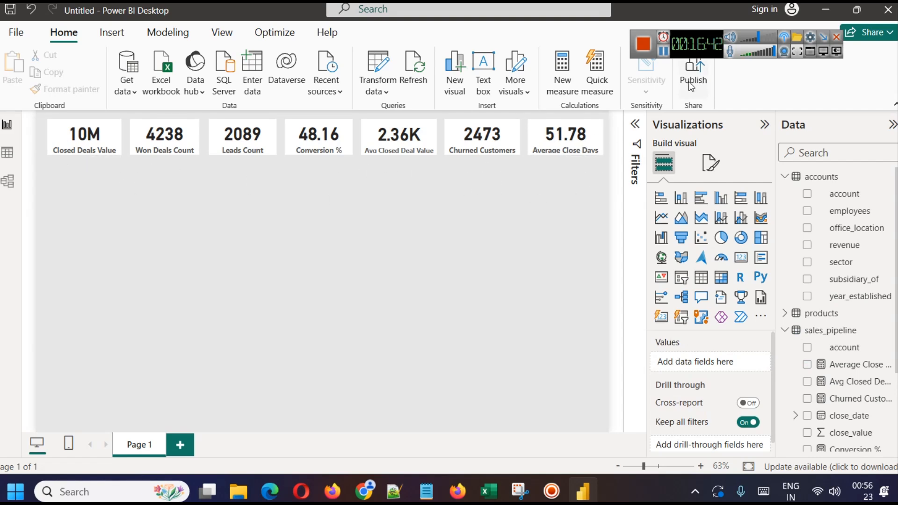
pyautogui.click(663, 55)
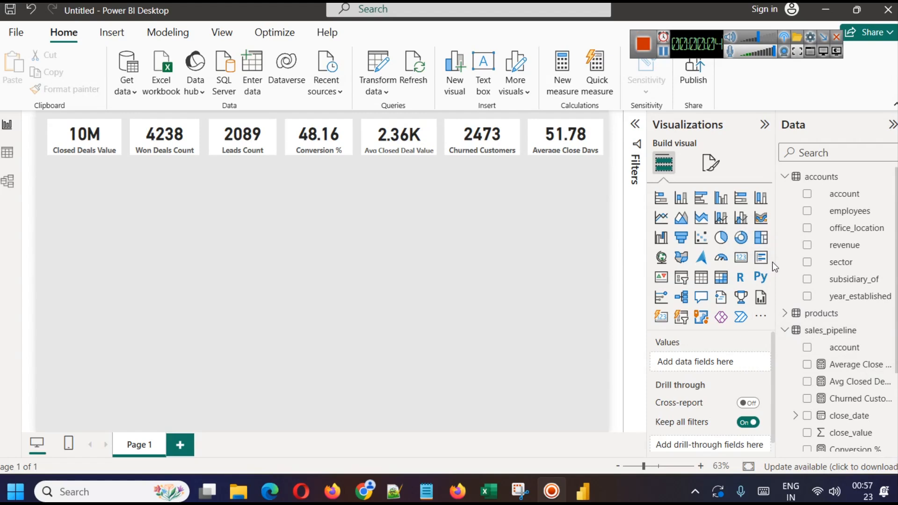
# Widen the Data pane and add a line and clustered column chart beneath the Closed Deals Value card
pyautogui.moveTo(754, 258); pyautogui.dragTo(696, 257)
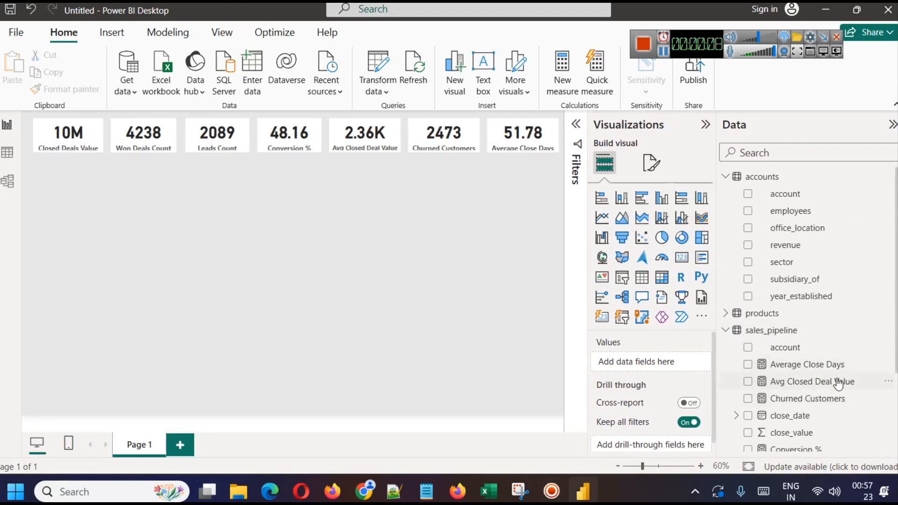
pyautogui.scroll(-1, 811, 416)
pyautogui.scroll(-1, 811, 417)
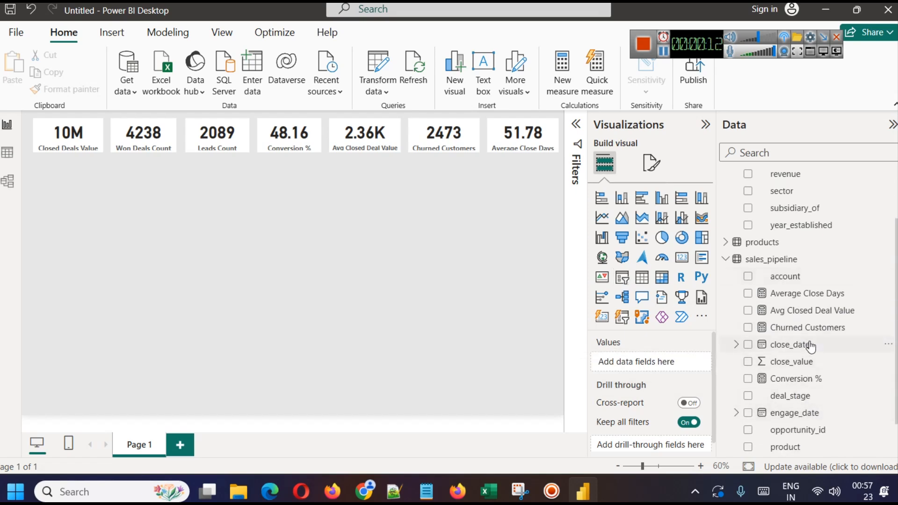
pyautogui.click(678, 220)
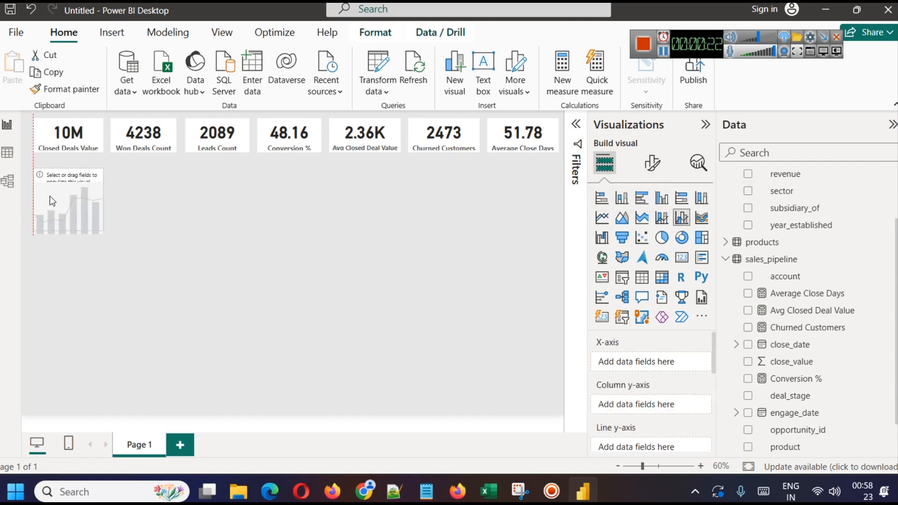
# Increase the height of the Closed Deals Value, Won Deals Count and Leads Count cards slightly so their labels fit
pyautogui.click(60, 143)
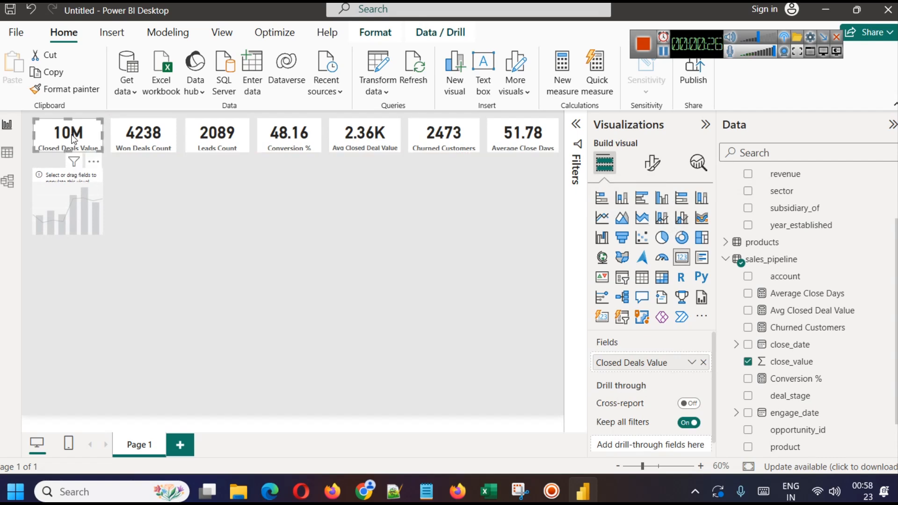
pyautogui.moveTo(67, 153)
pyautogui.mouseDown()
pyautogui.moveTo(59, 168)
pyautogui.moveTo(62, 156)
pyautogui.mouseUp()
pyautogui.click(149, 178)
pyautogui.click(142, 152)
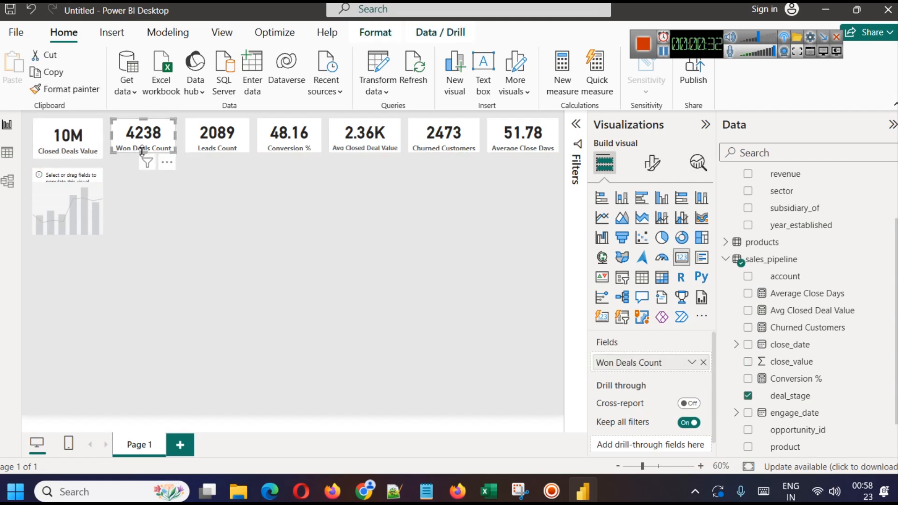
pyautogui.moveTo(141, 152); pyautogui.dragTo(144, 157)
pyautogui.click(221, 141)
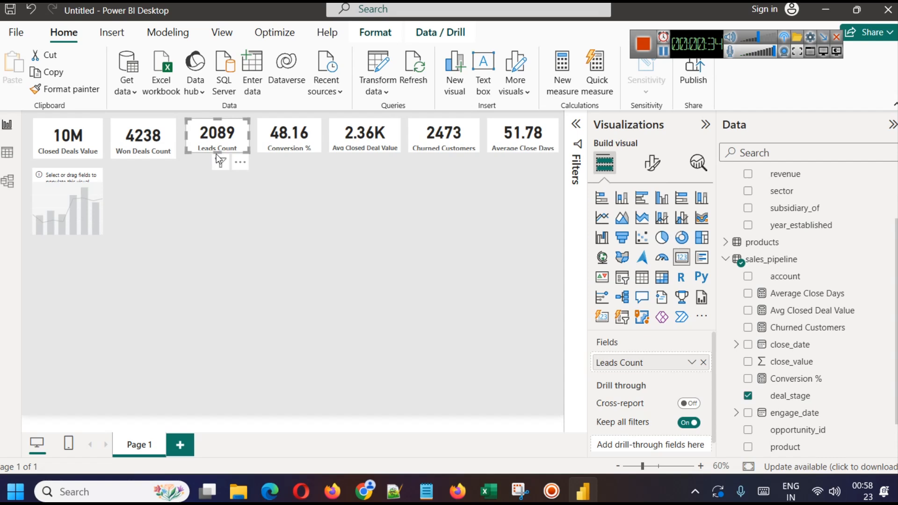
pyautogui.moveTo(216, 152); pyautogui.dragTo(218, 158)
# Extend the Conversion %, Avg Closed Deal Value, Churned Customers and Average Close Days cards downward to match the other cards' height
pyautogui.click(285, 144)
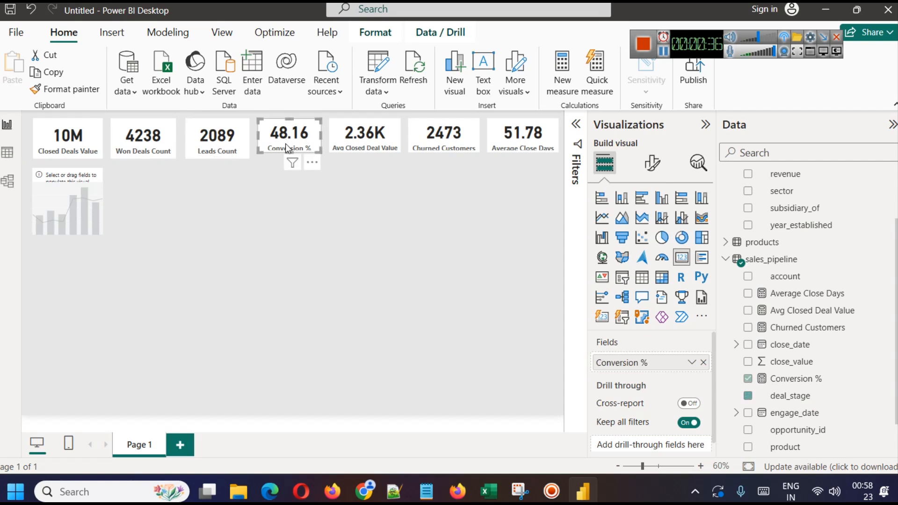
pyautogui.moveTo(289, 152); pyautogui.dragTo(290, 158)
pyautogui.click(368, 141)
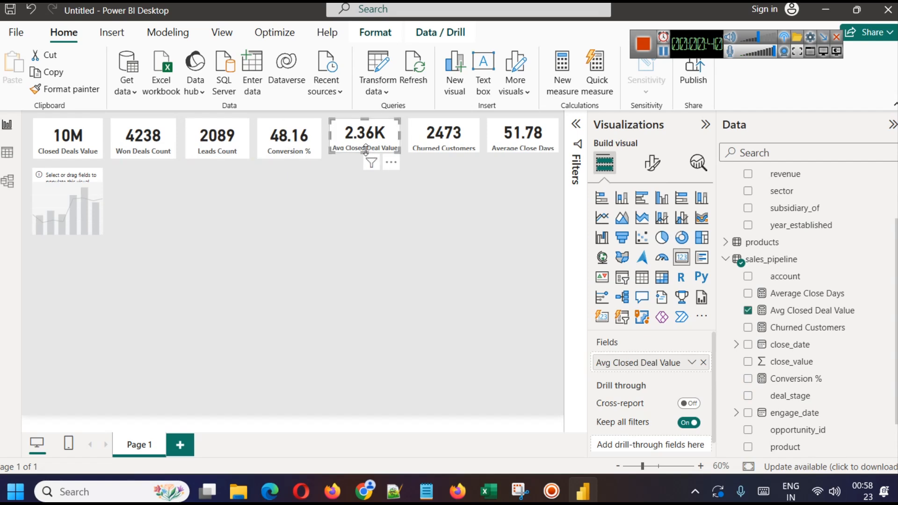
pyautogui.moveTo(367, 154); pyautogui.dragTo(368, 158)
pyautogui.click(445, 144)
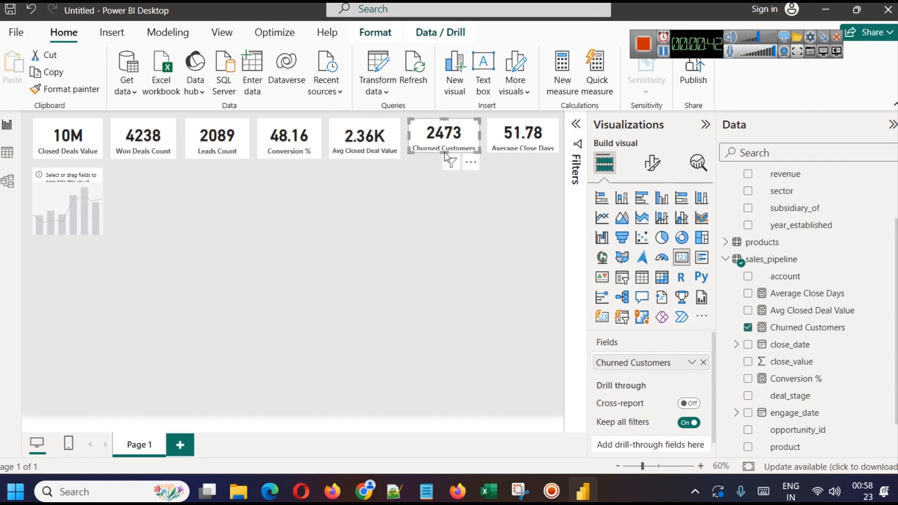
pyautogui.moveTo(444, 152); pyautogui.dragTo(445, 157)
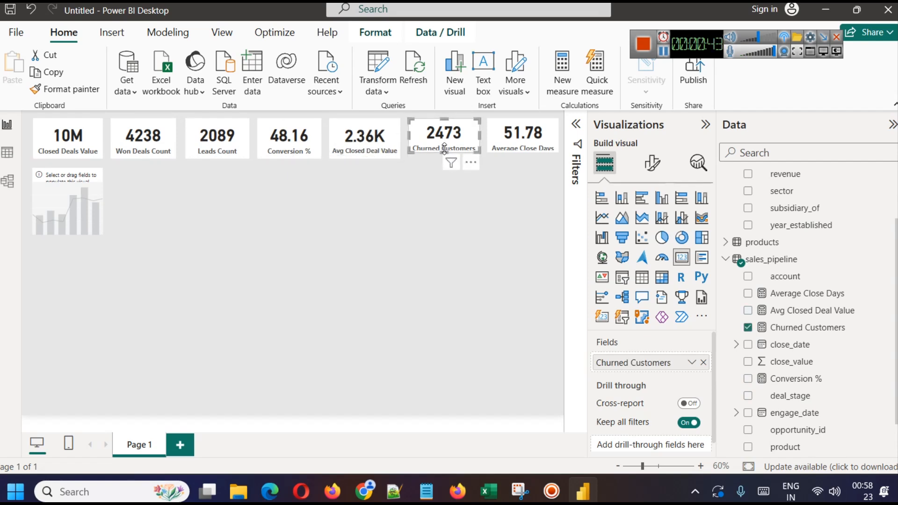
pyautogui.click(509, 146)
pyautogui.moveTo(524, 154); pyautogui.dragTo(522, 158)
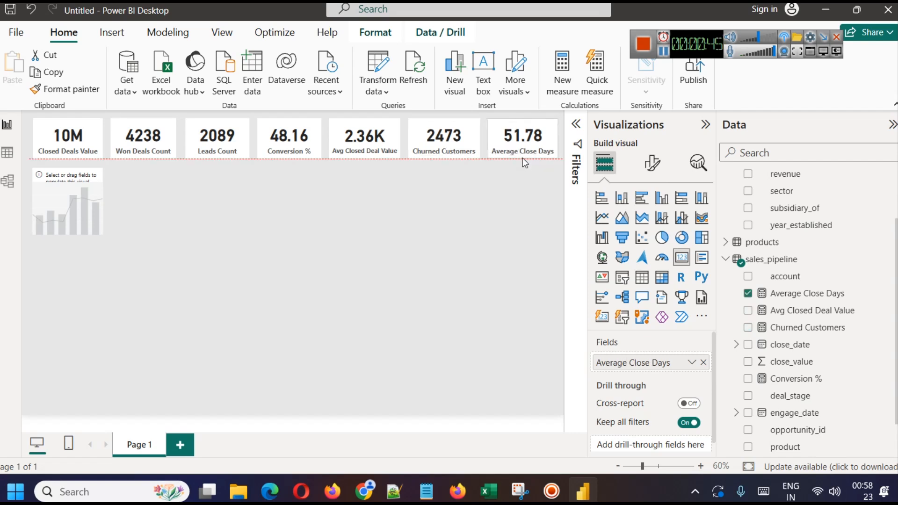
pyautogui.click(517, 202)
# Enlarge the empty combo chart so it spans the width of the Closed Deals Value and Won Deals Count cards
pyautogui.click(99, 224)
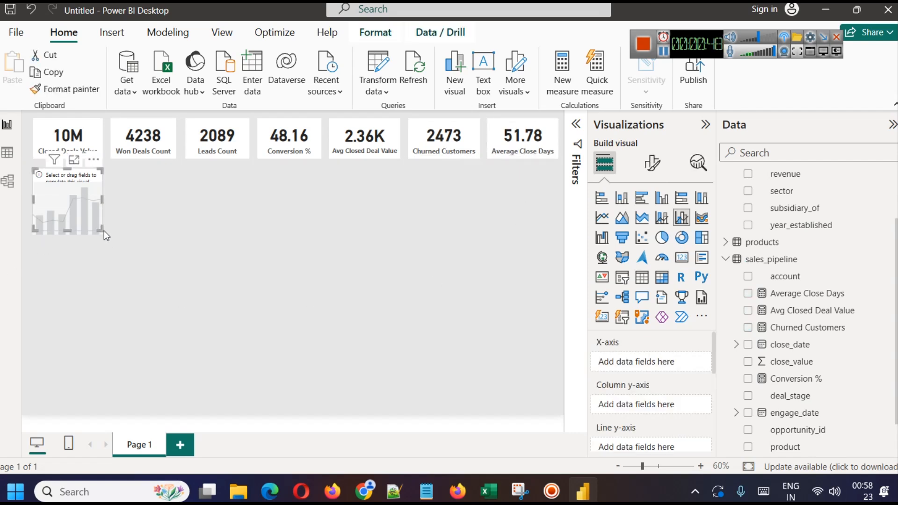
pyautogui.moveTo(103, 230); pyautogui.dragTo(175, 252)
pyautogui.click(275, 230)
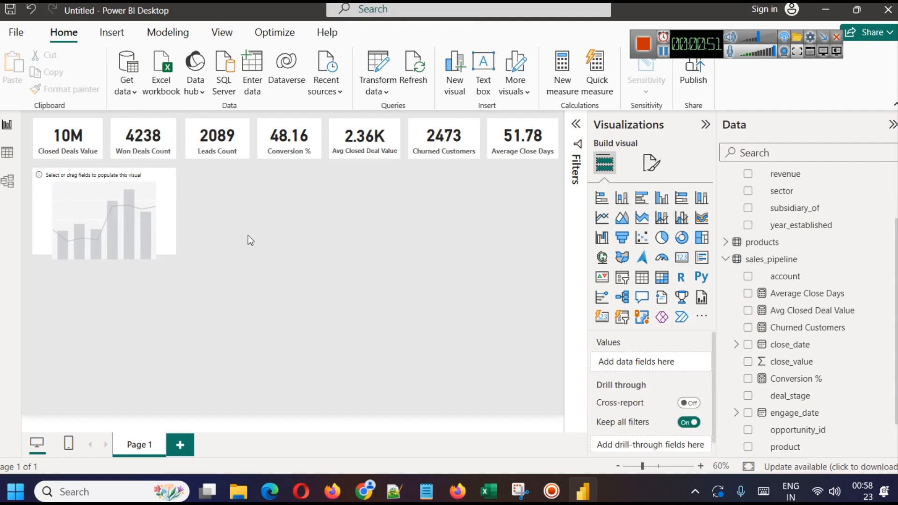
# Set the combo chart's X-axis to Month from the close_date Date Hierarchy in sales_pipeline
pyautogui.click(128, 202)
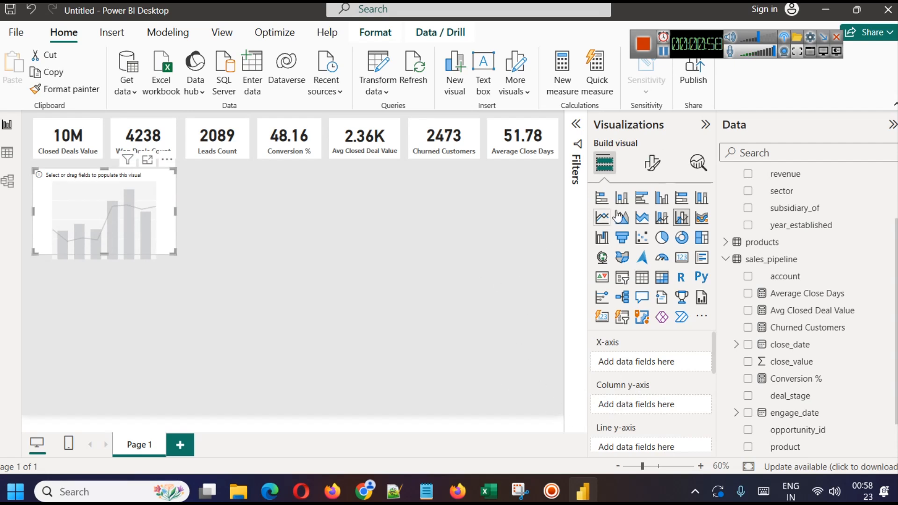
pyautogui.click(666, 53)
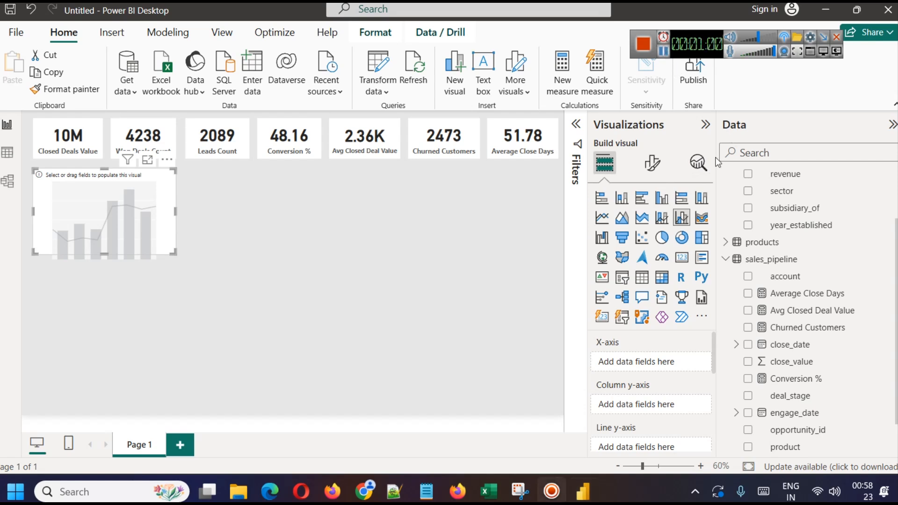
pyautogui.scroll(-1, 844, 364)
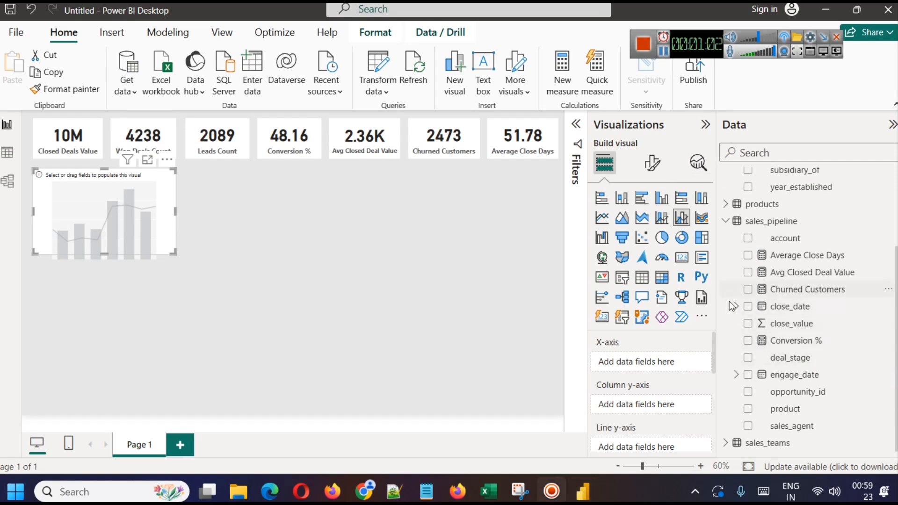
pyautogui.click(737, 307)
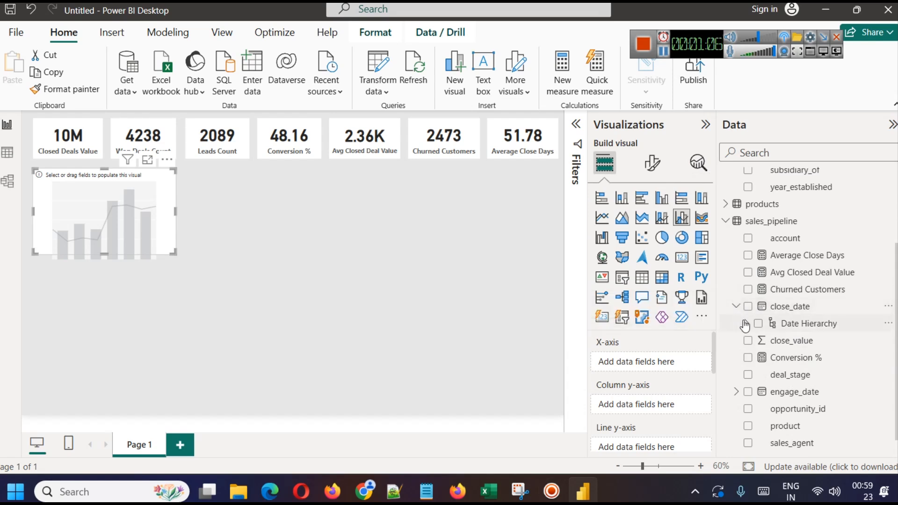
pyautogui.click(746, 323)
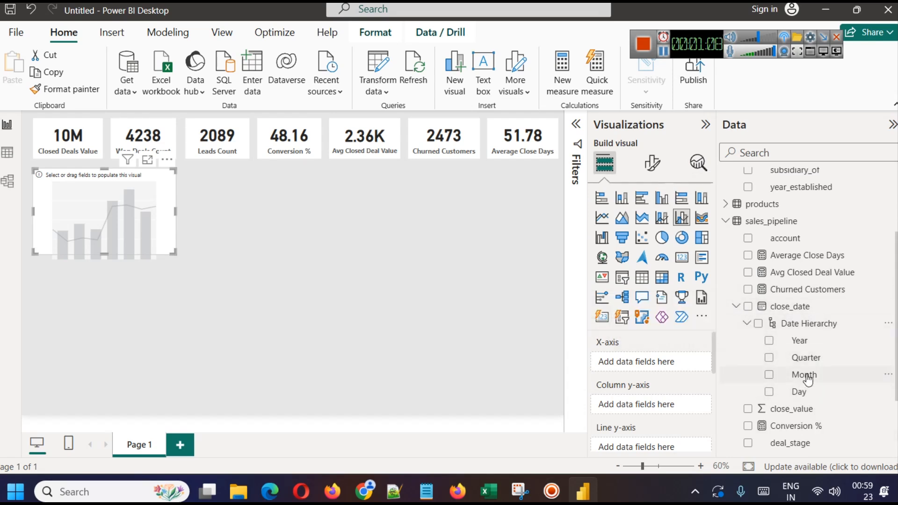
pyautogui.moveTo(803, 375); pyautogui.dragTo(660, 363)
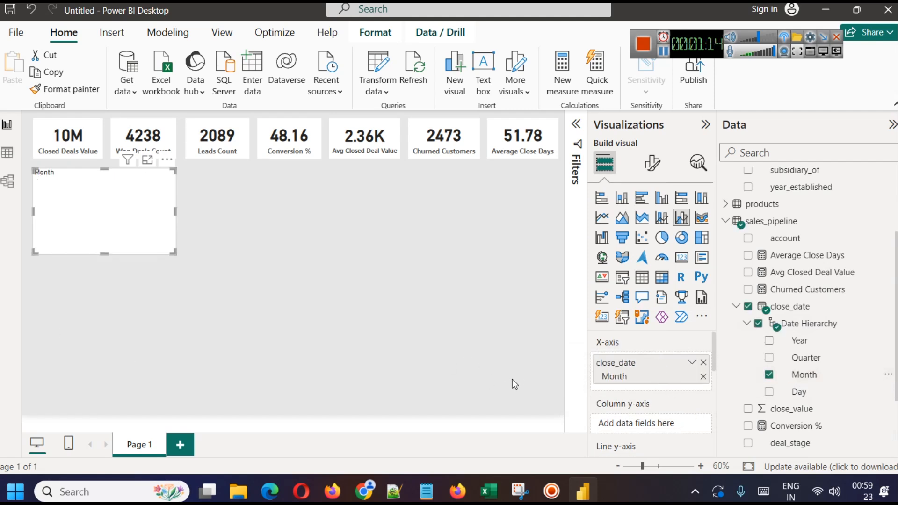
# Assign close_value to the combo chart's column y-axis and Avg Closed Deal Value to its line y-axis
pyautogui.scroll(-2, 652, 381)
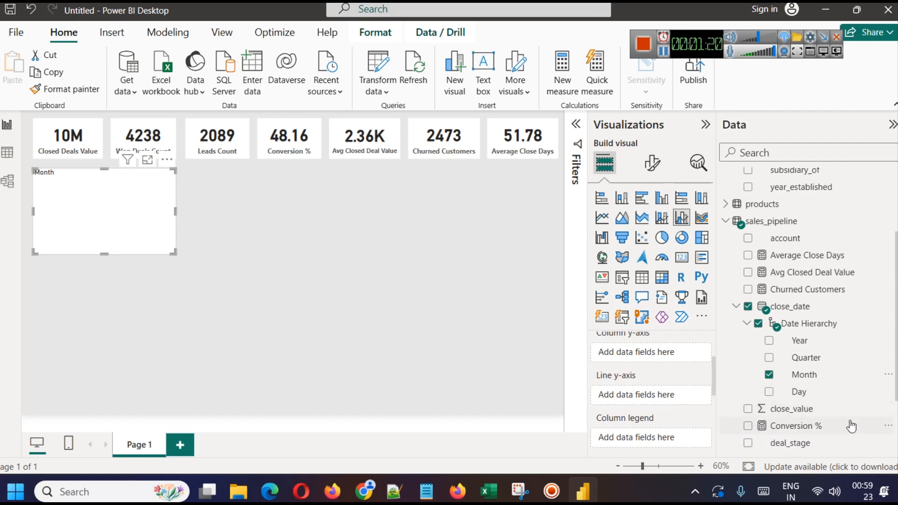
pyautogui.moveTo(816, 409); pyautogui.dragTo(638, 356)
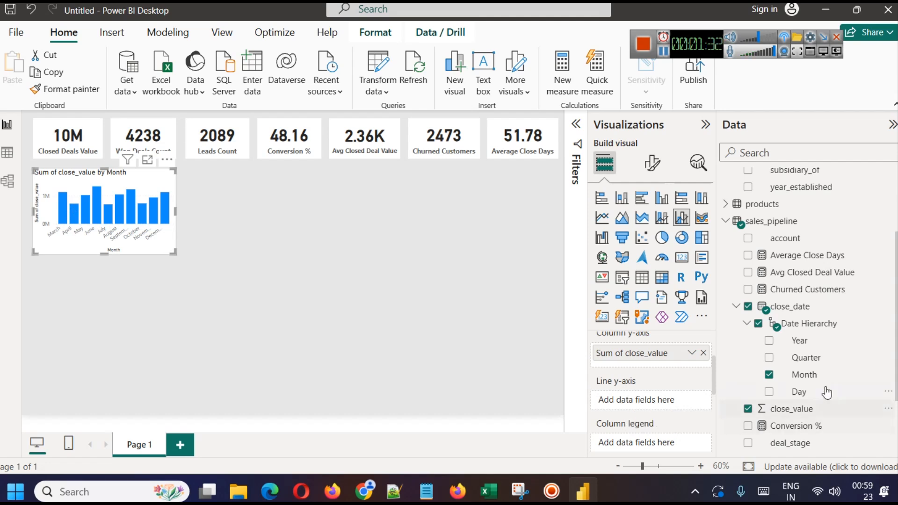
pyautogui.moveTo(812, 272); pyautogui.dragTo(647, 405)
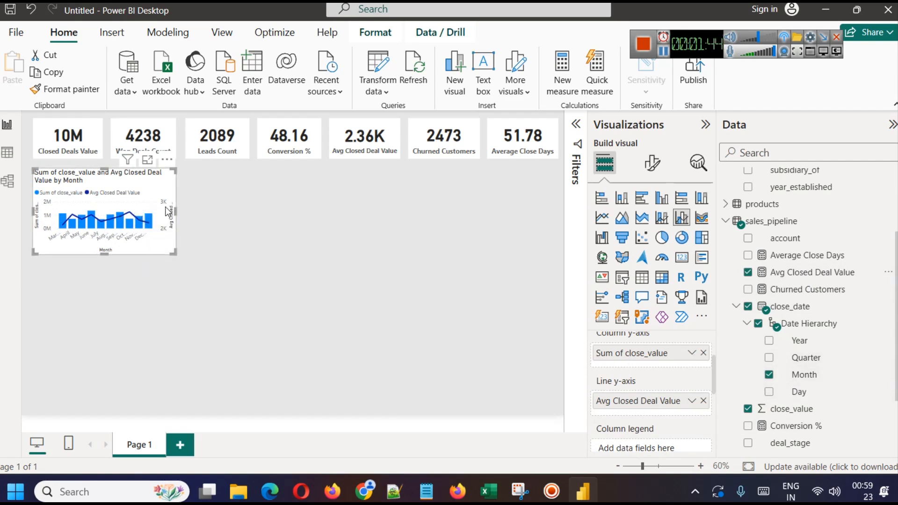
# Set the combo chart's title font size to 11
pyautogui.click(652, 162)
pyautogui.click(650, 226)
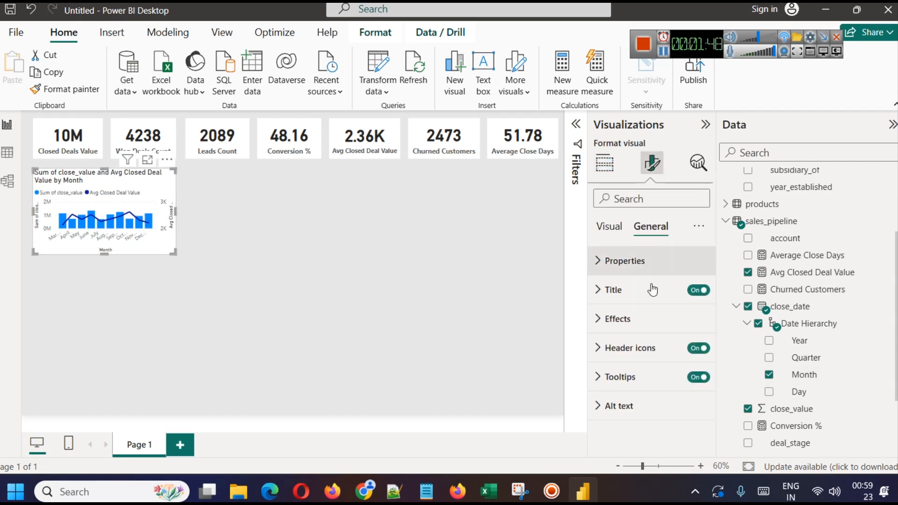
pyautogui.click(617, 289)
pyautogui.scroll(-3, 636, 347)
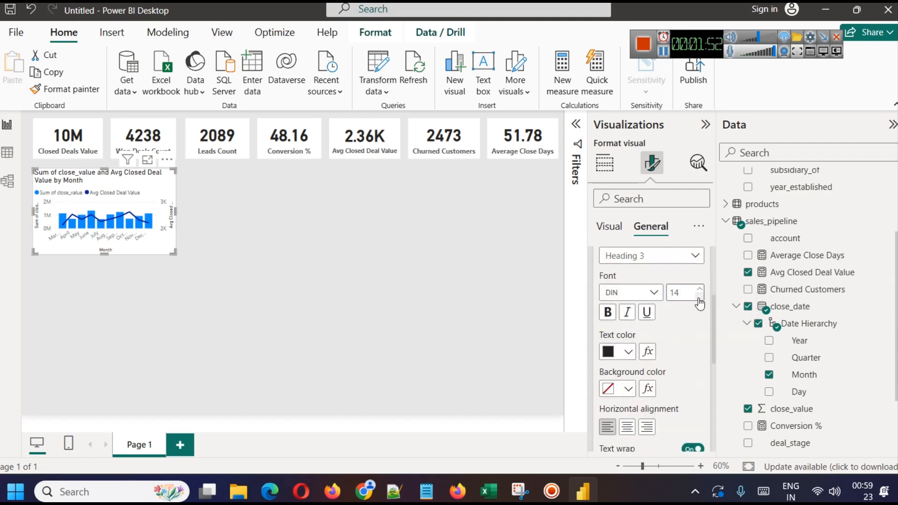
pyautogui.click(699, 297)
pyautogui.click(699, 289)
pyautogui.click(663, 55)
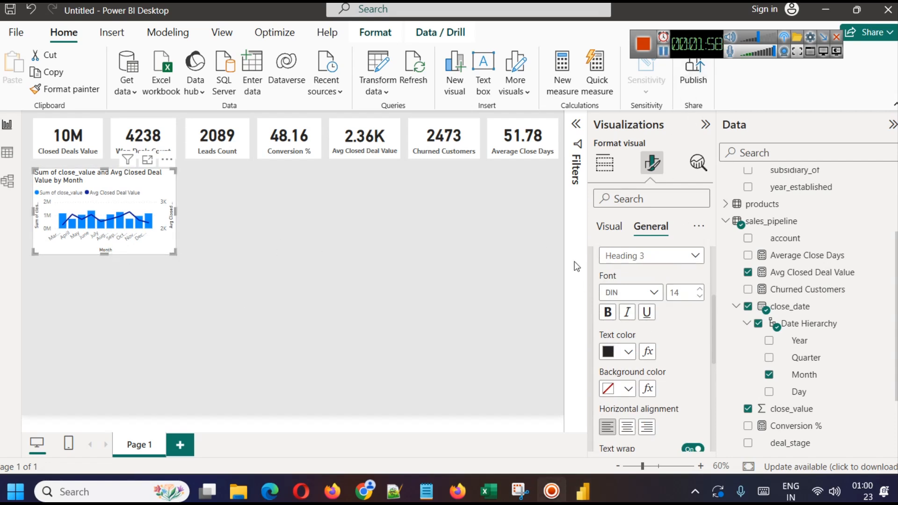
pyautogui.click(699, 296)
pyautogui.click(700, 296)
pyautogui.click(699, 296)
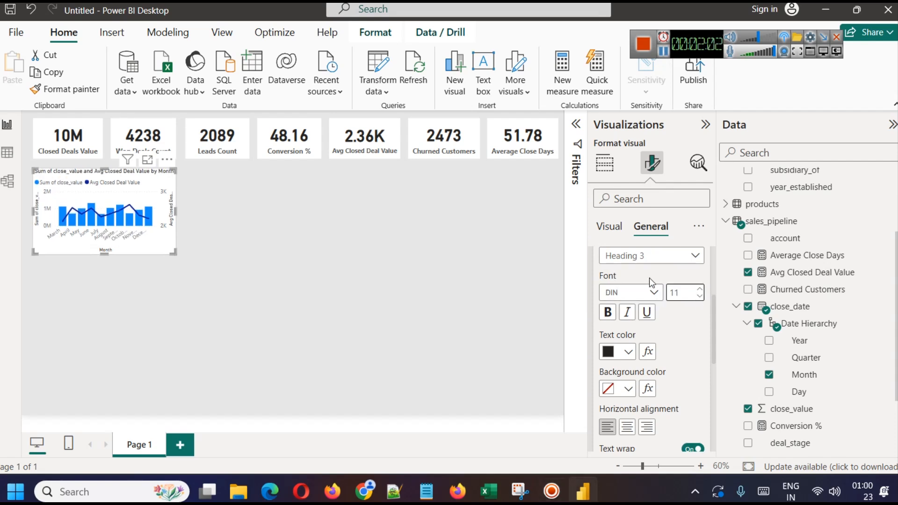
# Change the combo chart's title text to "Closed Deal value & Avg Closed Deal Value by Month"
pyautogui.scroll(3, 650, 280)
pyautogui.click(643, 361)
pyautogui.hotkey('ctrl', 'a')
pyautogui.write('Closed Deal ')
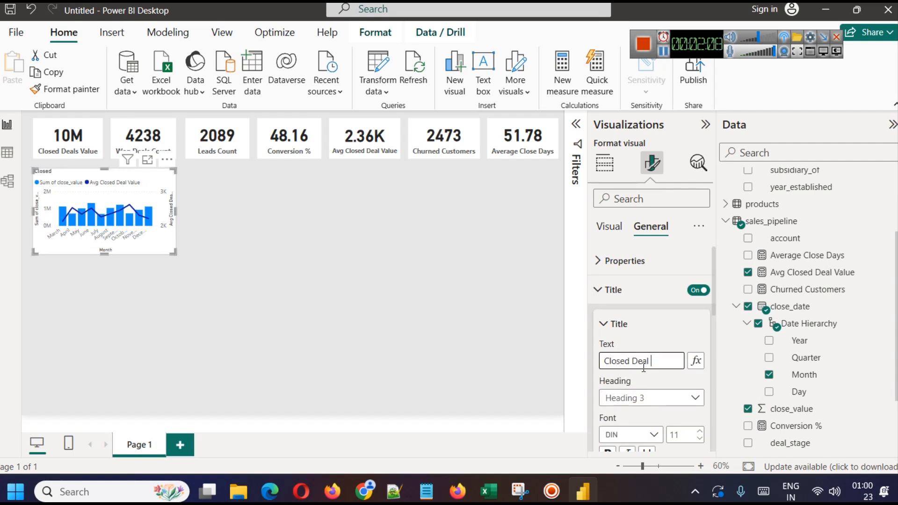
pyautogui.write('value & Avg C')
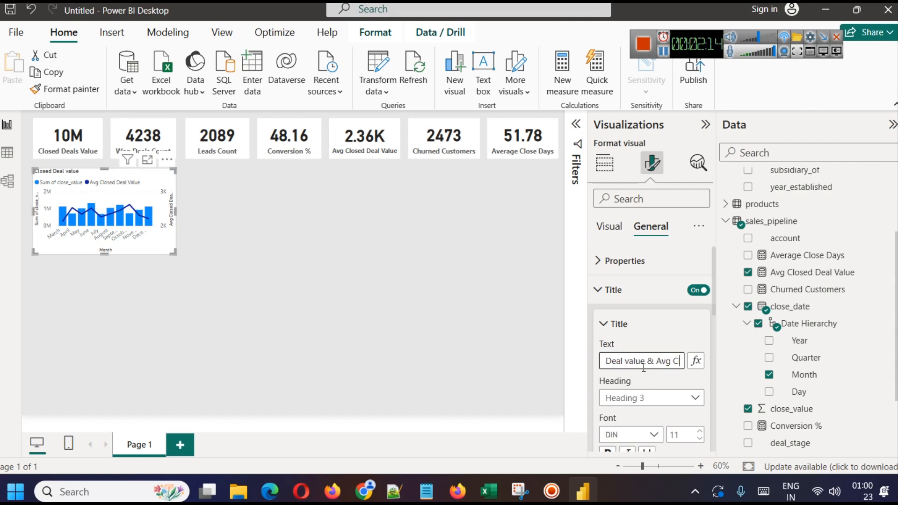
pyautogui.write('losed Deal')
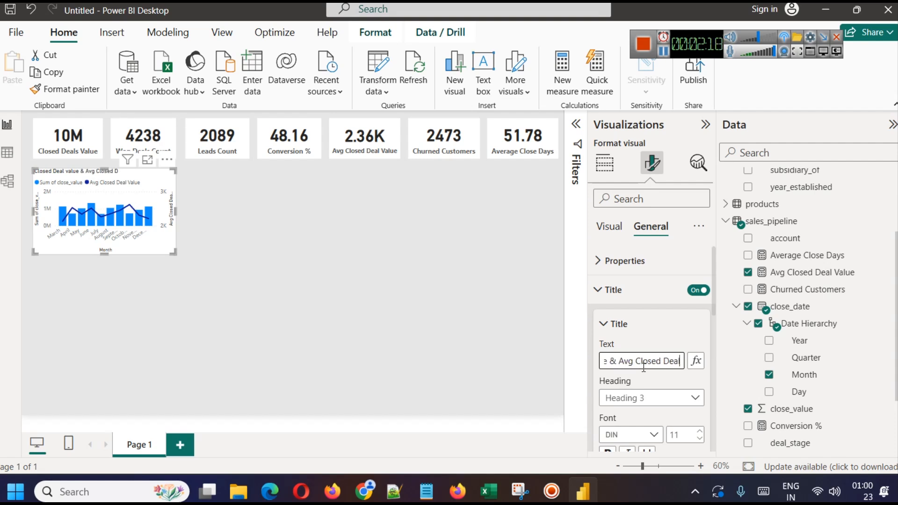
pyautogui.write(' Value by Month')
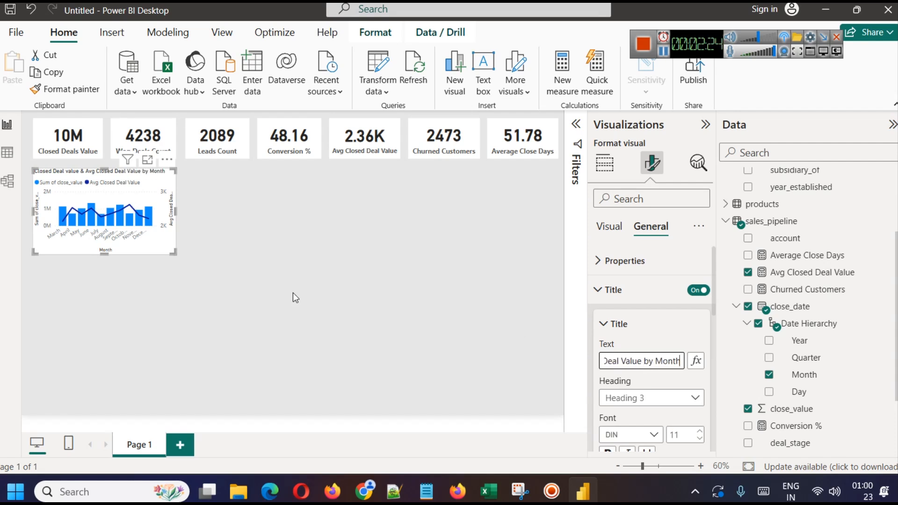
# Make the combo chart's title bold and set its text color to the darkest theme shade of blue
pyautogui.scroll(-5, 656, 337)
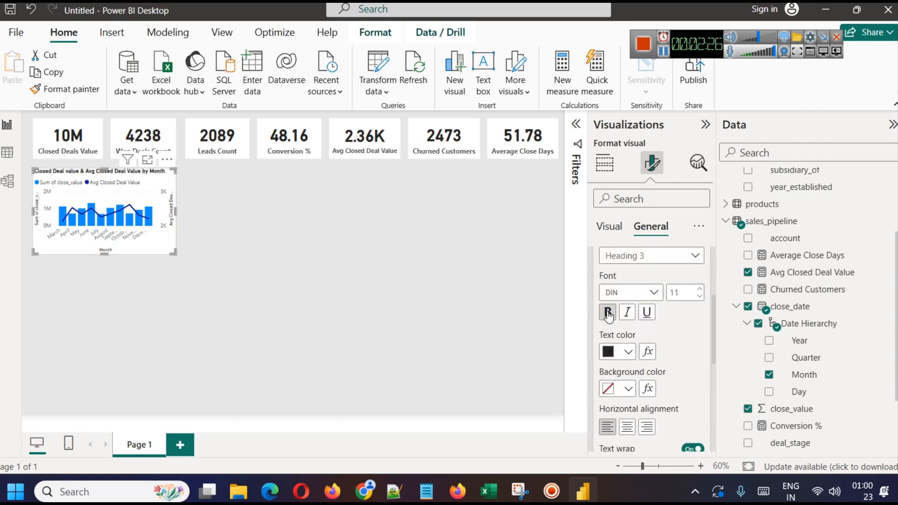
pyautogui.click(285, 290)
pyautogui.click(150, 195)
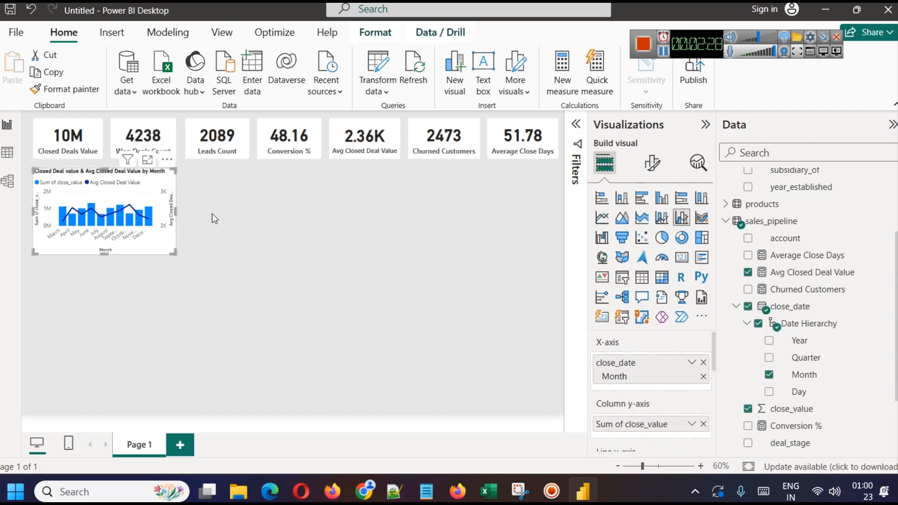
pyautogui.click(651, 162)
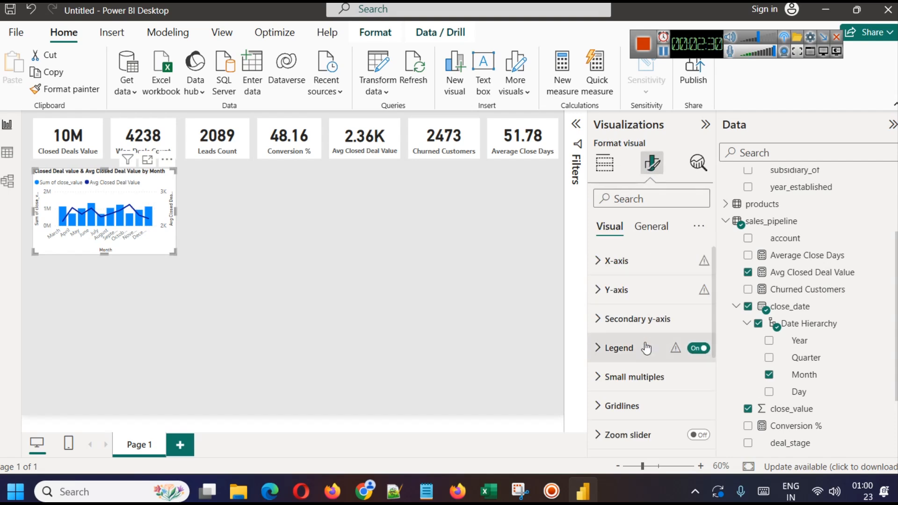
pyautogui.click(650, 226)
pyautogui.click(612, 289)
pyautogui.scroll(-2, 628, 346)
pyautogui.click(627, 422)
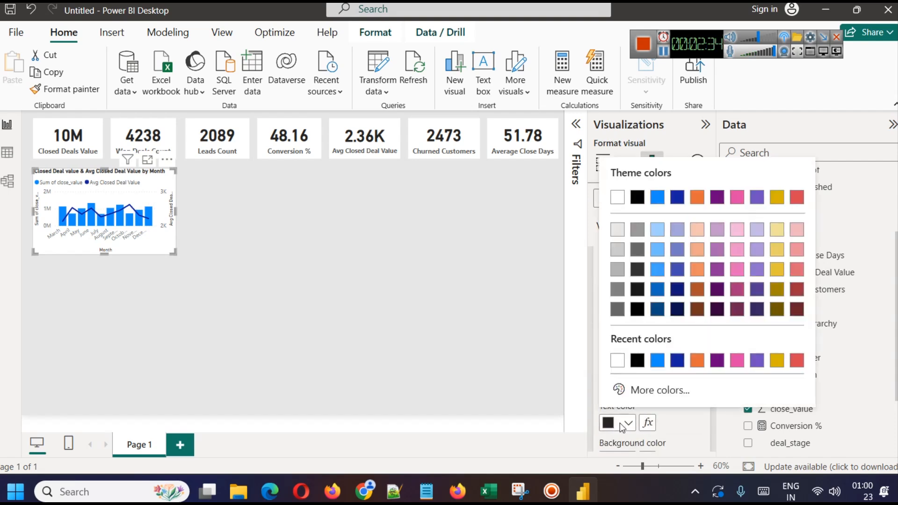
pyautogui.click(657, 309)
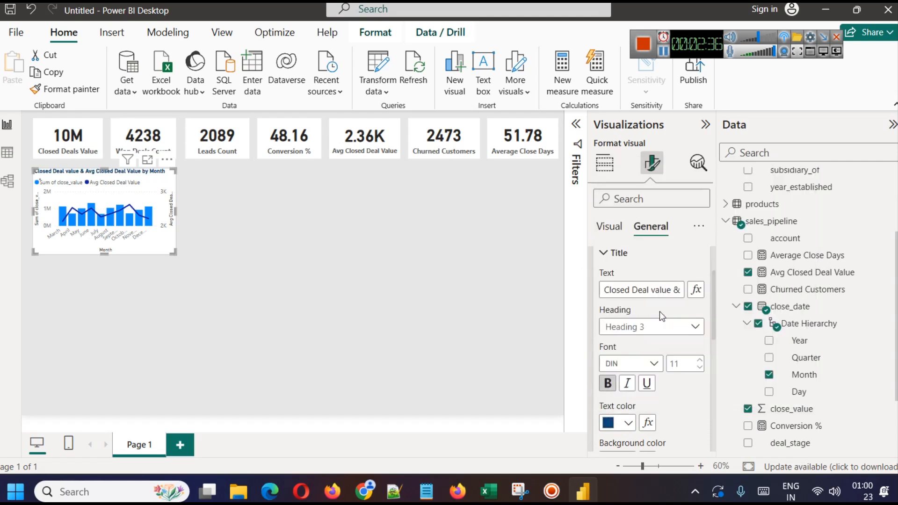
pyautogui.click(260, 231)
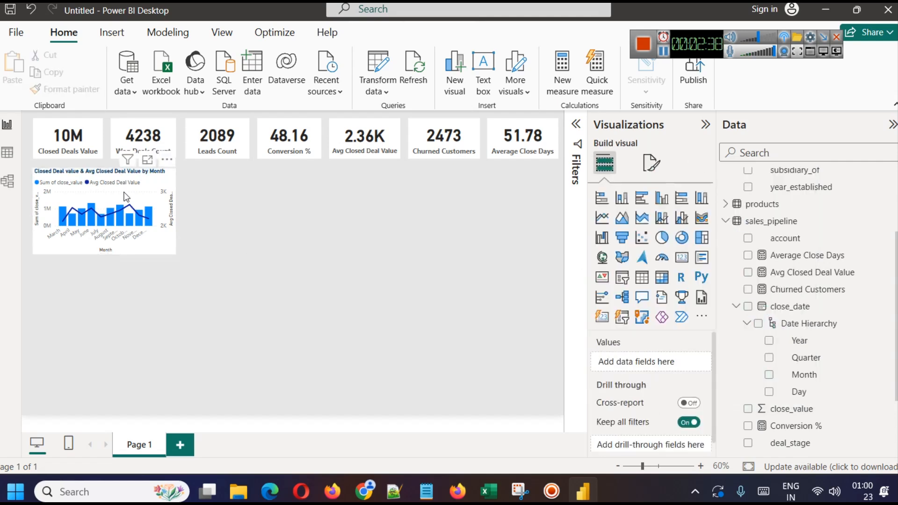
# Turn off the combo chart's legend
pyautogui.click(122, 233)
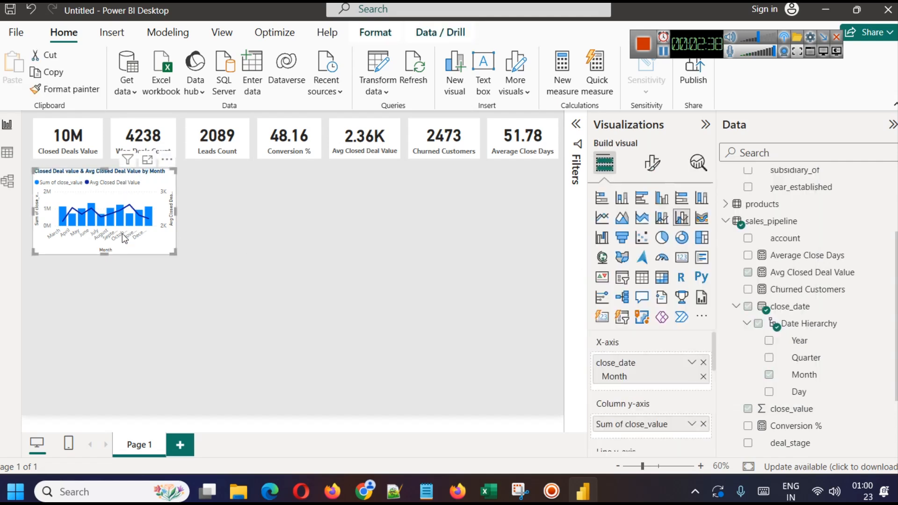
pyautogui.click(652, 168)
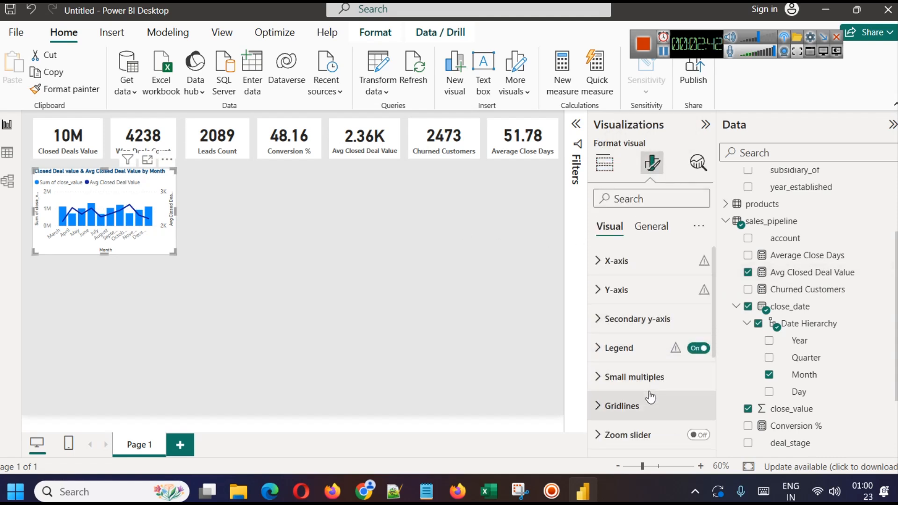
pyautogui.click(692, 350)
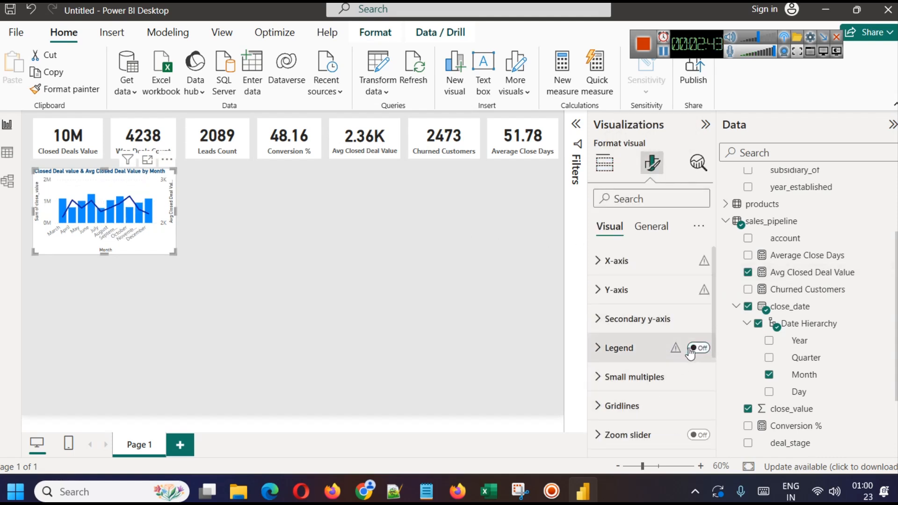
pyautogui.click(237, 249)
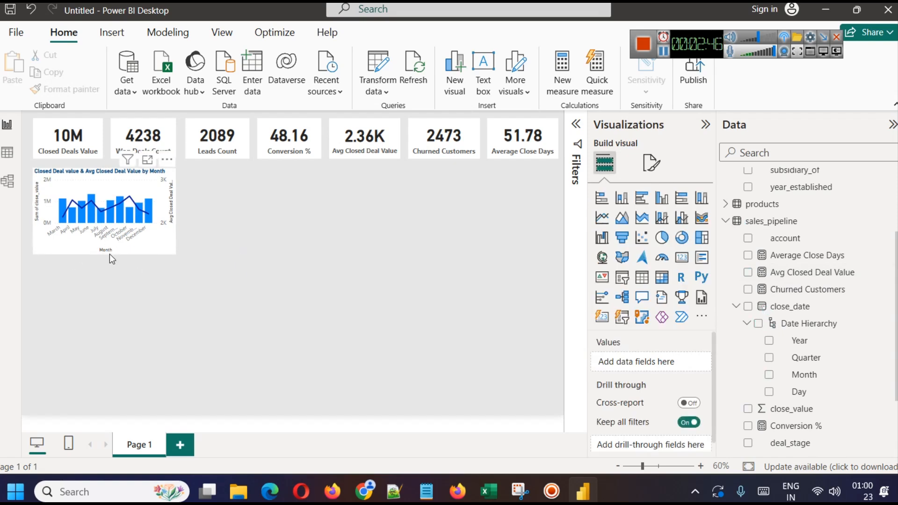
# Extend the combo chart slightly downward to give the month labels more room
pyautogui.click(93, 243)
pyautogui.moveTo(104, 254); pyautogui.dragTo(104, 262)
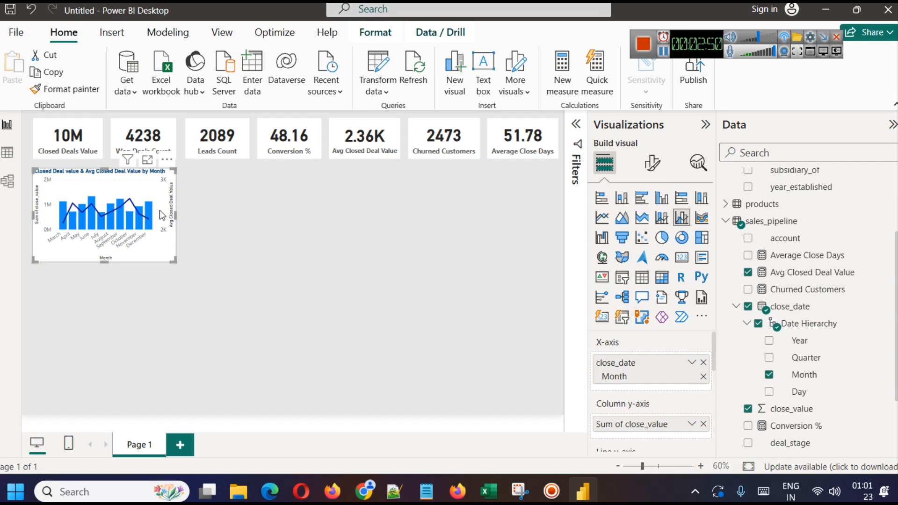
pyautogui.click(248, 269)
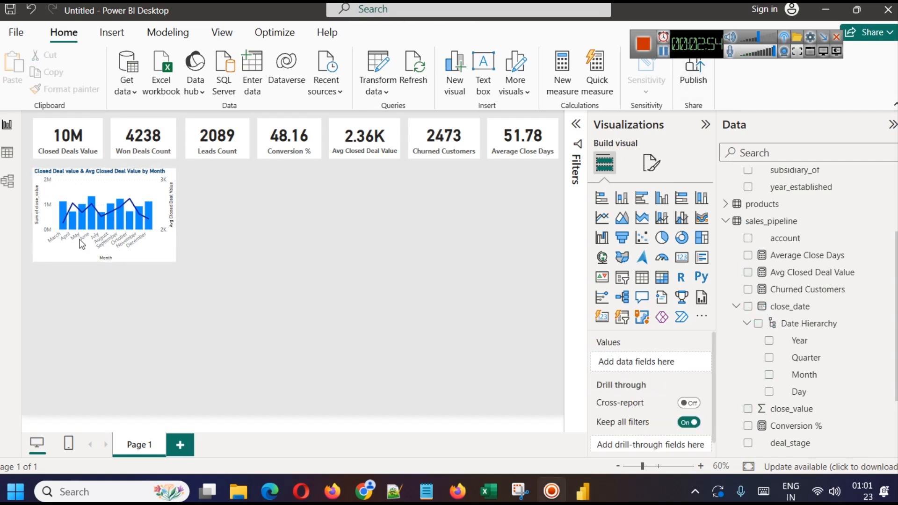
# Turn off the X-axis title of the combo chart while keeping the axis values on
pyautogui.click(127, 194)
pyautogui.click(654, 164)
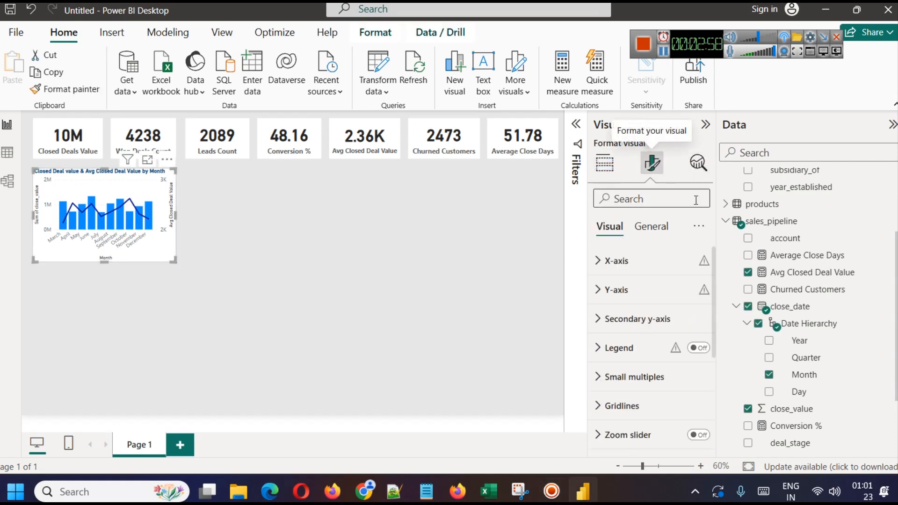
pyautogui.click(636, 269)
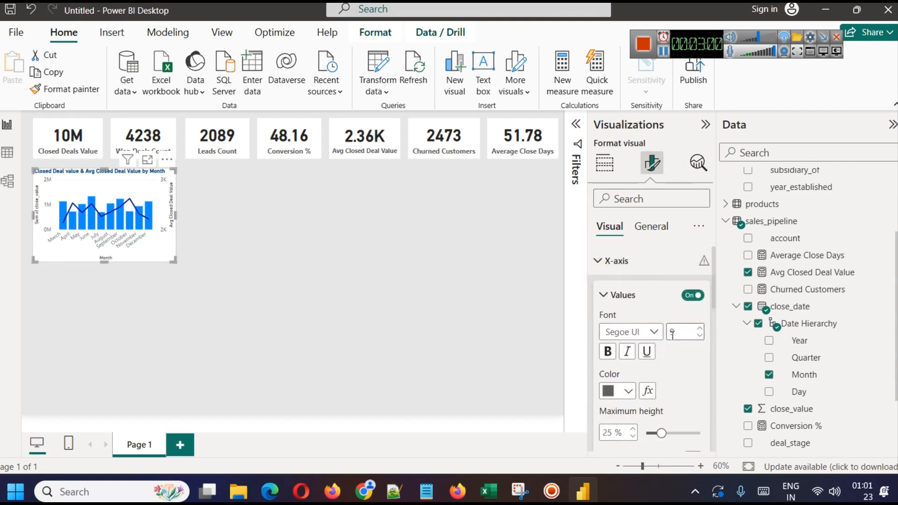
pyautogui.click(639, 297)
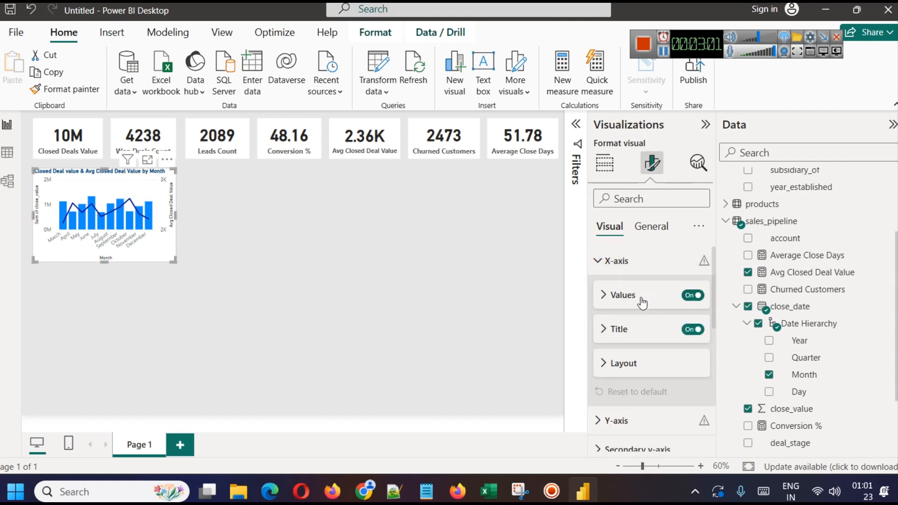
pyautogui.click(690, 330)
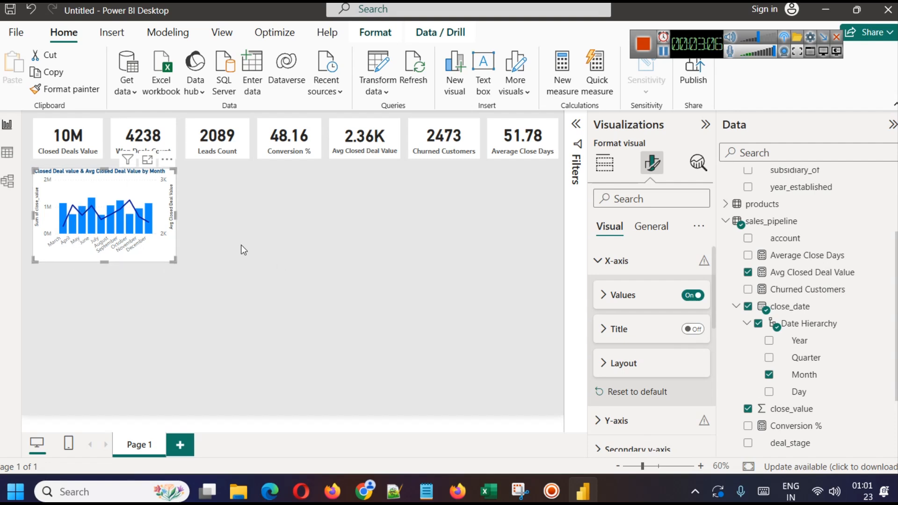
# Examine the combo chart in focus mode, checking the June column and October line values, and return to the report
pyautogui.click(148, 160)
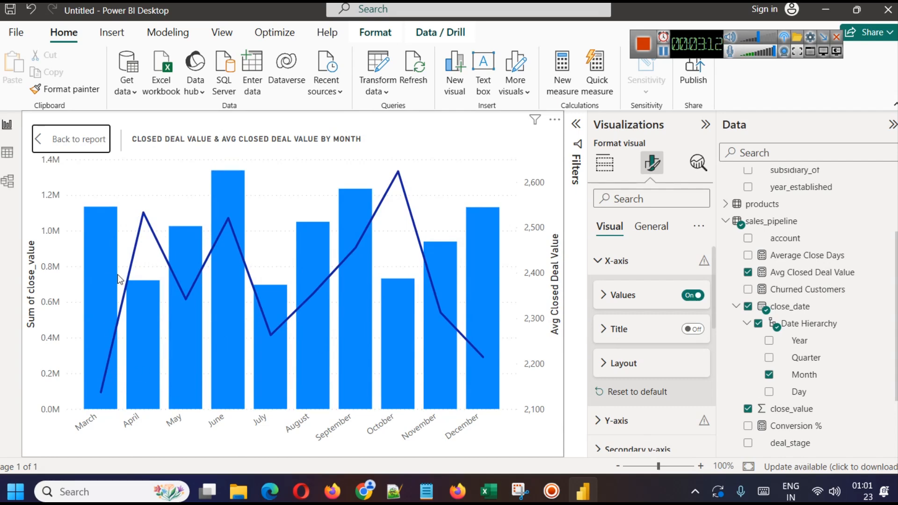
pyautogui.click(392, 189)
pyautogui.click(393, 189)
pyautogui.moveTo(230, 187)
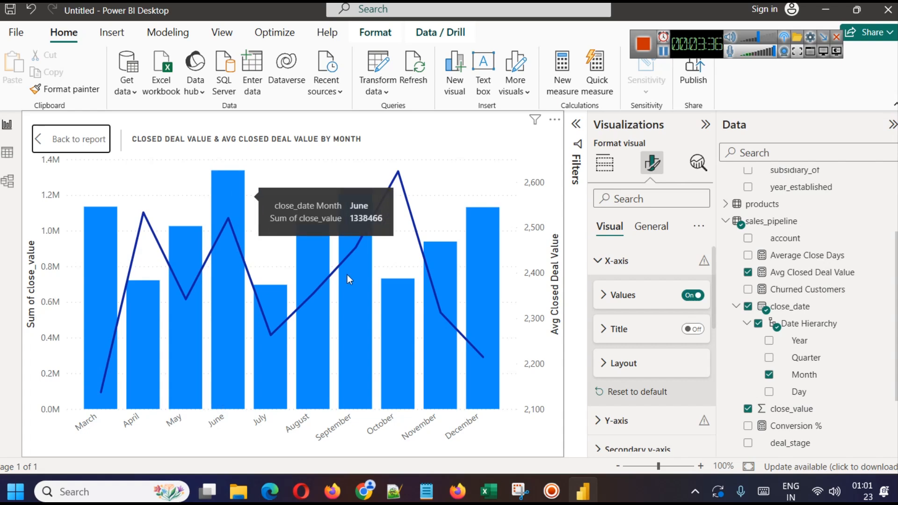
pyautogui.moveTo(398, 180)
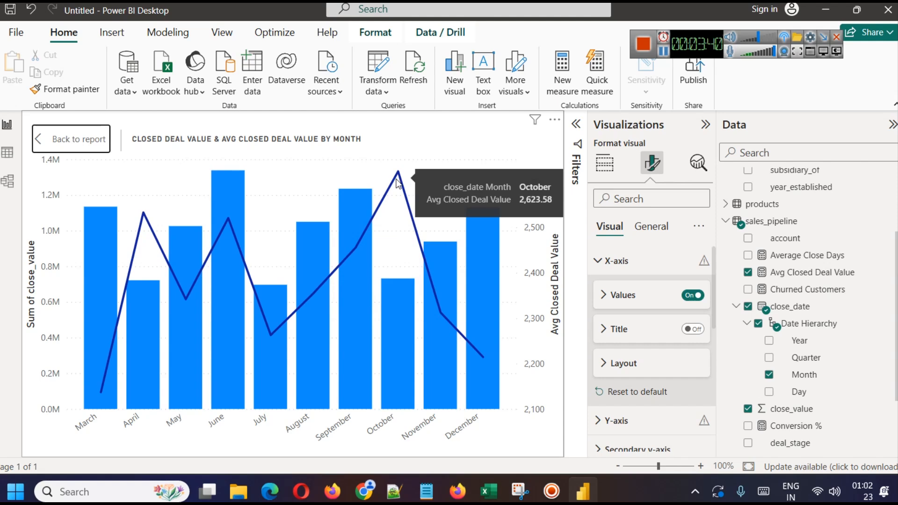
pyautogui.click(72, 139)
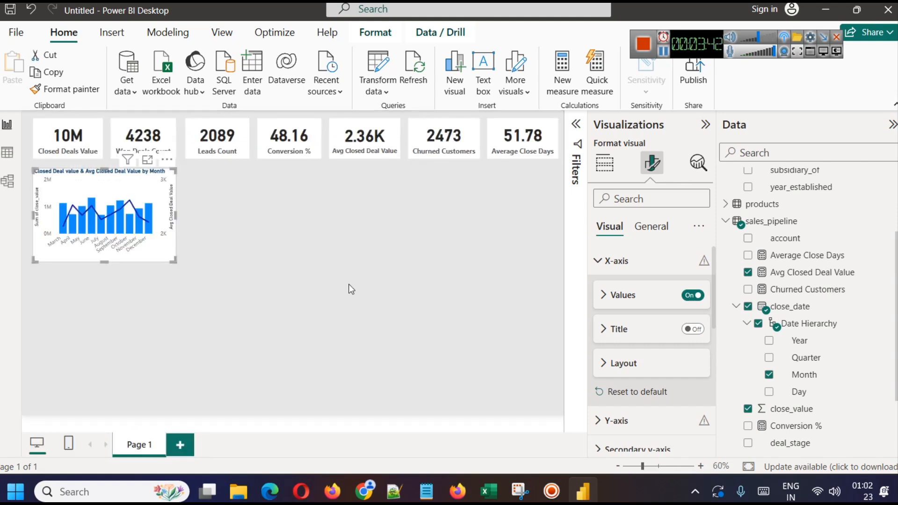
pyautogui.click(330, 256)
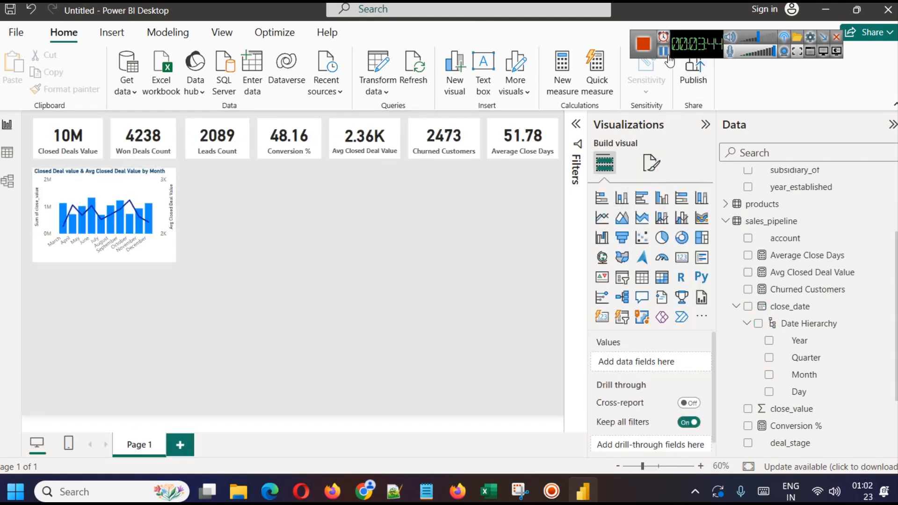
# Turn on data labels for the combo chart and inspect them in focus mode
pyautogui.click(80, 209)
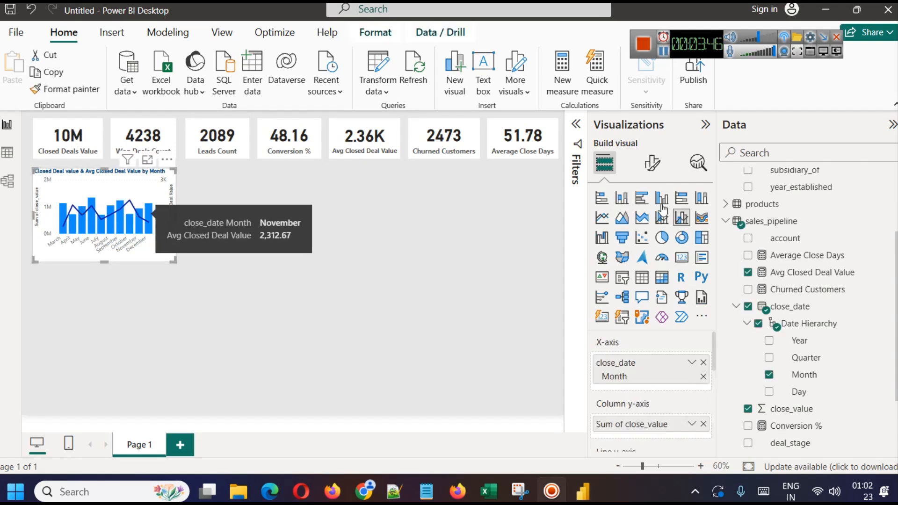
pyautogui.click(652, 163)
pyautogui.scroll(-4, 655, 374)
pyautogui.click(697, 380)
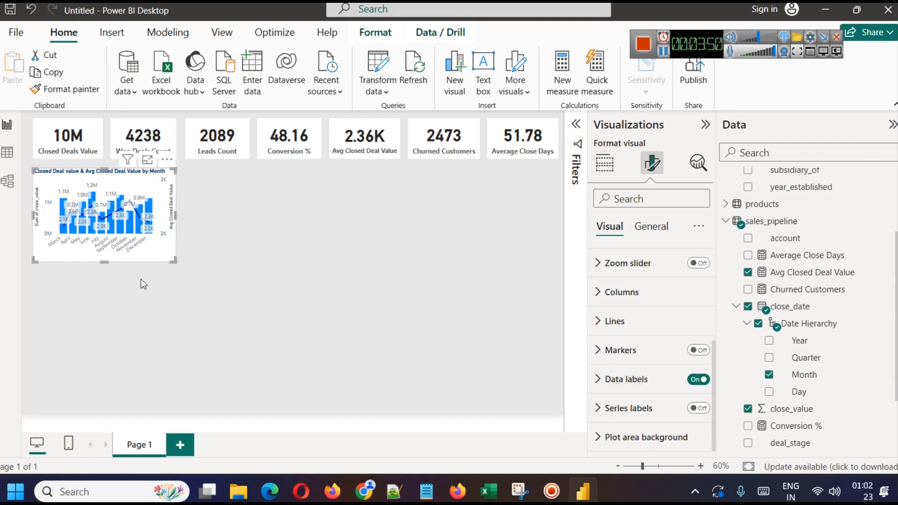
pyautogui.click(146, 160)
pyautogui.moveTo(397, 314)
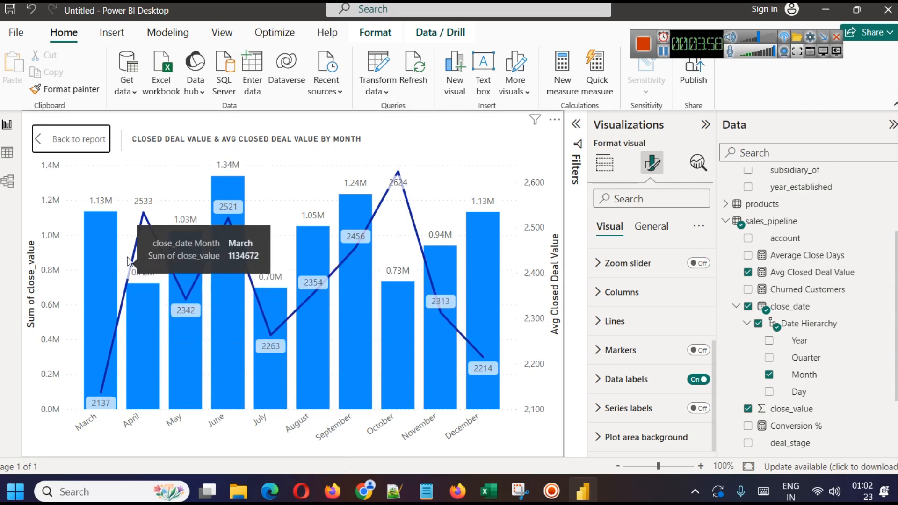
# Return from focus mode to the report and turn off the combo chart's data labels
pyautogui.click(51, 139)
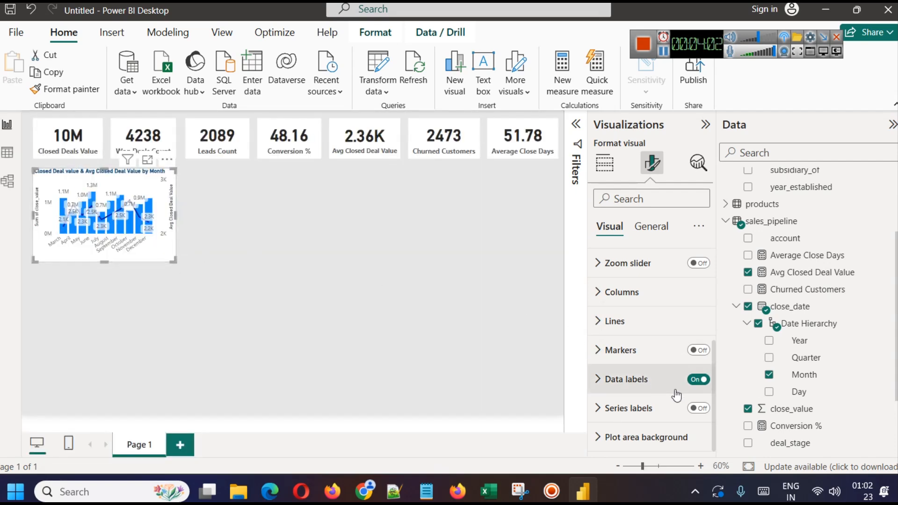
pyautogui.click(689, 383)
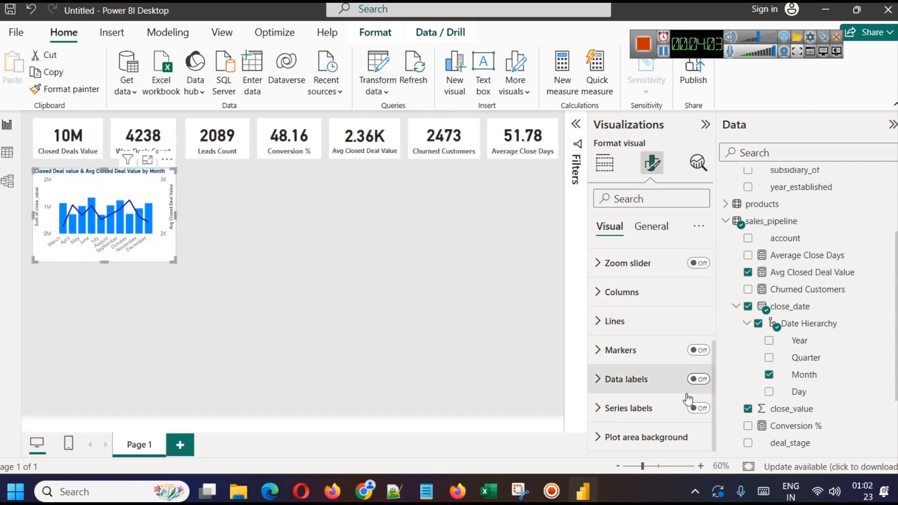
pyautogui.click(217, 301)
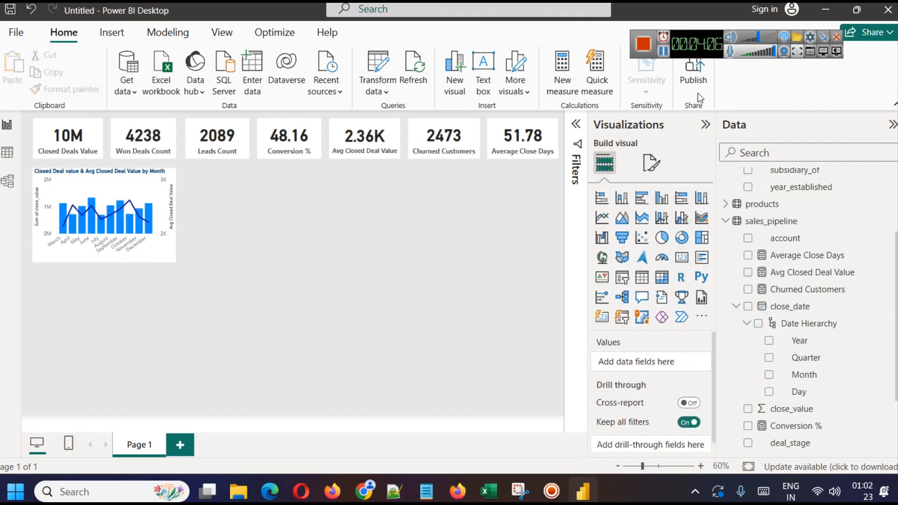
# Widen the combo chart so it spans the width of the first three KPI cards
pyautogui.click(157, 183)
pyautogui.moveTo(178, 217); pyautogui.dragTo(248, 216)
pyautogui.click(381, 263)
# Turn the data labels of the widened combo chart back on
pyautogui.click(209, 185)
pyautogui.click(652, 163)
pyautogui.scroll(-3, 664, 374)
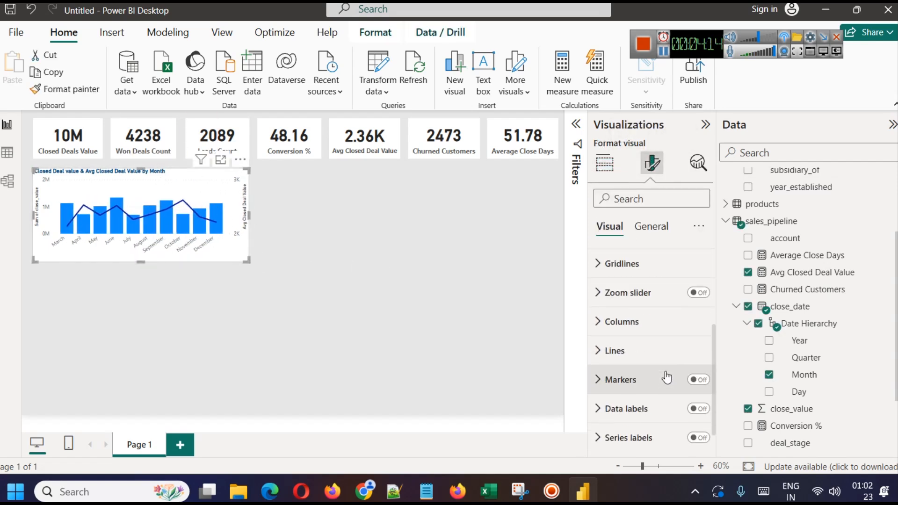
pyautogui.click(698, 409)
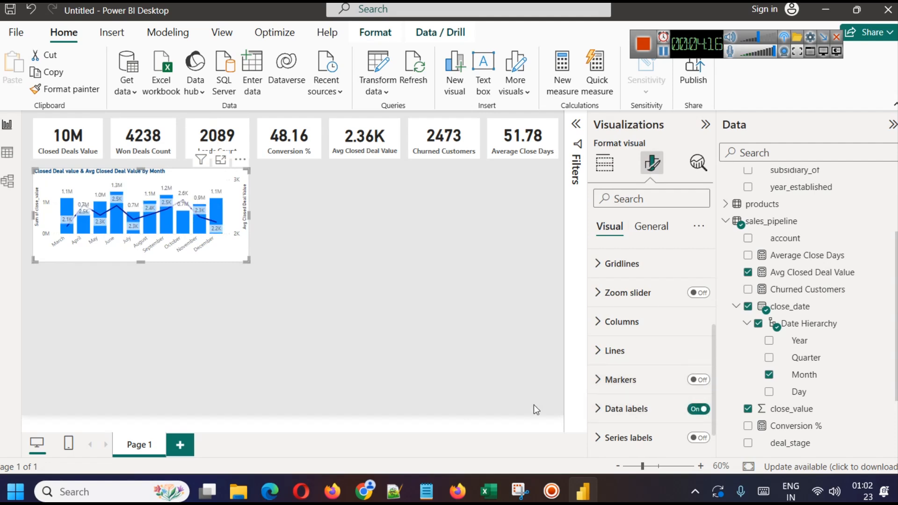
# Set the font size of the combo chart's data label values to 8 for all series
pyautogui.click(597, 409)
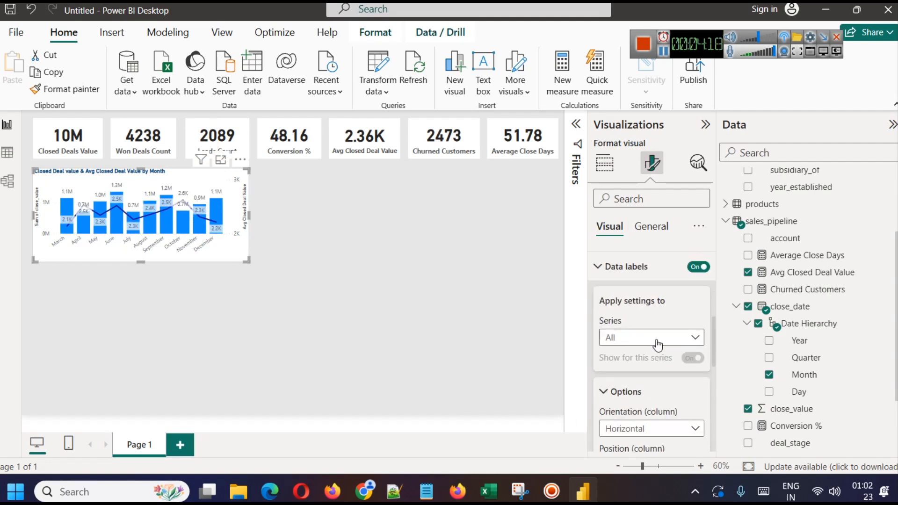
pyautogui.scroll(-4, 649, 350)
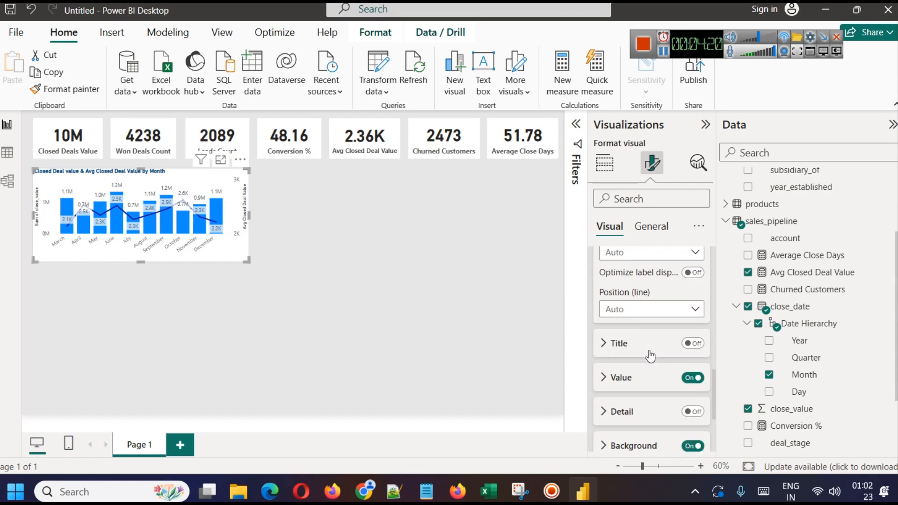
pyautogui.scroll(-2, 650, 355)
pyautogui.click(622, 306)
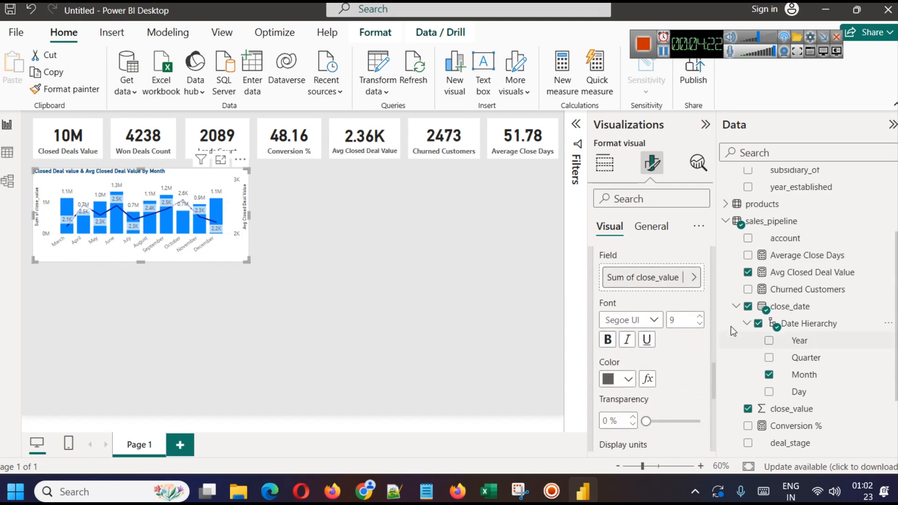
pyautogui.click(700, 323)
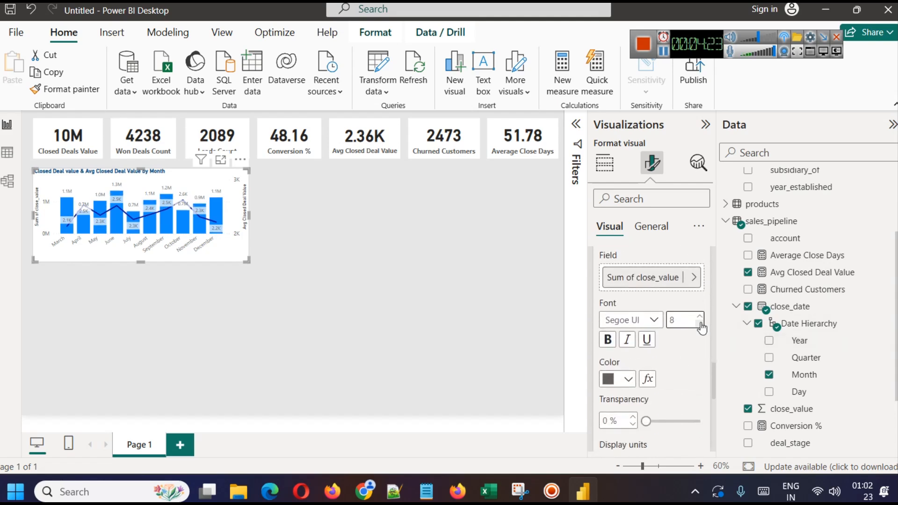
pyautogui.click(285, 304)
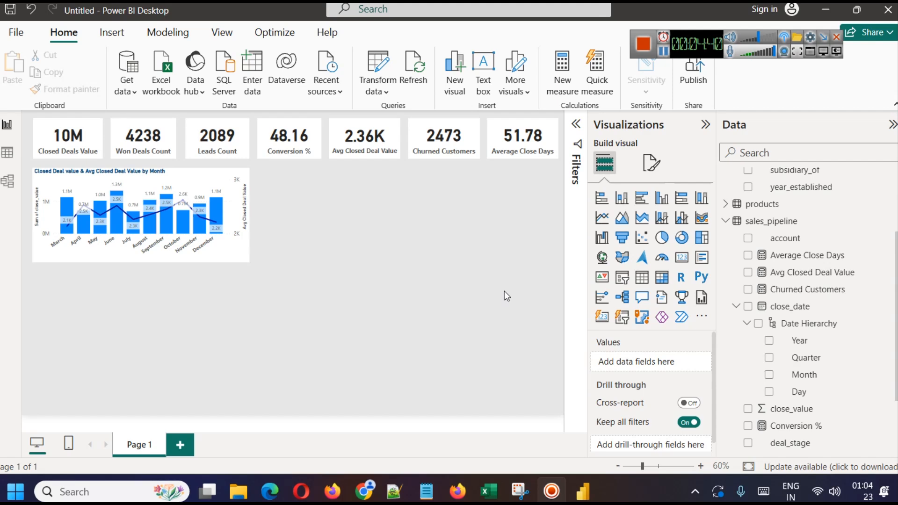
# Clear the Won filter on deal_stage in the sales_pipeline table by selecting all stages, and return to the report view
pyautogui.click(11, 156)
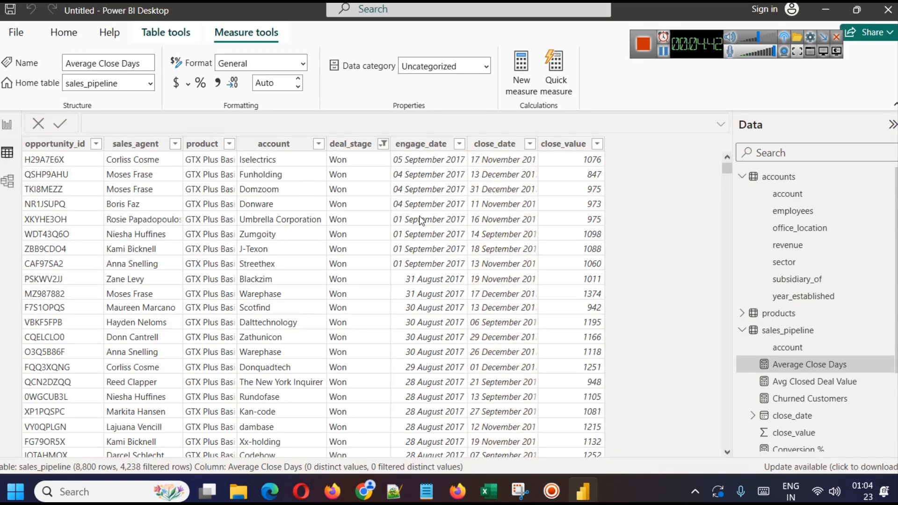
pyautogui.click(383, 144)
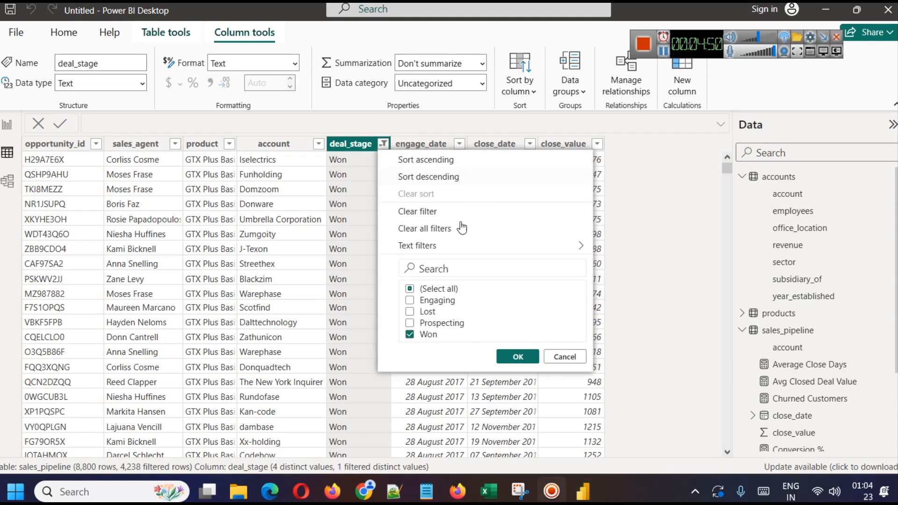
pyautogui.click(410, 289)
pyautogui.click(411, 289)
pyautogui.click(514, 356)
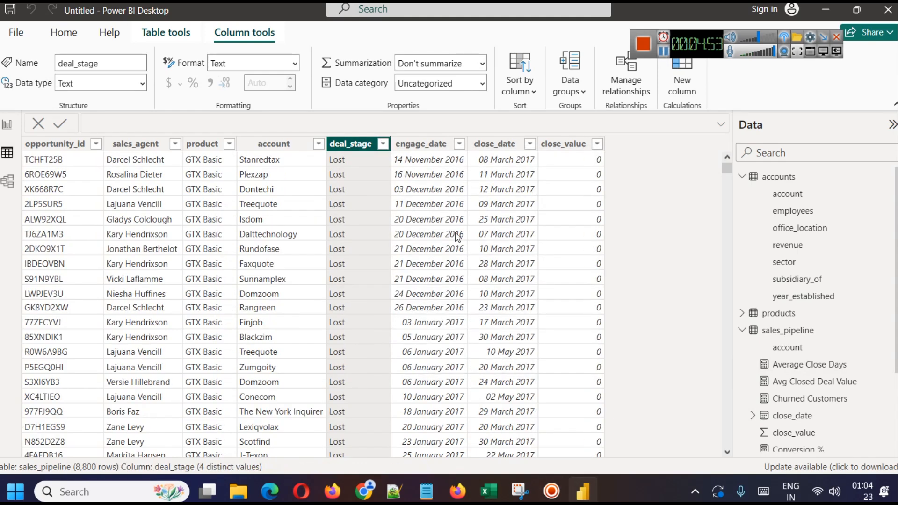
pyautogui.click(10, 124)
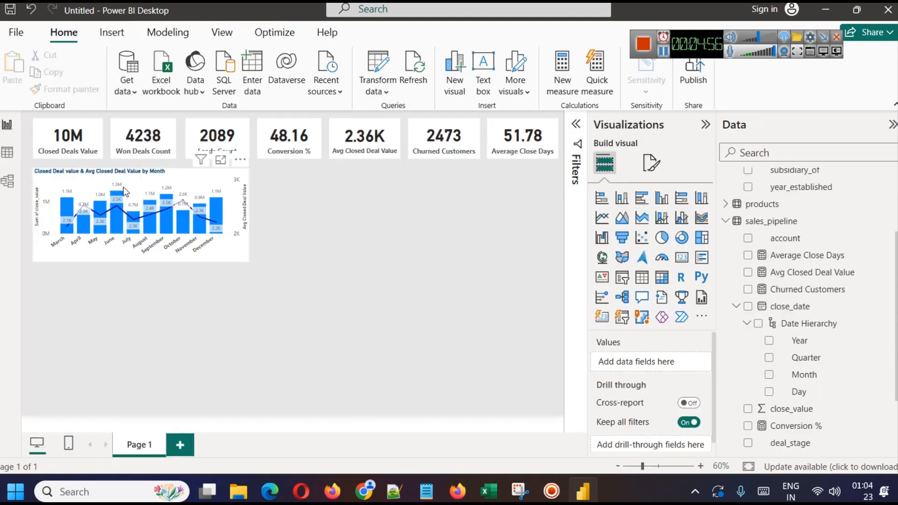
# Insert a funnel chart beside the combo chart and assign deal_stage as its category
pyautogui.click(622, 237)
pyautogui.moveTo(101, 307); pyautogui.dragTo(325, 200)
pyautogui.click(517, 300)
pyautogui.click(421, 191)
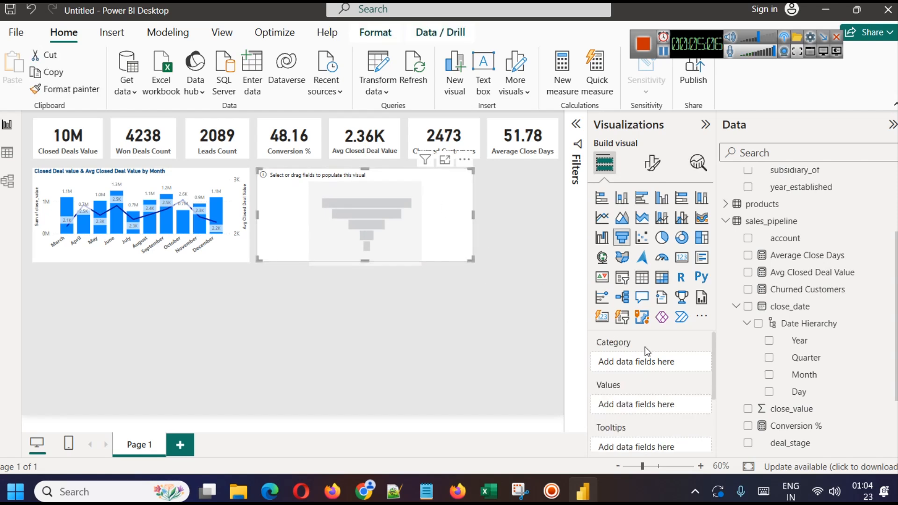
pyautogui.click(736, 306)
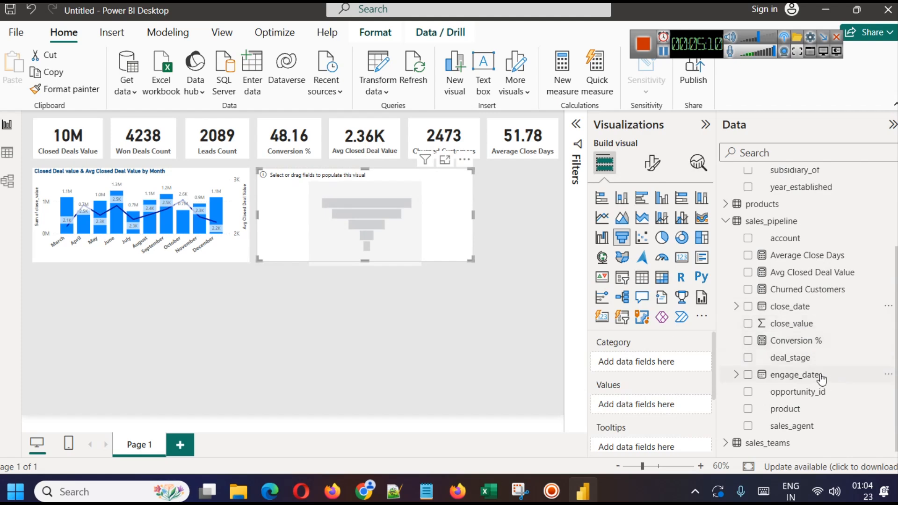
pyautogui.moveTo(817, 361); pyautogui.dragTo(647, 361)
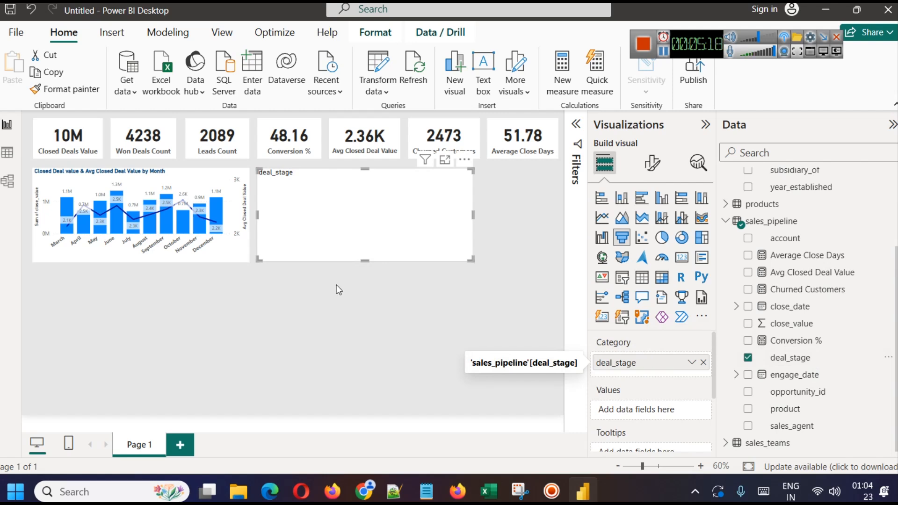
# Copy the combo chart's formatting onto the funnel chart with Format Painter and add the count of opportunity_id as its values
pyautogui.click(217, 182)
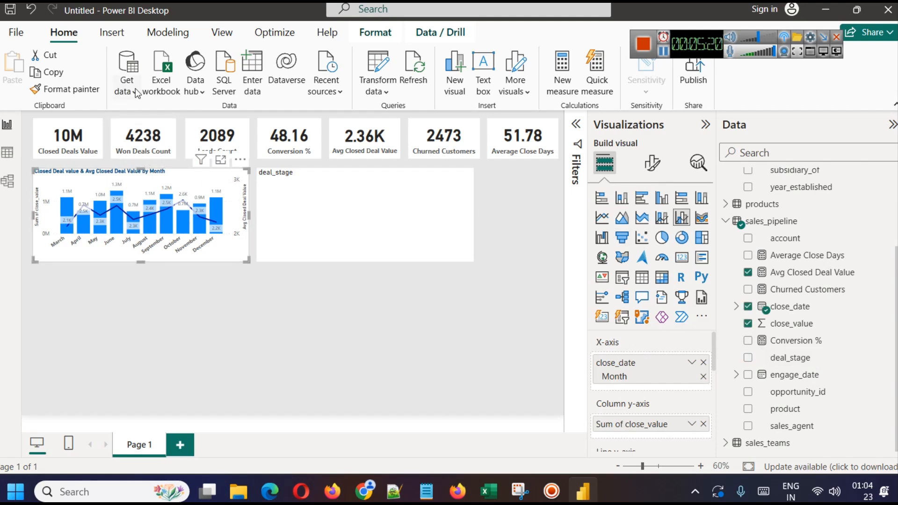
pyautogui.click(411, 249)
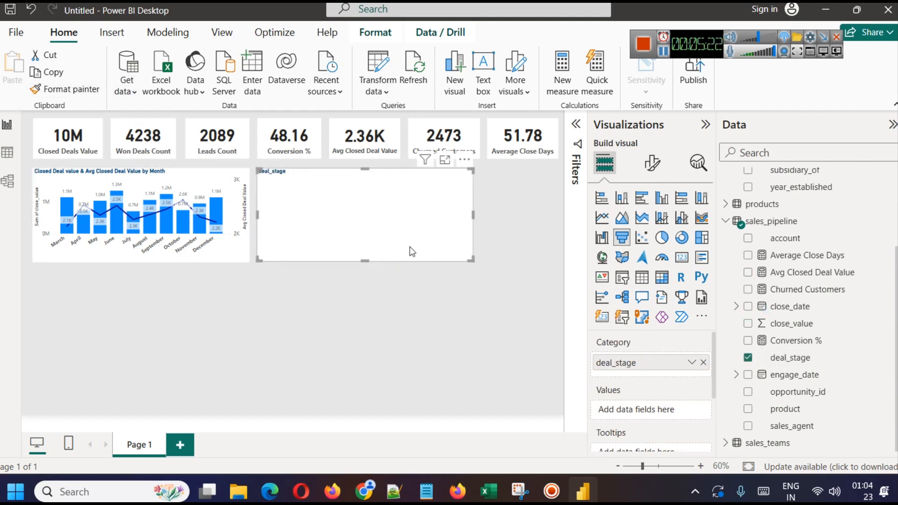
pyautogui.click(476, 322)
pyautogui.click(367, 219)
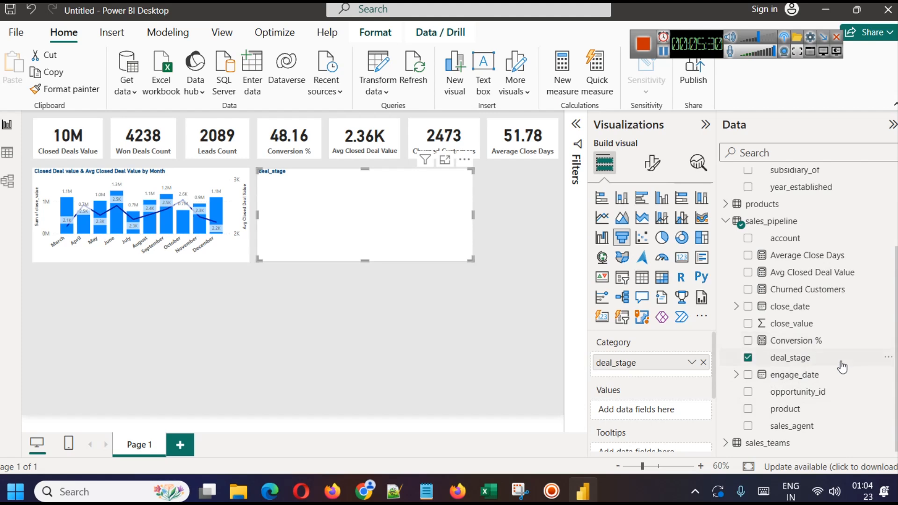
pyautogui.moveTo(834, 392); pyautogui.dragTo(632, 411)
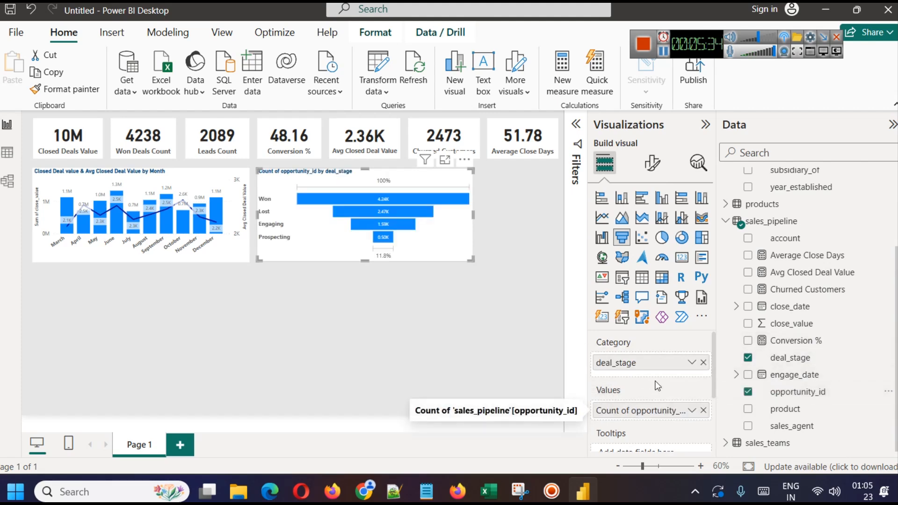
# Examine the funnel chart's stage counts and percentages in focus mode and return to the report
pyautogui.click(445, 160)
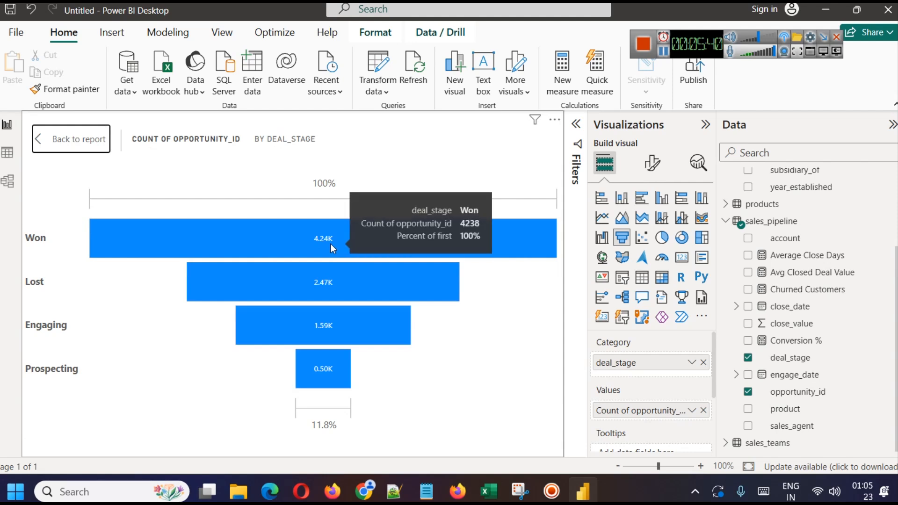
pyautogui.moveTo(259, 278)
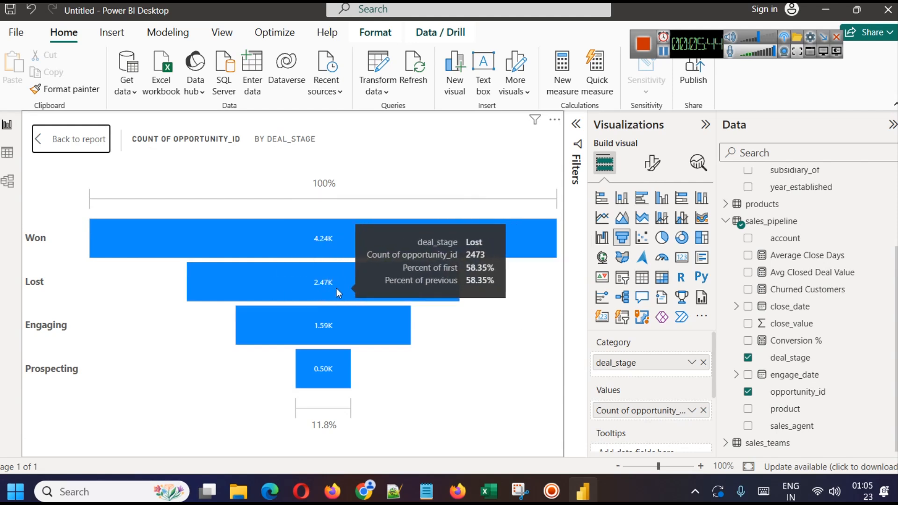
pyautogui.moveTo(349, 337)
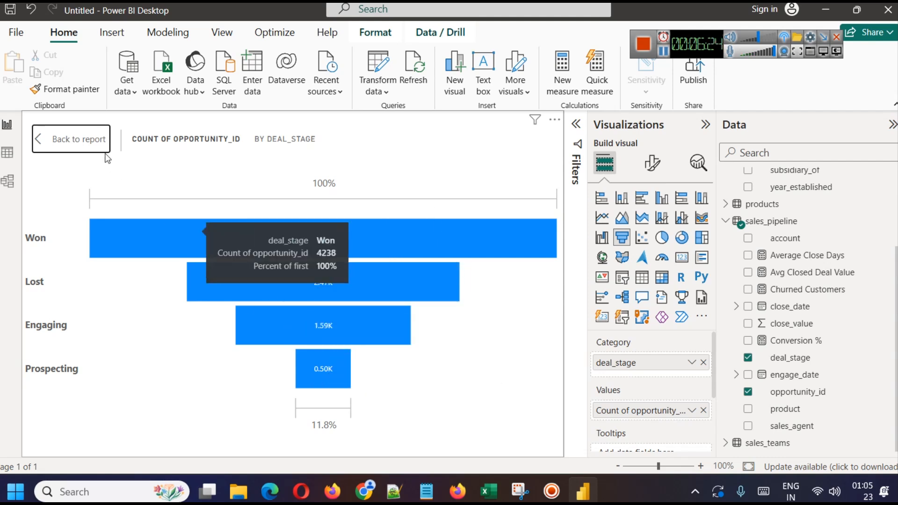
pyautogui.click(81, 149)
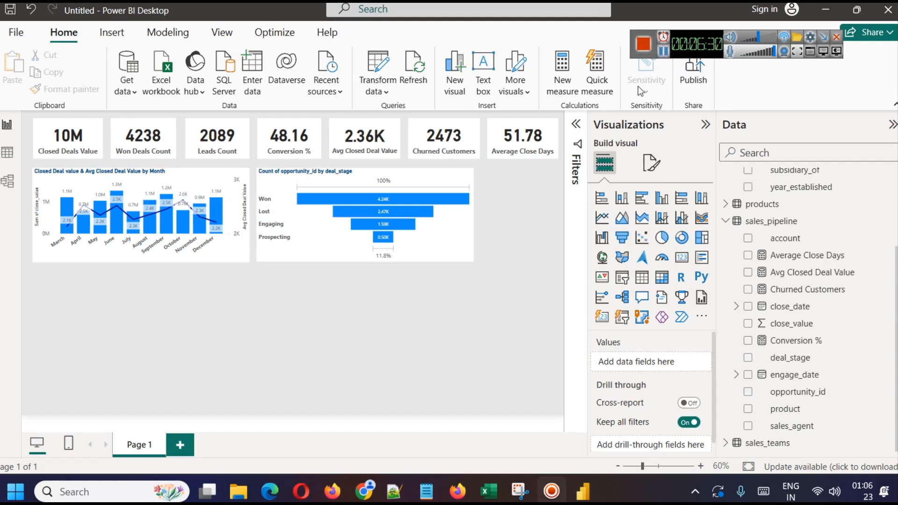
# Try Percent of first and Percent of previous as the funnel chart's data label contents
pyautogui.click(451, 176)
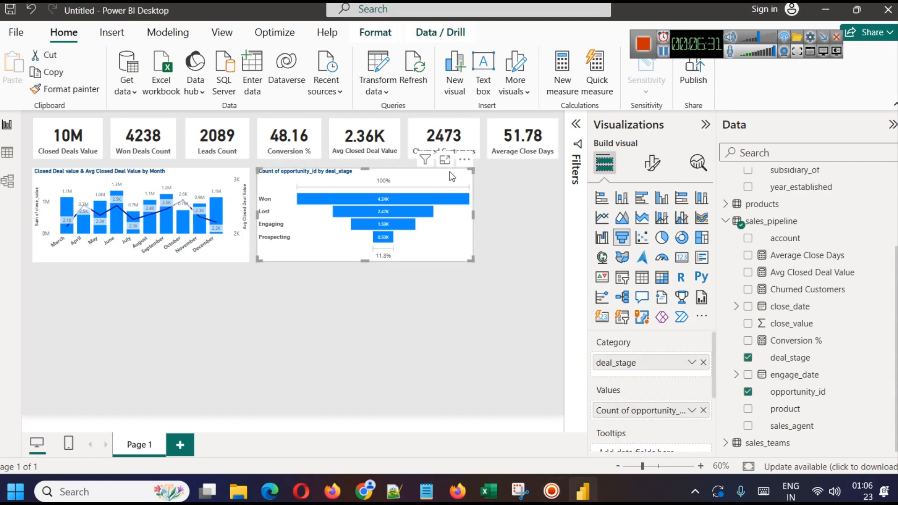
pyautogui.click(651, 162)
pyautogui.click(615, 293)
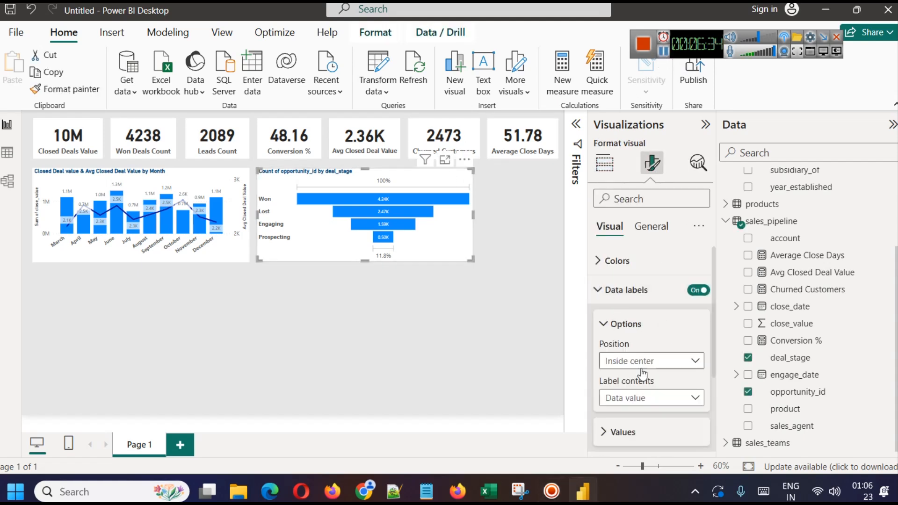
pyautogui.scroll(-2, 645, 365)
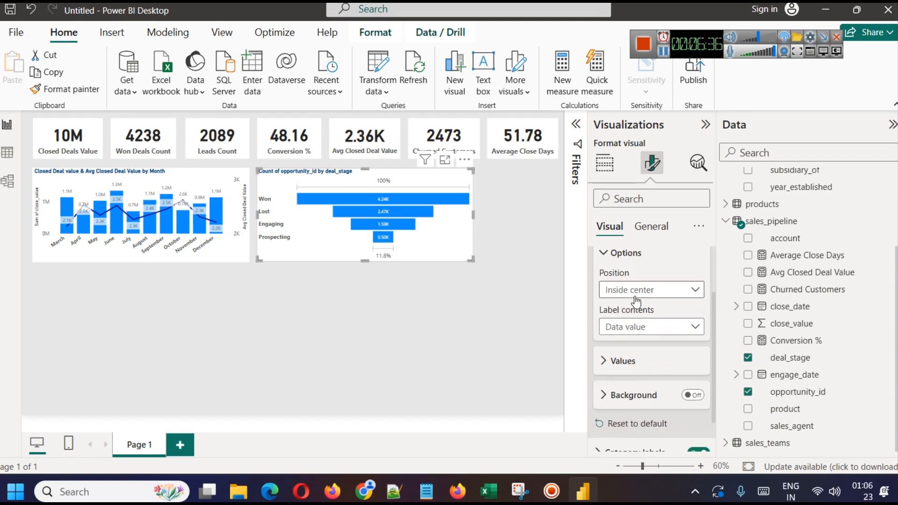
pyautogui.click(649, 327)
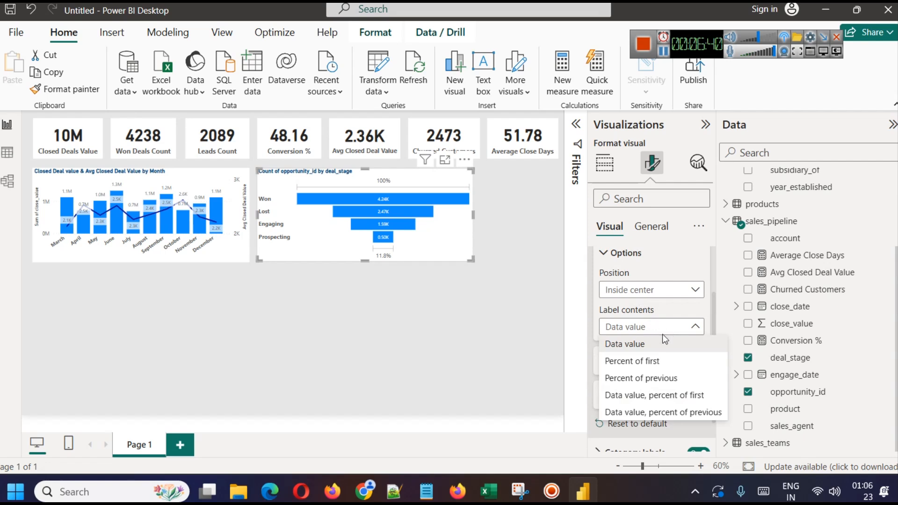
pyautogui.click(645, 361)
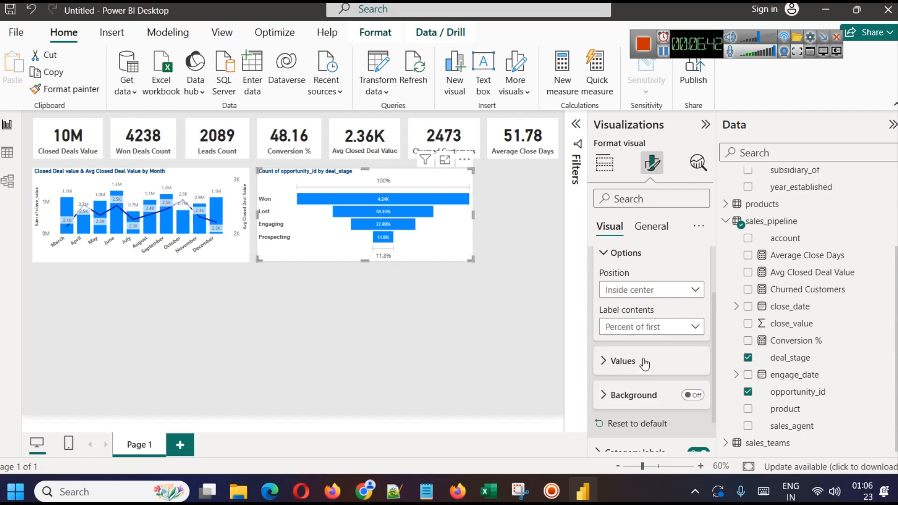
pyautogui.click(649, 328)
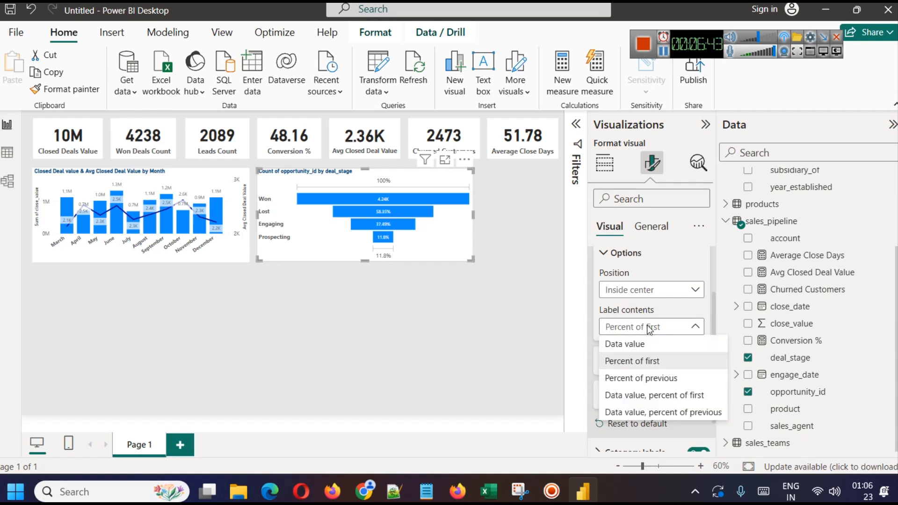
pyautogui.click(643, 378)
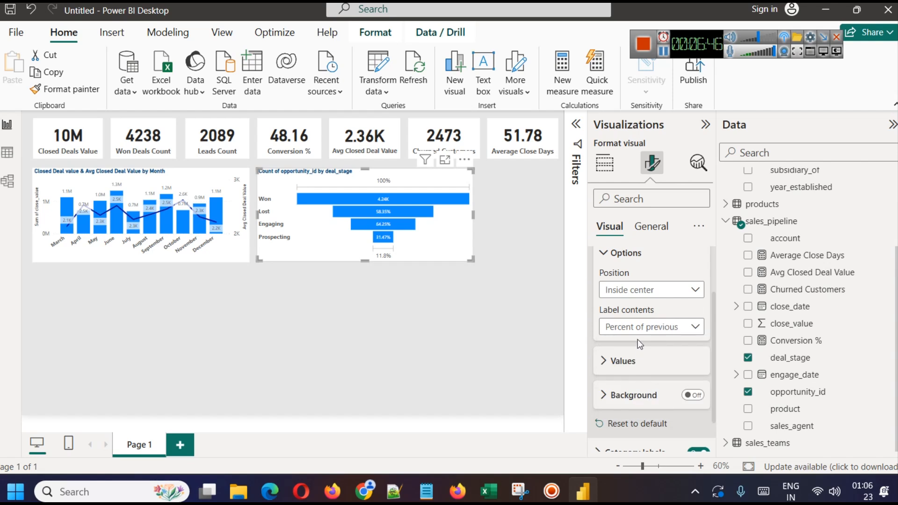
# Try the funnel labels with data value plus percent of first, ending on the Data value, percent of previous option
pyautogui.click(640, 327)
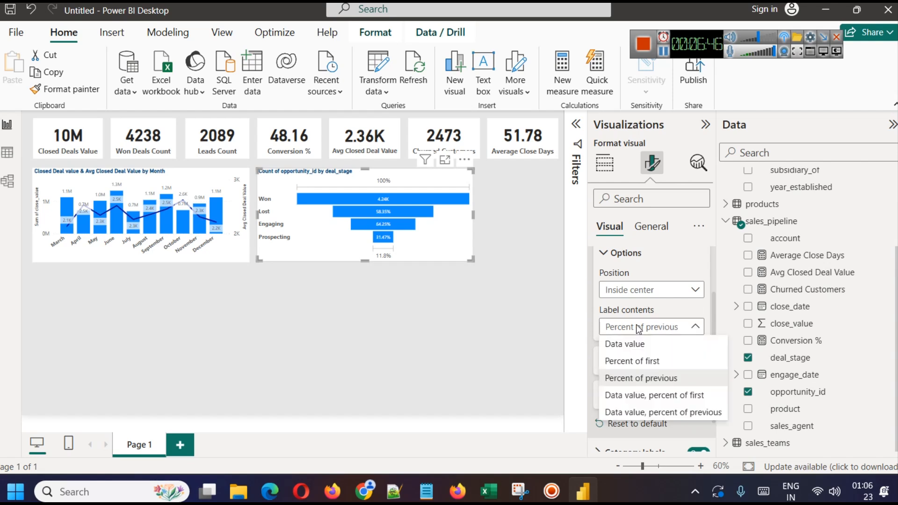
pyautogui.click(659, 396)
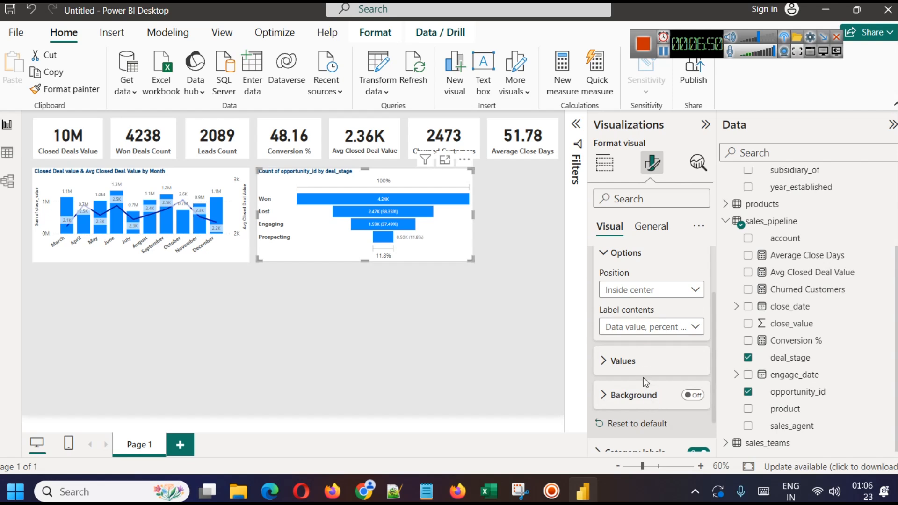
pyautogui.click(637, 327)
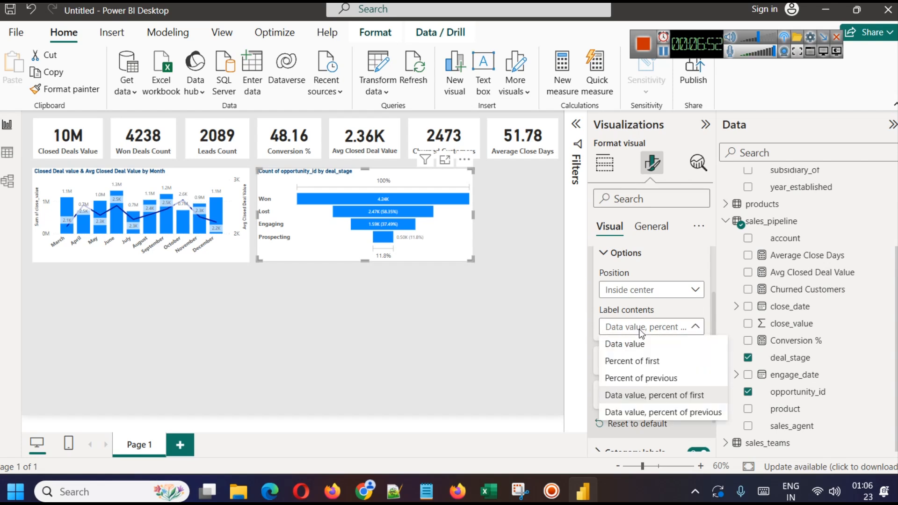
pyautogui.click(654, 413)
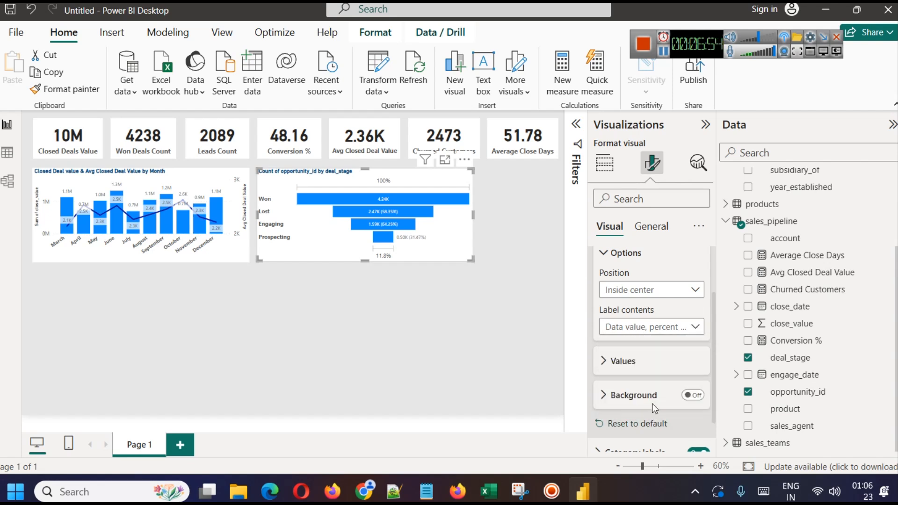
# Examine the funnel chart's stage values and percentages in focus mode and return to the report
pyautogui.click(445, 159)
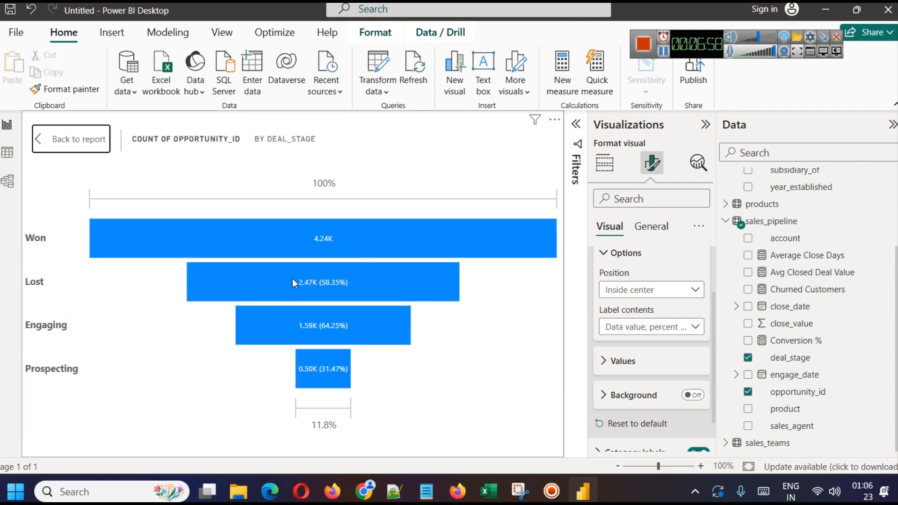
pyautogui.moveTo(307, 281)
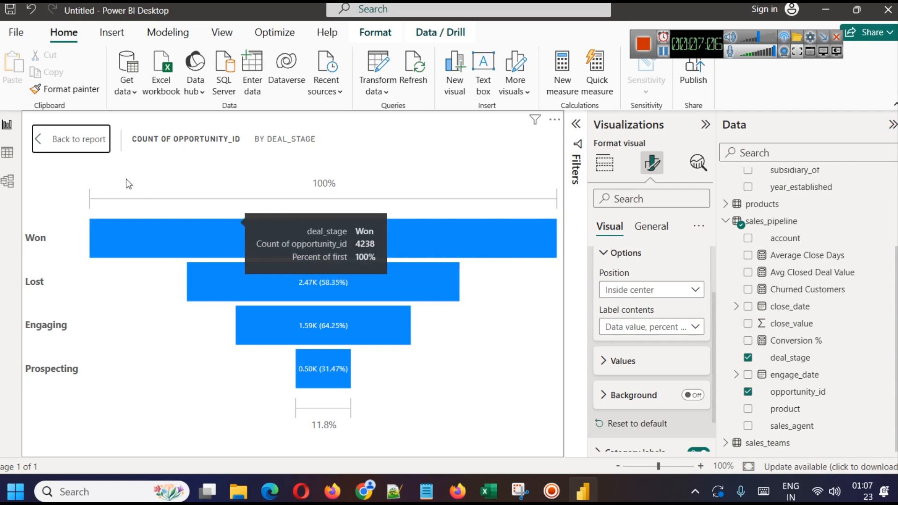
pyautogui.click(72, 142)
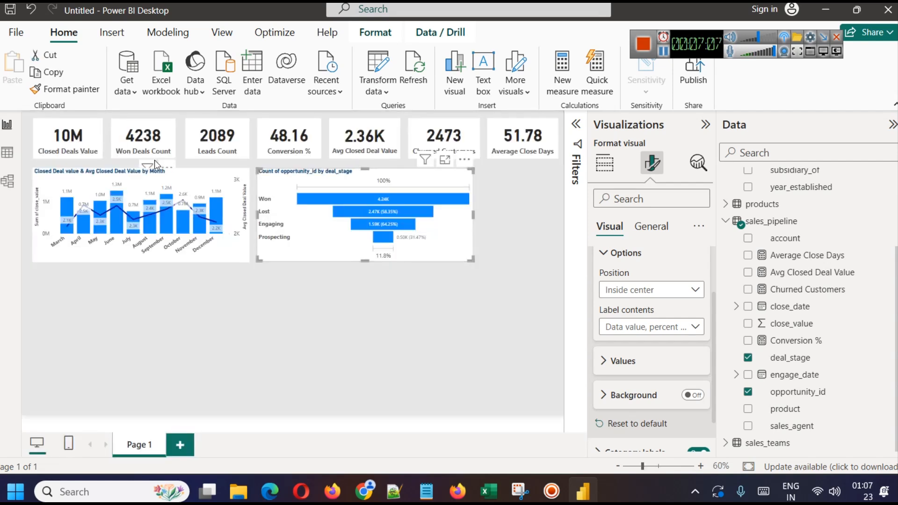
# Set the funnel chart's label contents to Data value, percent of first
pyautogui.click(640, 327)
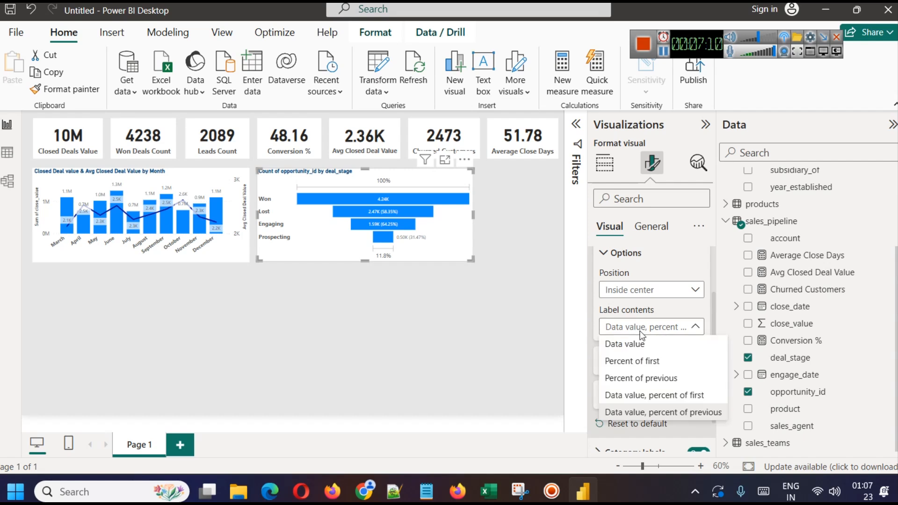
pyautogui.click(649, 397)
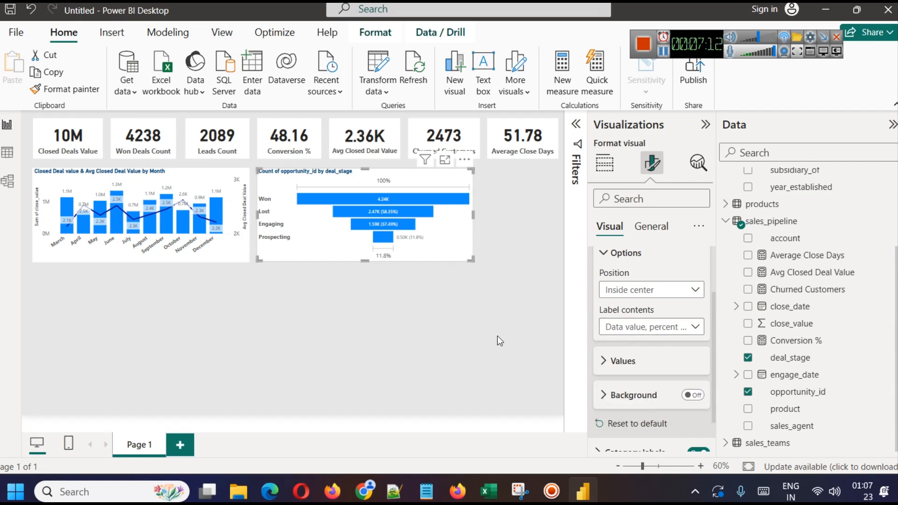
pyautogui.click(507, 254)
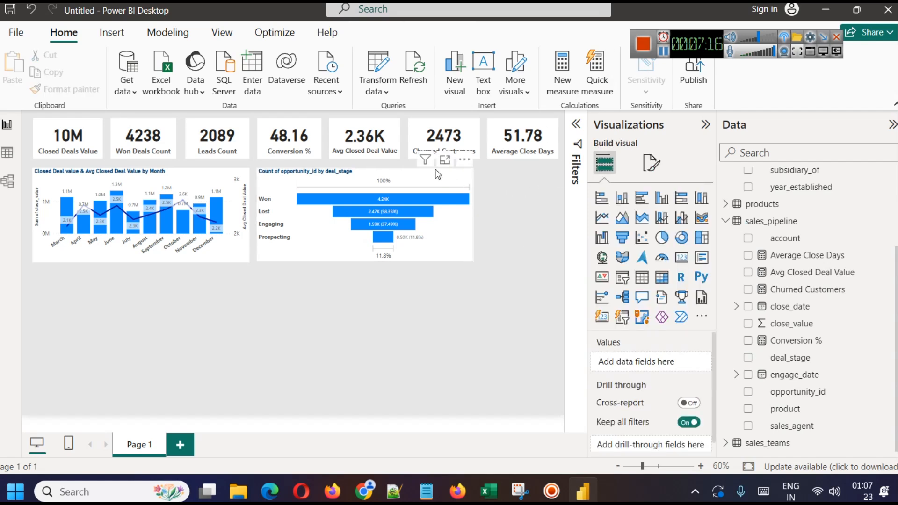
# Set the funnel chart's label contents to Data value, percent of previous, and widen the chart to the end of the KPI card row
pyautogui.click(450, 189)
pyautogui.click(652, 162)
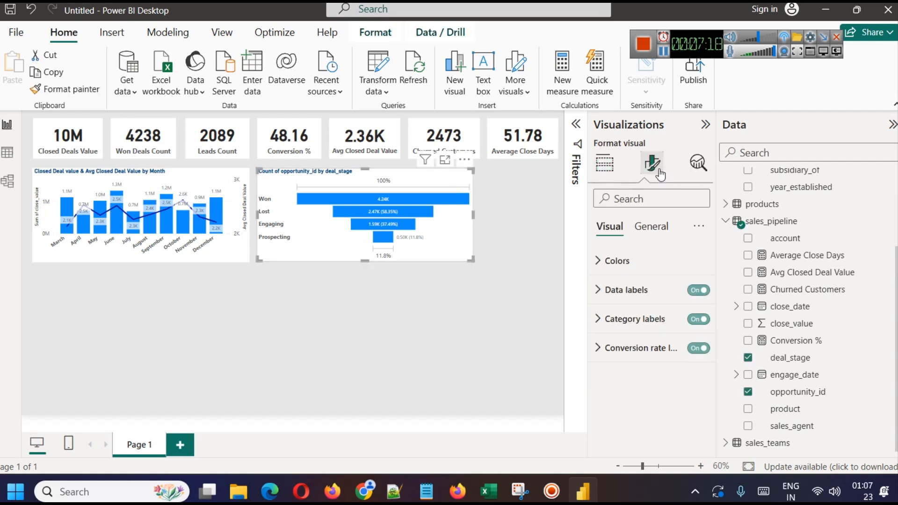
pyautogui.click(635, 289)
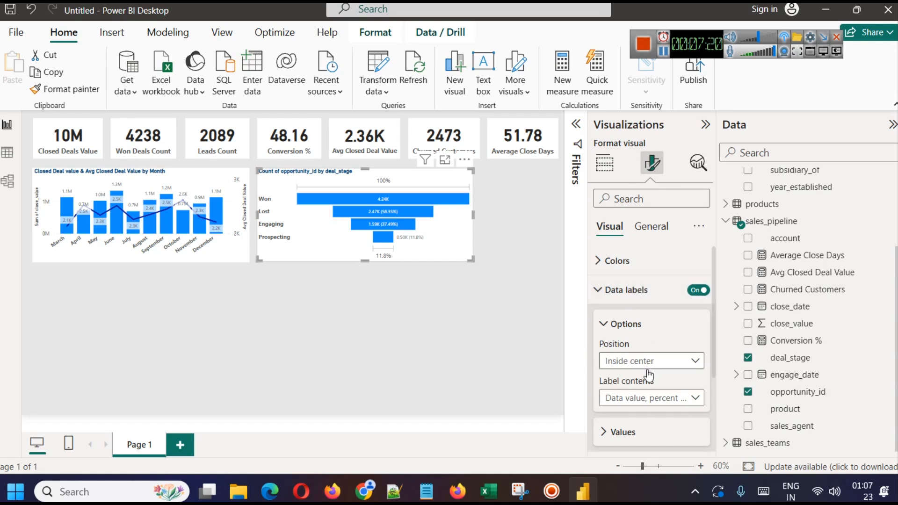
pyautogui.click(663, 399)
pyautogui.click(662, 380)
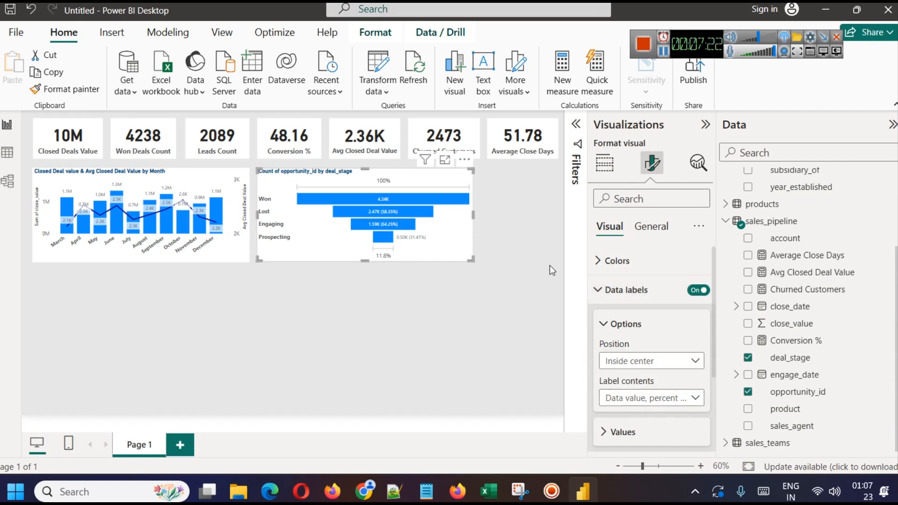
pyautogui.moveTo(472, 219); pyautogui.dragTo(556, 214)
pyautogui.click(457, 305)
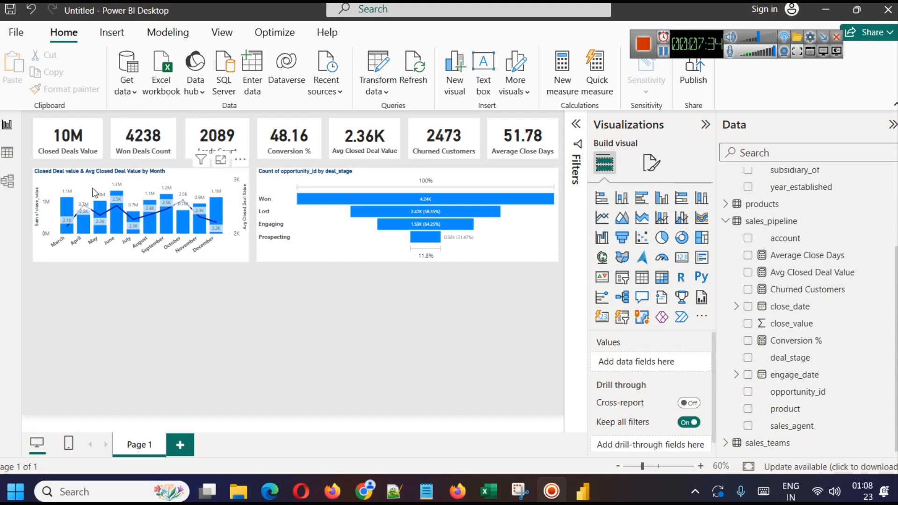
# Duplicate the monthly combo chart and place the copy directly beneath the original
pyautogui.click(125, 180)
pyautogui.hotkey('ctrl', 'c')
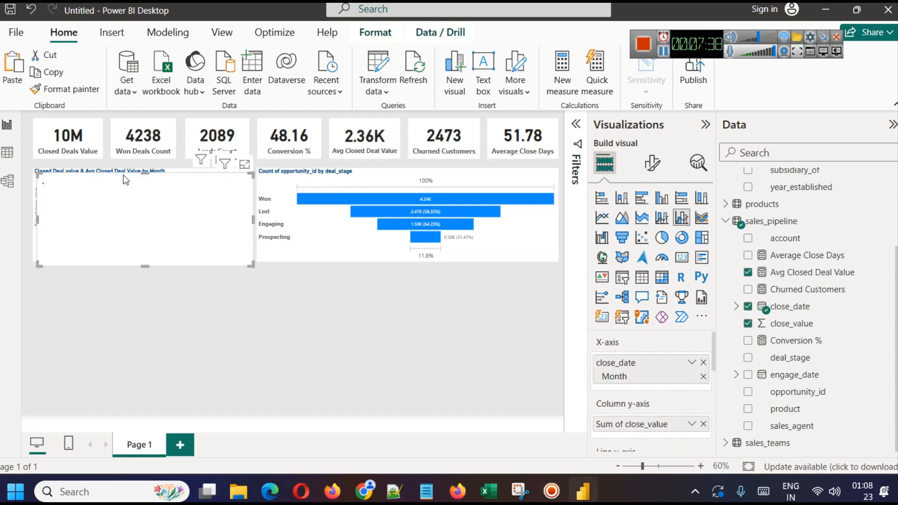
pyautogui.hotkey('ctrl', 'v')
pyautogui.moveTo(117, 274); pyautogui.dragTo(128, 280)
pyautogui.click(326, 319)
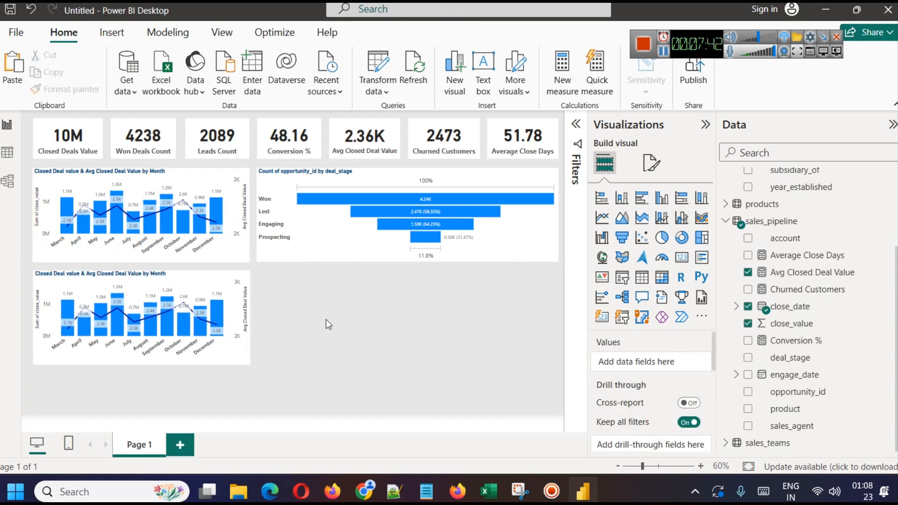
# Convert the copied combo chart into a clustered column chart and remove all of its fields
pyautogui.click(228, 283)
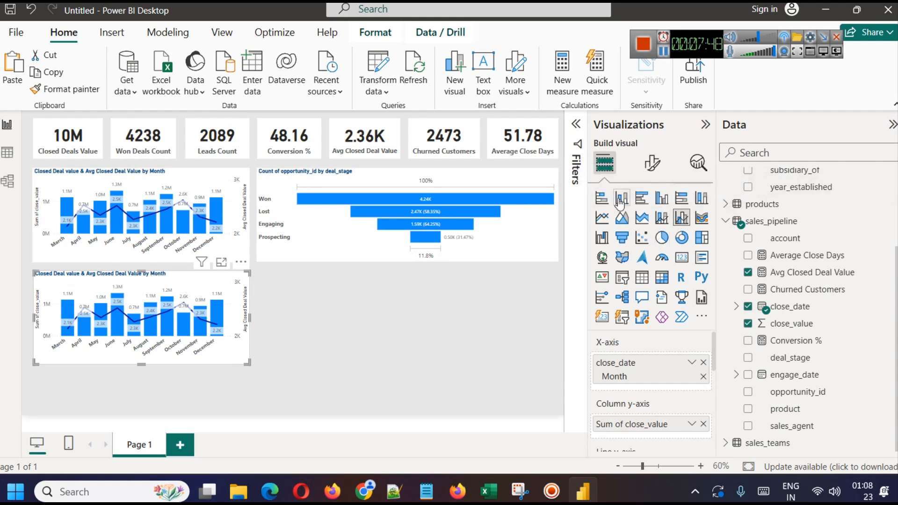
pyautogui.click(662, 197)
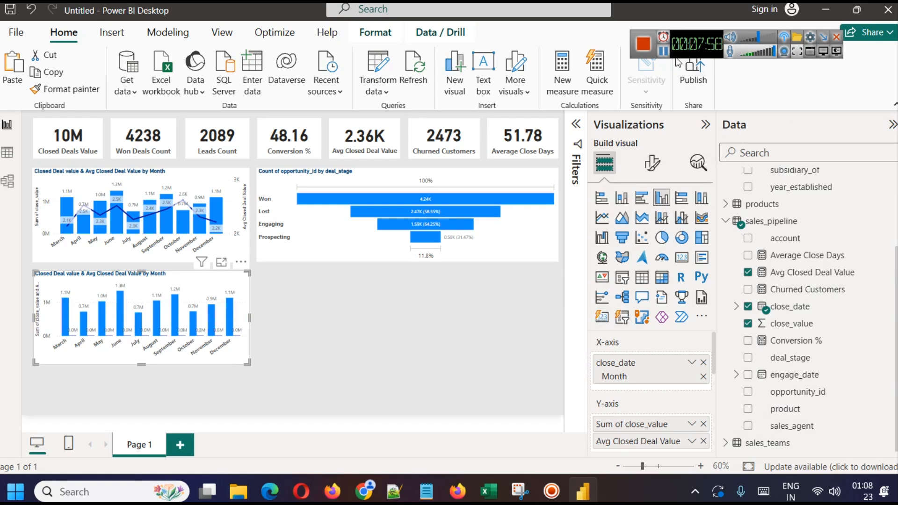
pyautogui.click(663, 52)
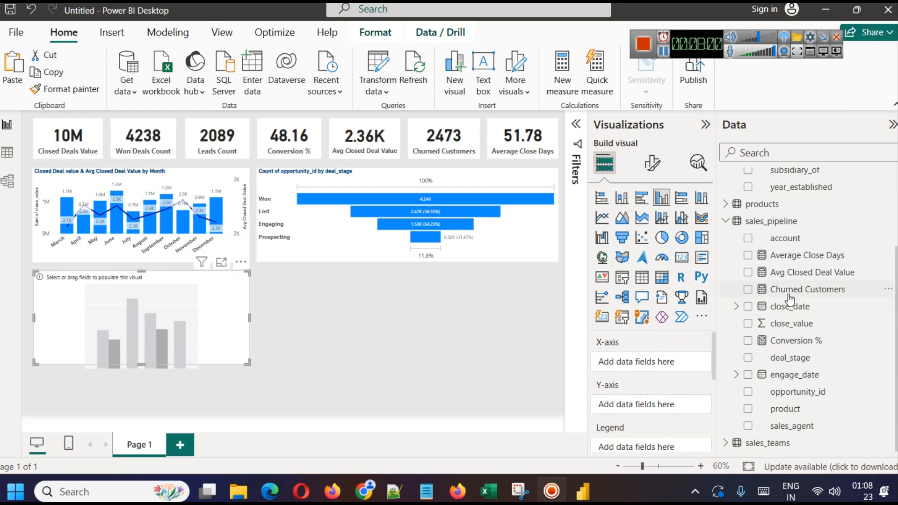
# Assign the close_date Month to the new column chart's x-axis and the Churned Customers measure to its y-axis
pyautogui.click(738, 310)
pyautogui.moveTo(800, 375); pyautogui.dragTo(654, 367)
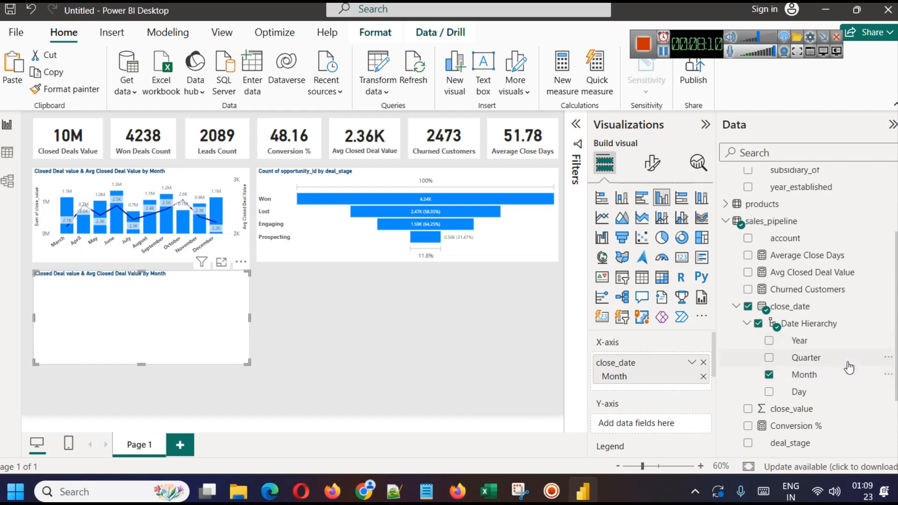
pyautogui.scroll(-3, 849, 368)
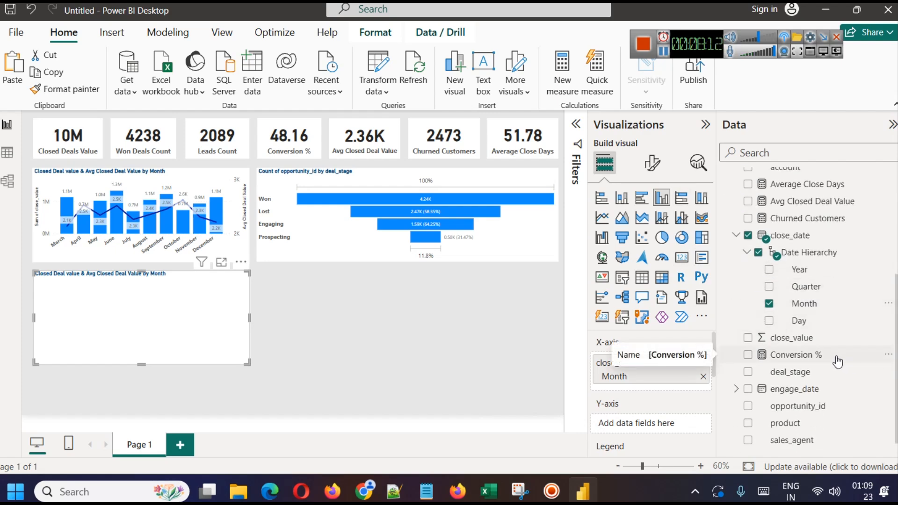
pyautogui.scroll(6, 834, 348)
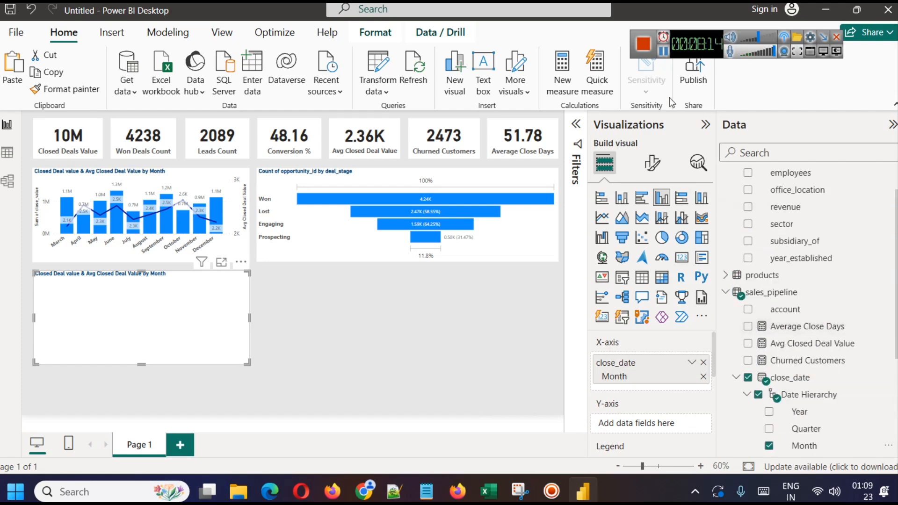
pyautogui.moveTo(811, 358); pyautogui.dragTo(673, 423)
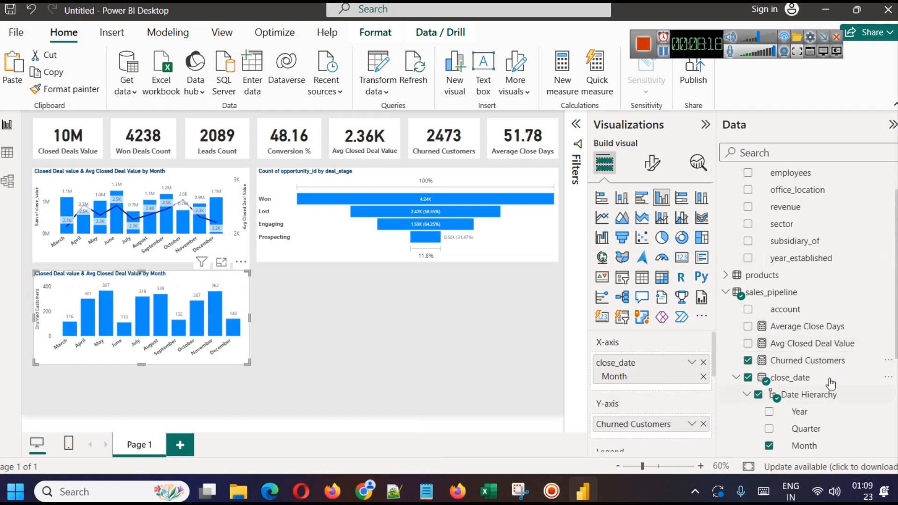
# Create a Won Customers measure from the Churned Customers formula, counting sales_pipeline rows where deal_stage is "Won"
pyautogui.click(807, 360)
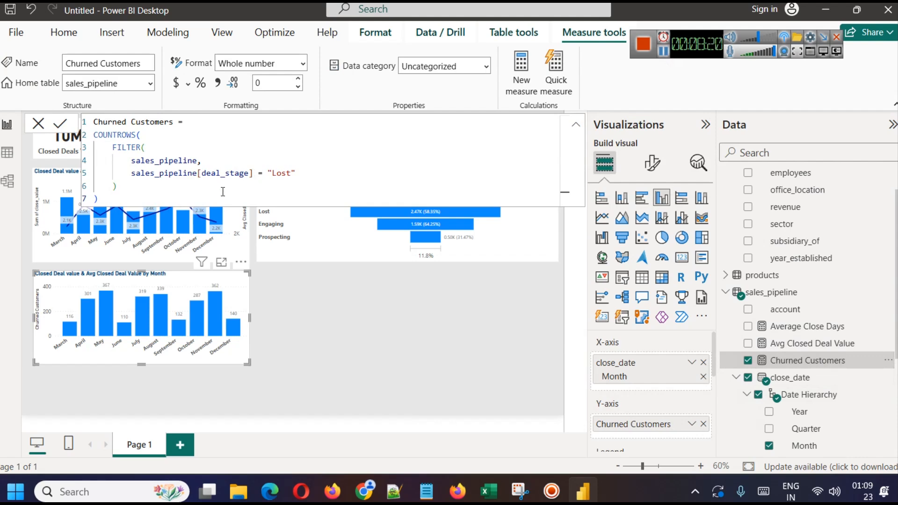
pyautogui.hotkey('ctrl', 'a')
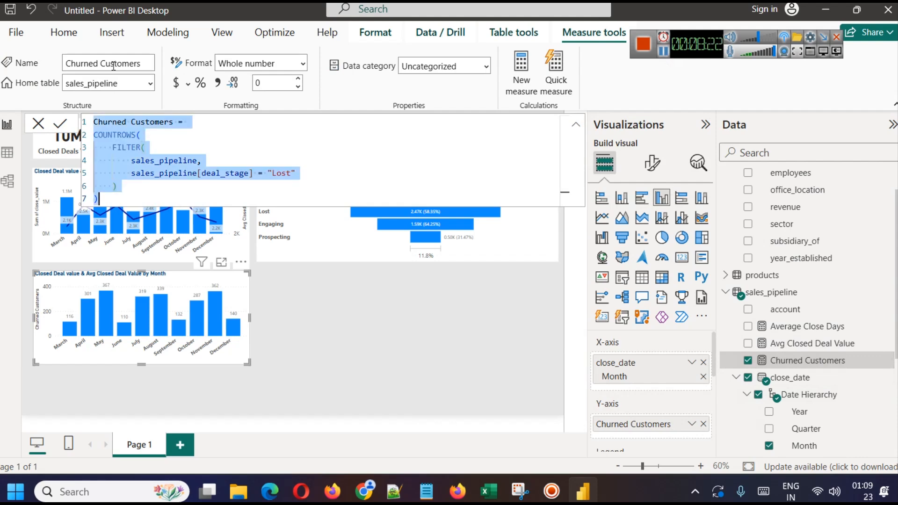
pyautogui.click(155, 36)
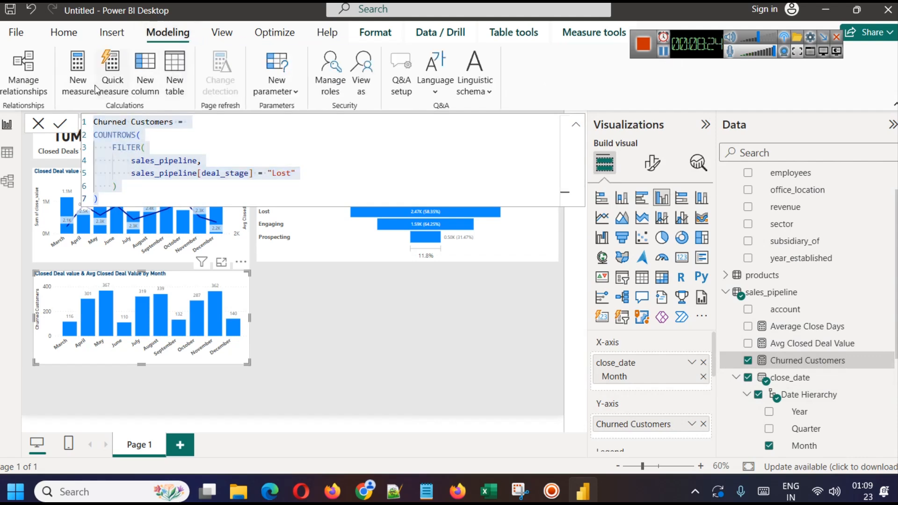
pyautogui.click(78, 80)
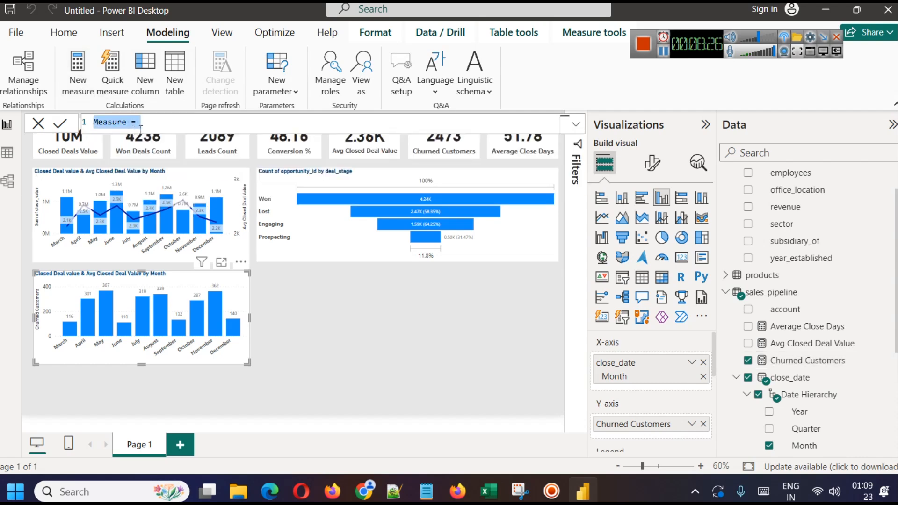
pyautogui.hotkey('ctrl', 'v')
pyautogui.moveTo(94, 122); pyautogui.dragTo(128, 126)
pyautogui.write('Won')
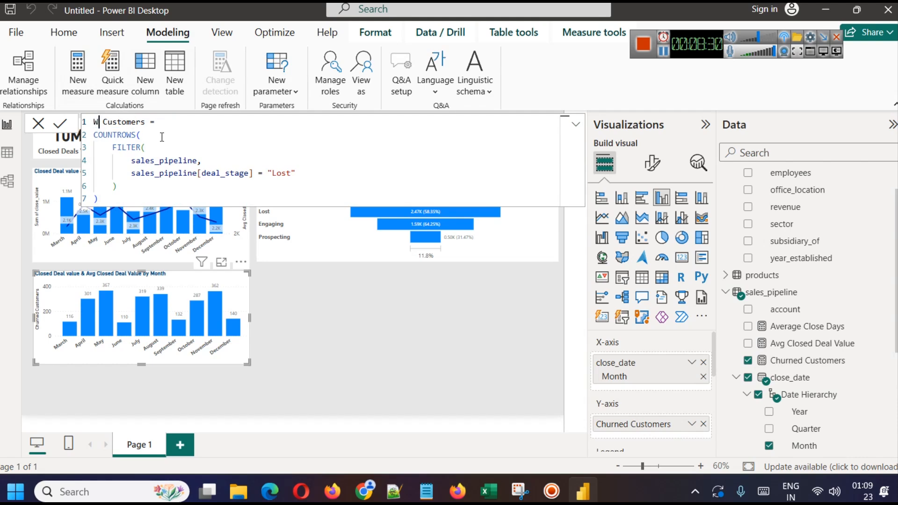
pyautogui.doubleClick(284, 173)
pyautogui.write('Won')
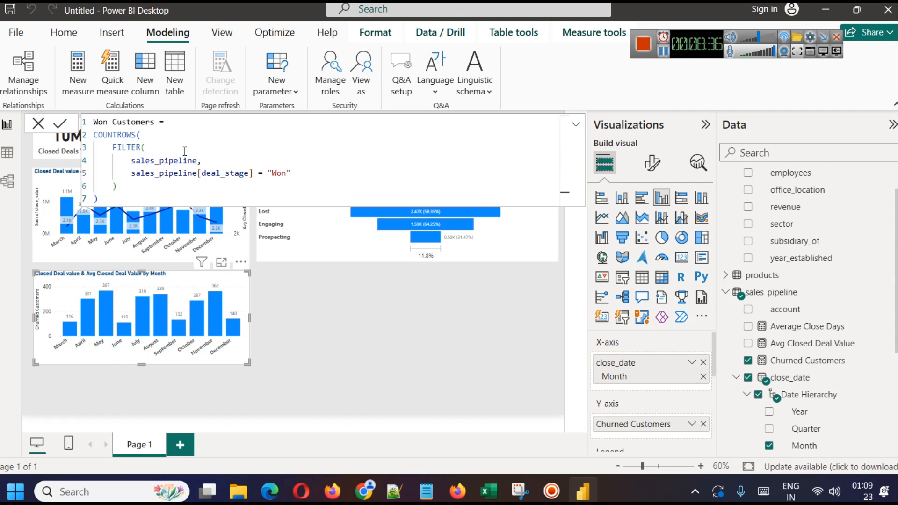
pyautogui.click(439, 332)
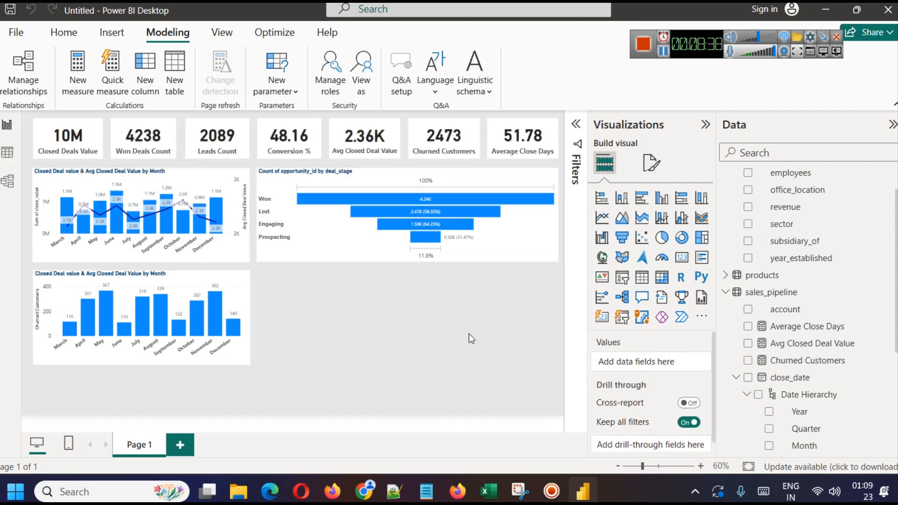
# Add the Won Customers measure ahead of Churned Customers on the lower column chart's y-axis and review the chart in focus mode
pyautogui.click(735, 376)
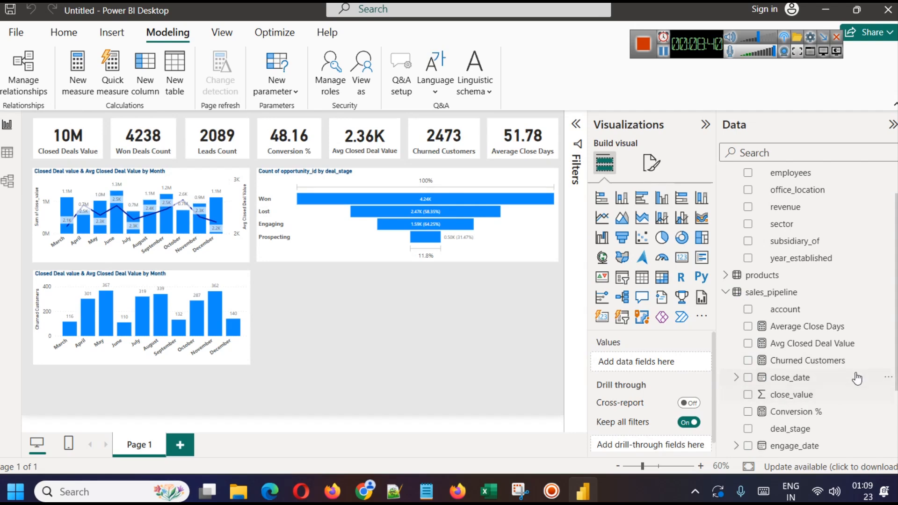
pyautogui.scroll(-3, 856, 374)
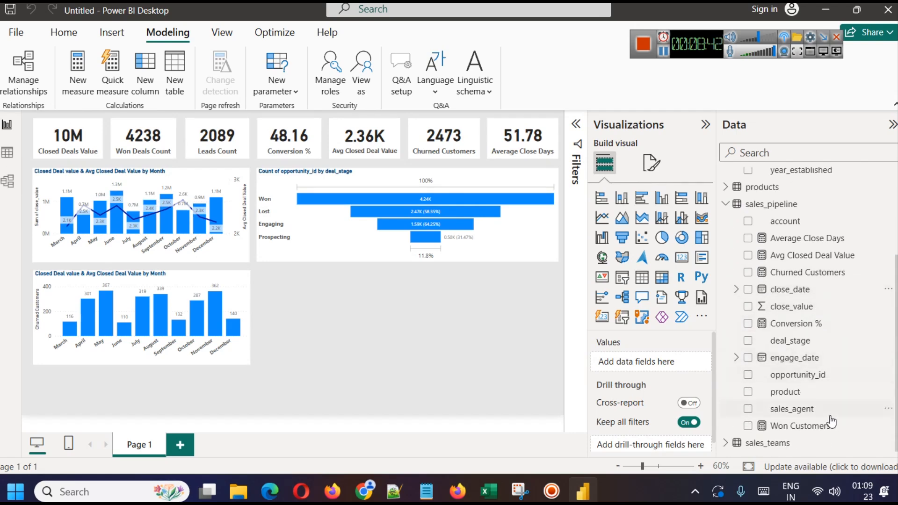
pyautogui.click(198, 287)
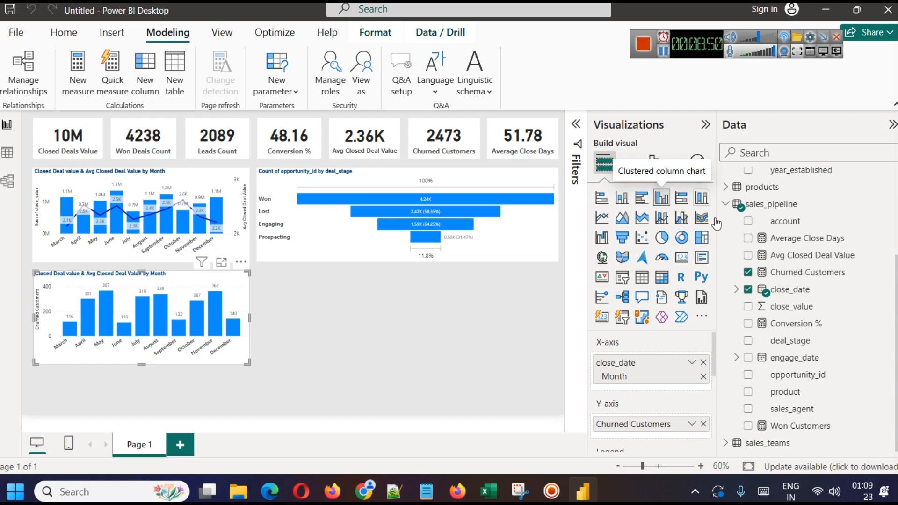
pyautogui.moveTo(816, 425); pyautogui.dragTo(661, 422)
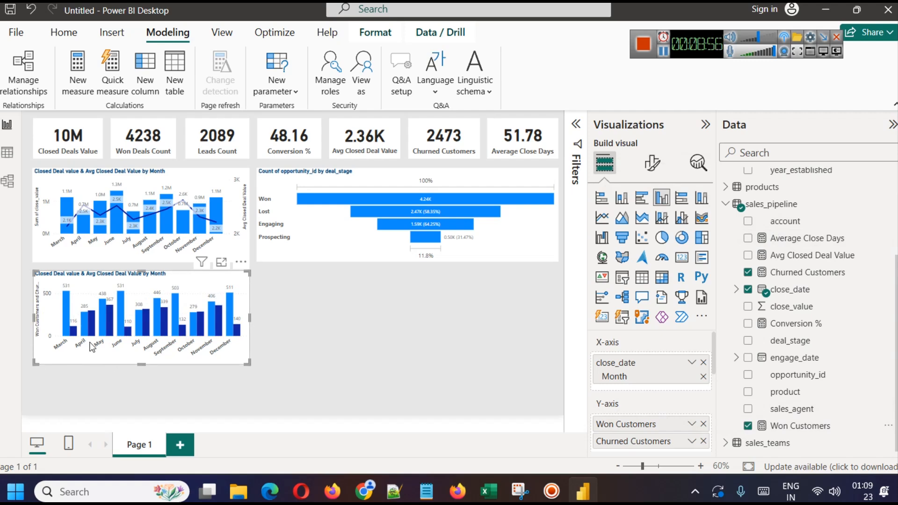
pyautogui.click(222, 262)
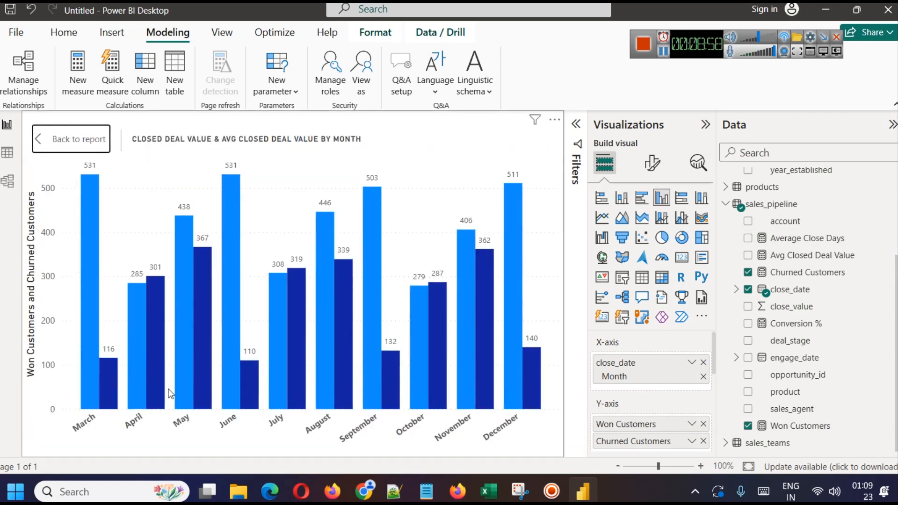
pyautogui.moveTo(91, 394)
pyautogui.moveTo(150, 332)
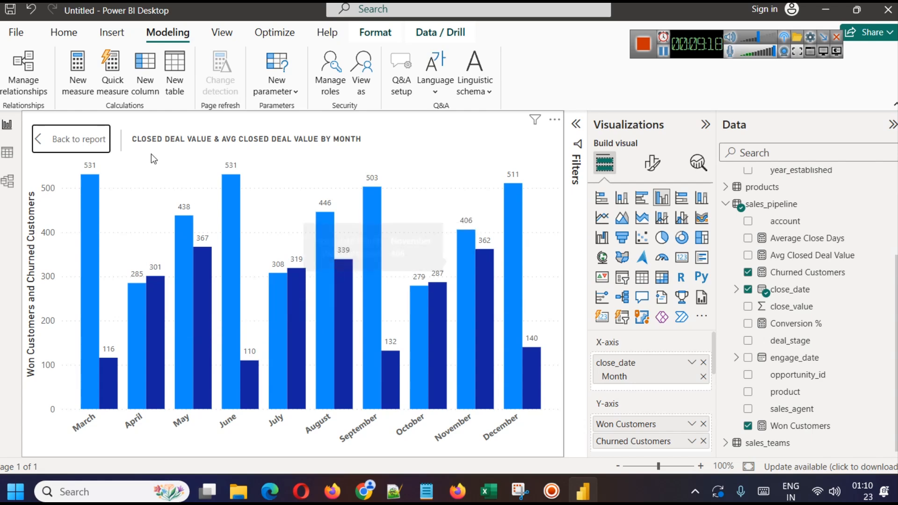
pyautogui.click(45, 140)
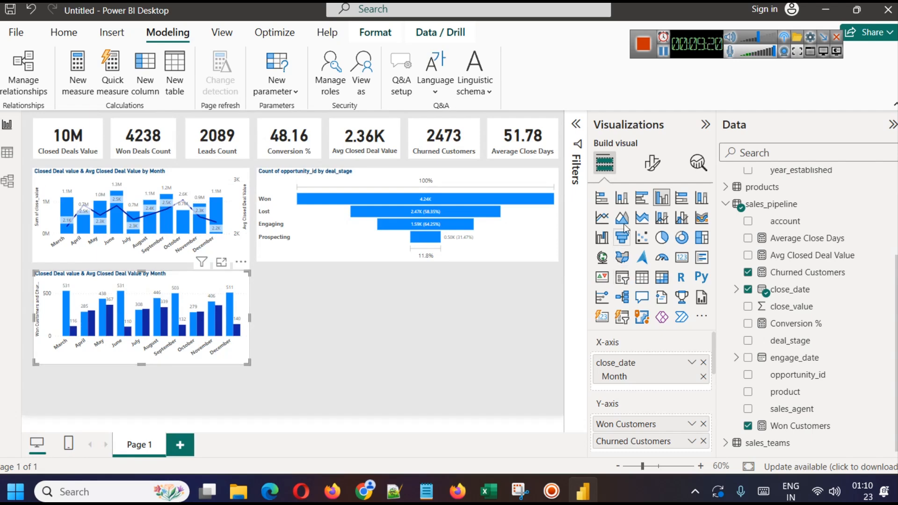
# Turn on the won/churned customers chart's legend, position it centered beneath the columns, and check the chart in focus mode
pyautogui.click(652, 163)
pyautogui.click(699, 318)
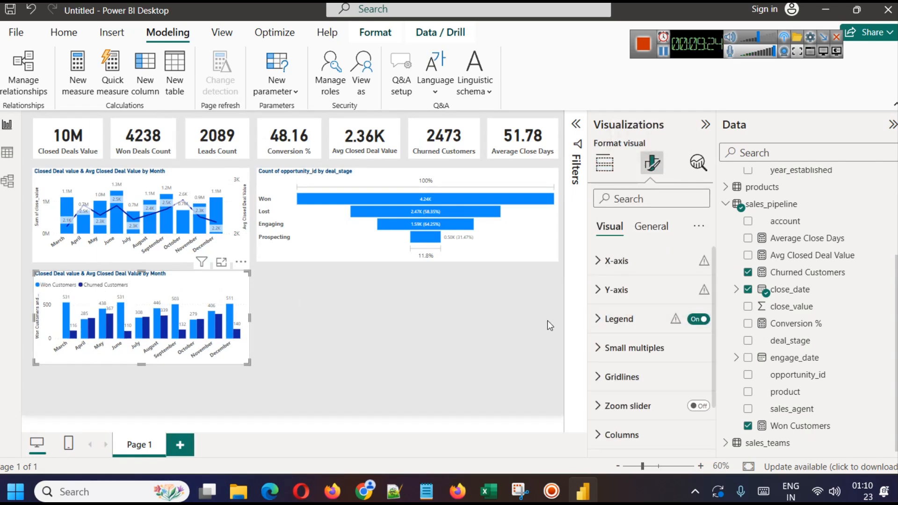
pyautogui.click(619, 318)
pyautogui.scroll(-2, 633, 370)
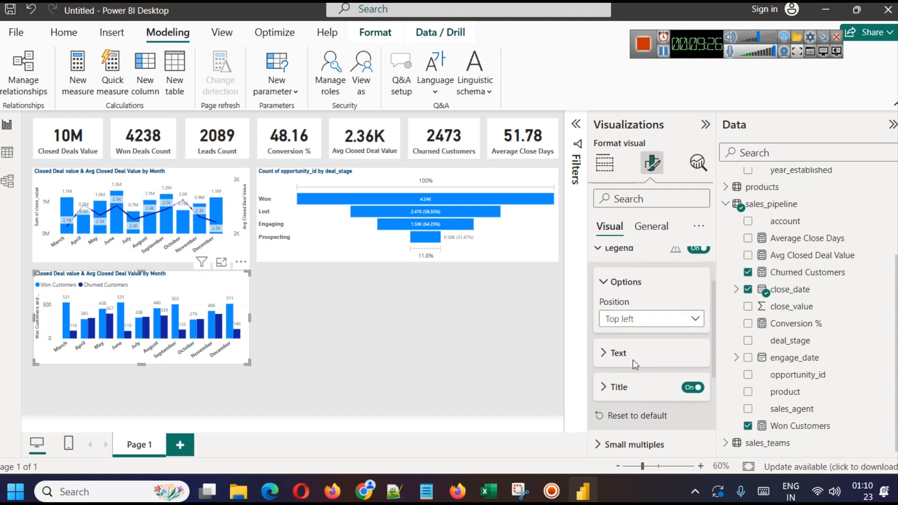
pyautogui.click(635, 321)
pyautogui.click(632, 285)
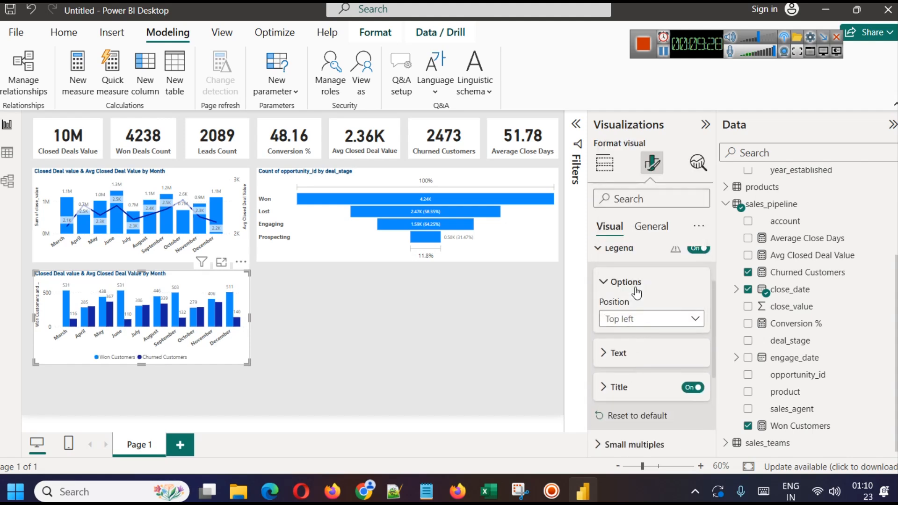
pyautogui.click(324, 354)
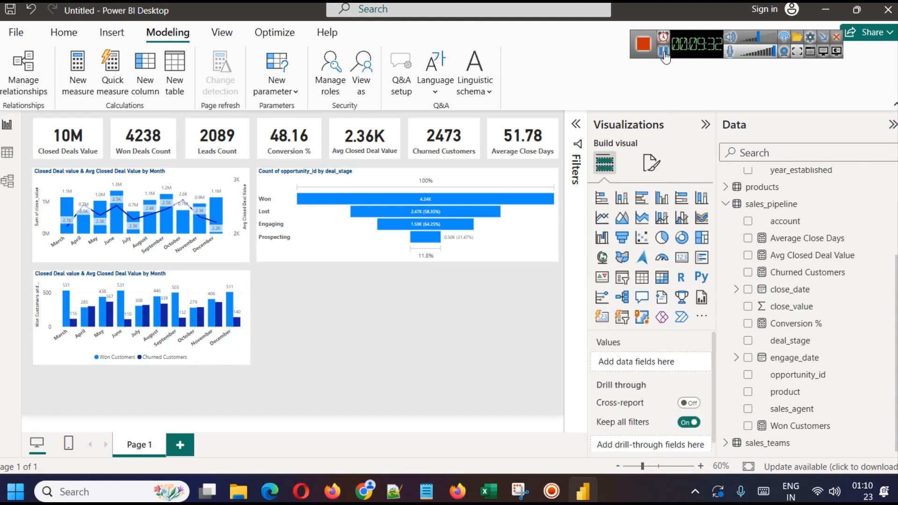
pyautogui.click(118, 255)
pyautogui.click(224, 239)
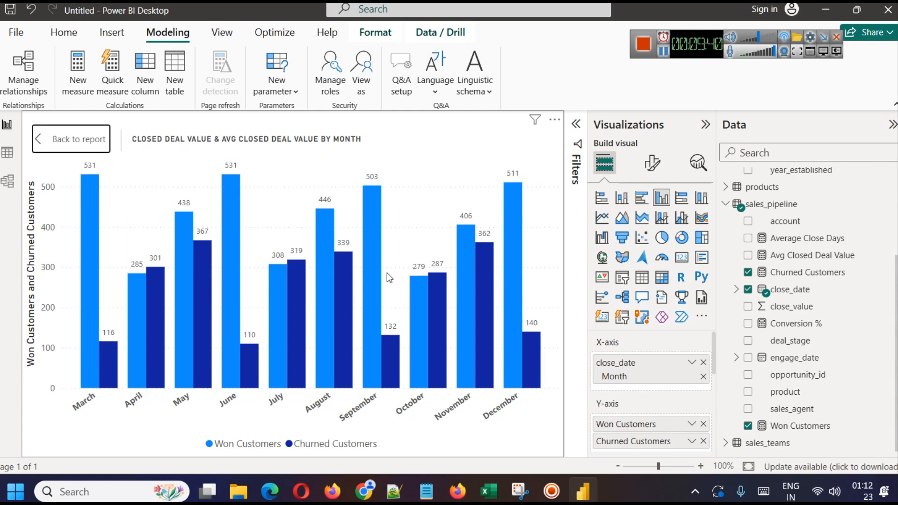
pyautogui.click(74, 146)
# Try the close_date Quarter in place of Month on the customers chart's x-axis, and return the axis to Month only
pyautogui.moveTo(697, 389); pyautogui.dragTo(722, 375)
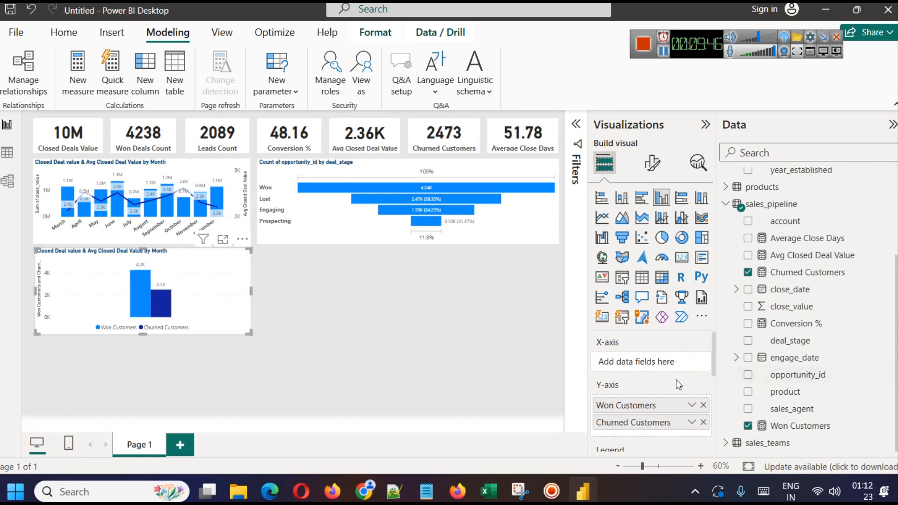
pyautogui.click(736, 288)
pyautogui.moveTo(799, 339); pyautogui.dragTo(650, 364)
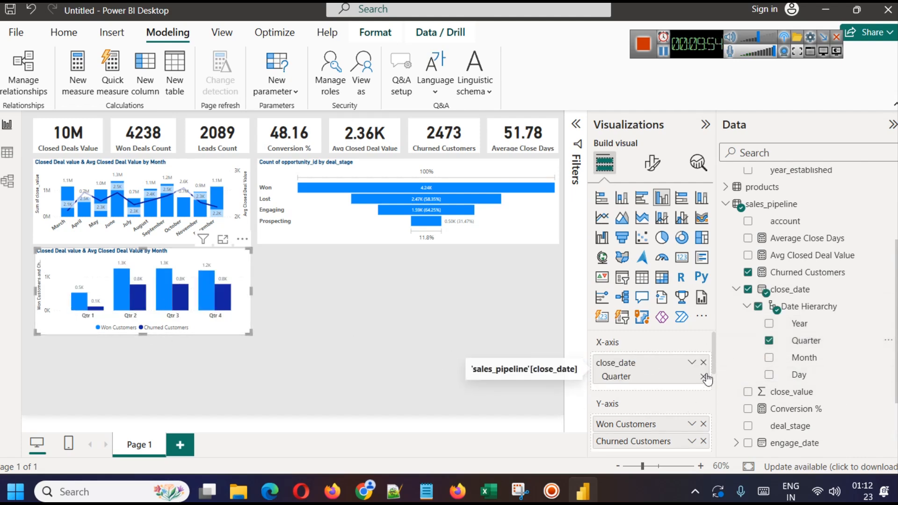
pyautogui.moveTo(799, 358); pyautogui.dragTo(669, 379)
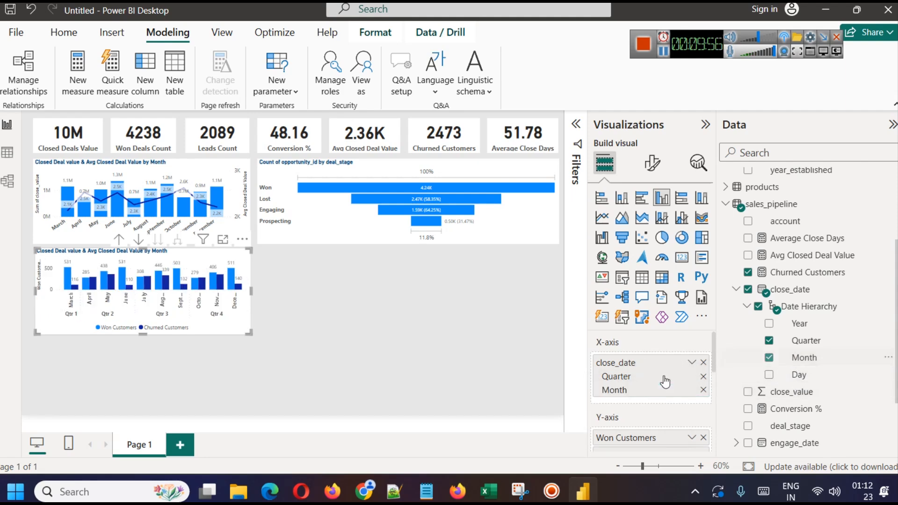
pyautogui.click(702, 376)
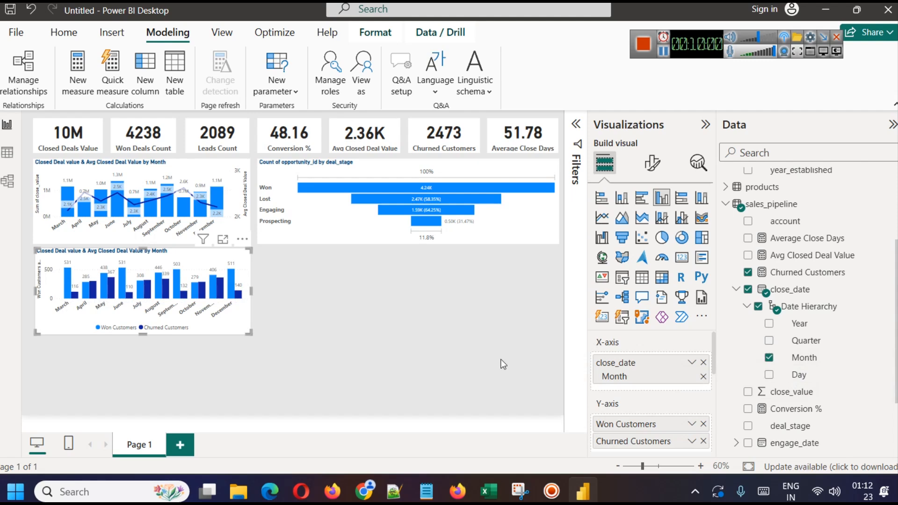
pyautogui.click(325, 341)
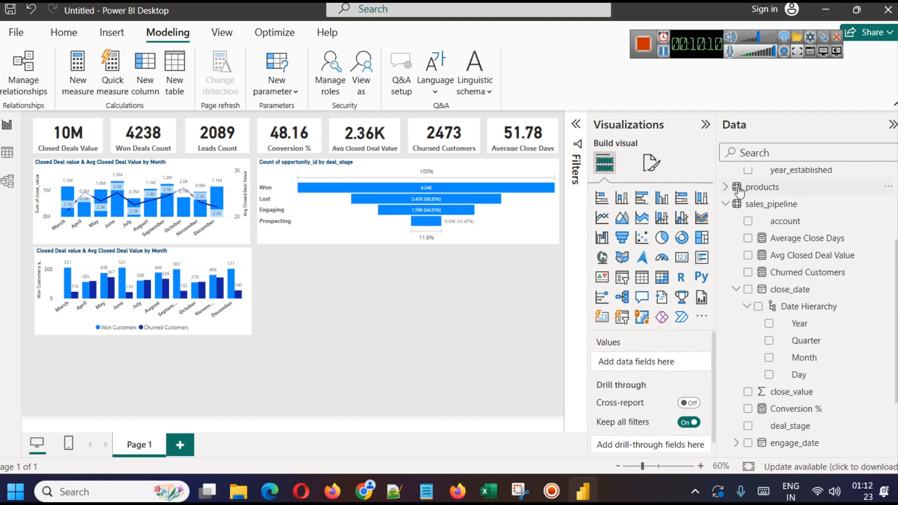
# Add a slicer and shrink it to a narrow strip over the upper-right corner of the won/churned customers chart
pyautogui.click(753, 204)
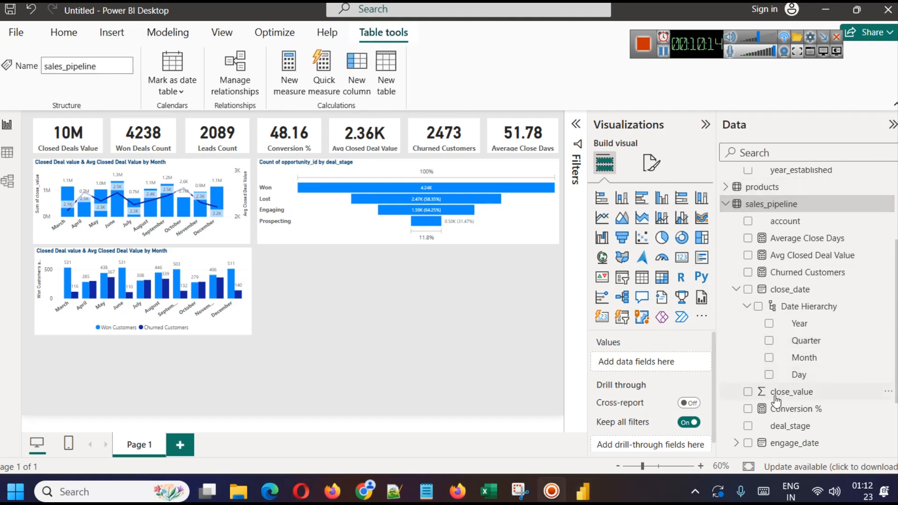
pyautogui.scroll(3, 775, 399)
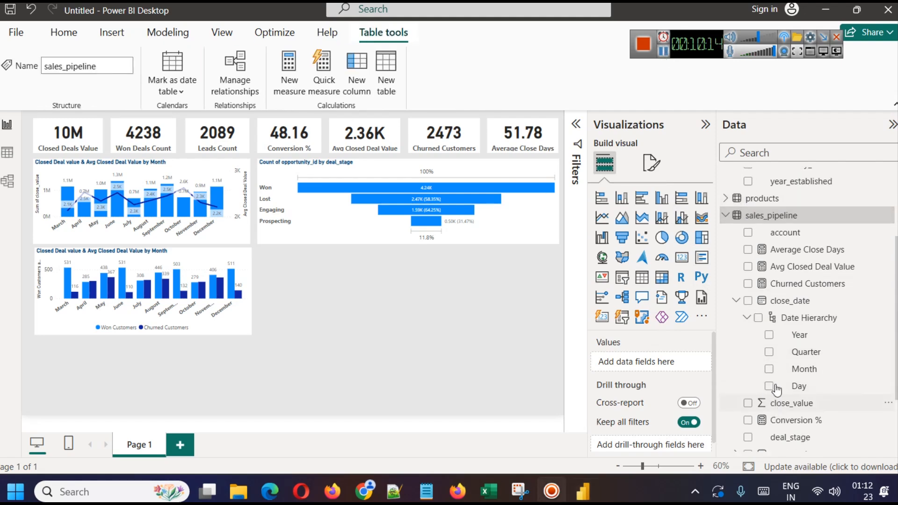
pyautogui.click(621, 281)
pyautogui.moveTo(117, 371); pyautogui.dragTo(111, 281)
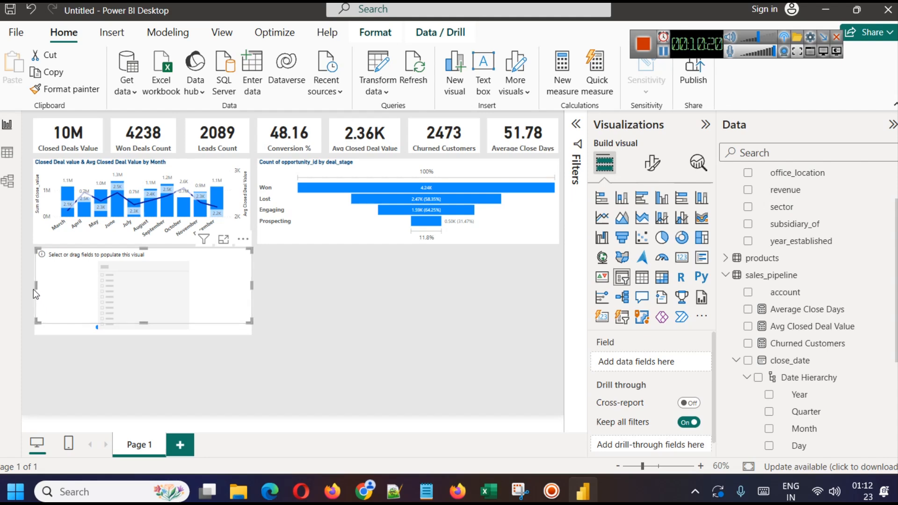
pyautogui.moveTo(34, 289); pyautogui.dragTo(130, 289)
pyautogui.moveTo(187, 320); pyautogui.dragTo(189, 261)
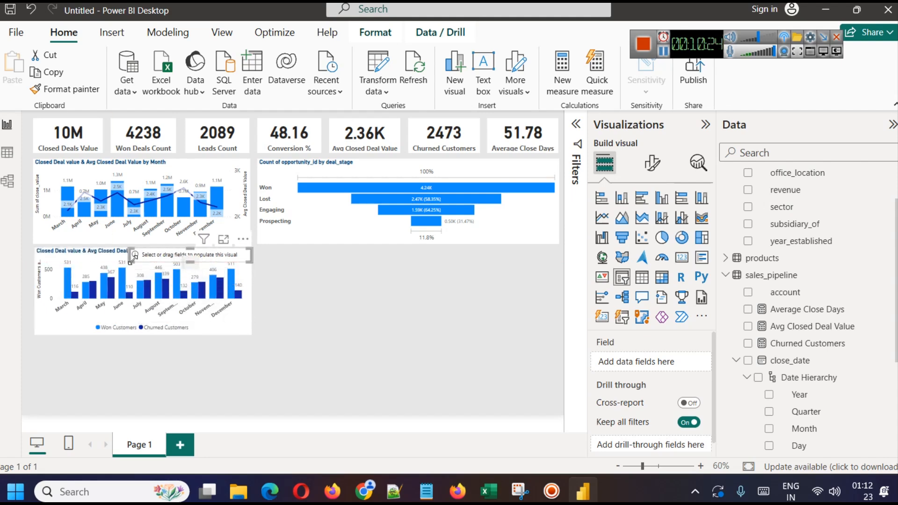
pyautogui.moveTo(126, 257); pyautogui.dragTo(146, 255)
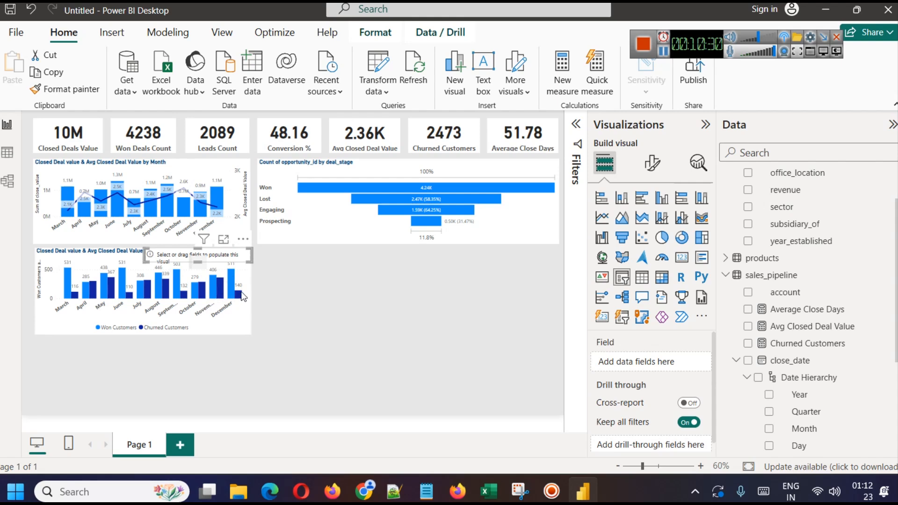
pyautogui.press('Up')
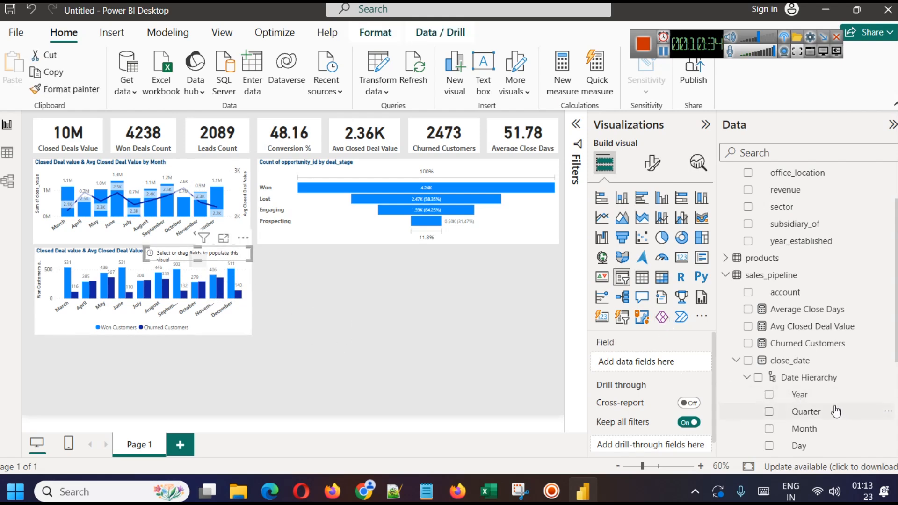
# Assign the close_date Quarter and Month levels to the new slicer's field
pyautogui.scroll(-3, 830, 376)
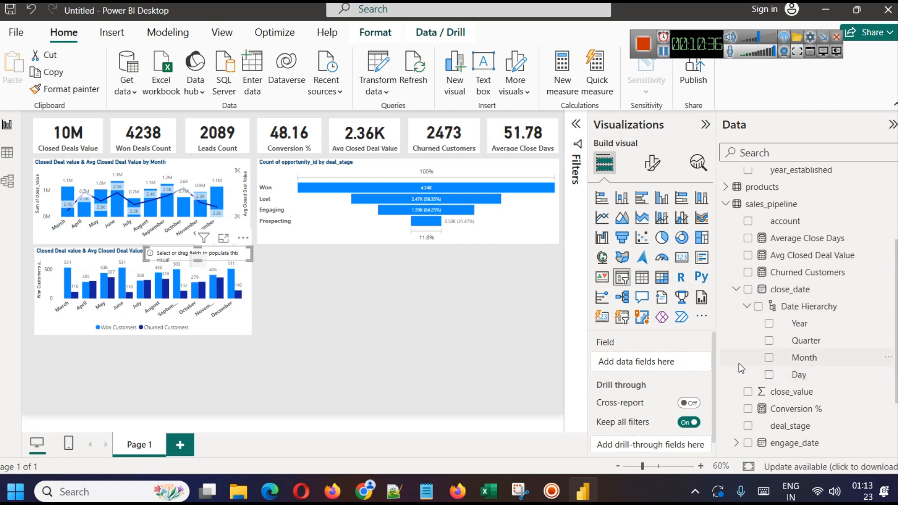
pyautogui.moveTo(807, 345); pyautogui.dragTo(663, 369)
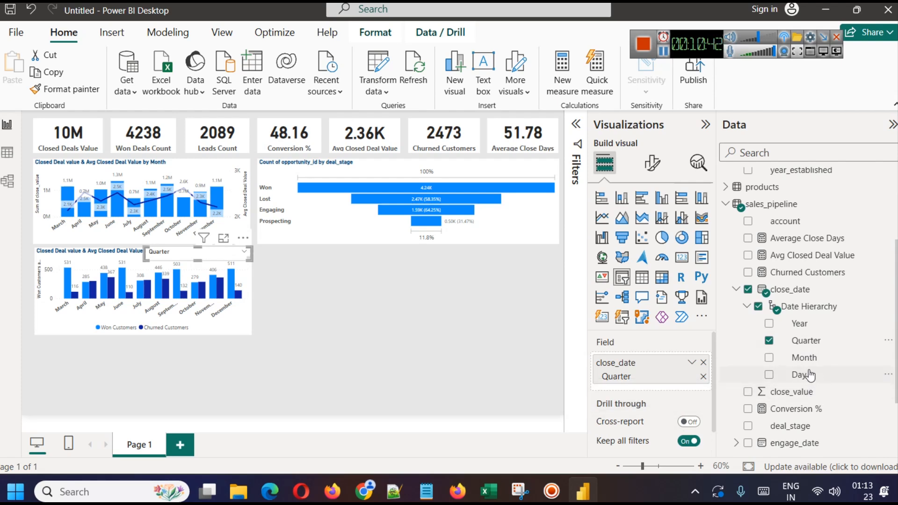
pyautogui.moveTo(802, 358); pyautogui.dragTo(637, 387)
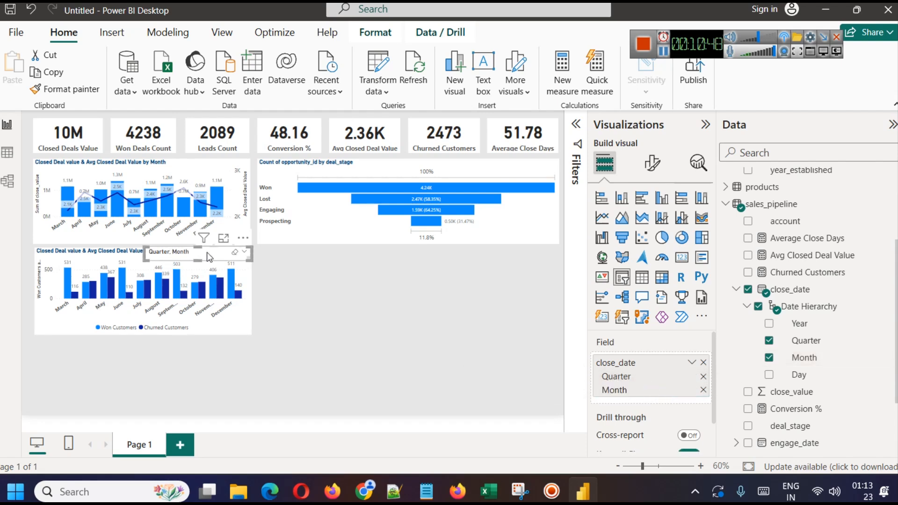
# Check the Quarter and Month entries of the slicer in focus mode, expanding (Blank) and Qtr 1, and return to the report
pyautogui.click(223, 238)
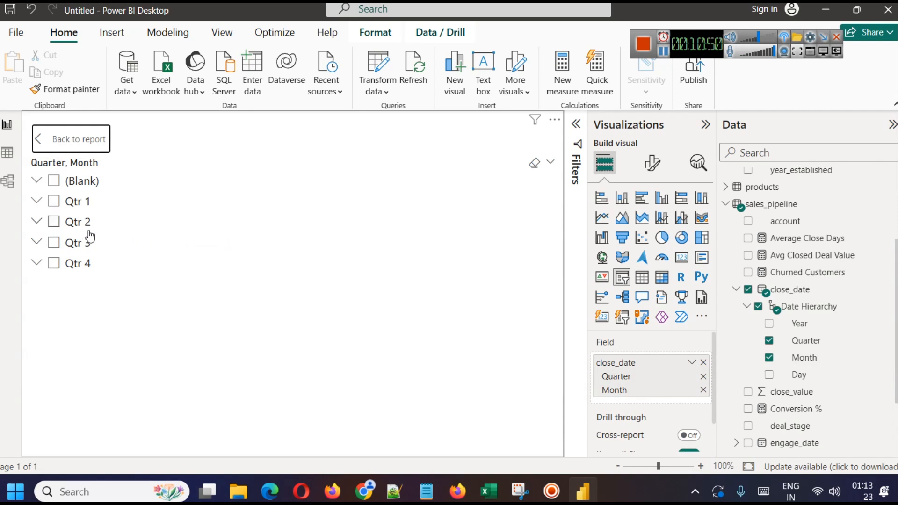
pyautogui.click(39, 183)
pyautogui.click(37, 181)
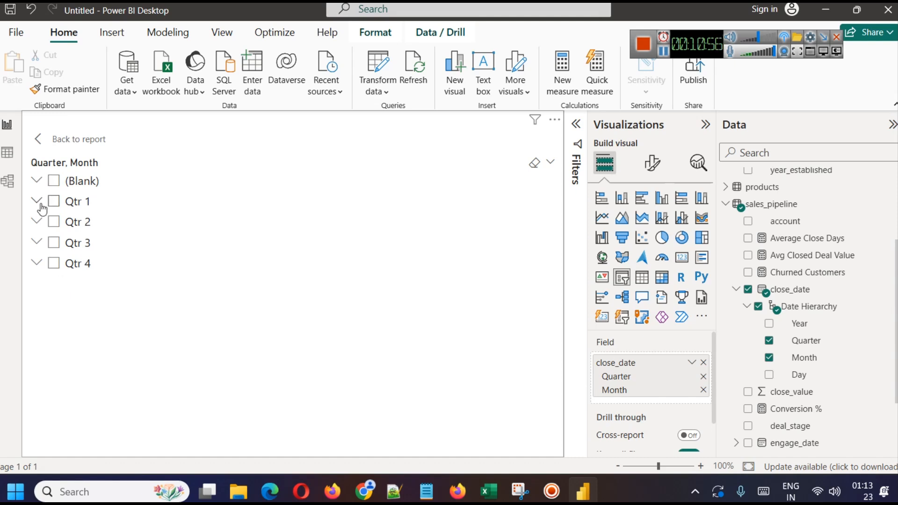
pyautogui.click(36, 201)
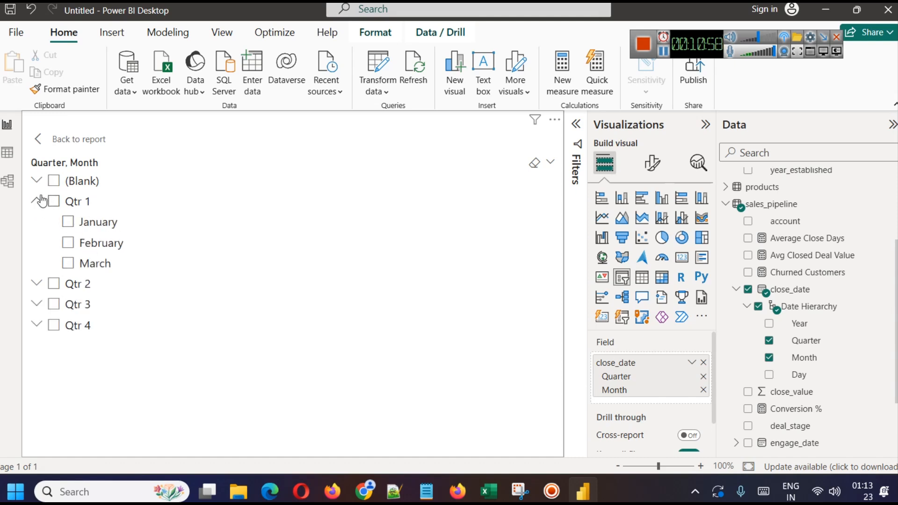
pyautogui.click(36, 201)
pyautogui.click(39, 139)
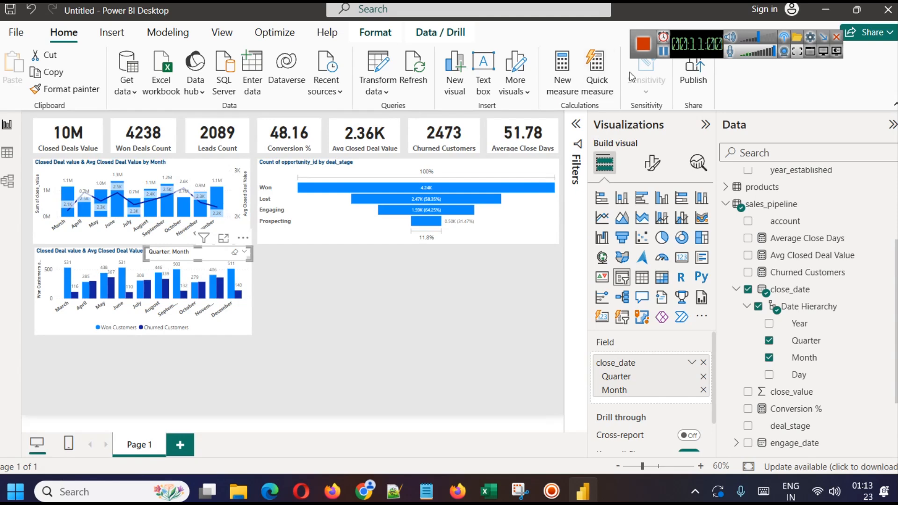
# Switch to Chrome to view the YouTube video on dynamic measures in Power BI filters, and return to the Power BI report
pyautogui.hotkey('alt', 'Tab')
pyautogui.click(327, 261)
pyautogui.click(664, 52)
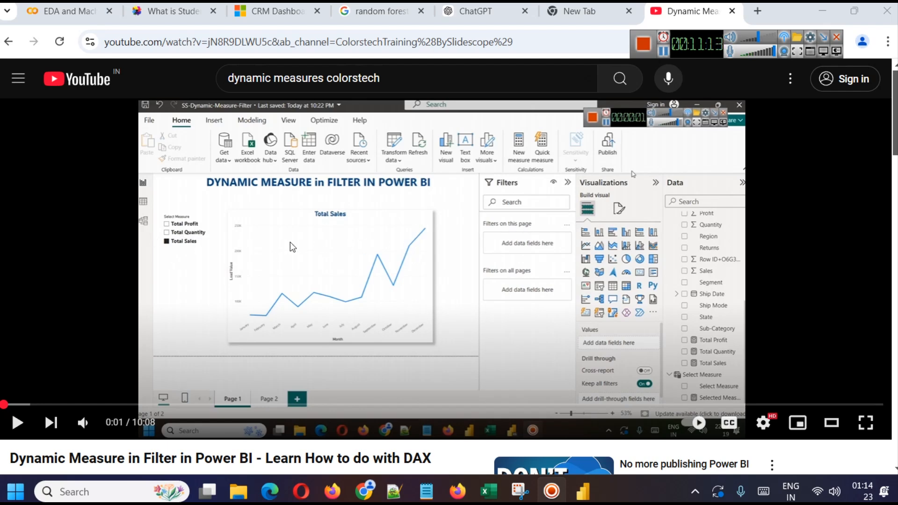
pyautogui.click(582, 491)
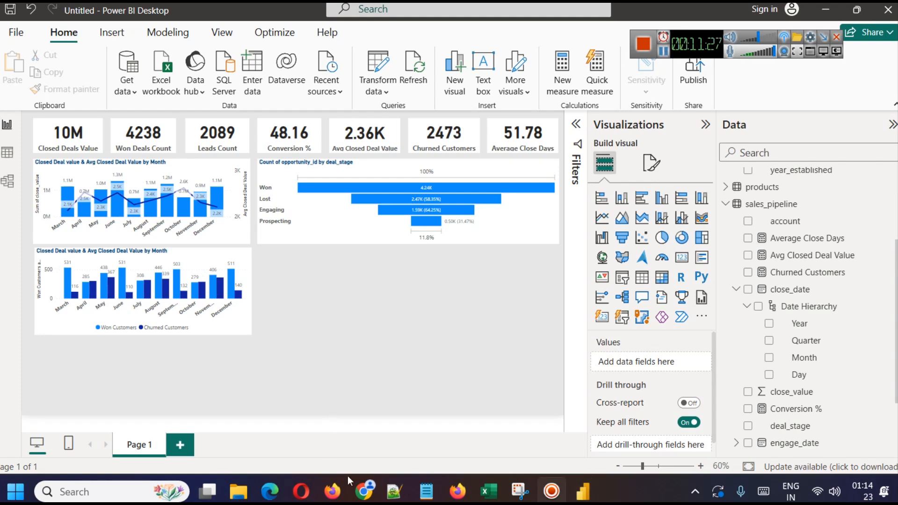
pyautogui.click(363, 491)
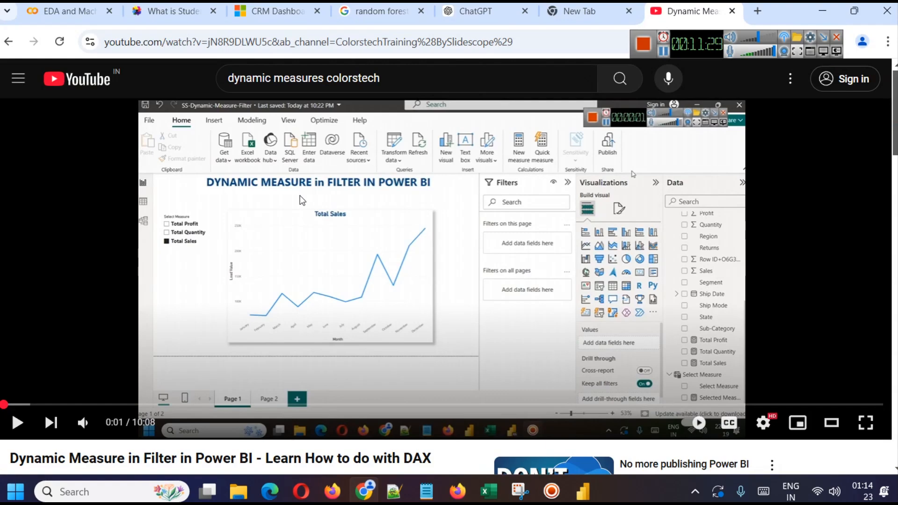
pyautogui.click(363, 491)
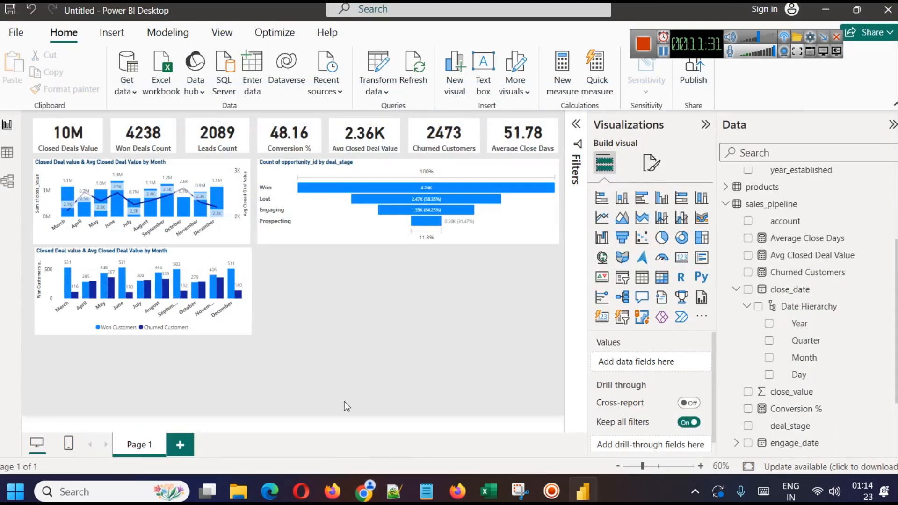
pyautogui.click(664, 51)
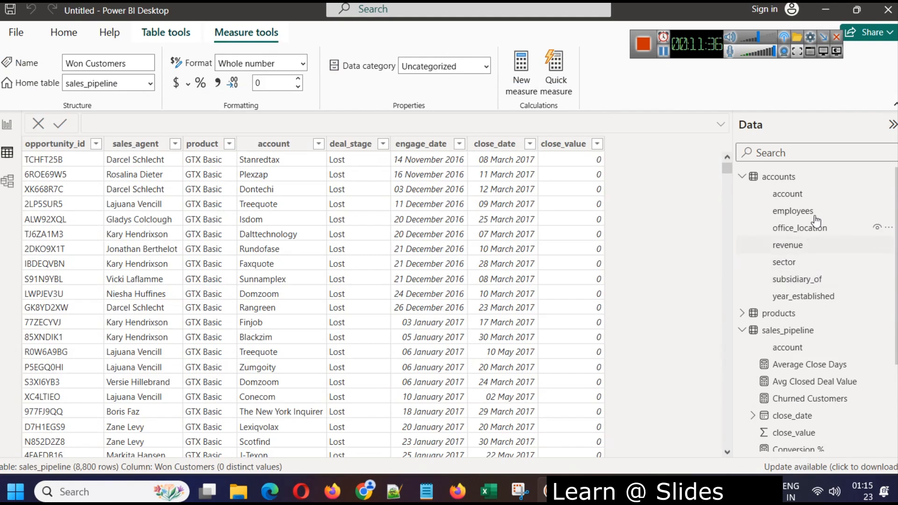
# Examine the range of employees values in the accounts table using the column's filter list
pyautogui.click(779, 176)
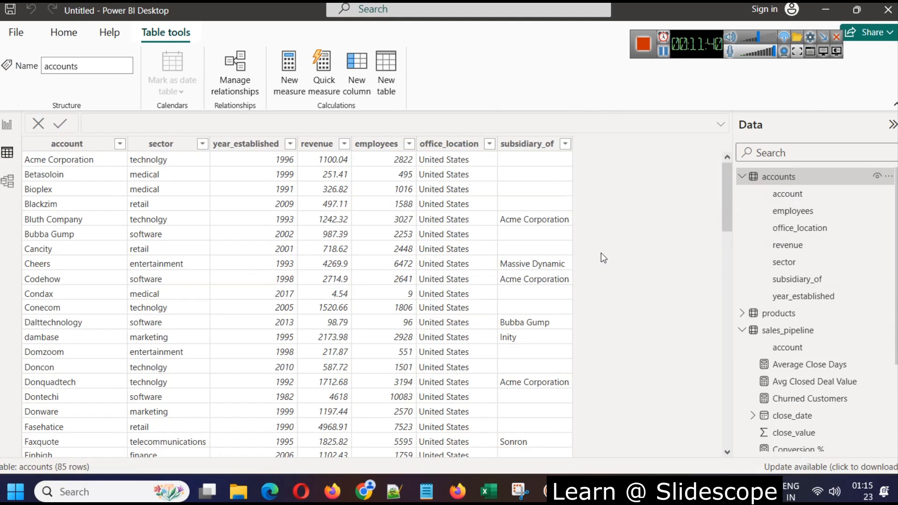
pyautogui.click(409, 143)
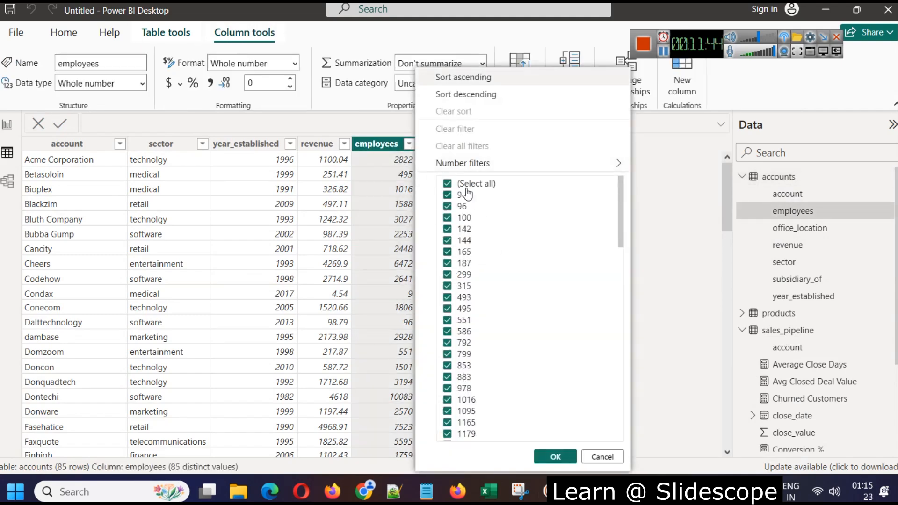
pyautogui.scroll(-15, 467, 196)
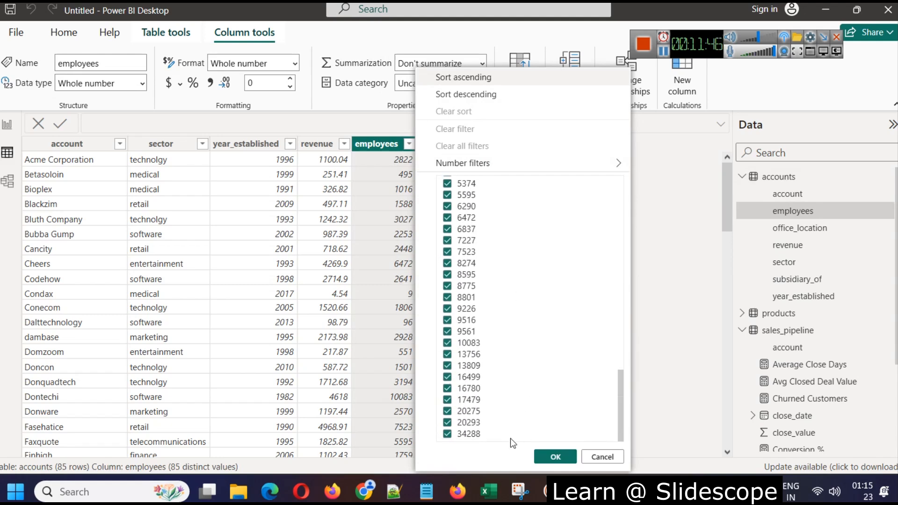
pyautogui.scroll(15, 497, 387)
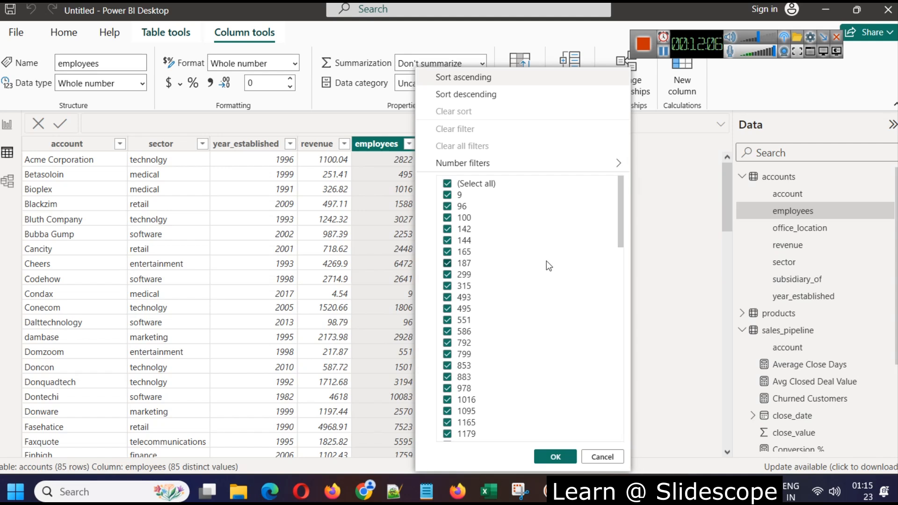
pyautogui.scroll(-15, 532, 323)
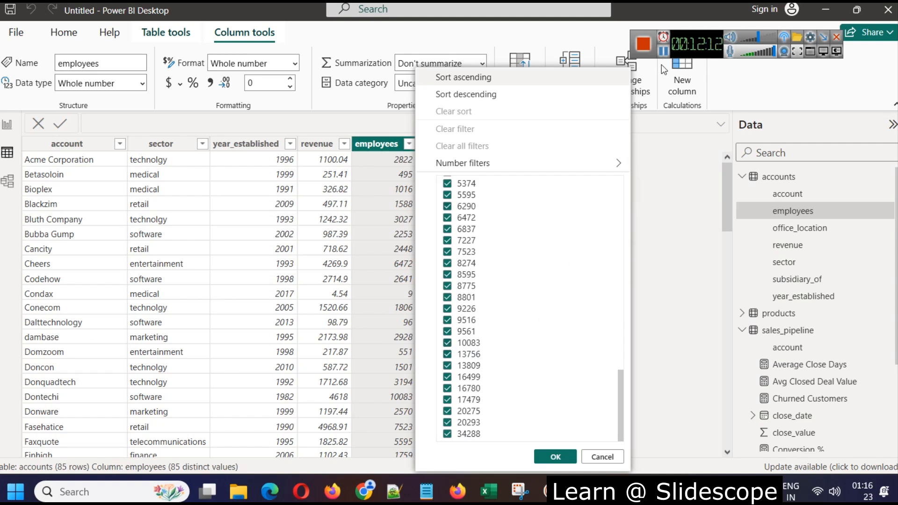
pyautogui.click(663, 50)
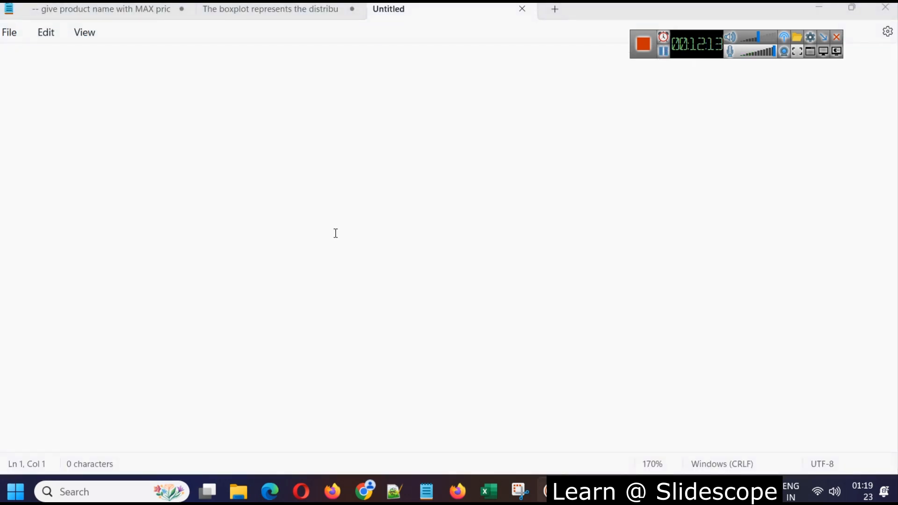
# Draft the Account Size SWITCH formula in Notepad with range labels Micro(1-10), Small(11-200), Medium(201-500), Large(501-1000), Enterprise(1000+) and fallback "Unknown", and copy it all
pyautogui.write('Account Size = SWITCH(     TRUE(),     accounts[employees] <= 10, "Micro",     accounts[employees] >= 11 && accounts[employees] <= 200, "Small",     accounts[employees] >= 201 && accounts[employees] <= 500, "Medium",     accounts[employees] >= 501 && accounts[employees] <= 1000, "Large",     accounts[employees] > 1000, "Enterprise",     "Unknown" )')
pyautogui.scroll(4, 398, 202)
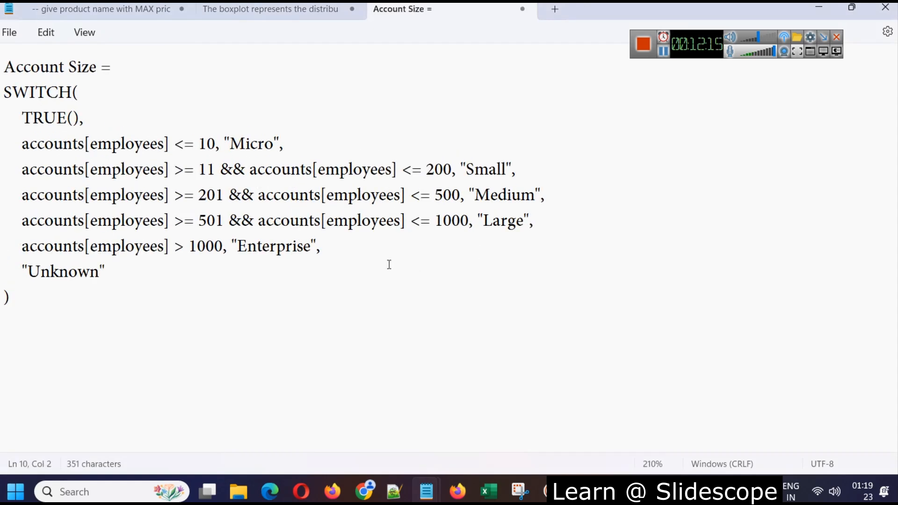
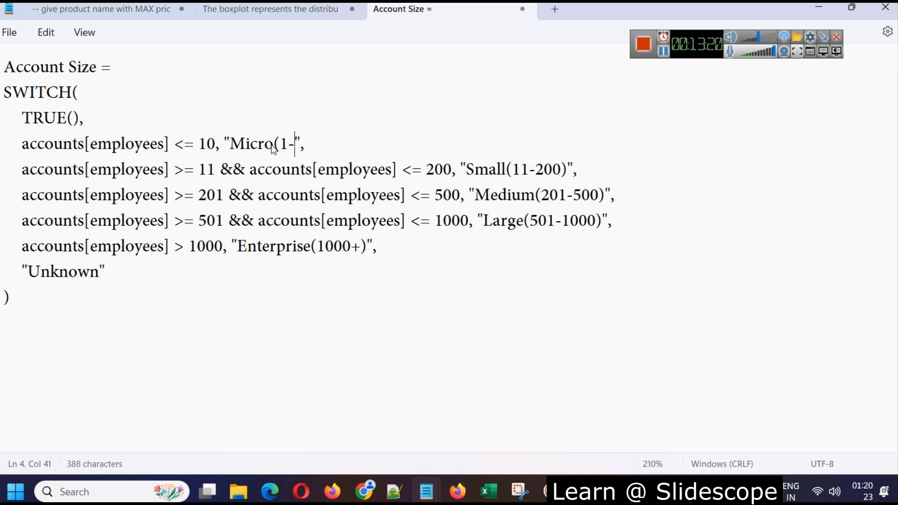
pyautogui.press('BackSpace')
pyautogui.write(')')
pyautogui.click(324, 299)
pyautogui.hotkey('ctrl', 'a')
pyautogui.hotkey('ctrl', 'c')
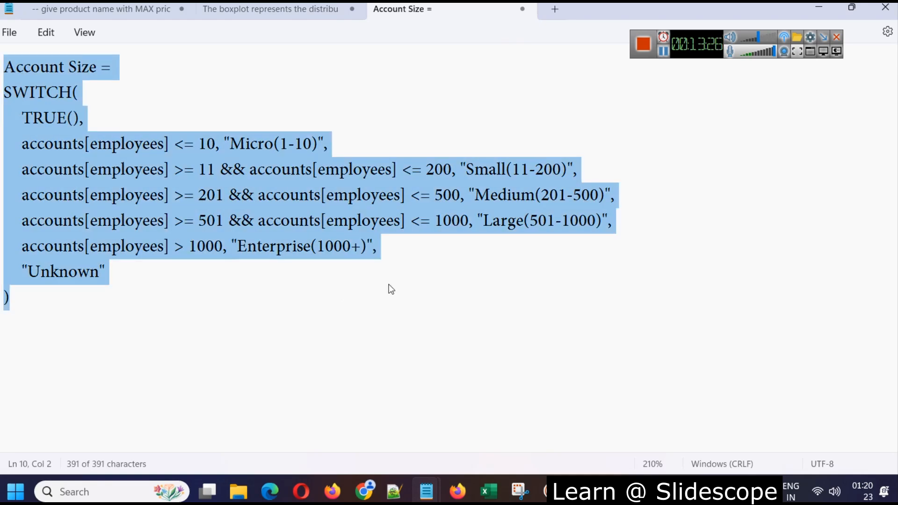
# Switch to Power BI's report view and try to enter the Account Size formula as a new measure in the accounts table
pyautogui.hotkey('alt', 'Tab')
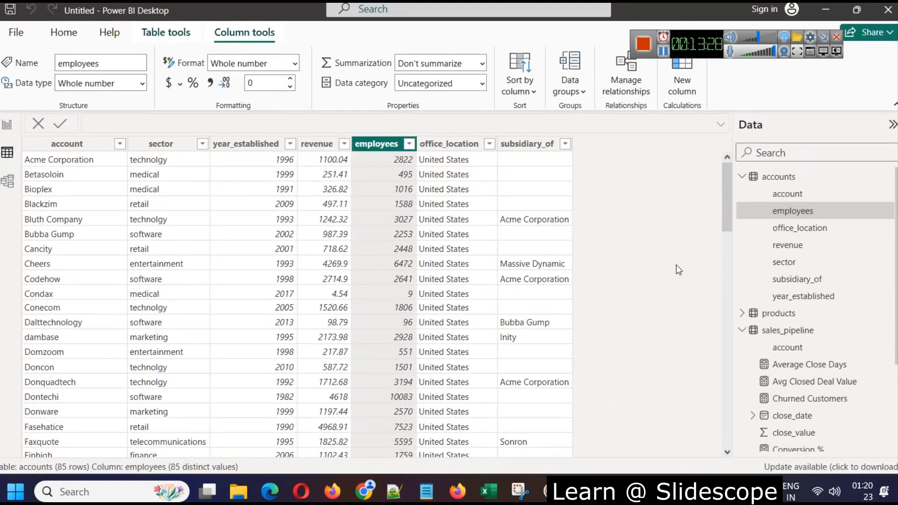
pyautogui.click(7, 125)
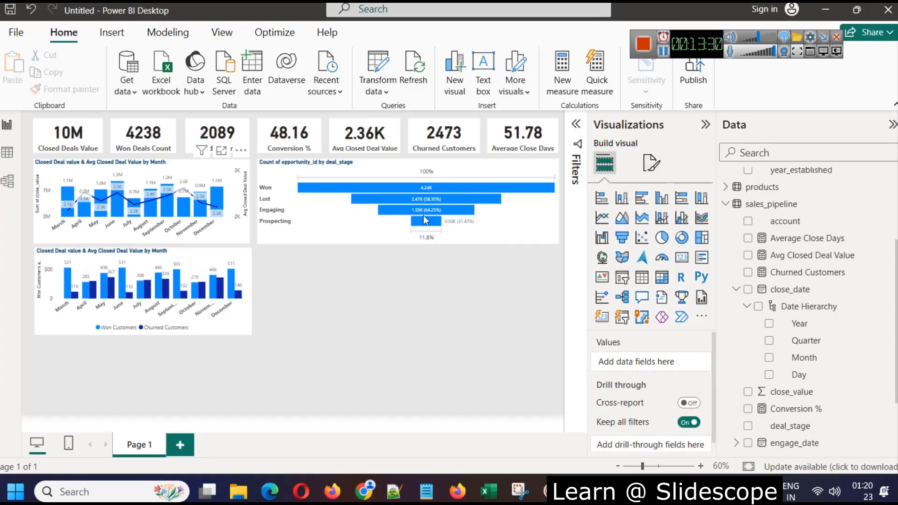
pyautogui.click(778, 181)
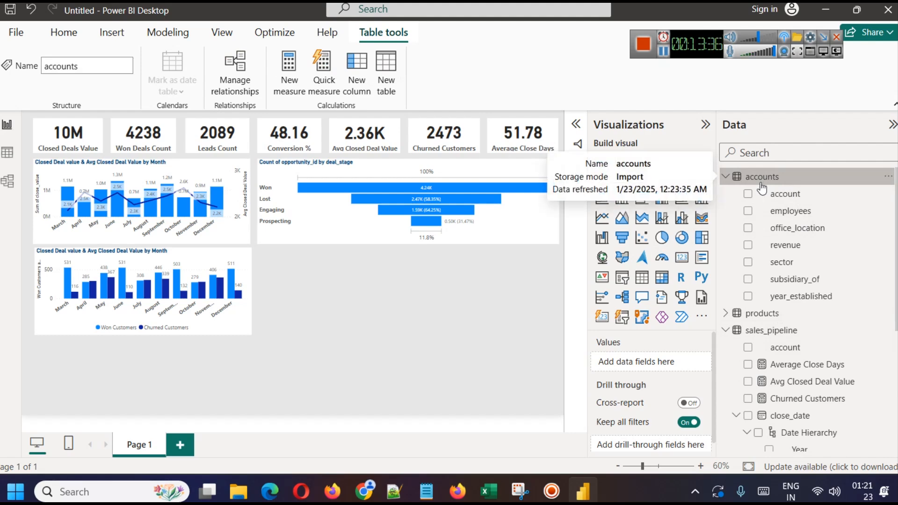
pyautogui.click(168, 32)
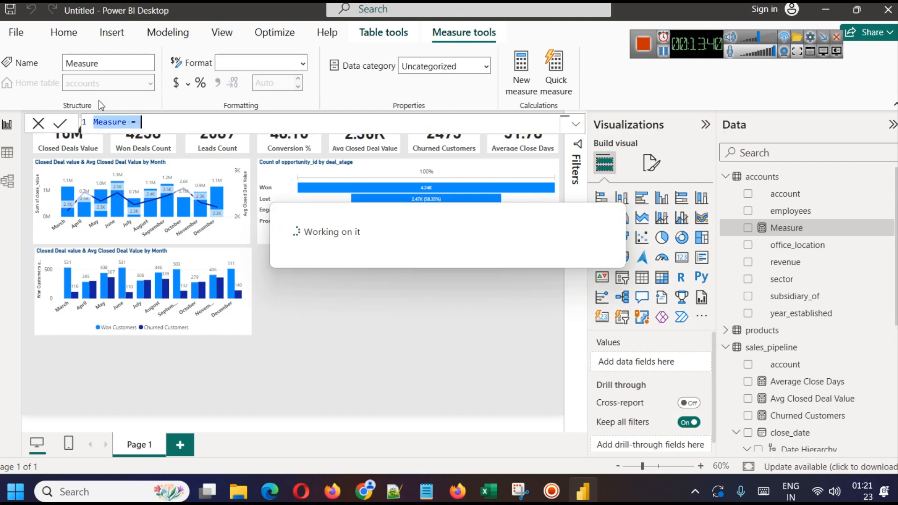
pyautogui.hotkey('ctrl', 'v')
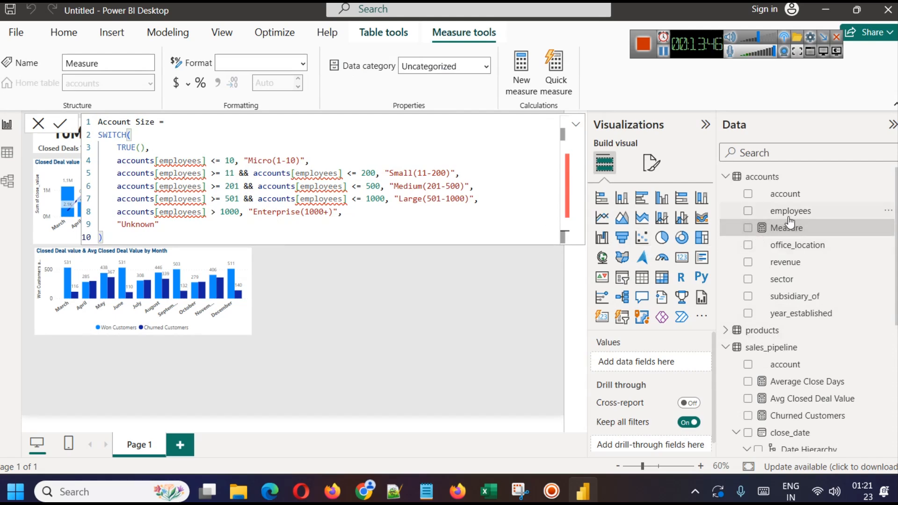
pyautogui.click(184, 159)
pyautogui.click(205, 161)
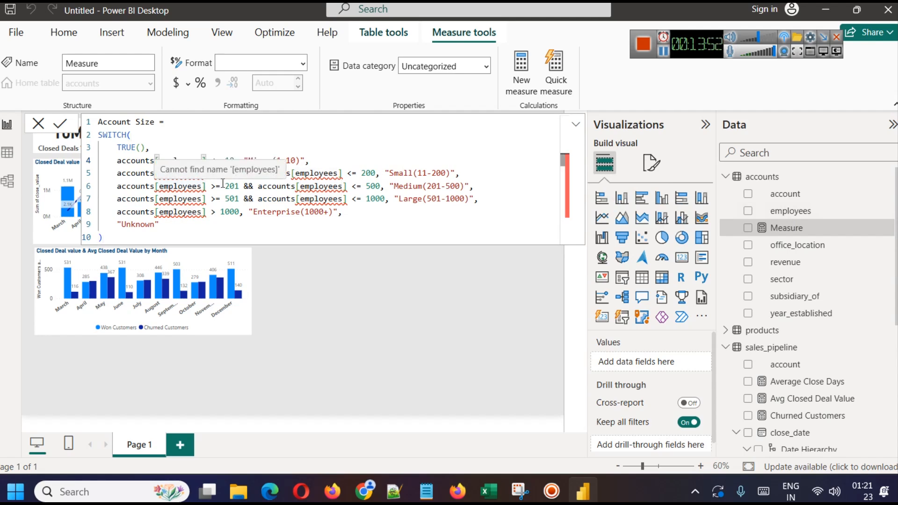
pyautogui.press('BackSpace')
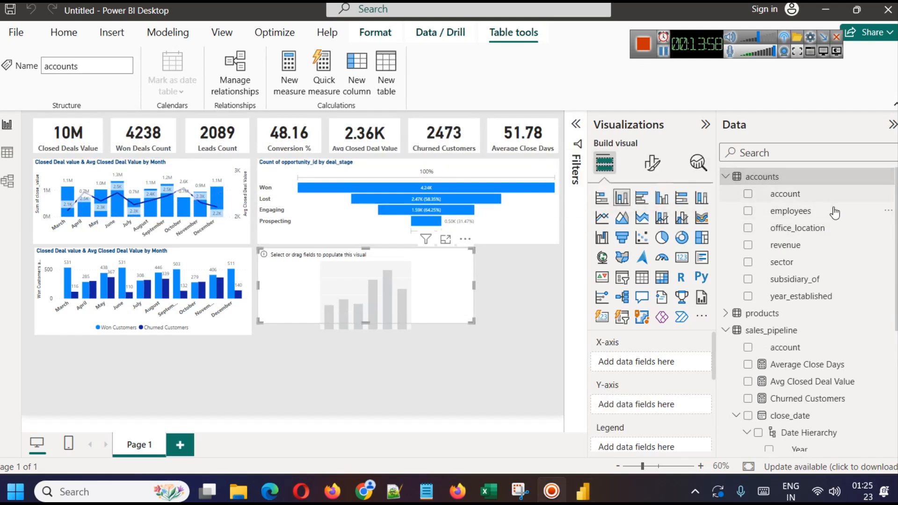
# Add a calculated column named Account Size to the accounts table, using the copied SWITCH formula that classifies accounts by employees
pyautogui.rightClick(761, 175)
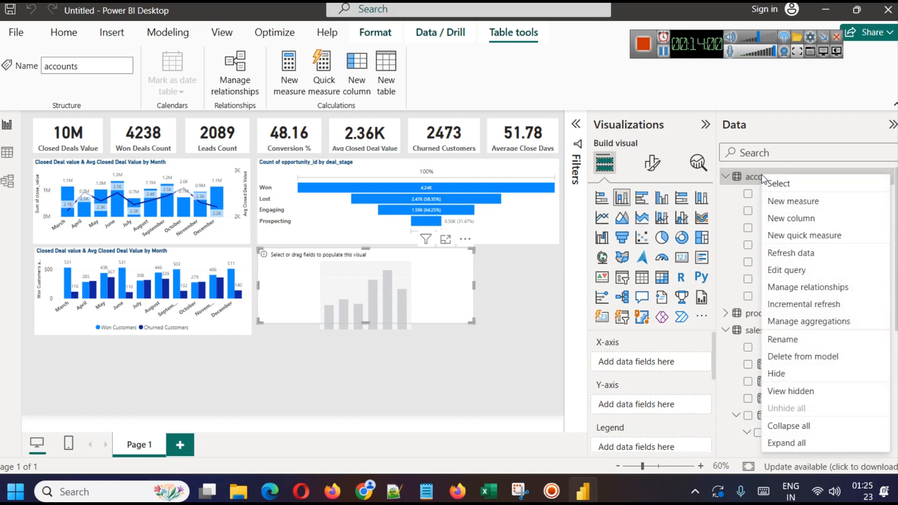
pyautogui.click(797, 217)
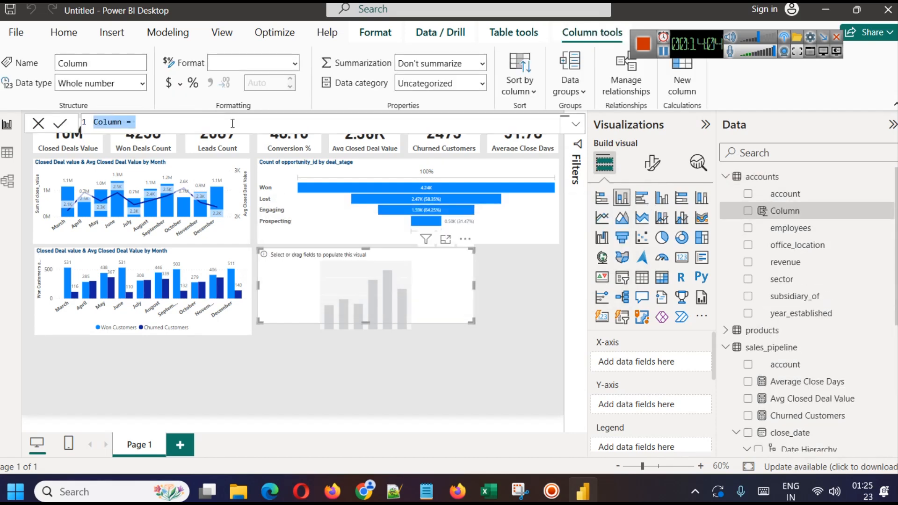
pyautogui.write('Account Size = SWITCH(     TRUE(),     accounts[employees] <= 10, "Micro(1-10)",     accounts[employees] >= 11 && accounts[employees] <= 200, "Small(11-200)",     accounts[employees] >= 201 && accounts[employees] <= 500, "Medium(201-500)",     accounts[employees] >= 501 && accounts[employees] <= 1000, "Large(501-1000)",     accounts[employees] > 1000, "Enterprise(1000+)",     "Unknown" )')
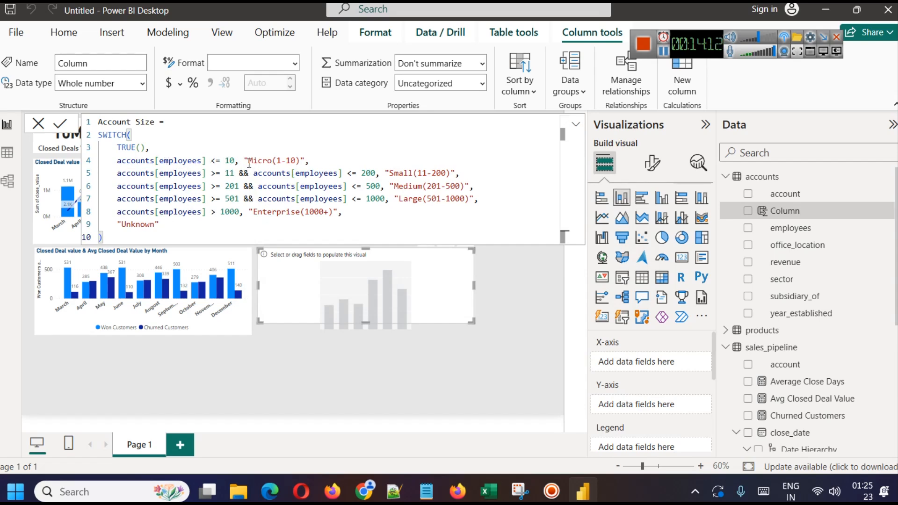
pyautogui.click(60, 123)
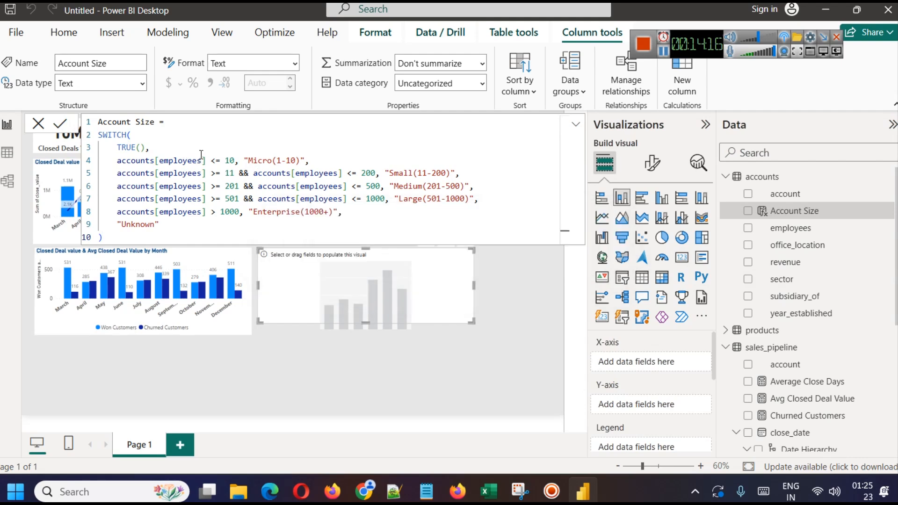
# Review the Account Size values down the accounts table in the table view, and return to the report view
pyautogui.click(7, 152)
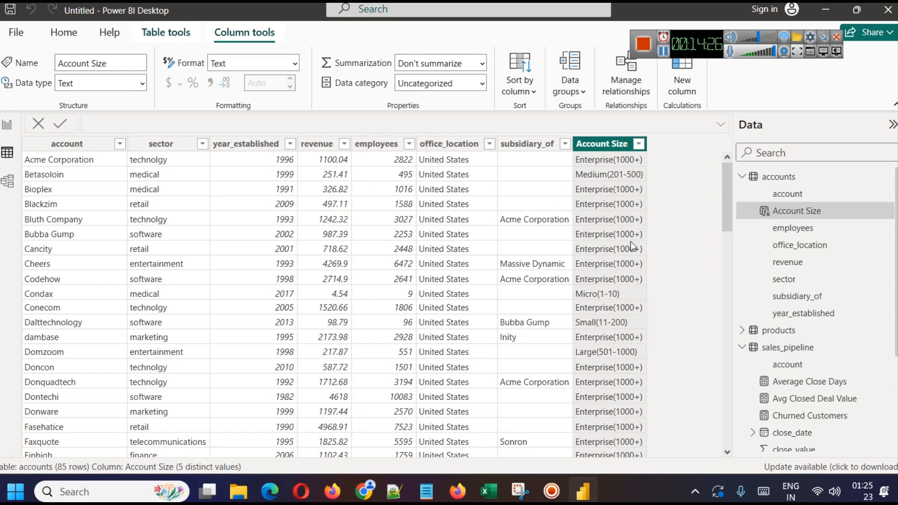
pyautogui.scroll(-17, 632, 246)
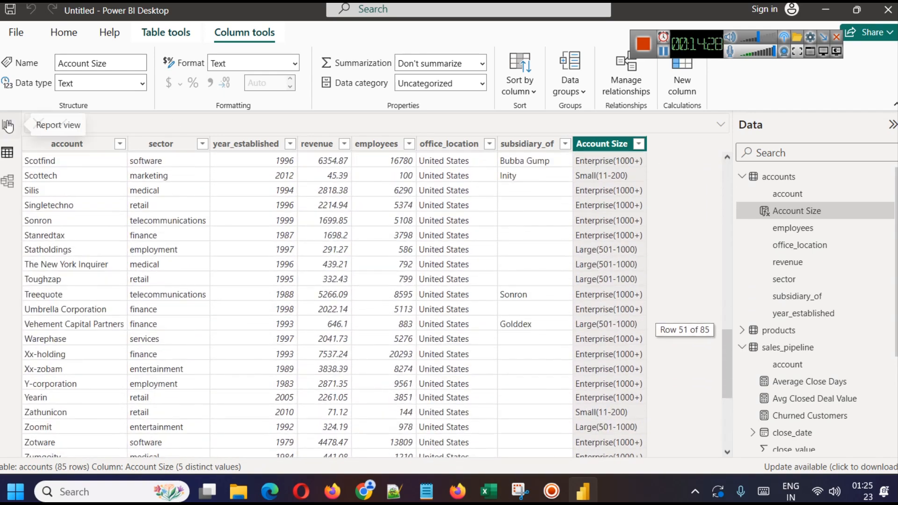
pyautogui.click(7, 125)
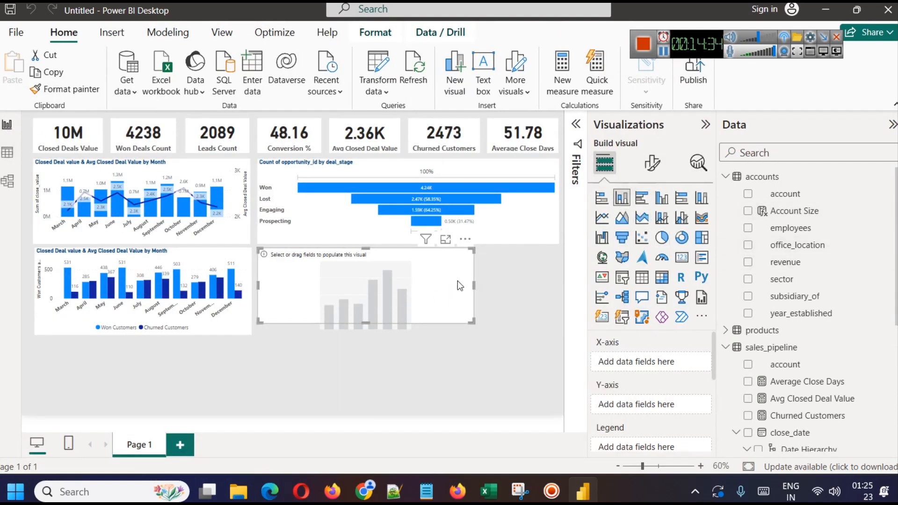
# Resize the empty column chart below the funnel and plot Won Customers on the Y-axis against Account Size on the X-axis
pyautogui.moveTo(473, 287); pyautogui.dragTo(444, 291)
pyautogui.moveTo(344, 323); pyautogui.dragTo(353, 334)
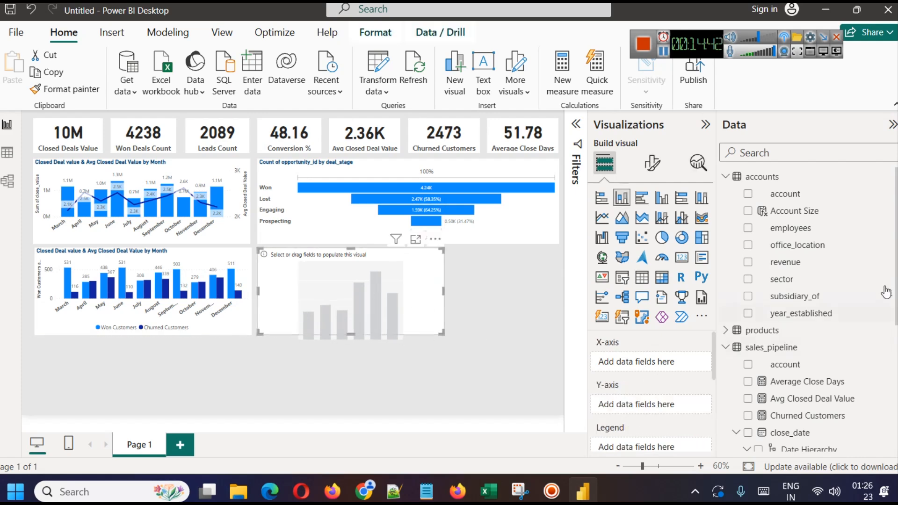
pyautogui.moveTo(816, 210); pyautogui.dragTo(638, 363)
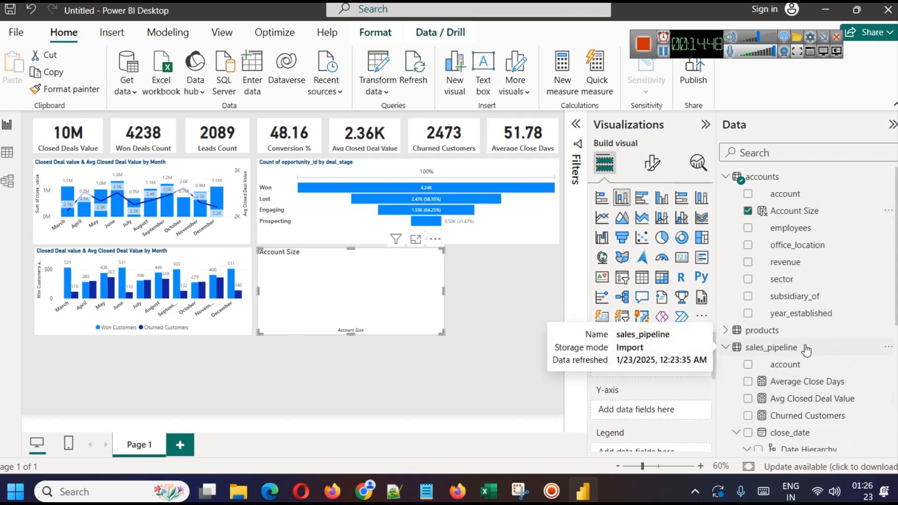
pyautogui.scroll(-3, 807, 348)
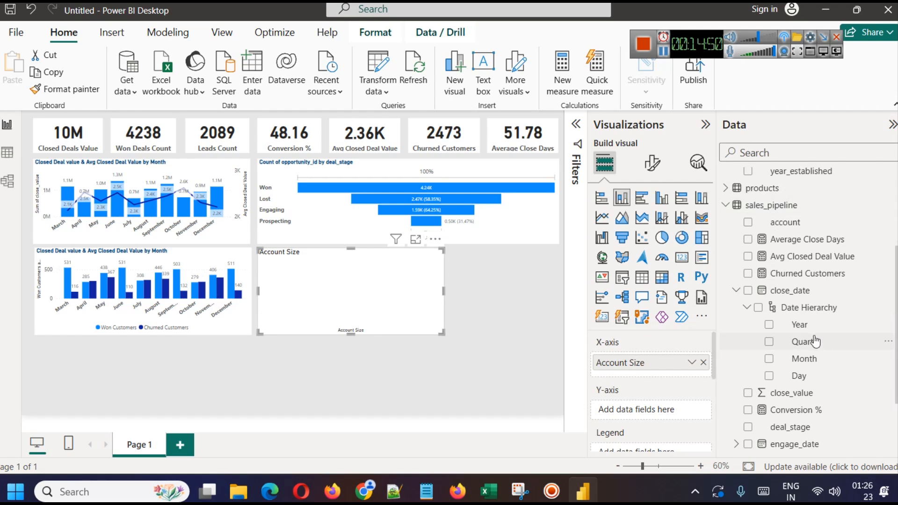
pyautogui.scroll(3, 812, 333)
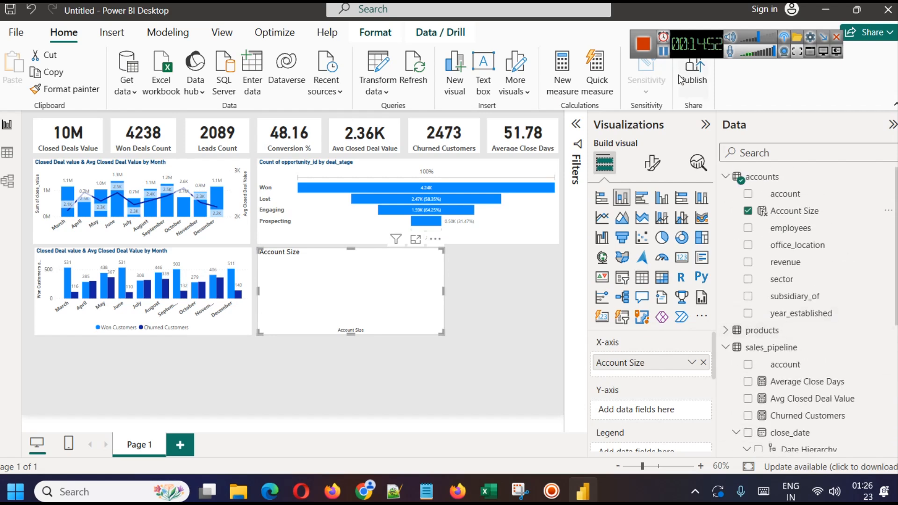
pyautogui.scroll(-3, 848, 361)
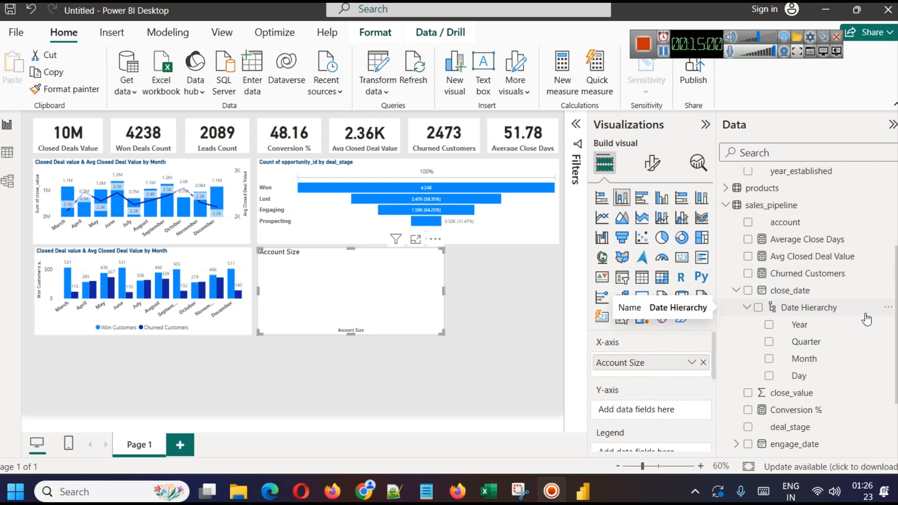
pyautogui.scroll(-4, 837, 323)
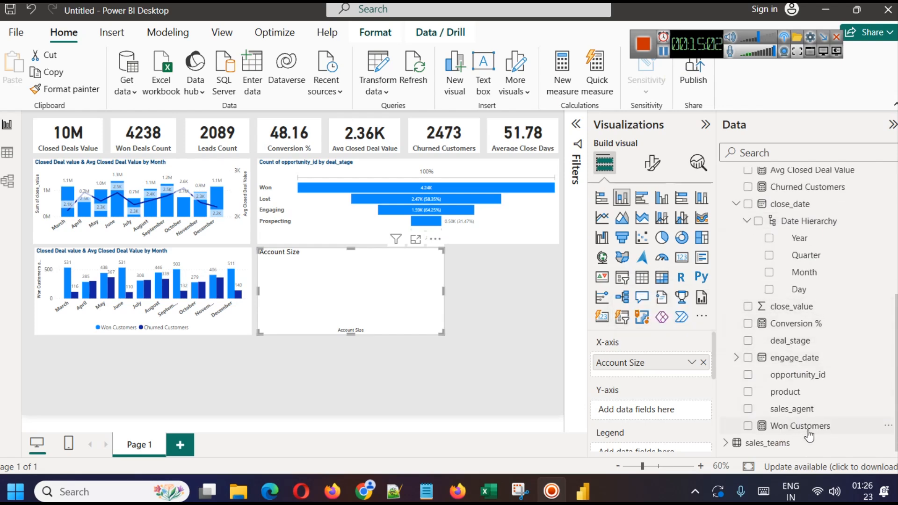
pyautogui.moveTo(809, 434); pyautogui.dragTo(647, 409)
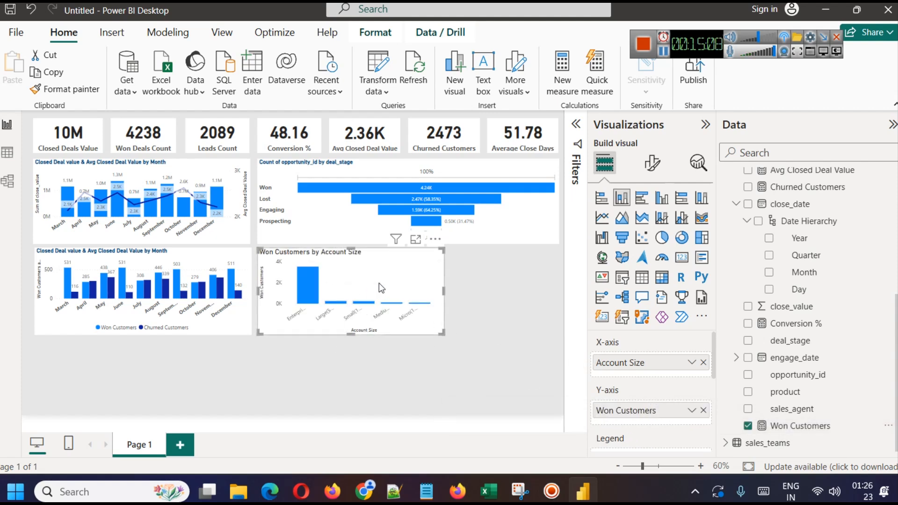
# Enlarge the Won Customers by Account Size chart, inspect the Enterprise(1000+) column's value, and return to the report
pyautogui.click(415, 239)
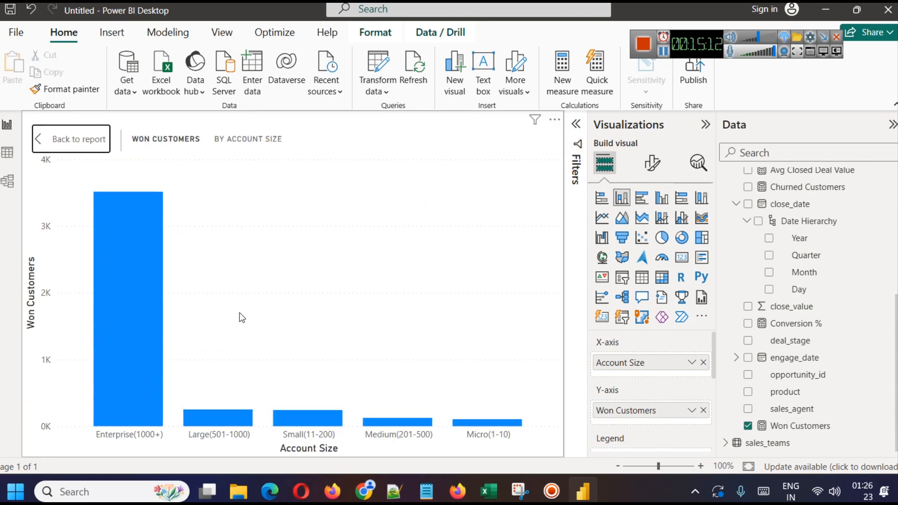
pyautogui.moveTo(151, 265)
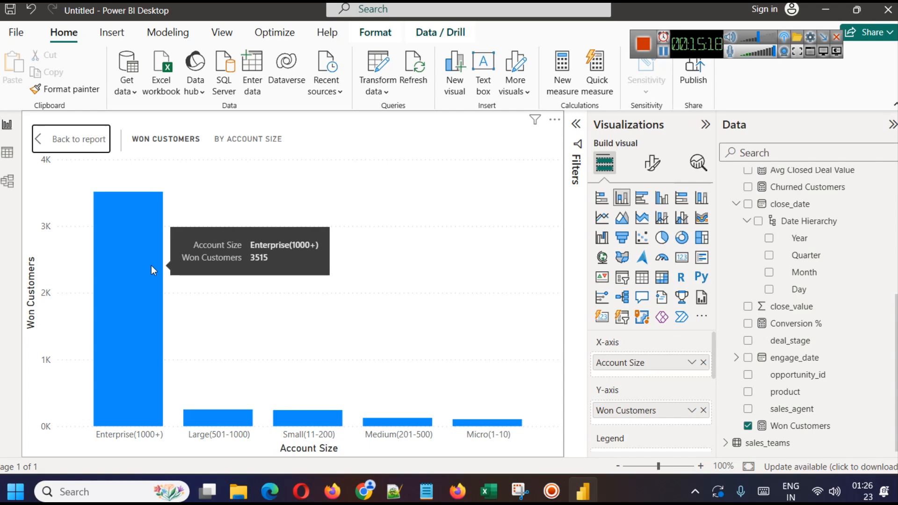
pyautogui.click(59, 139)
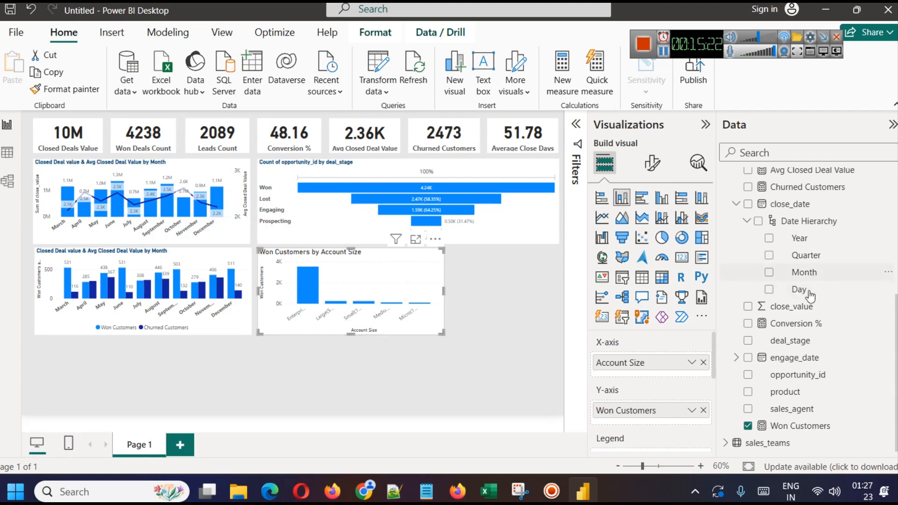
# Review the Account Size column's SWITCH formula in the accounts table and close the formula without changing it
pyautogui.scroll(5, 777, 213)
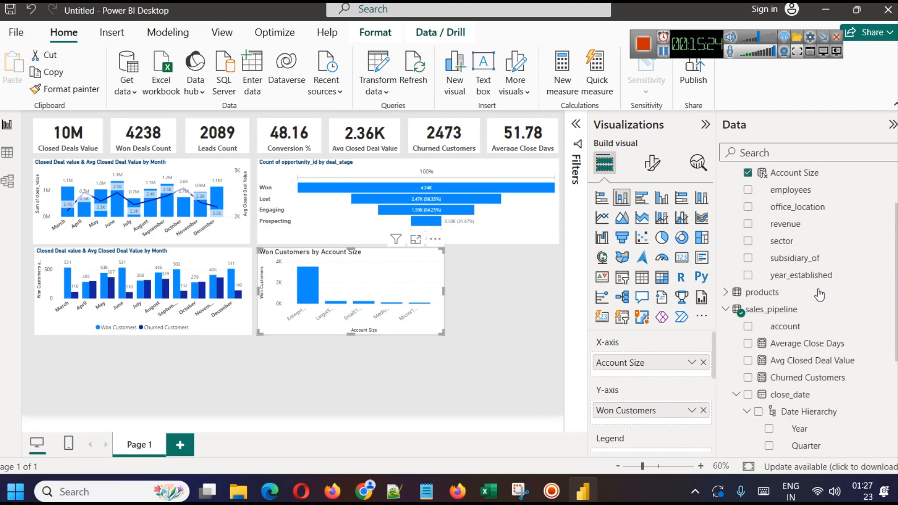
pyautogui.click(796, 213)
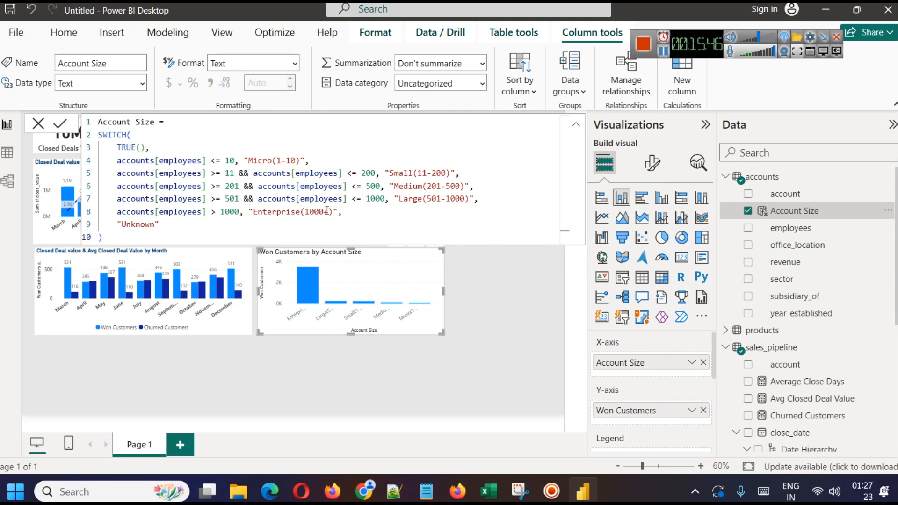
pyautogui.click(521, 326)
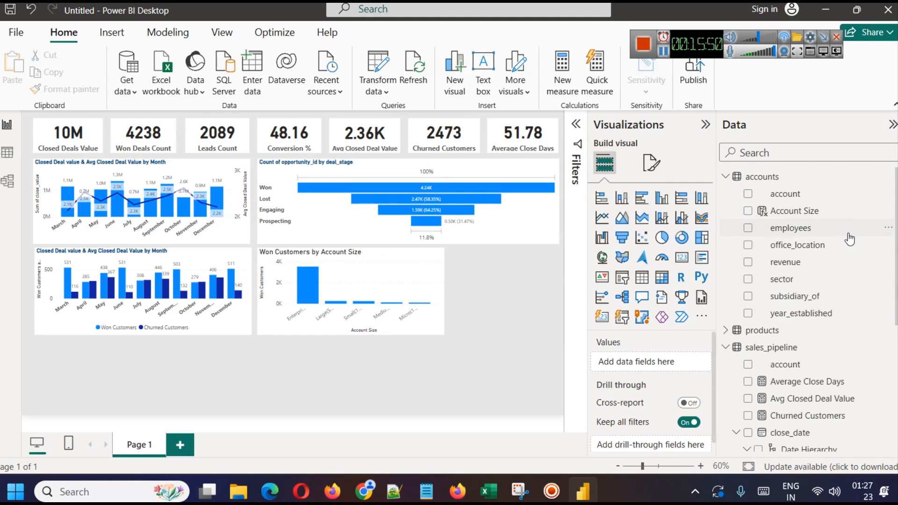
pyautogui.click(794, 211)
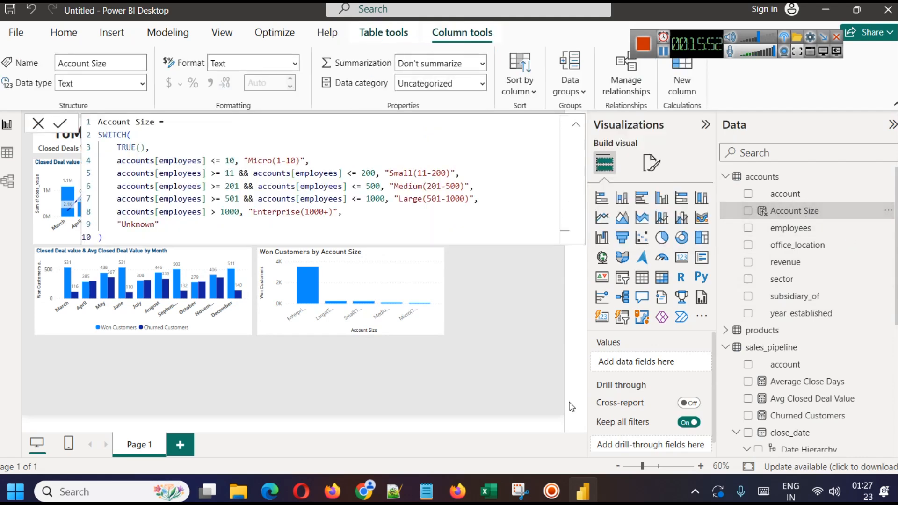
pyautogui.click(525, 333)
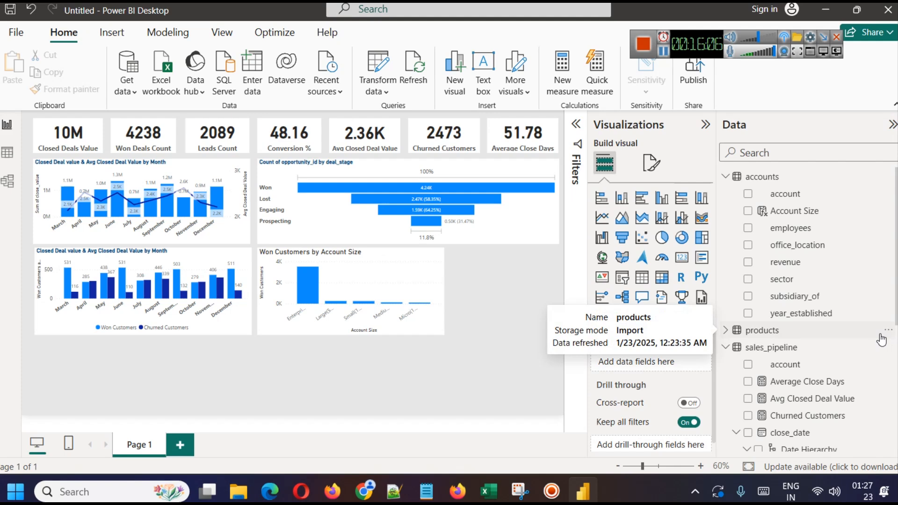
# Start a new bin group on the employees field of the accounts table, with Number of bins as the bin type
pyautogui.click(888, 228)
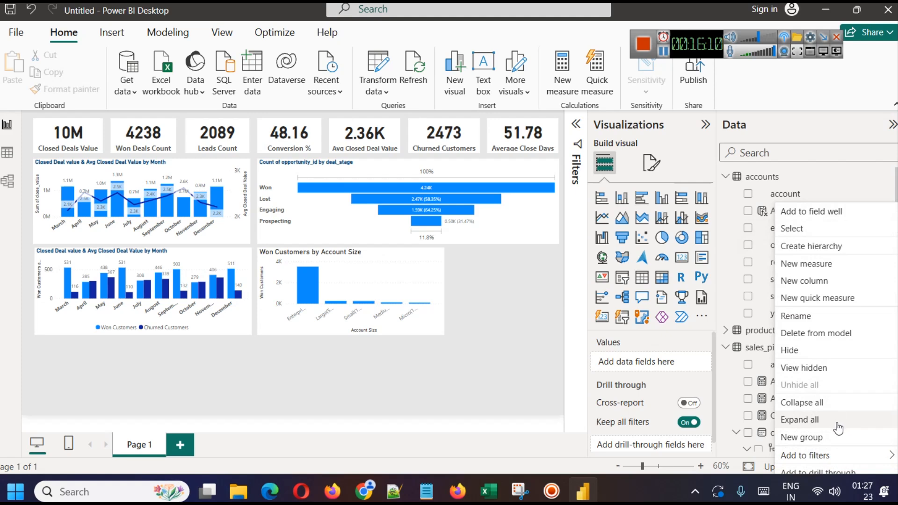
pyautogui.press('Escape')
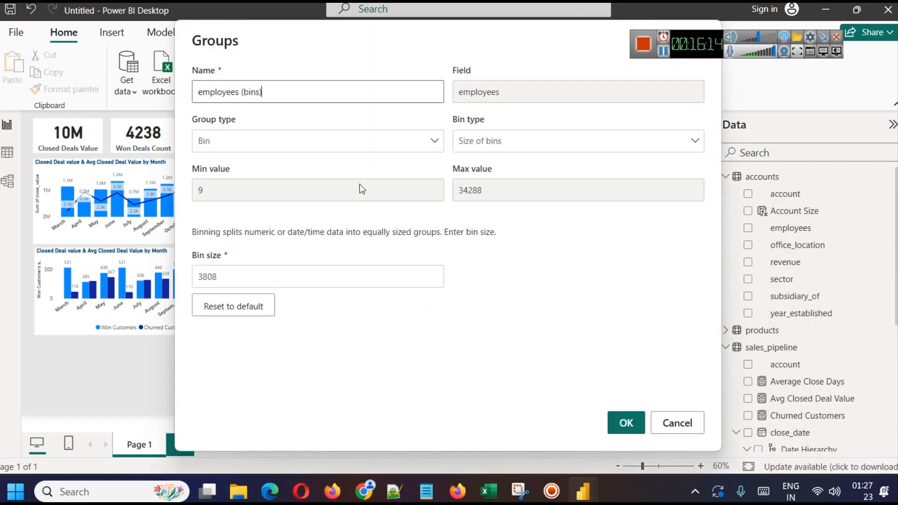
pyautogui.click(503, 142)
pyautogui.click(489, 187)
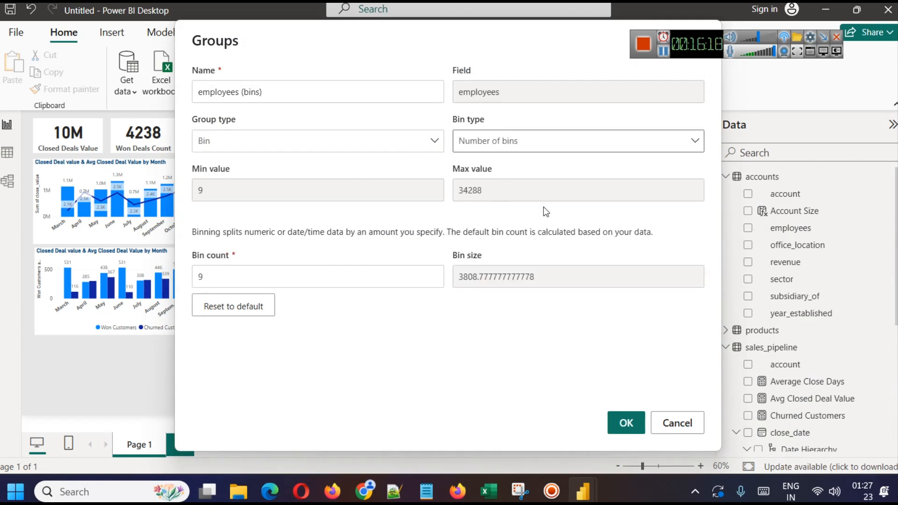
pyautogui.doubleClick(276, 277)
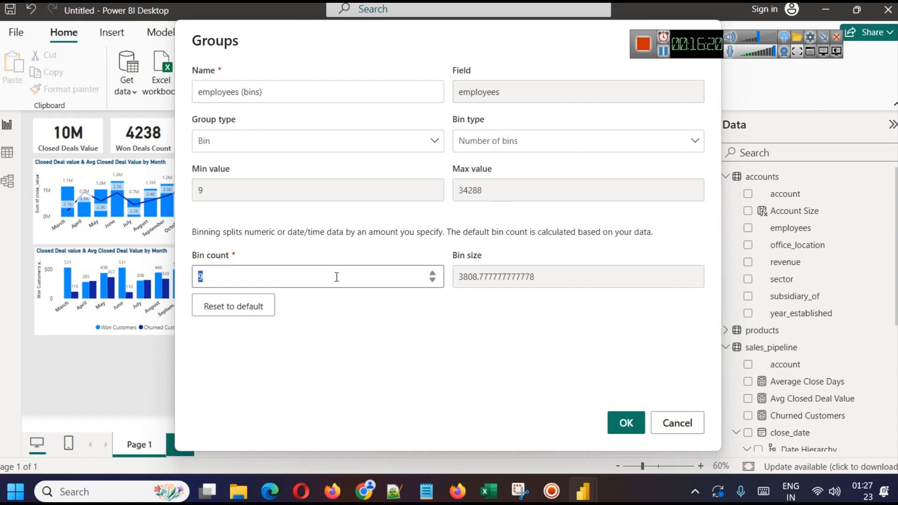
pyautogui.click(411, 337)
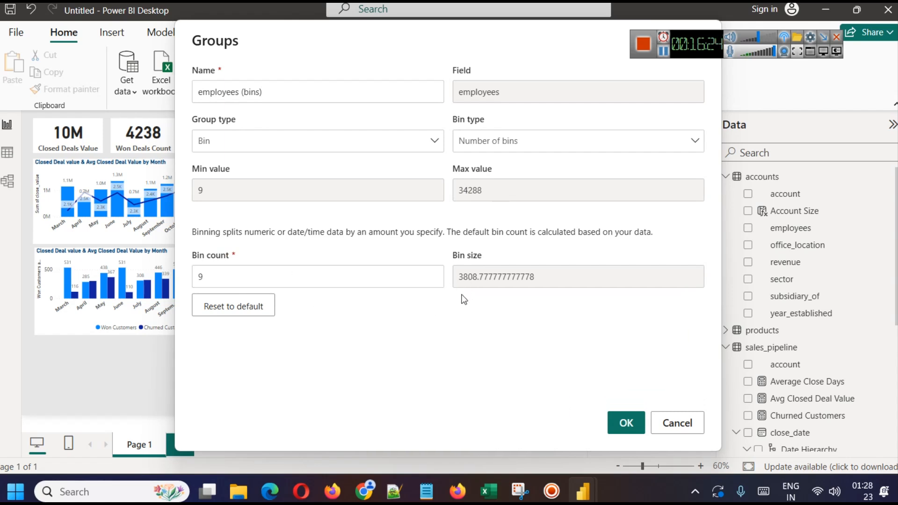
# Try bin counts of 8 and 15, and create the employees (bins) group with a bin count of 12
pyautogui.click(317, 274)
pyautogui.press('BackSpace')
pyautogui.write('8')
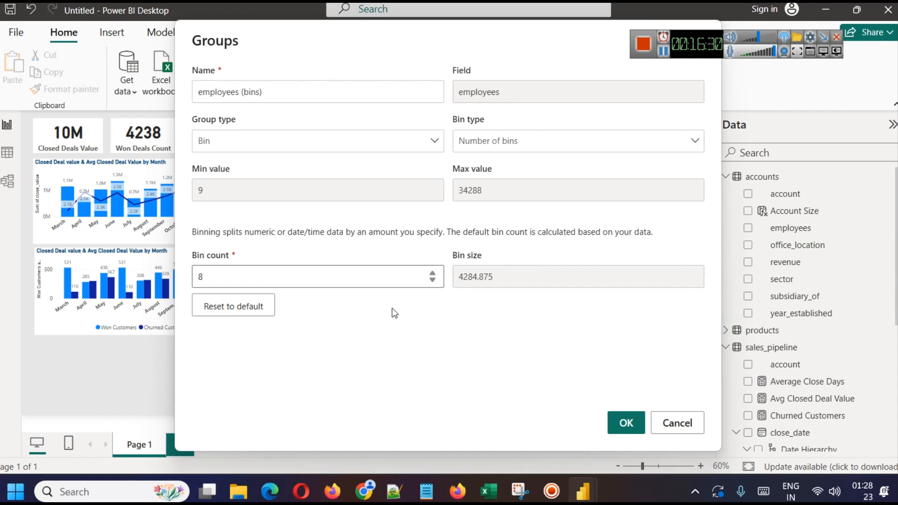
pyautogui.press('BackSpace')
pyautogui.write('15')
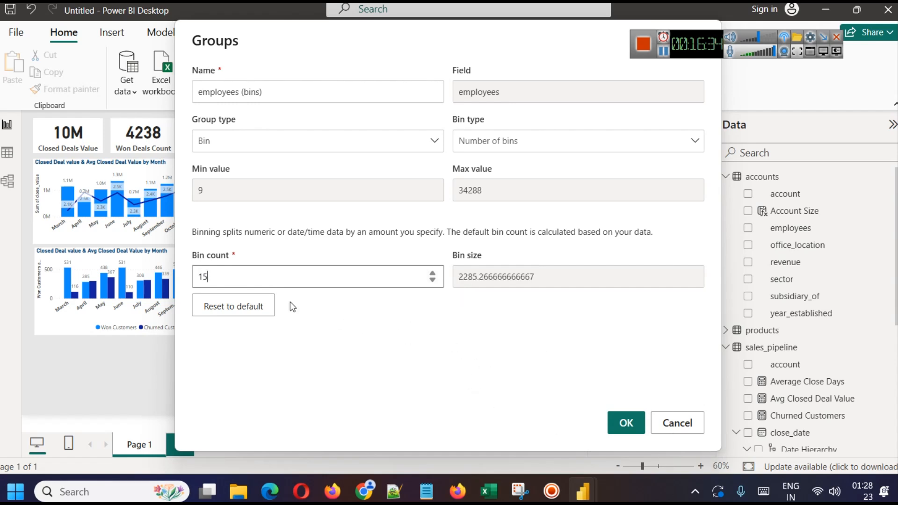
pyautogui.hotkey('ctrl', 'a')
pyautogui.write('112')
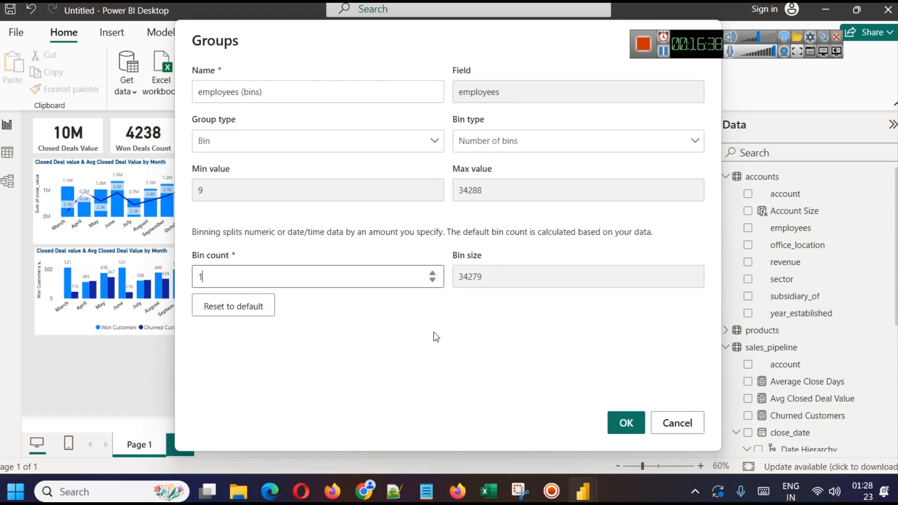
pyautogui.press('BackSpace')
pyautogui.write('2')
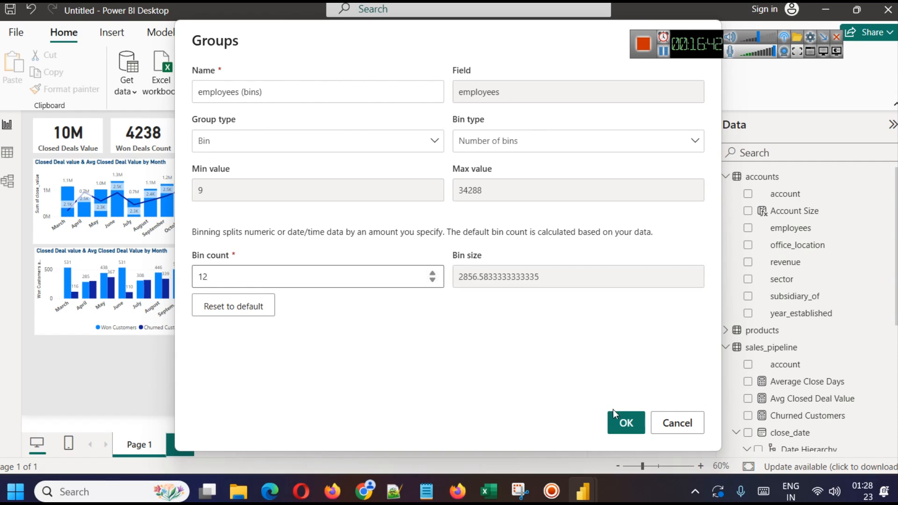
pyautogui.click(632, 431)
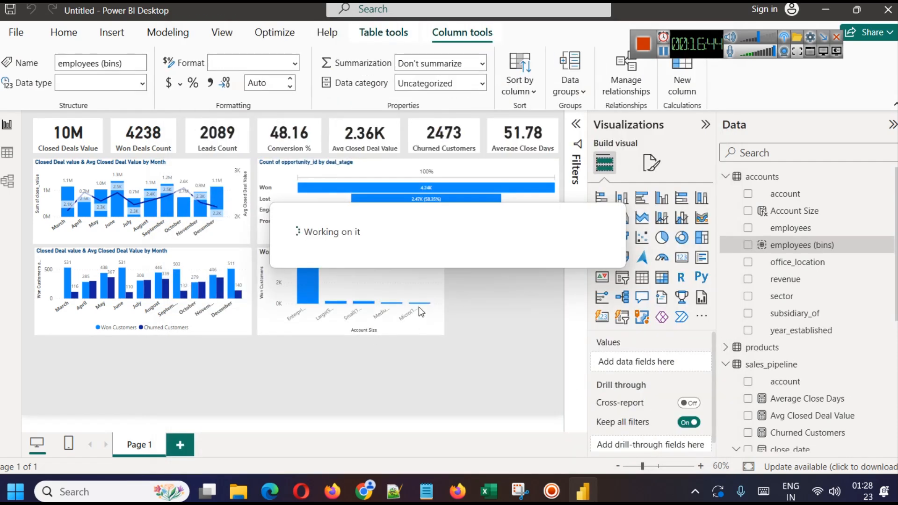
# Replace Account Size with employees (bins) on the X-axis of the Won Customers column chart
pyautogui.click(416, 268)
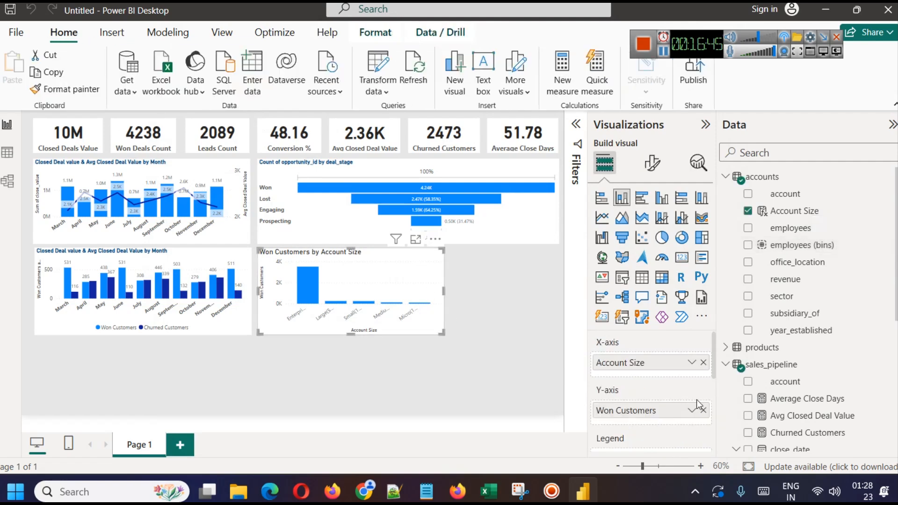
pyautogui.click(703, 363)
pyautogui.moveTo(823, 246); pyautogui.dragTo(669, 369)
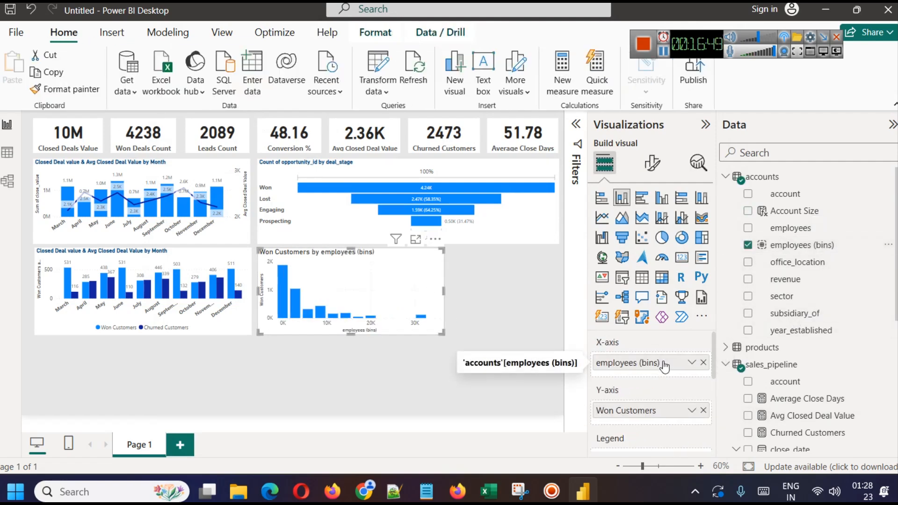
# Enlarge the Won Customers by employees (bins) chart, inspect the values of several columns, and return to the report
pyautogui.click(416, 239)
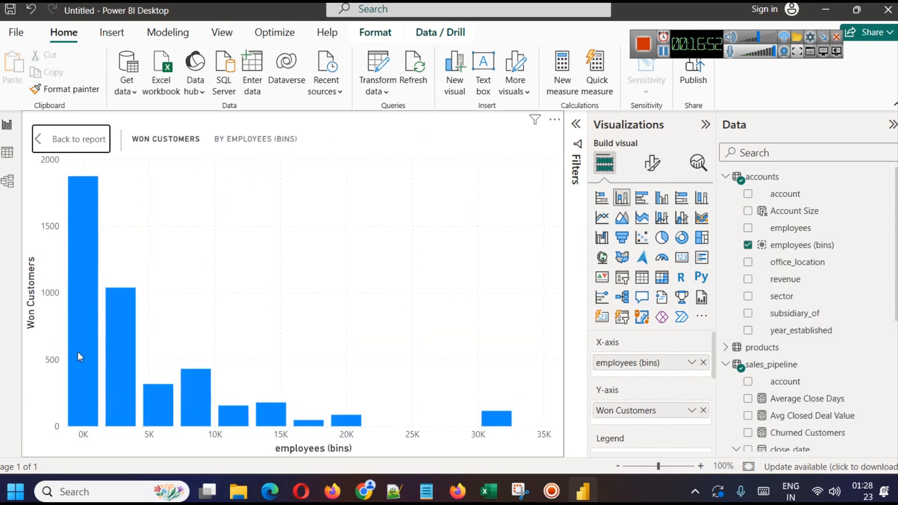
pyautogui.moveTo(79, 352)
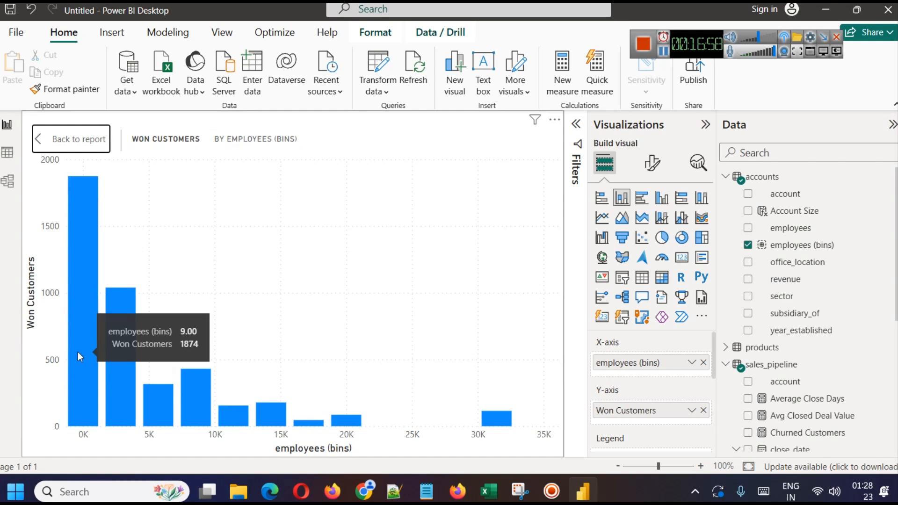
pyautogui.moveTo(113, 369)
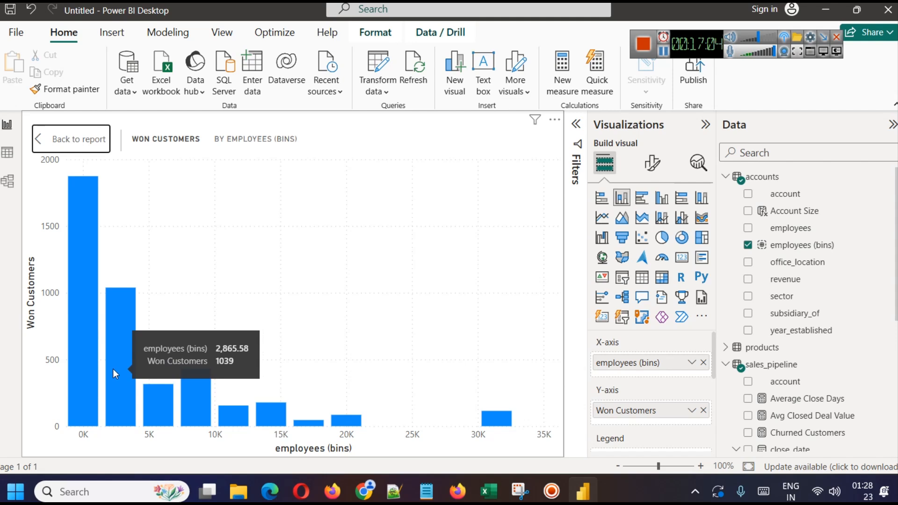
pyautogui.moveTo(162, 405)
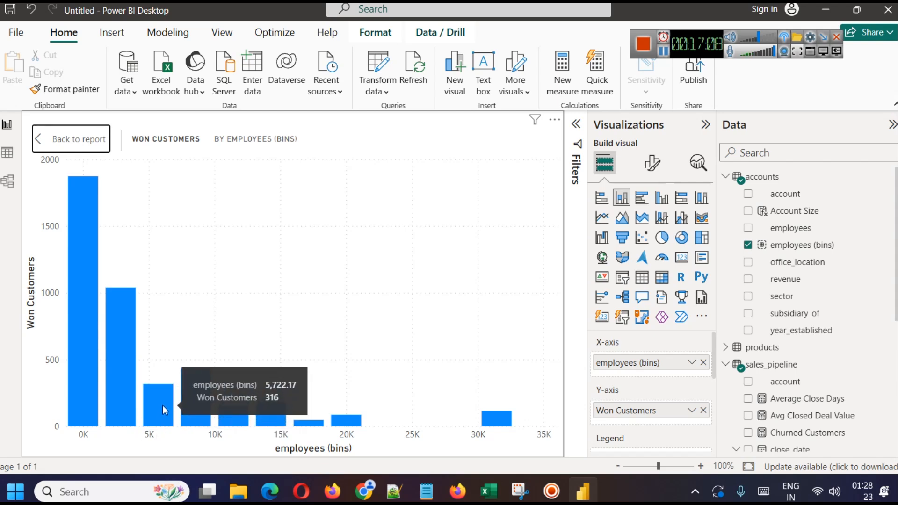
pyautogui.moveTo(488, 423)
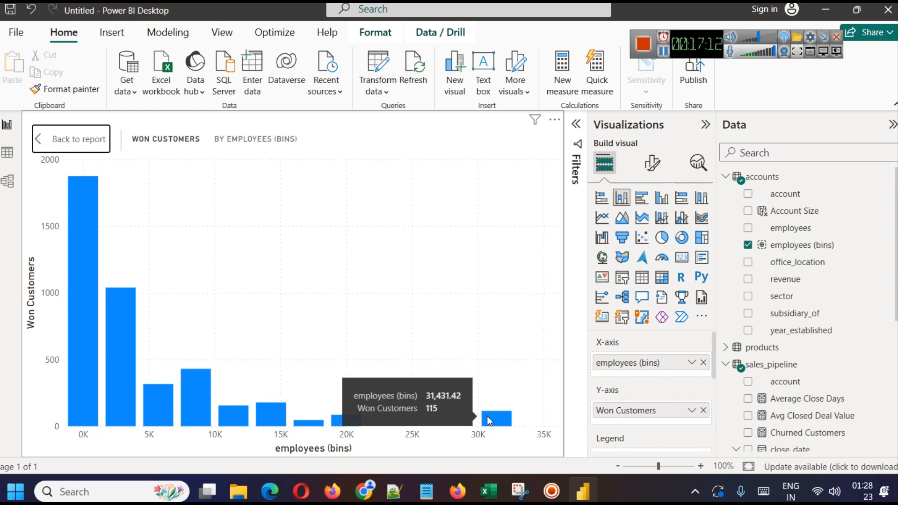
pyautogui.click(78, 142)
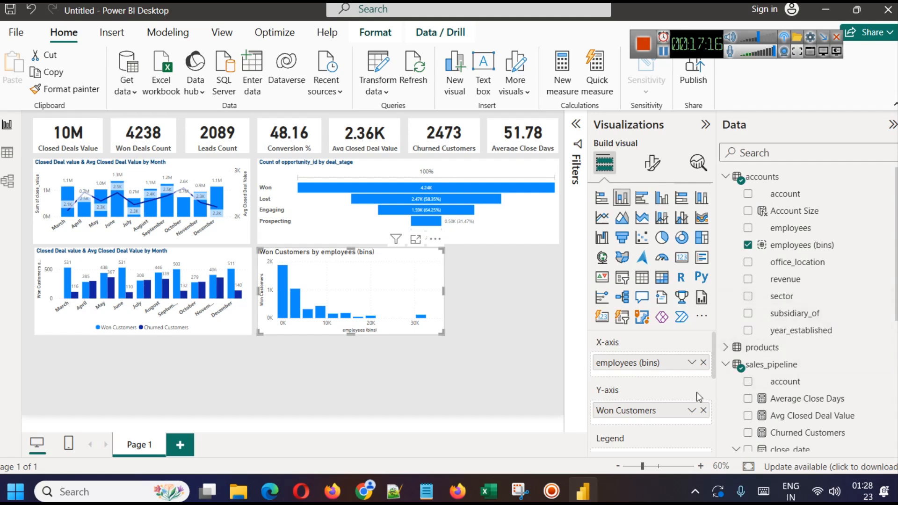
# Remove employees (bins) from the Won Customers column chart and put Account Size back on its X-axis
pyautogui.click(703, 362)
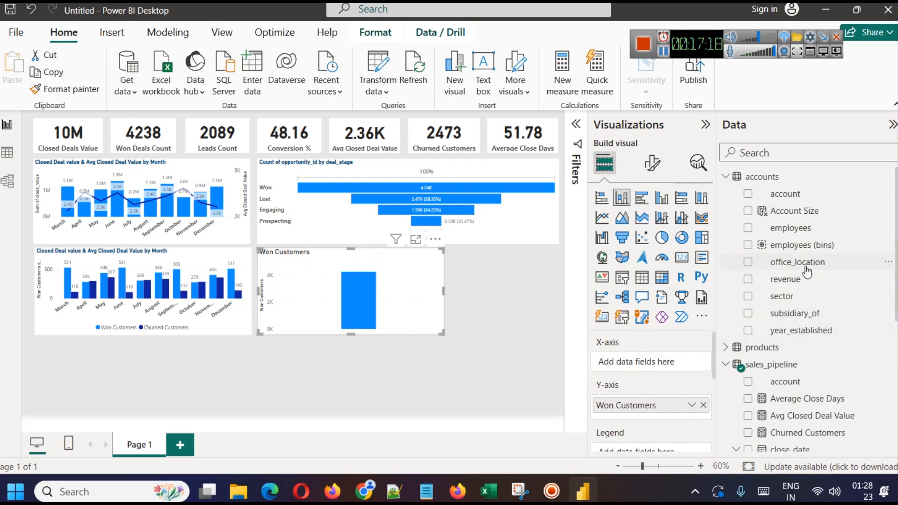
pyautogui.click(786, 212)
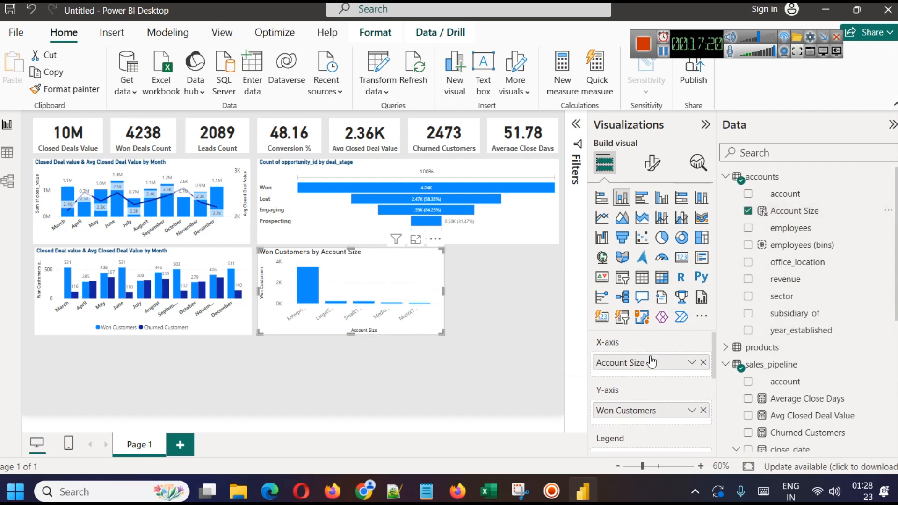
# View the Won Customers by Account Size chart enlarged, and replace Account Size with employees (bins) on its X-axis
pyautogui.click(415, 239)
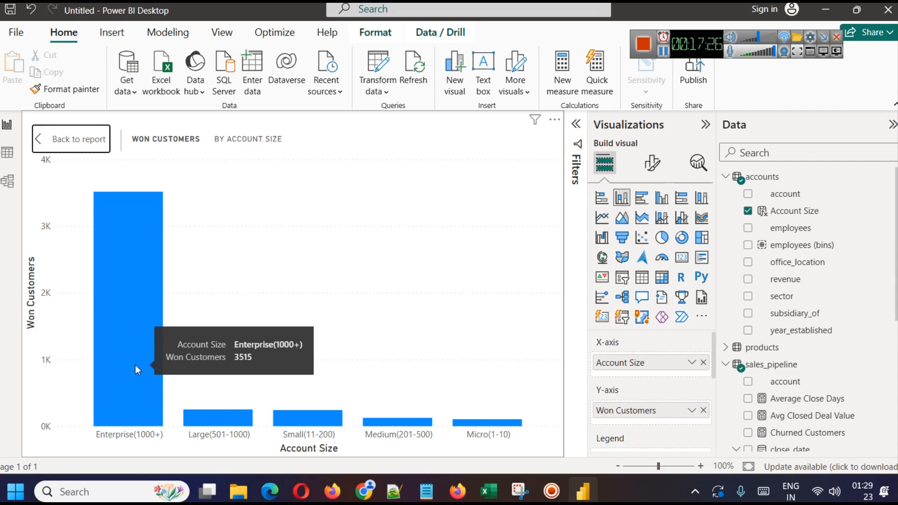
pyautogui.click(70, 139)
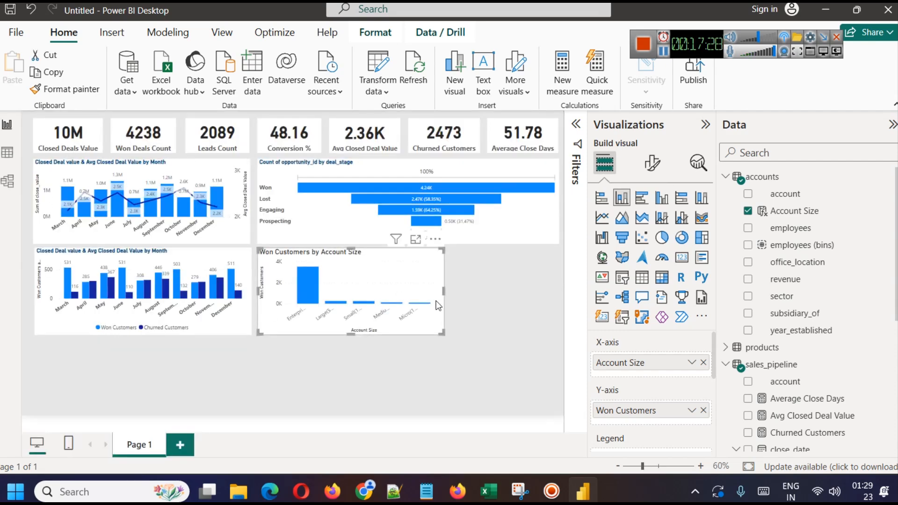
pyautogui.moveTo(703, 374); pyautogui.dragTo(533, 369)
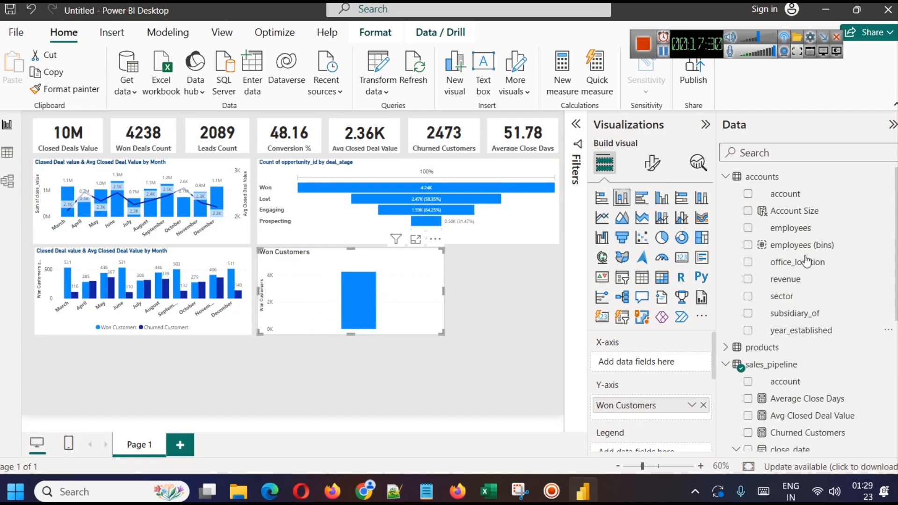
pyautogui.moveTo(766, 244); pyautogui.dragTo(638, 362)
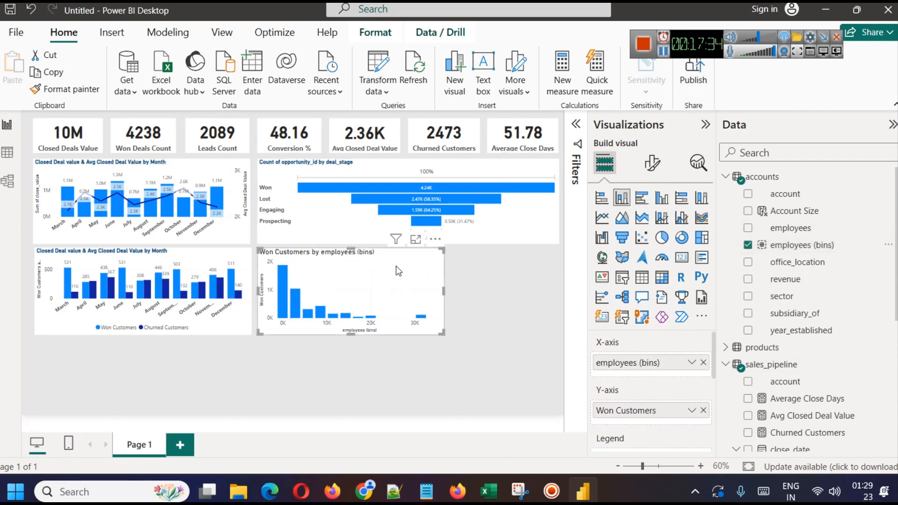
# Copy the formatting of the monthly Won and Churned Customers chart onto the Won Customers by employees (bins) chart
pyautogui.click(187, 262)
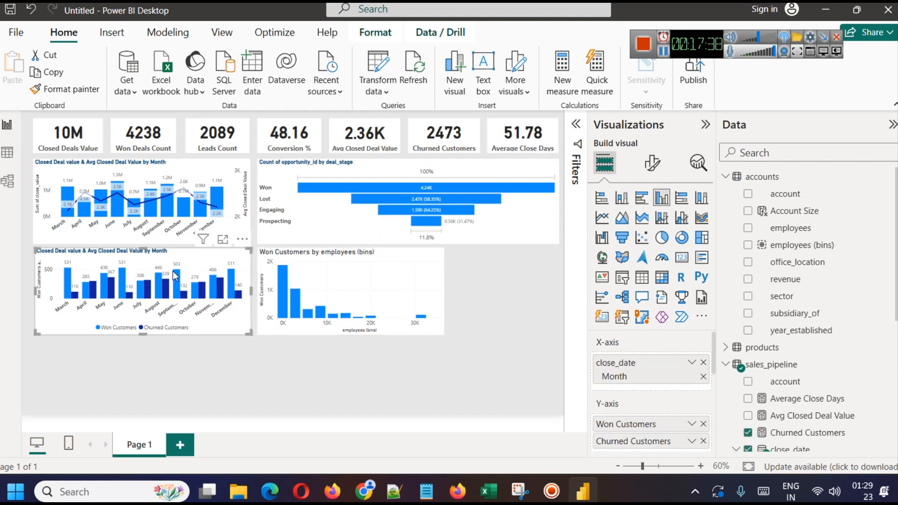
pyautogui.click(68, 87)
pyautogui.click(395, 255)
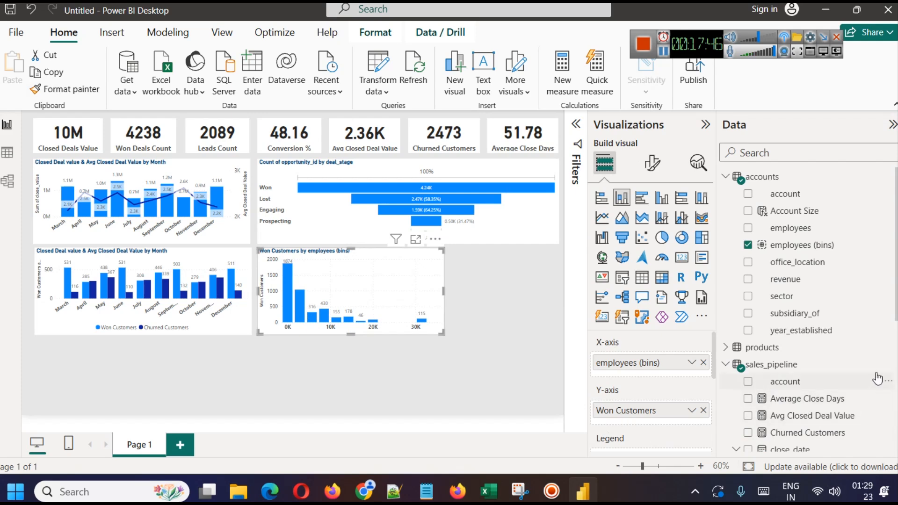
# Add Churned Customers to the Y-axis of the employees (bins) chart and inspect the stacked columns in focus mode
pyautogui.scroll(-3, 864, 376)
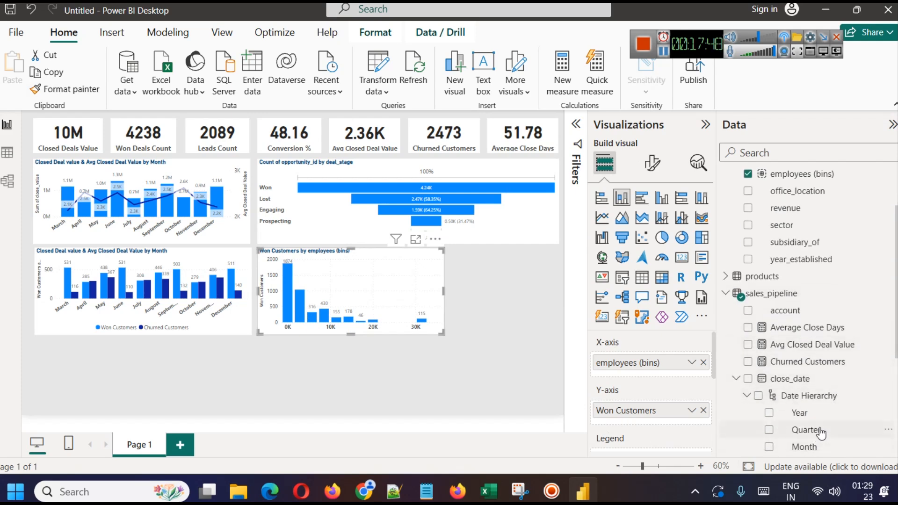
pyautogui.moveTo(809, 365); pyautogui.dragTo(674, 421)
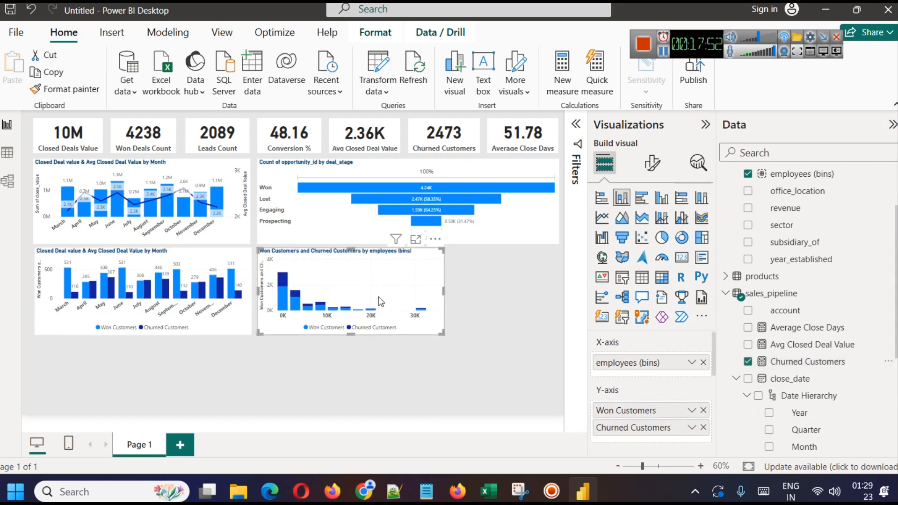
pyautogui.click(415, 239)
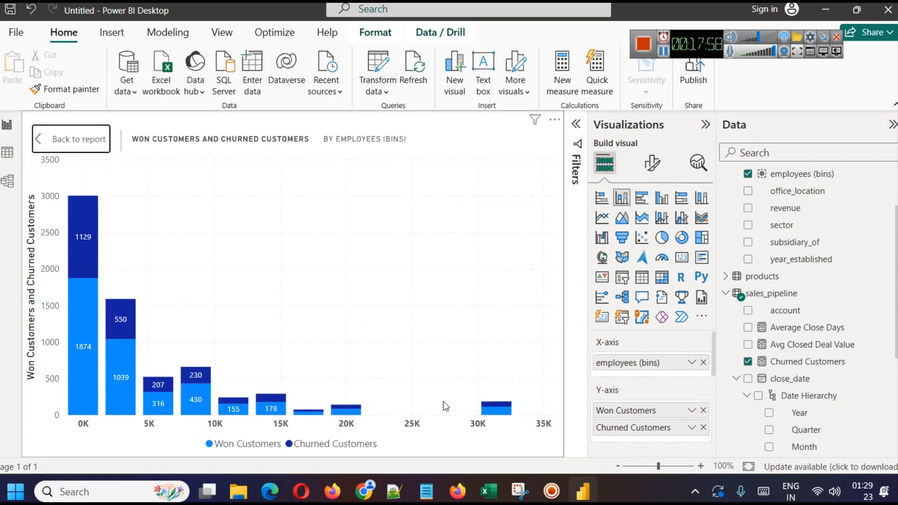
pyautogui.click(79, 146)
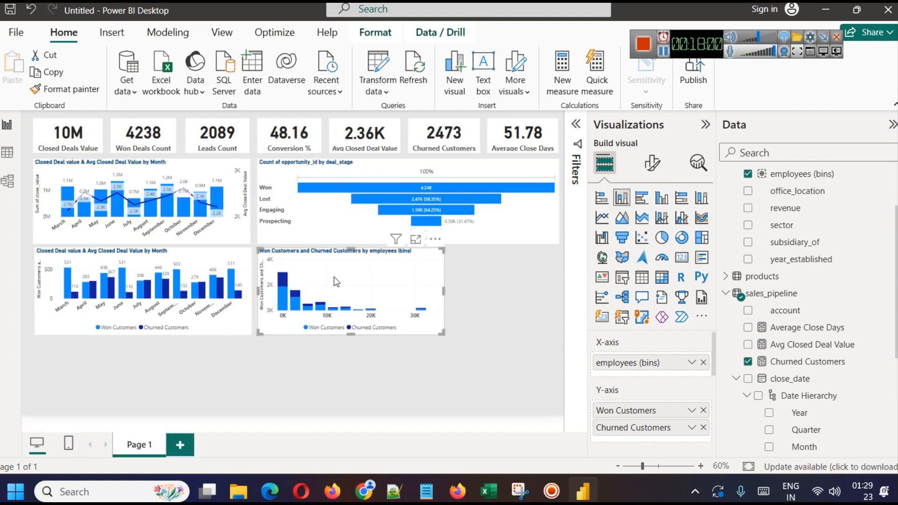
# Narrow the Won Customers and Churned Customers by employees (bins) chart slightly from its outer edge
pyautogui.click(483, 301)
pyautogui.click(424, 291)
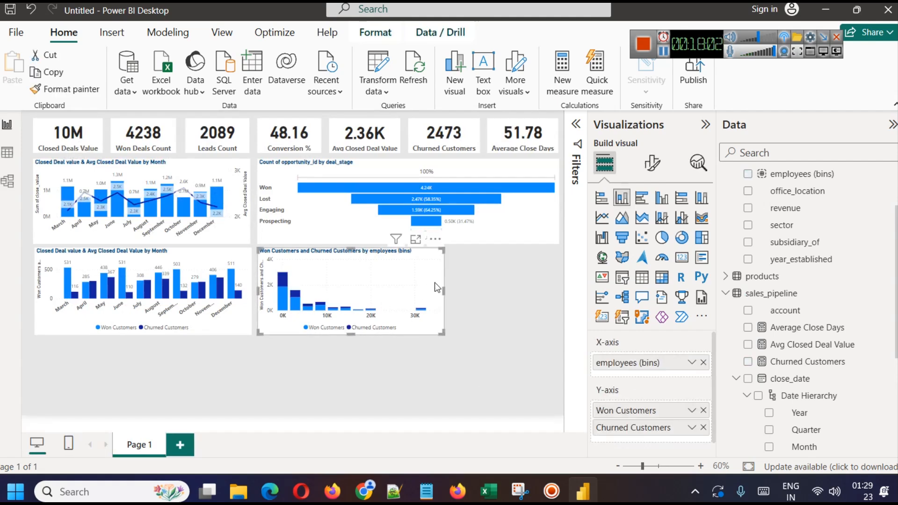
pyautogui.moveTo(444, 291); pyautogui.dragTo(428, 290)
pyautogui.click(435, 292)
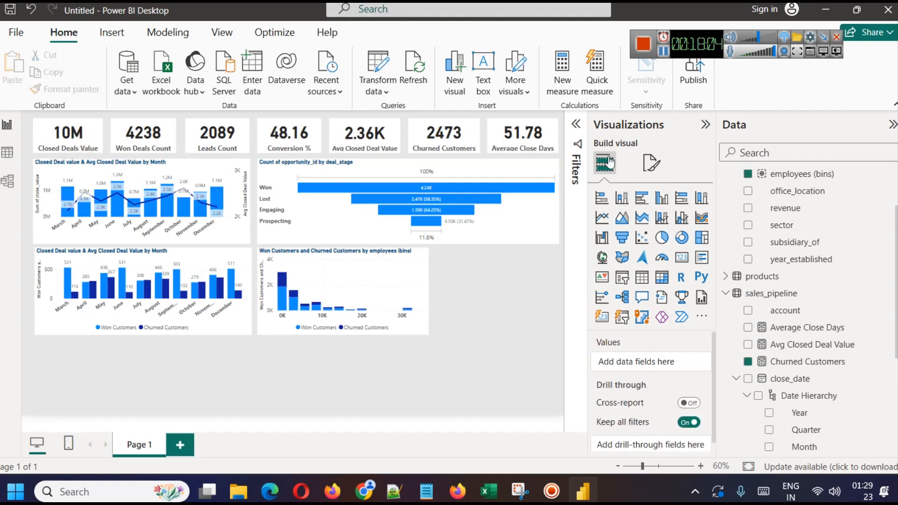
# Review the sales_teams fields and the relationships between the tables in the data model, and return to the report
pyautogui.click(9, 153)
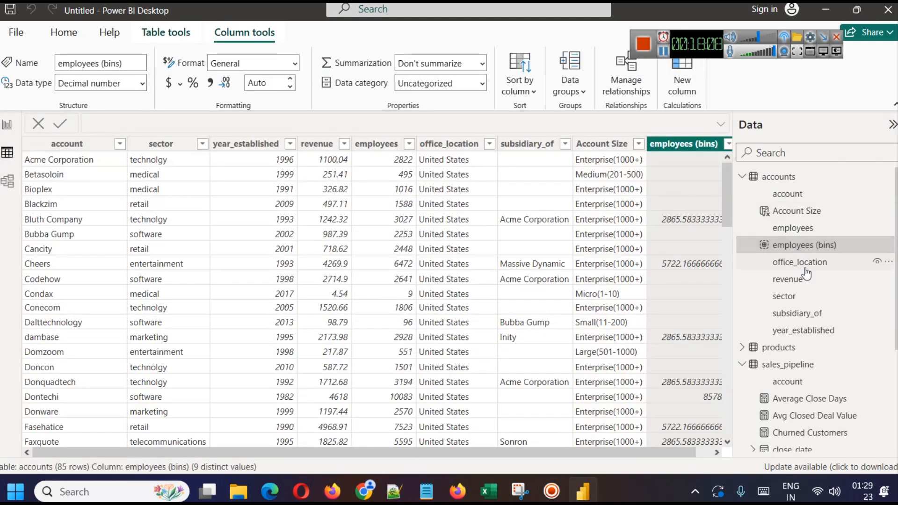
pyautogui.scroll(-5, 822, 376)
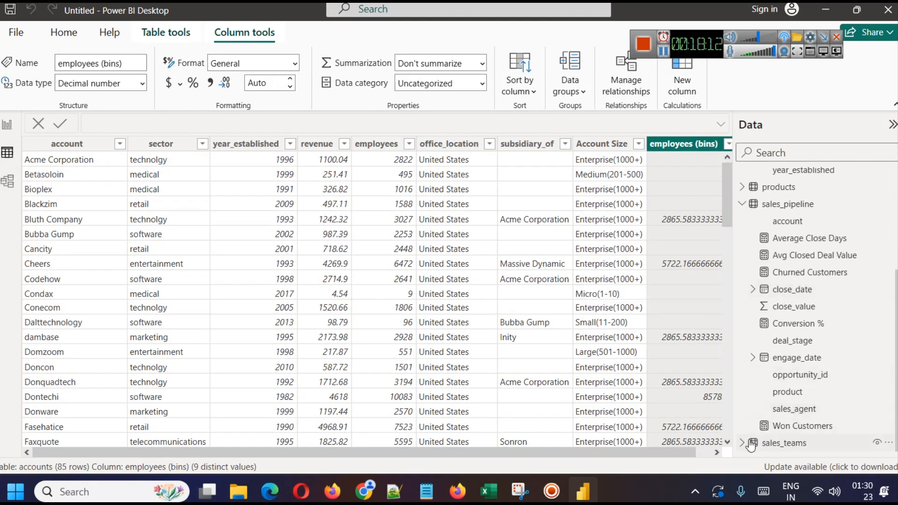
pyautogui.click(747, 444)
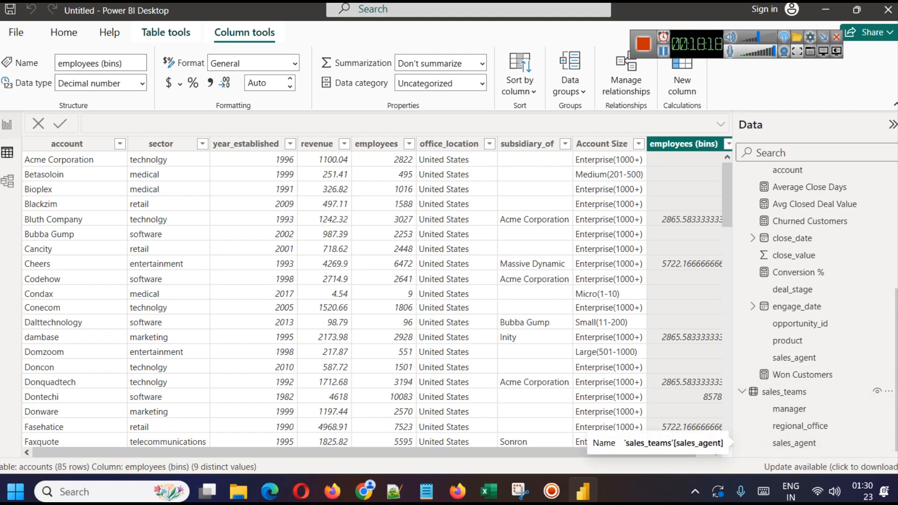
pyautogui.click(7, 180)
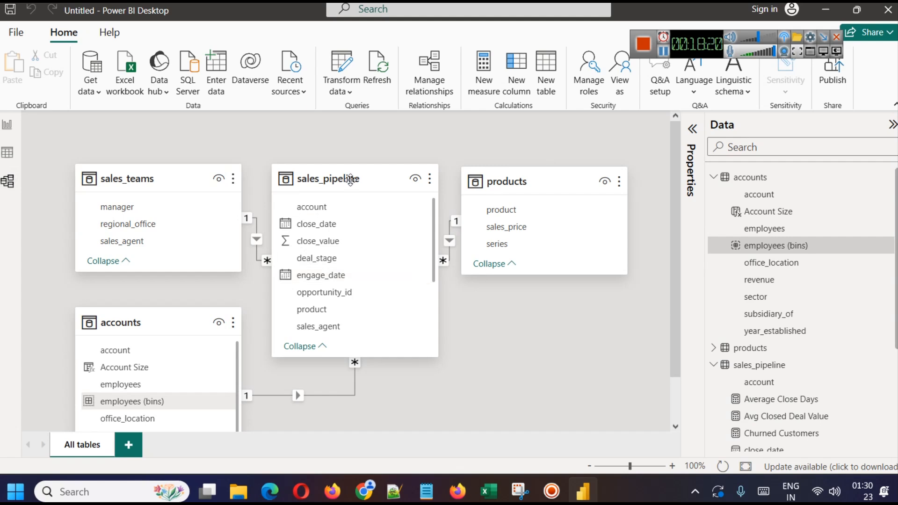
pyautogui.moveTo(177, 177); pyautogui.dragTo(155, 159)
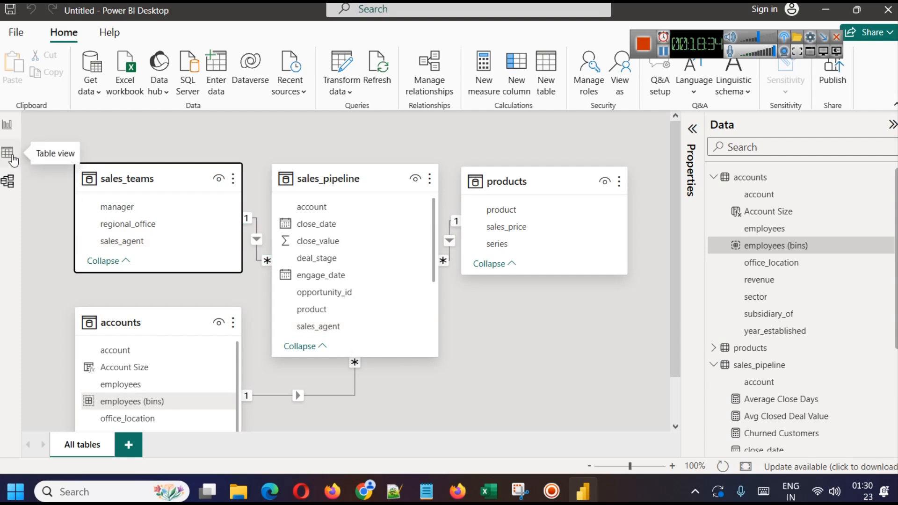
pyautogui.click(7, 126)
pyautogui.click(660, 53)
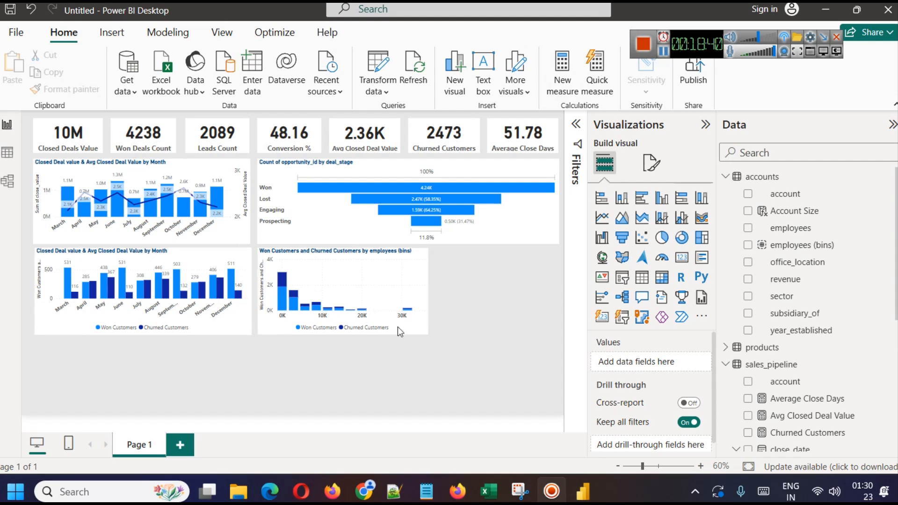
# Duplicate the employees (bins) chart, place the copy beneath the monthly Won and Churned Customers chart, and widen it to match that chart
pyautogui.click(340, 263)
pyautogui.moveTo(341, 263); pyautogui.dragTo(320, 310)
pyautogui.hotkey('ctrl', 'z')
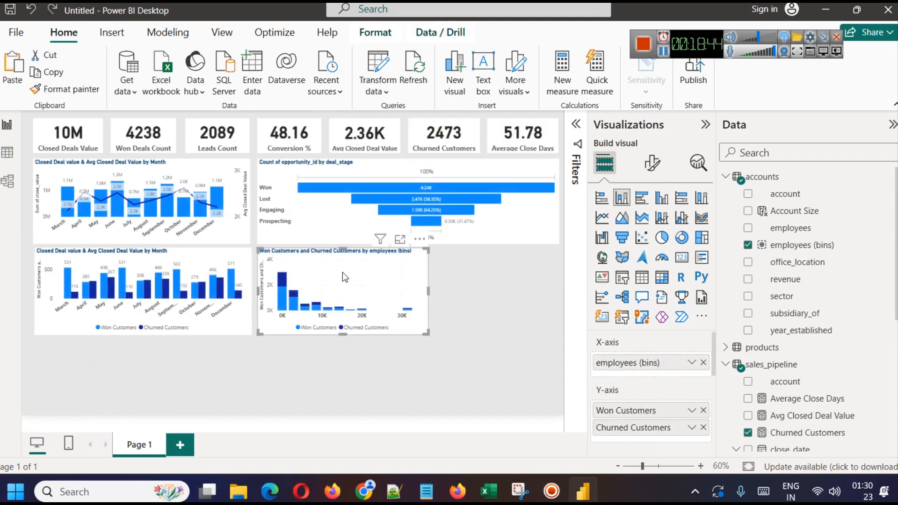
pyautogui.click(439, 296)
pyautogui.click(370, 280)
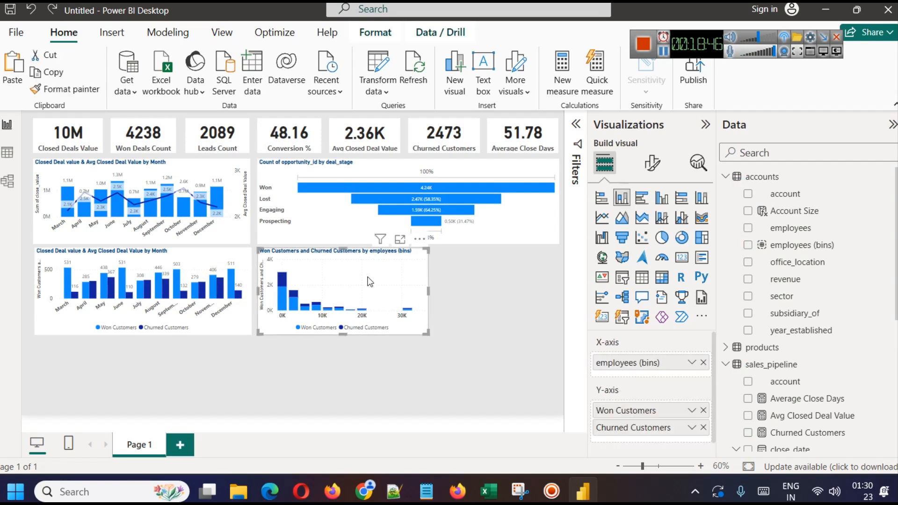
pyautogui.moveTo(370, 281); pyautogui.dragTo(141, 378)
pyautogui.moveTo(121, 329); pyautogui.dragTo(122, 349)
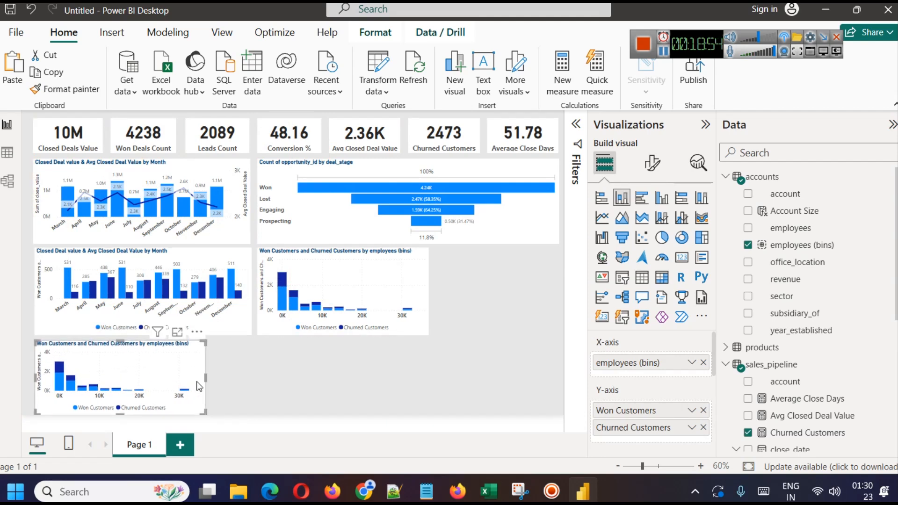
pyautogui.moveTo(206, 377); pyautogui.dragTo(254, 383)
pyautogui.click(287, 382)
pyautogui.click(188, 365)
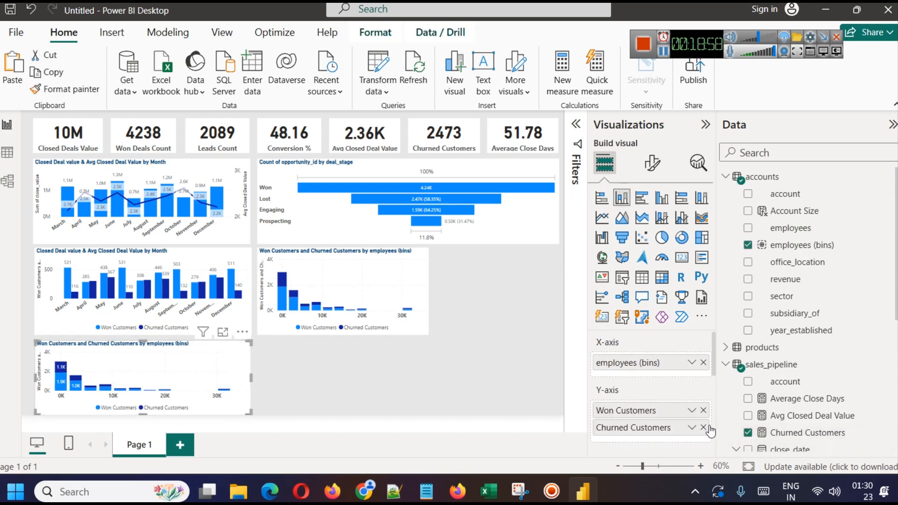
# Remove Churned Customers from the duplicated chart and replace employees (bins) with sales_agent on its X-axis
pyautogui.click(703, 428)
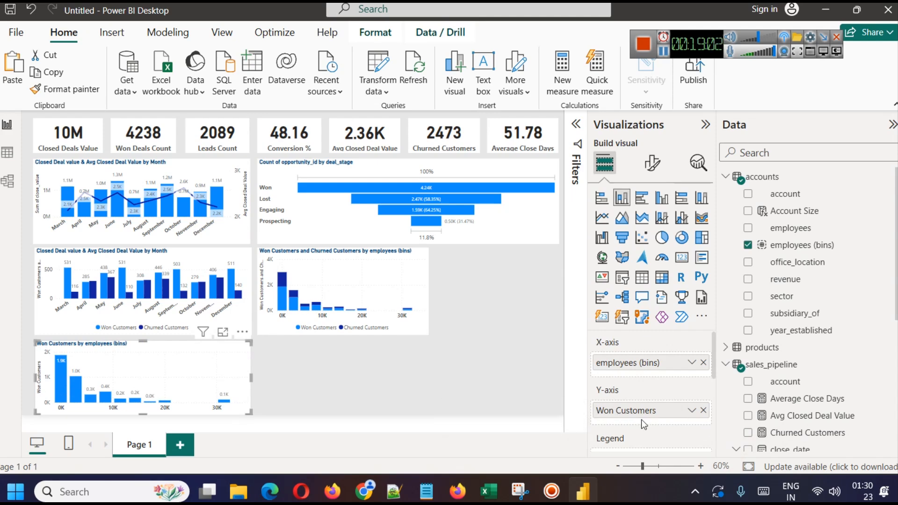
pyautogui.click(703, 363)
pyautogui.scroll(-5, 795, 414)
pyautogui.moveTo(833, 409); pyautogui.dragTo(635, 368)
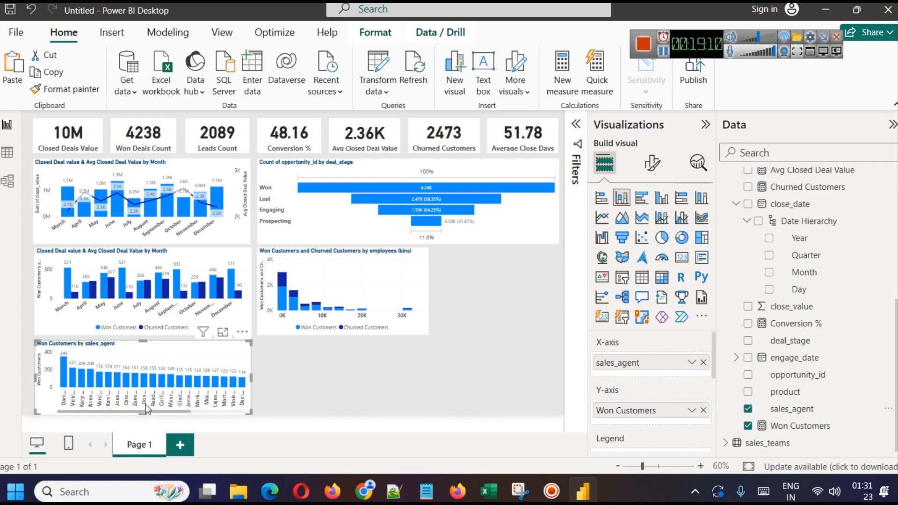
# Try a wider Won Customers by sales_agent chart, examine its columns in focus mode, and restore the chart's previous width
pyautogui.moveTo(150, 411); pyautogui.dragTo(102, 411)
pyautogui.moveTo(251, 377); pyautogui.dragTo(430, 376)
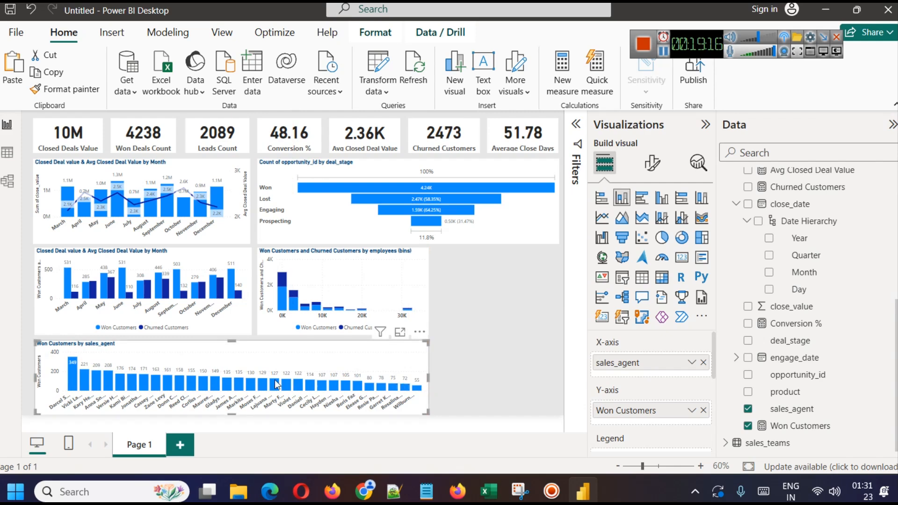
pyautogui.click(400, 332)
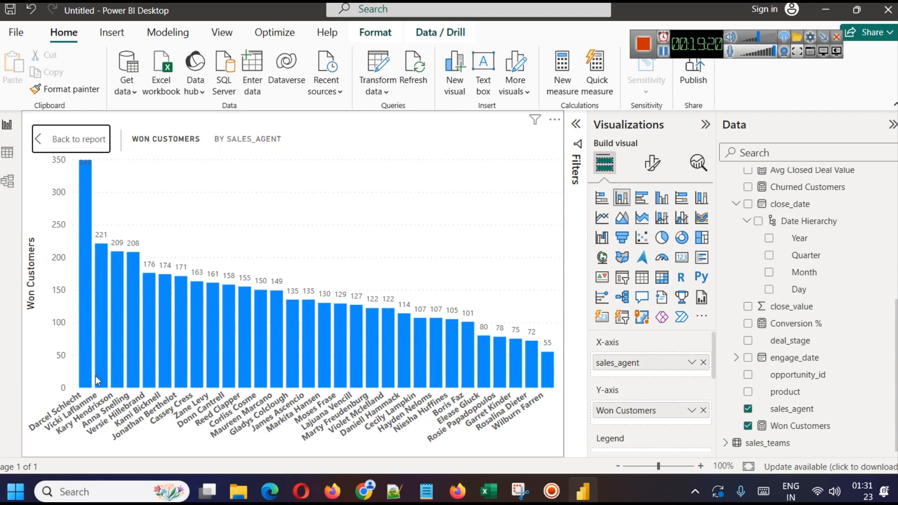
pyautogui.moveTo(90, 335)
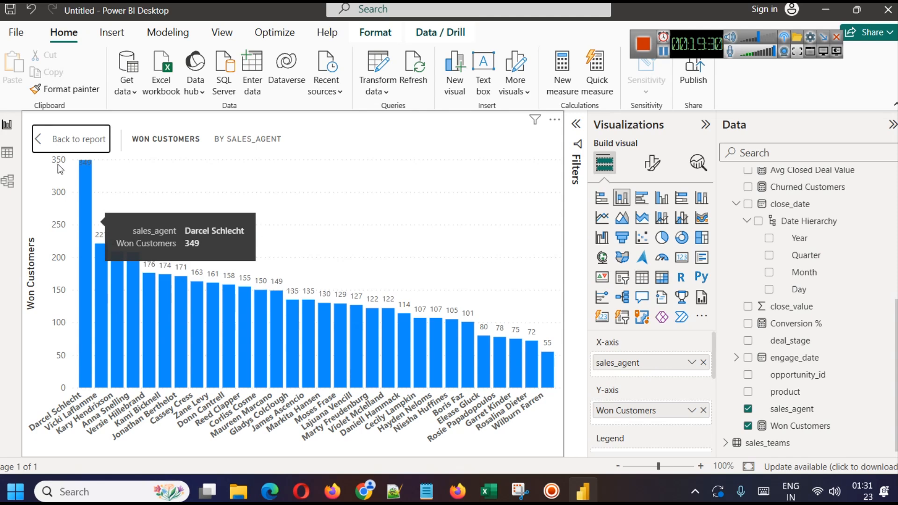
pyautogui.click(70, 138)
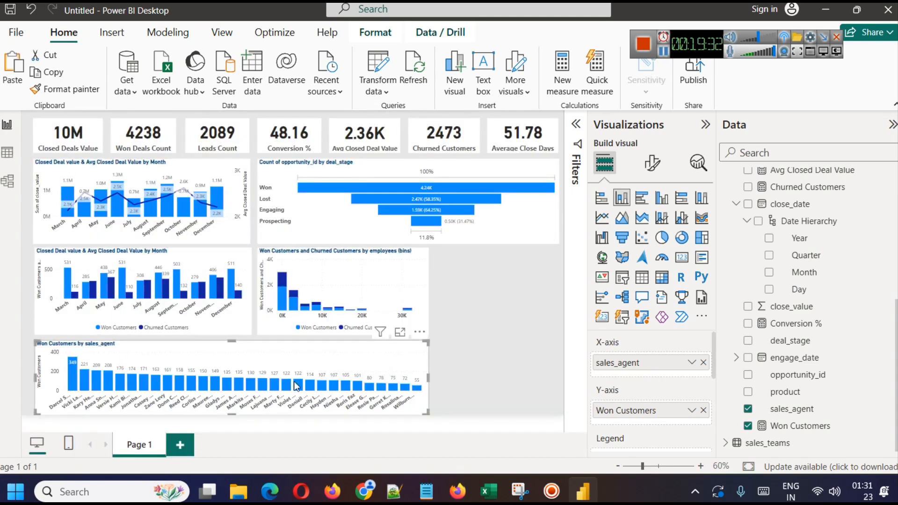
pyautogui.moveTo(297, 386)
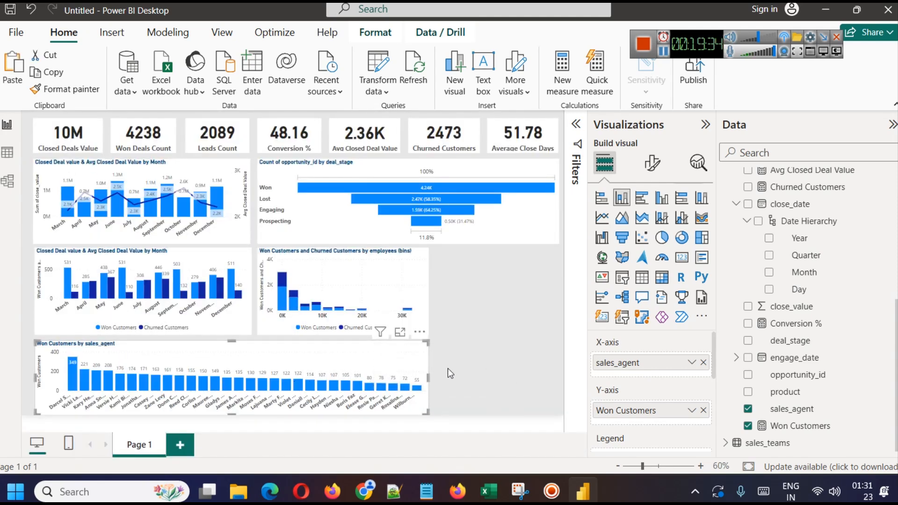
pyautogui.moveTo(429, 380); pyautogui.dragTo(253, 382)
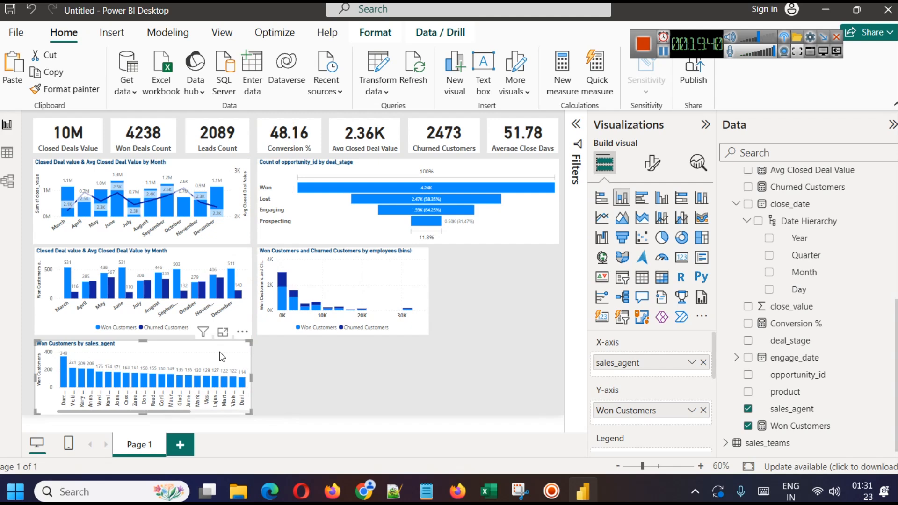
# Filter the Won Customers by sales_agent chart to the top 10 sales agents by Won Customers, and collapse the filter pane
pyautogui.click(575, 124)
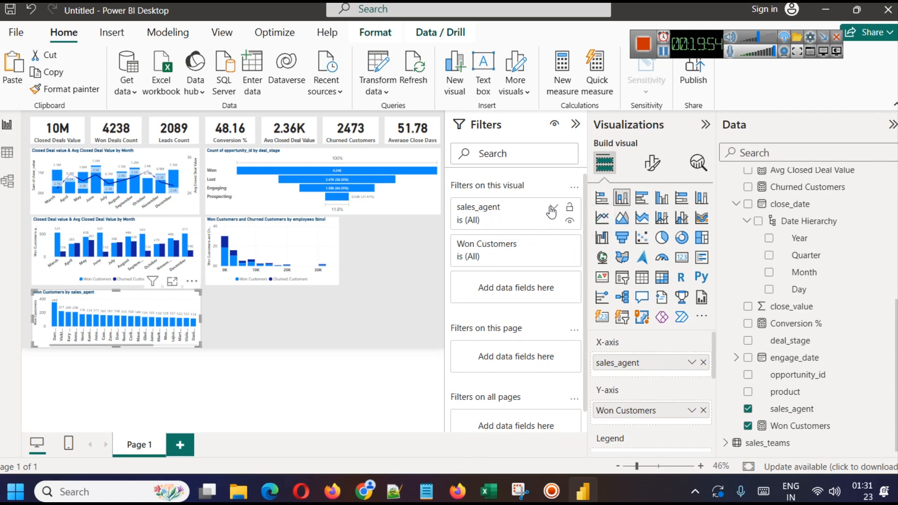
pyautogui.click(553, 212)
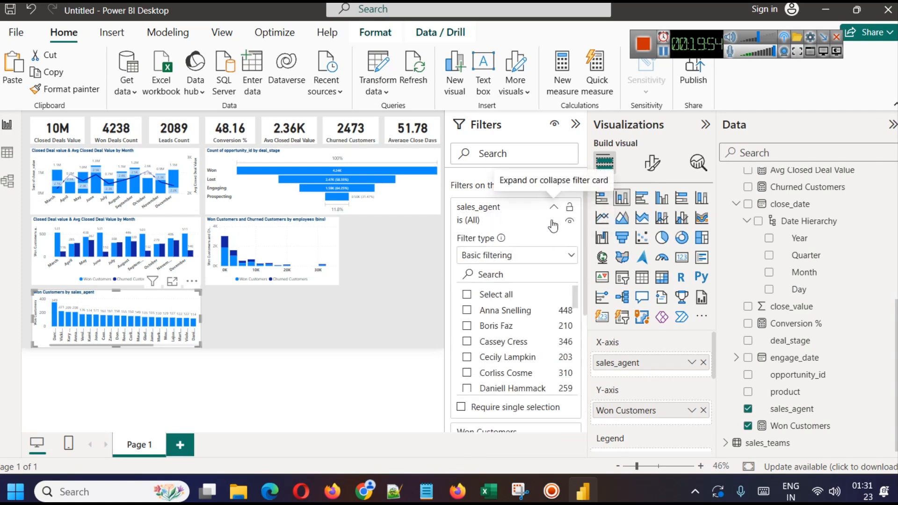
pyautogui.click(505, 254)
pyautogui.click(504, 310)
pyautogui.click(524, 292)
pyautogui.write('10')
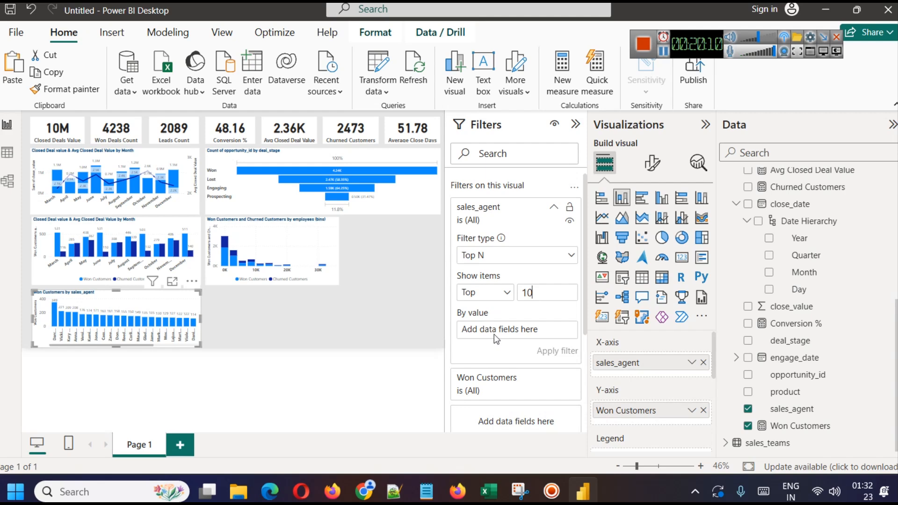
pyautogui.moveTo(800, 426); pyautogui.dragTo(514, 330)
pyautogui.click(557, 350)
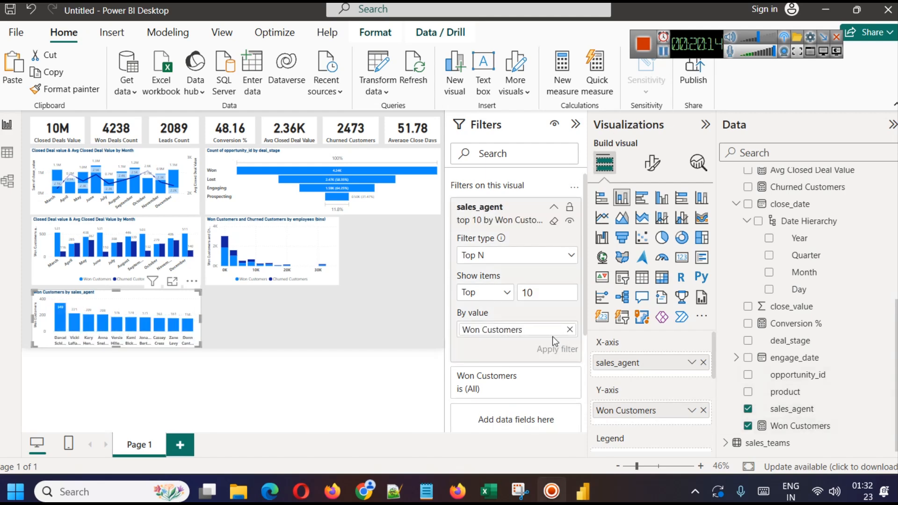
pyautogui.click(575, 124)
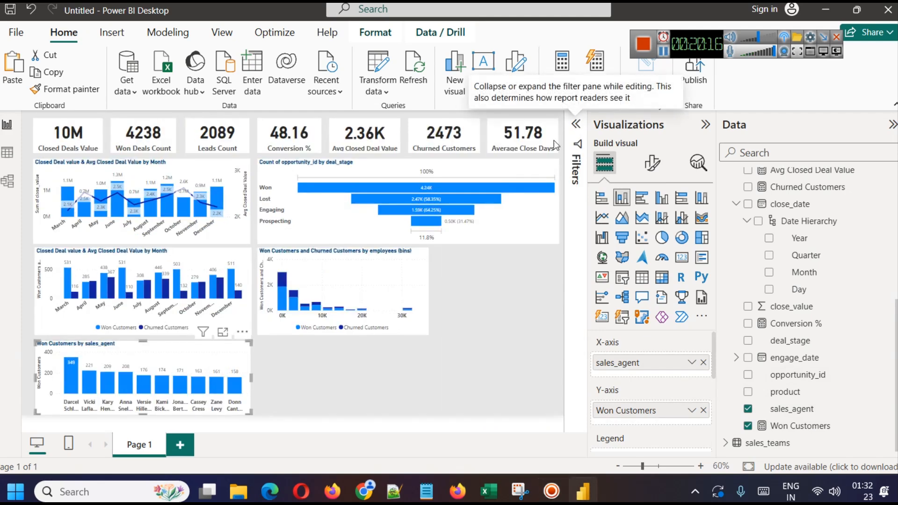
# Examine the top 10 agents in the Won Customers by sales_agent chart in focus mode and return to the report
pyautogui.click(311, 391)
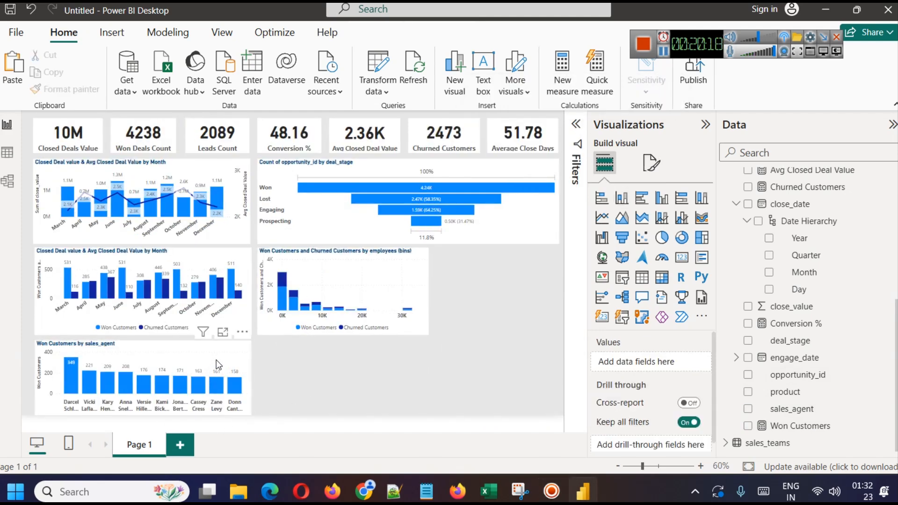
pyautogui.click(223, 332)
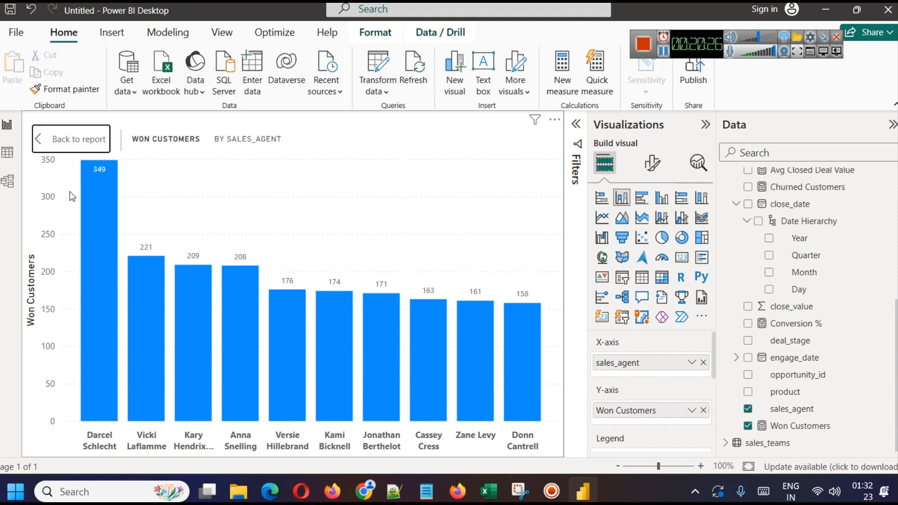
pyautogui.click(73, 139)
pyautogui.click(316, 390)
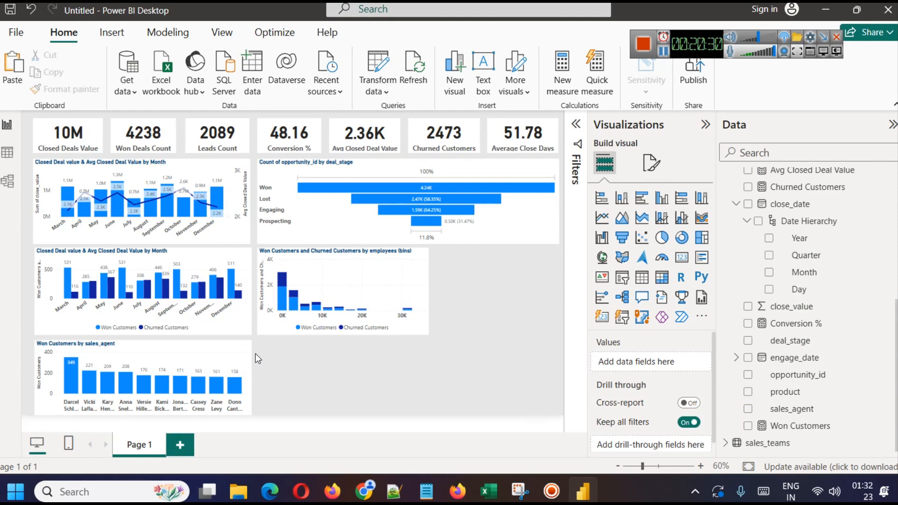
# Nudge the Closed Deal value chart, deal stage funnel, monthly Won and Churned Customers chart, and employees (bins) chart slightly upward
pyautogui.click(197, 166)
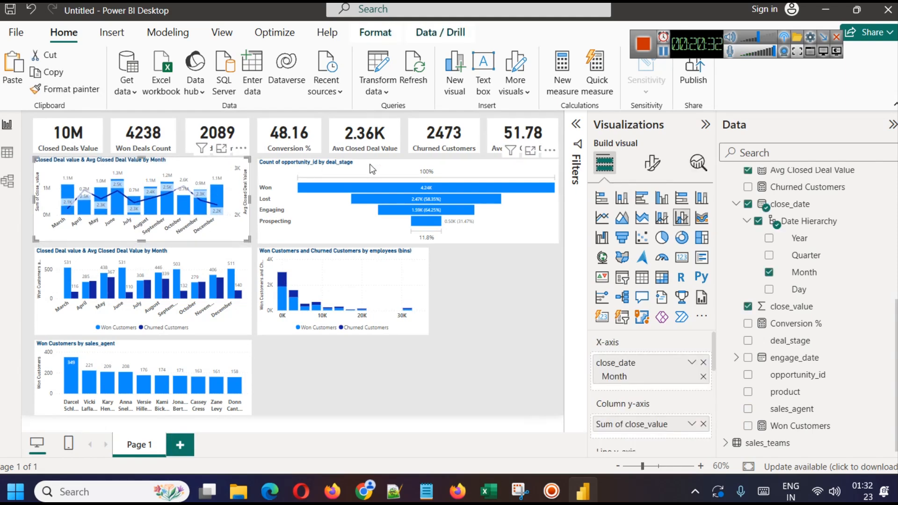
pyautogui.moveTo(391, 206); pyautogui.dragTo(391, 204)
pyautogui.click(474, 333)
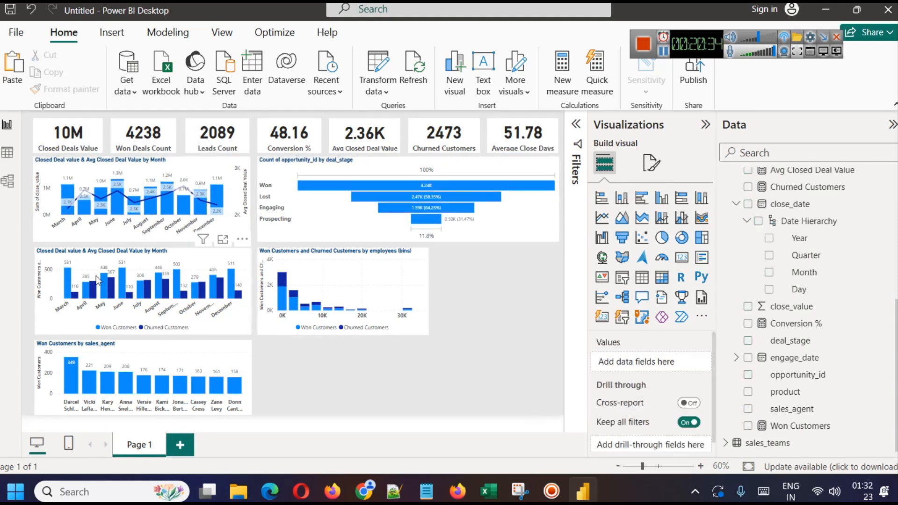
pyautogui.moveTo(146, 265); pyautogui.dragTo(145, 263)
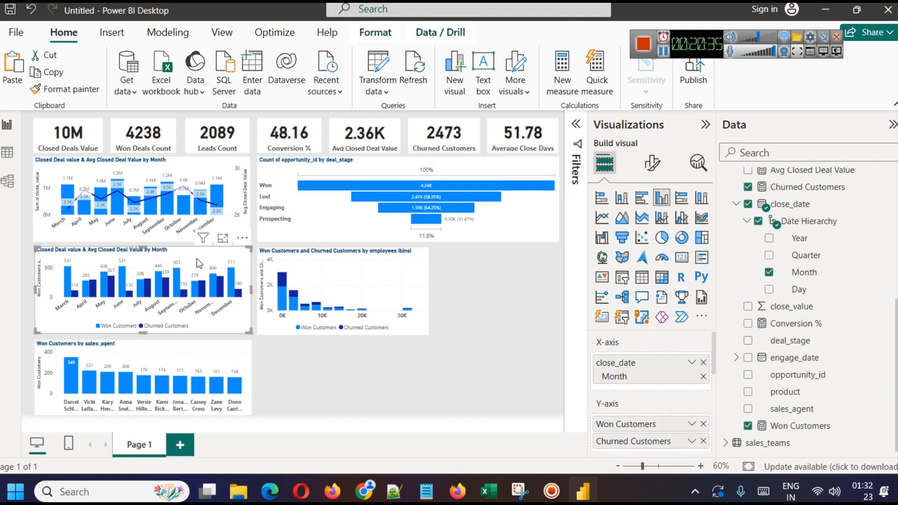
pyautogui.click(341, 262)
pyautogui.press('Up')
# Extend the Won Customers by sales_agent chart upward to close the gap above it, and fine-tune the position of the monthly customers chart
pyautogui.click(344, 393)
pyautogui.click(208, 353)
pyautogui.press('Up')
pyautogui.moveTo(140, 346); pyautogui.dragTo(179, 355)
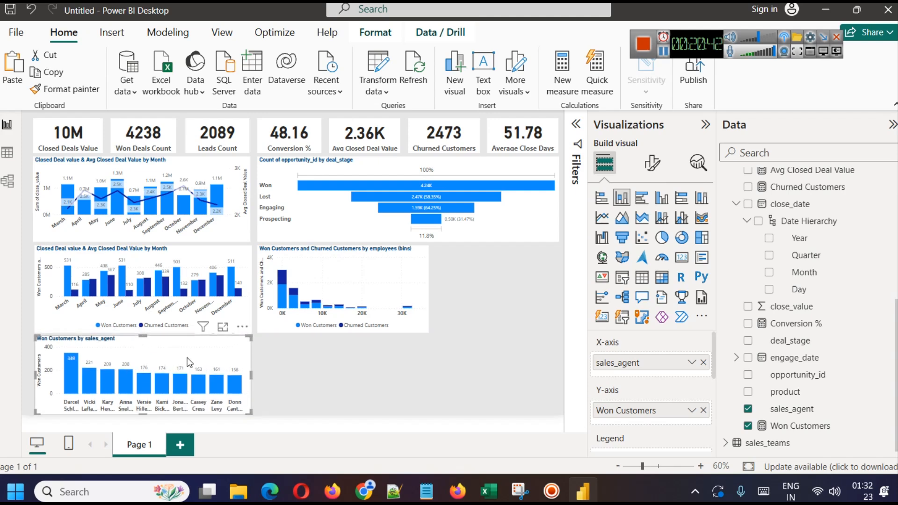
pyautogui.click(284, 375)
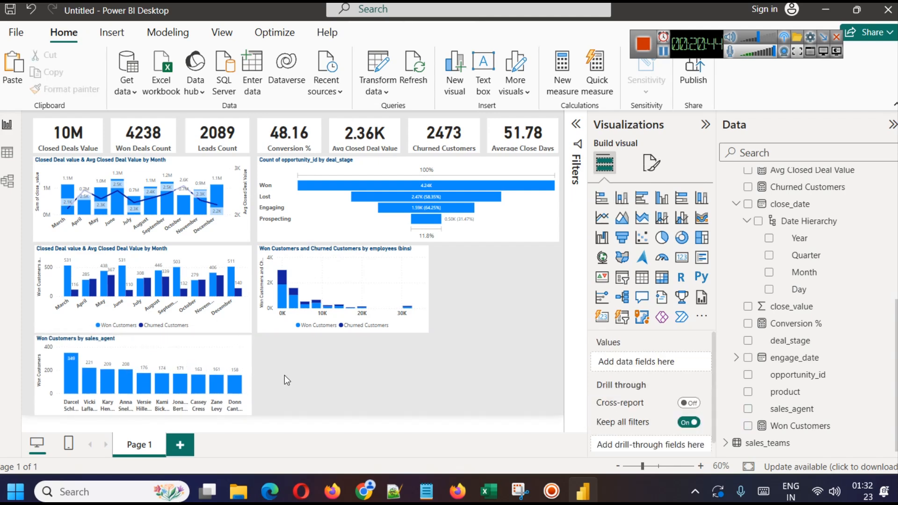
pyautogui.click(118, 260)
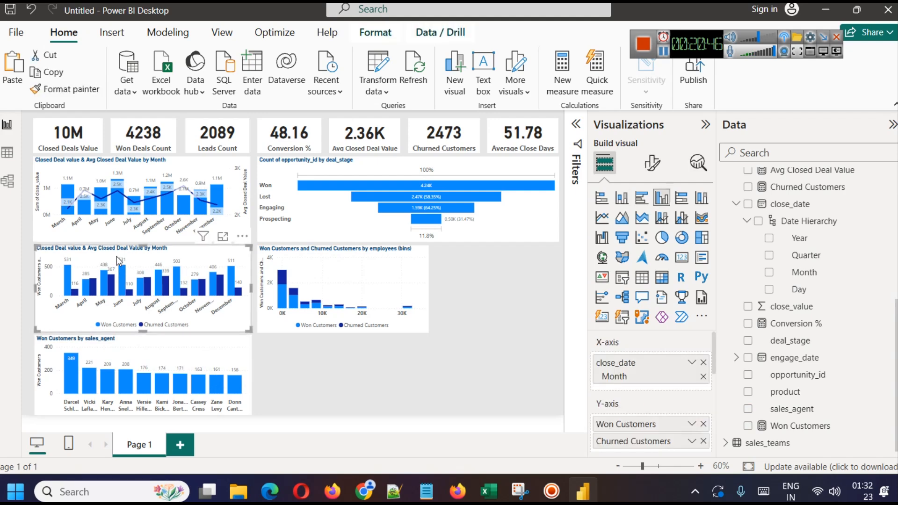
pyautogui.click(408, 367)
pyautogui.click(232, 183)
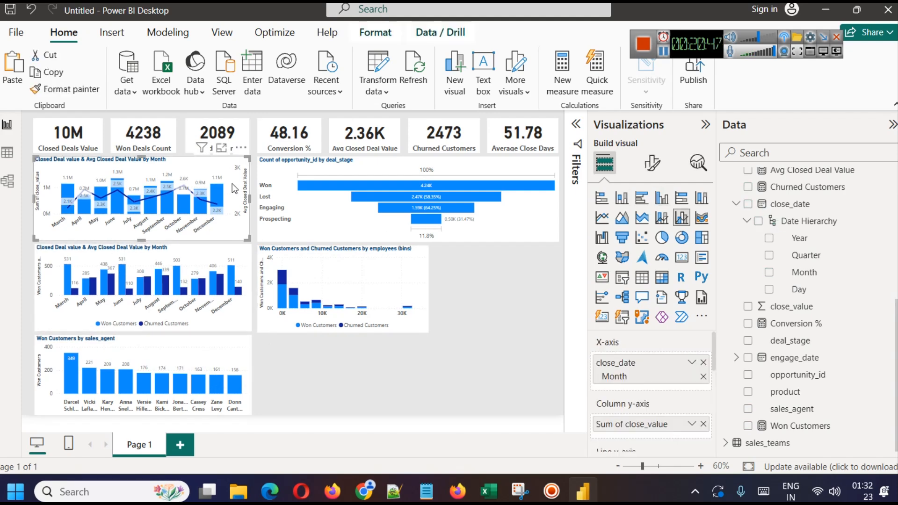
pyautogui.click(484, 385)
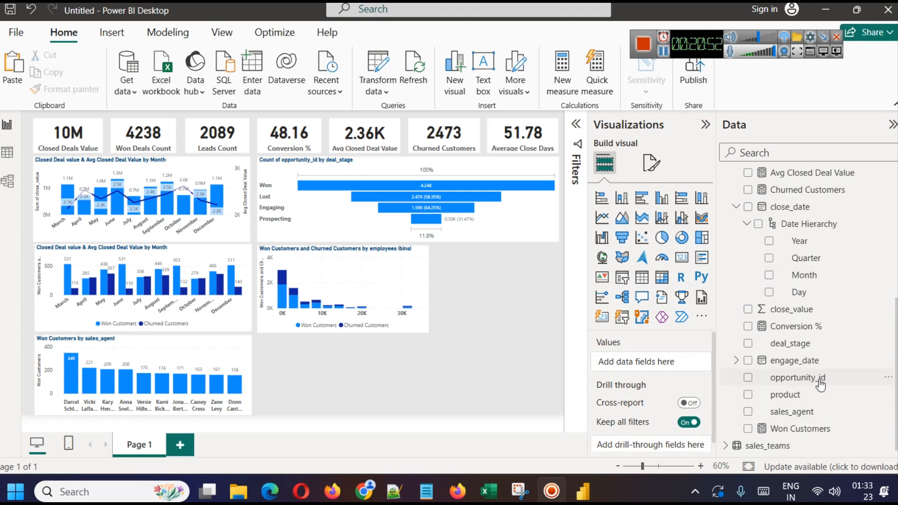
# Review the accounts table's columns in the data table view and return to the report
pyautogui.scroll(5, 816, 380)
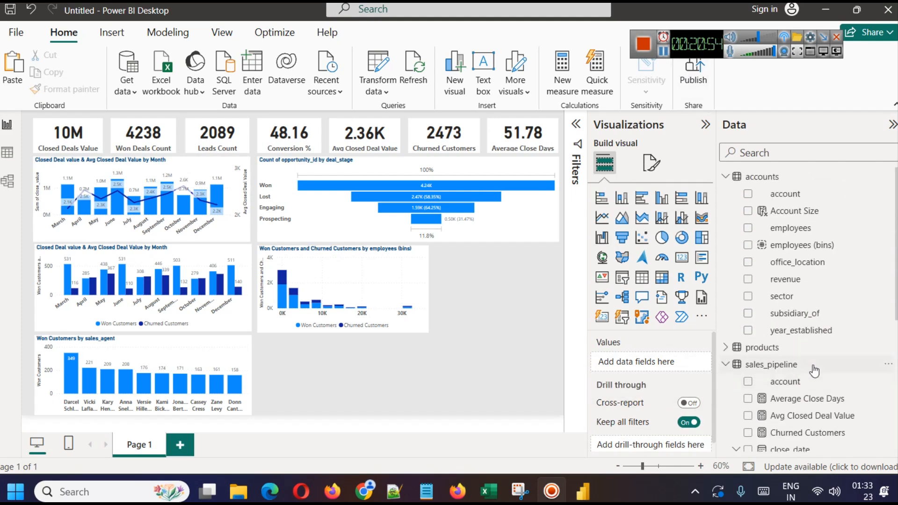
pyautogui.click(6, 153)
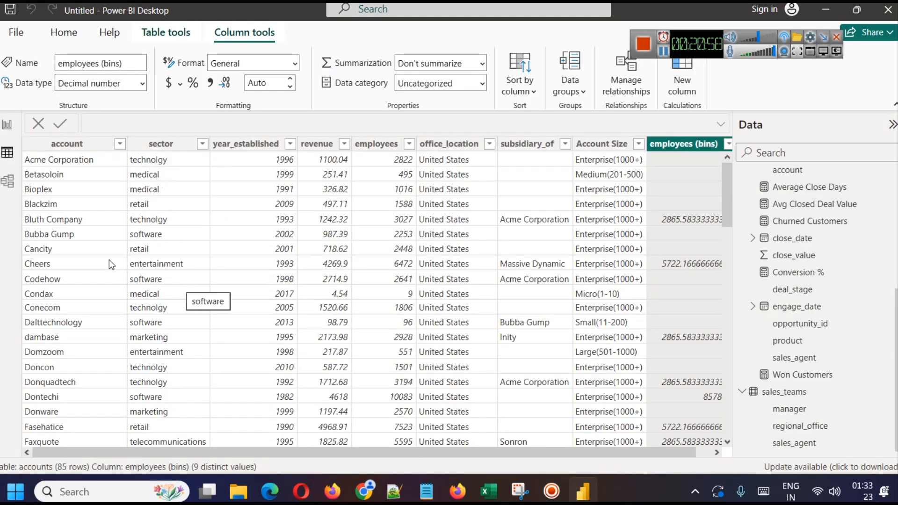
pyautogui.click(7, 124)
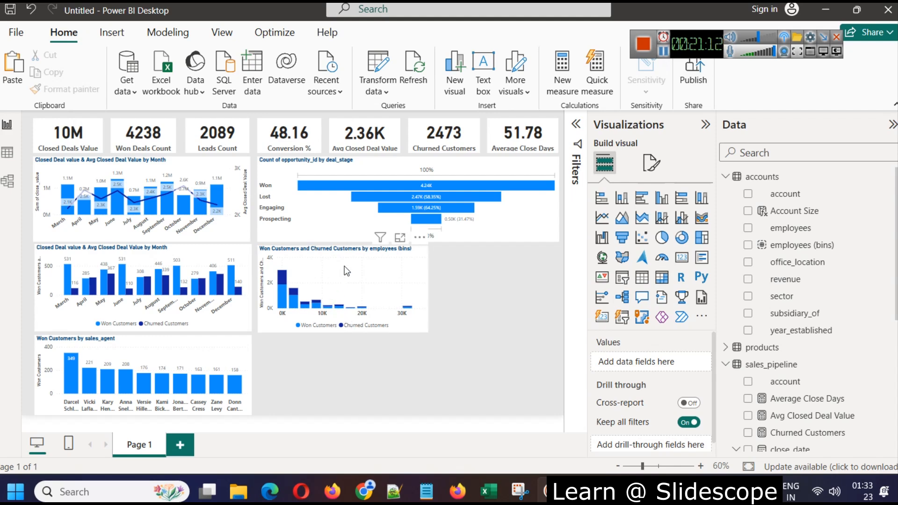
# Try the Won and Churned Customers by employees (bins) chart as a stacked bar chart, and undo the change
pyautogui.click(314, 304)
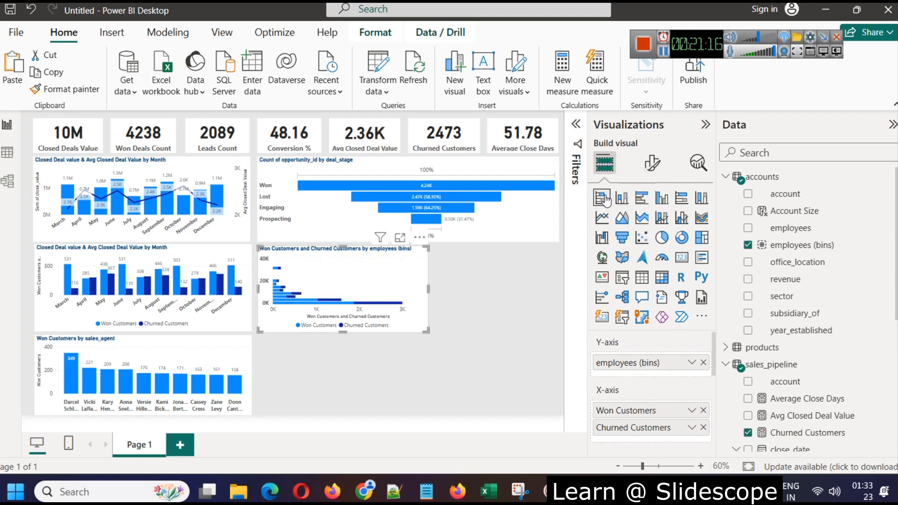
pyautogui.click(472, 287)
pyautogui.click(406, 276)
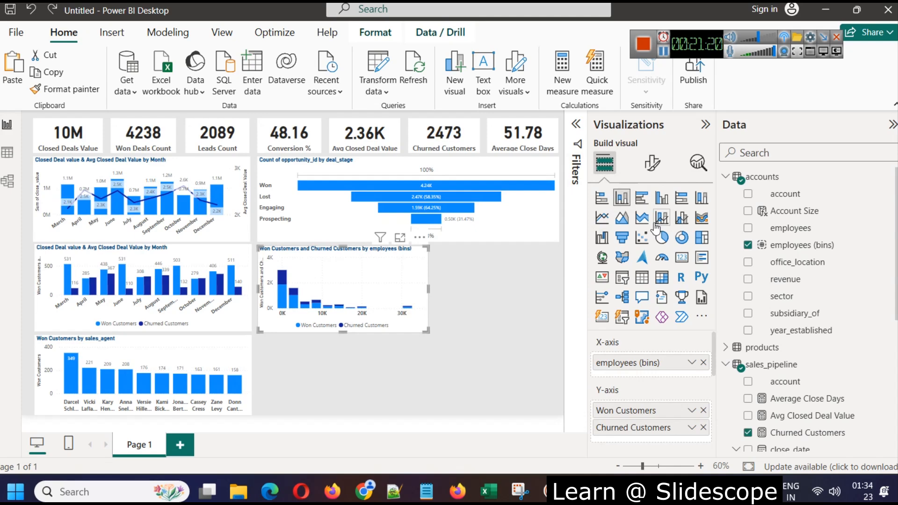
pyautogui.click(601, 198)
pyautogui.hotkey('ctrl', 'z')
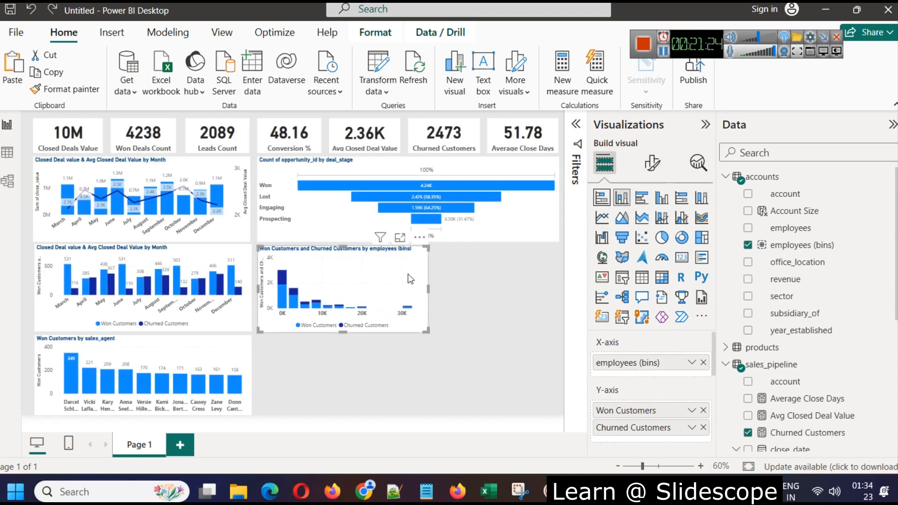
# Duplicate the employees (bins) chart as a stacked bar chart, narrow it to fit beside the original, and extend it to the dashboard's bottom row
pyautogui.hotkey('ctrl', 'c')
pyautogui.hotkey('ctrl', 'v')
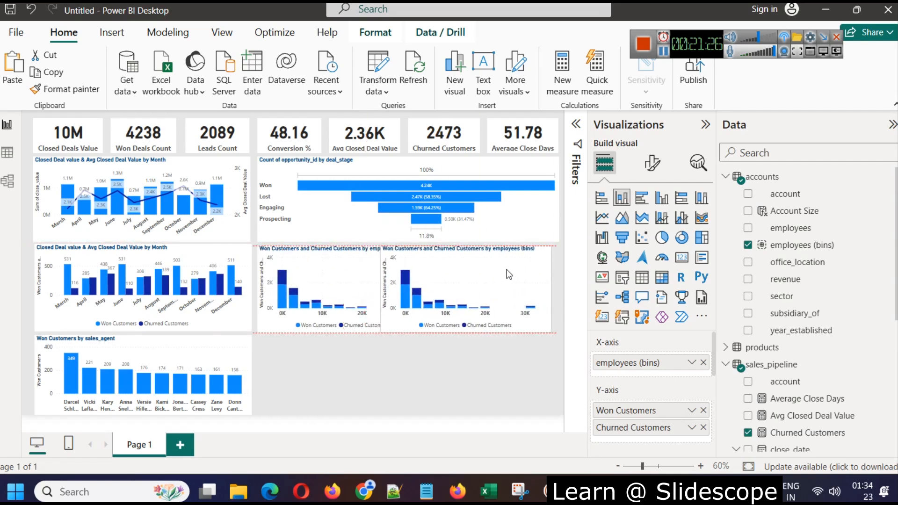
pyautogui.click(601, 197)
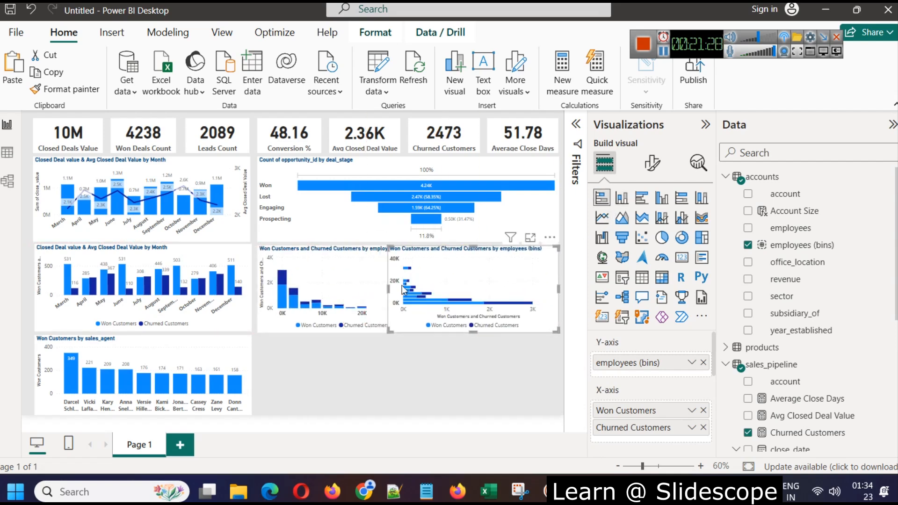
pyautogui.moveTo(388, 288); pyautogui.dragTo(438, 289)
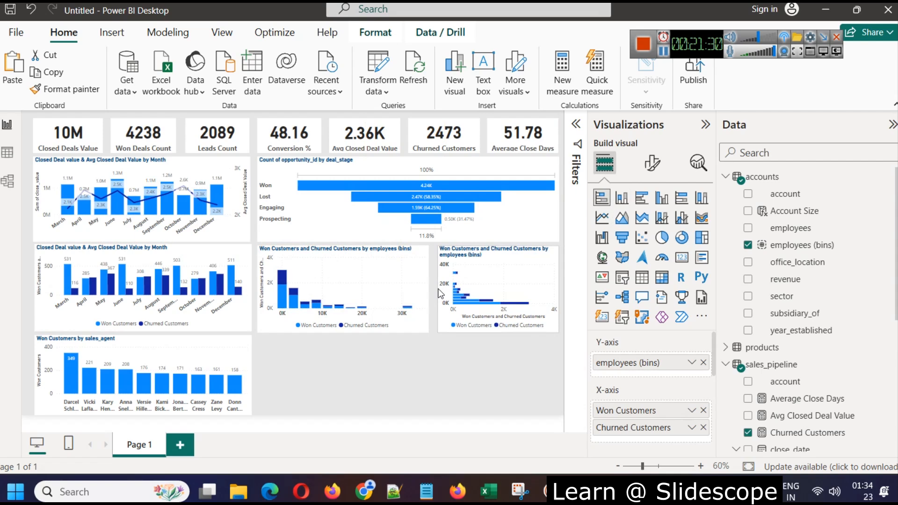
pyautogui.moveTo(497, 332); pyautogui.dragTo(505, 414)
pyautogui.press('Escape')
pyautogui.click(502, 323)
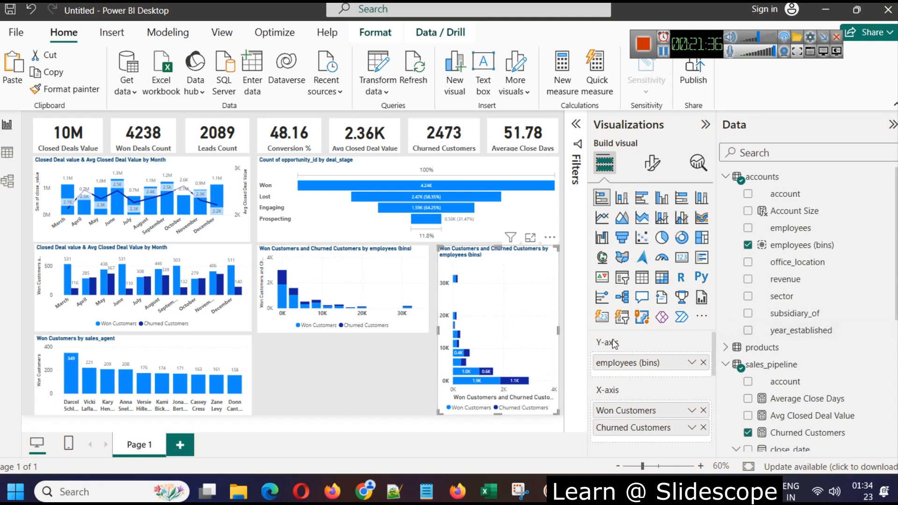
# Replace employees (bins) with sector on the stacked bar chart's Y-axis, and widen the chart to meet the neighbouring employees chart
pyautogui.click(702, 363)
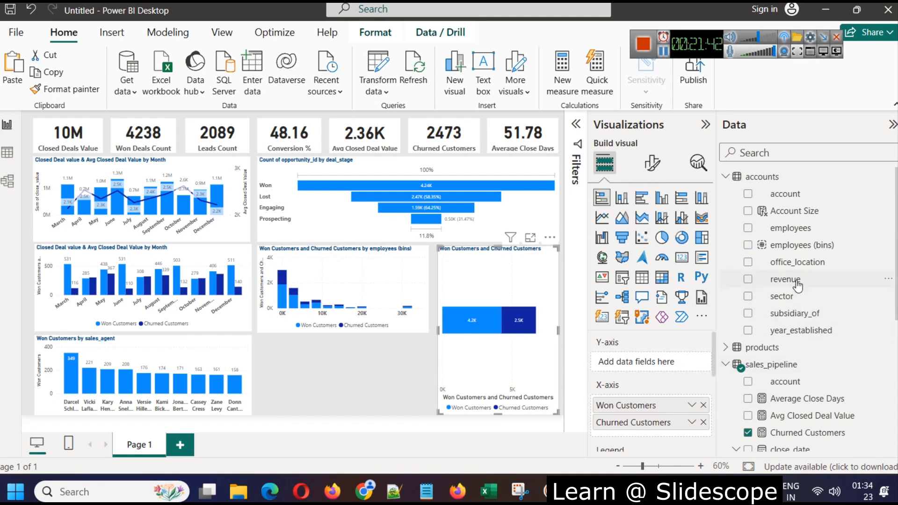
pyautogui.moveTo(781, 296); pyautogui.dragTo(669, 361)
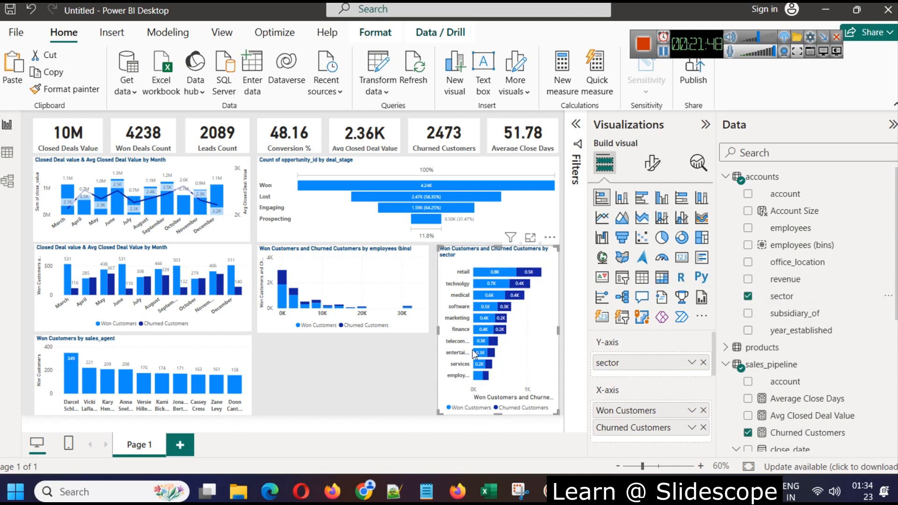
pyautogui.moveTo(438, 330); pyautogui.dragTo(429, 330)
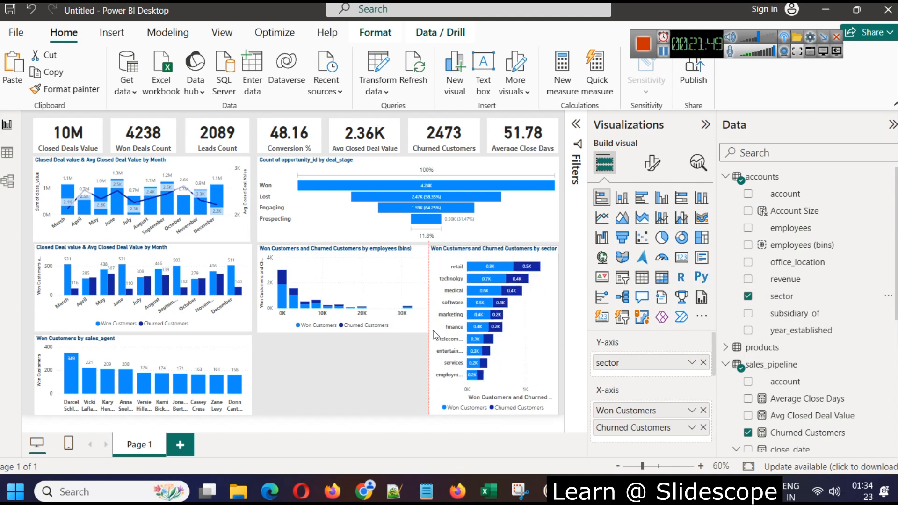
pyautogui.click(397, 364)
# Nudge the employees (bins) chart and the deal stage funnel slightly toward the monthly charts
pyautogui.click(378, 280)
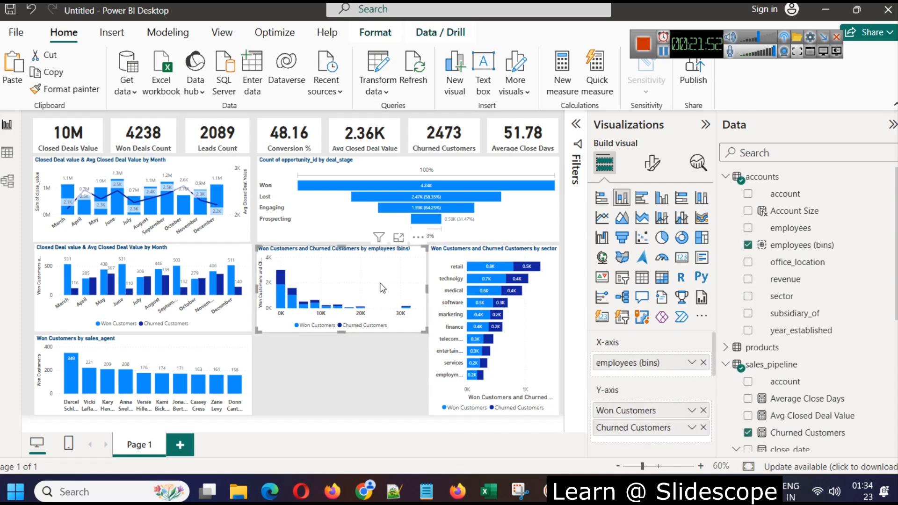
pyautogui.click(379, 363)
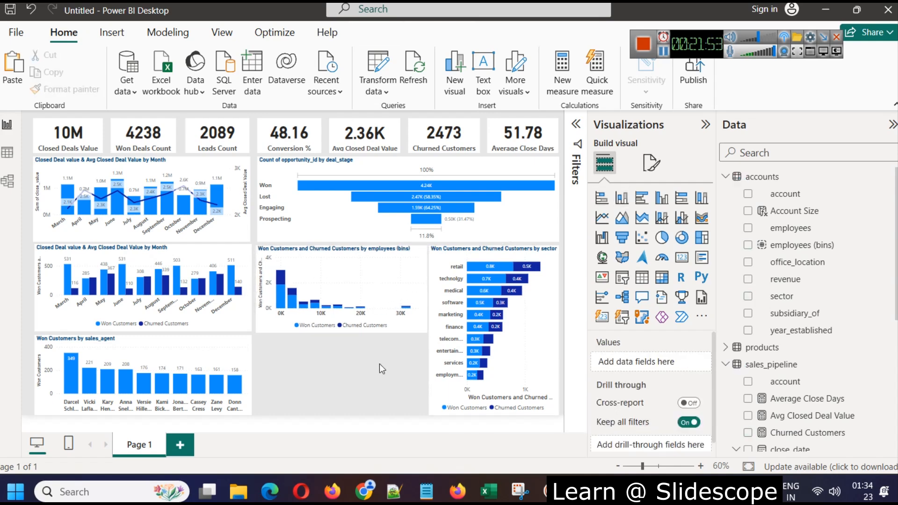
pyautogui.click(294, 204)
pyautogui.click(336, 372)
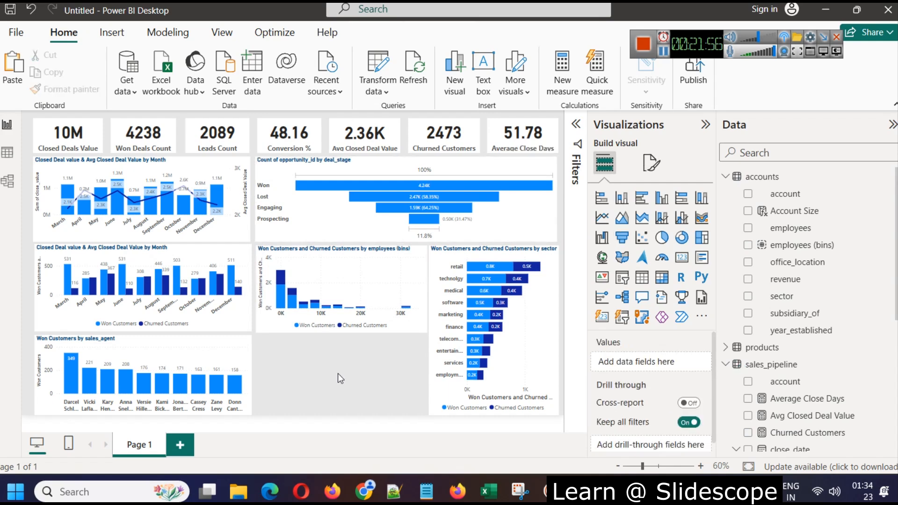
# Examine Won and Churned Customers by sector in focus mode, including the retail bar's churned customers, and return to the report
pyautogui.click(532, 238)
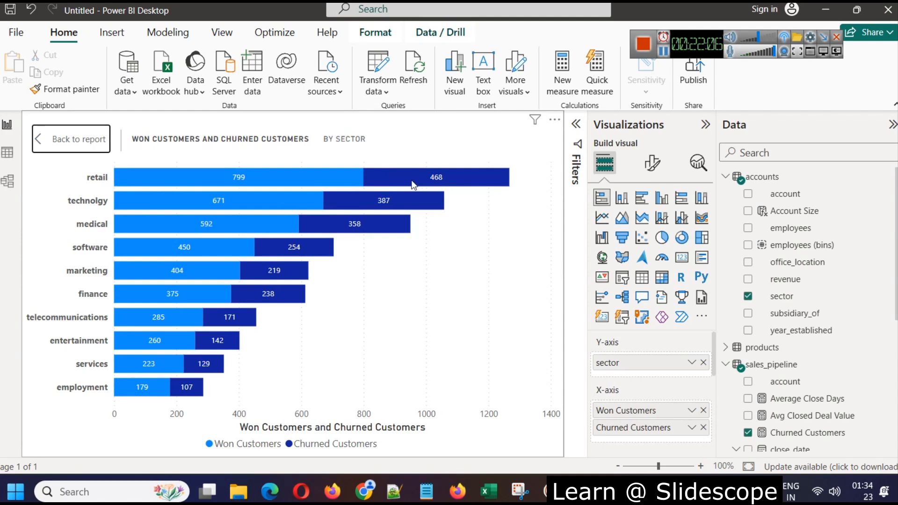
pyautogui.moveTo(413, 183)
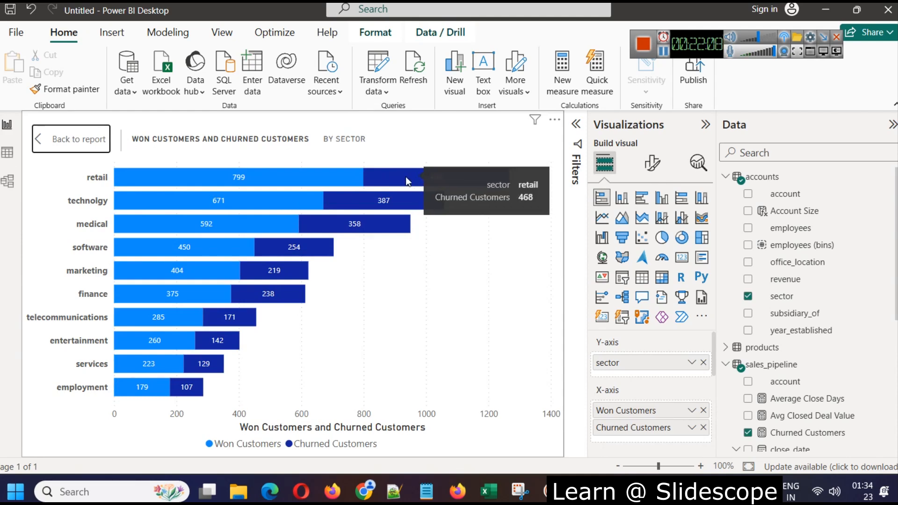
pyautogui.click(58, 140)
pyautogui.click(353, 386)
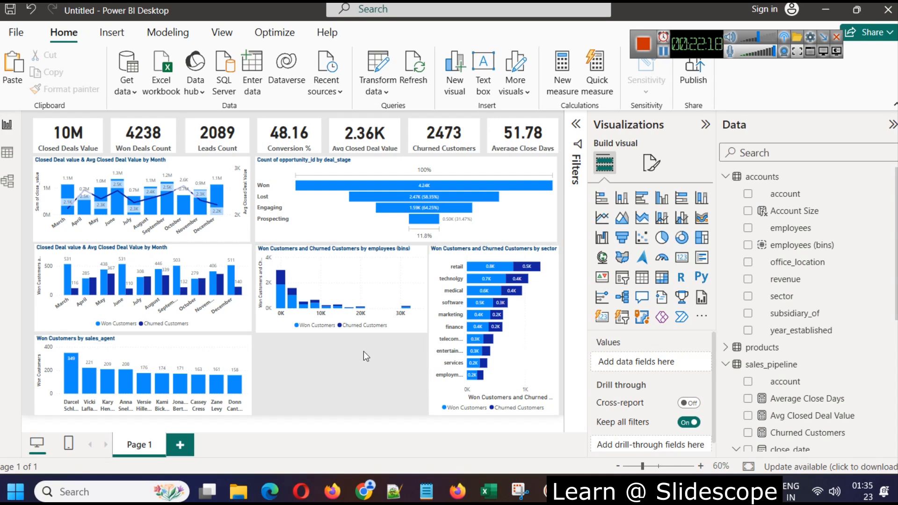
# Rename the report page to CRM-Sales Pipeline Dashboard
pyautogui.click(662, 52)
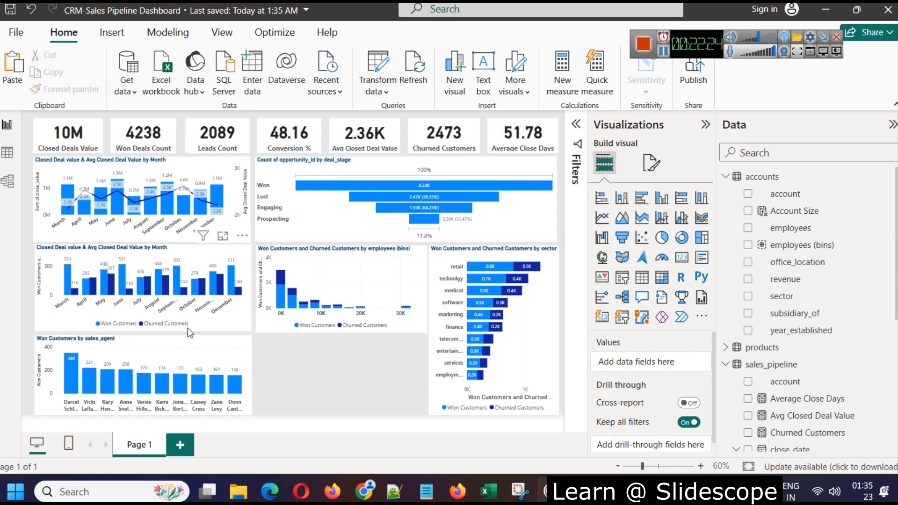
pyautogui.rightClick(129, 448)
pyautogui.click(166, 442)
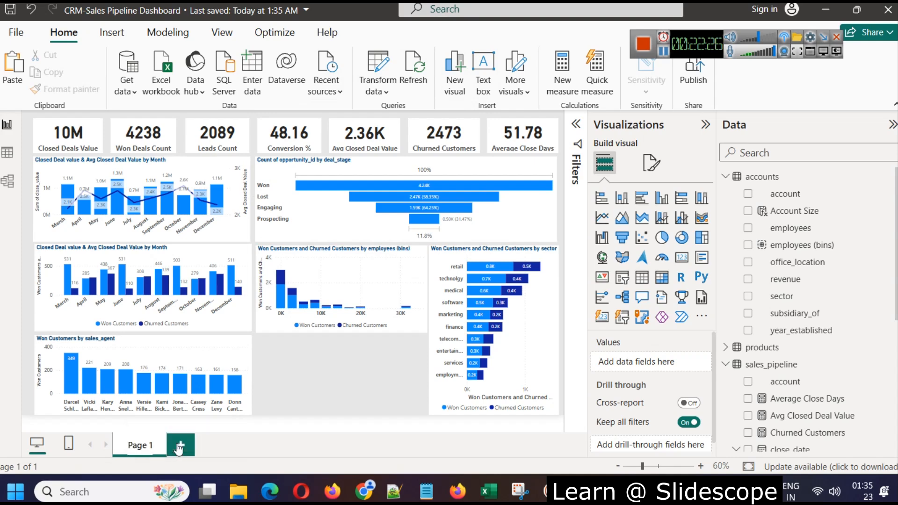
pyautogui.write('CRM-Sales Pipeline Dashboard')
pyautogui.press('Return')
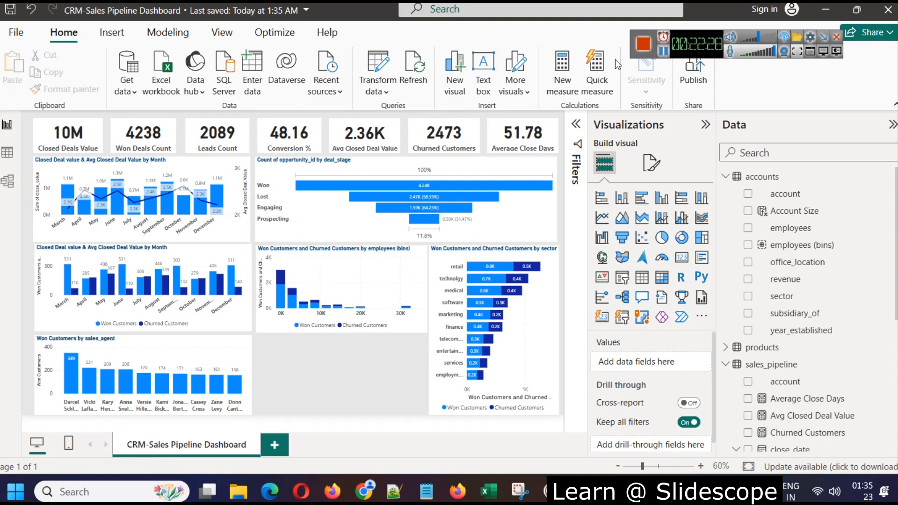
# Add a text box in the empty space below the employees (bins) chart reading CRM-Sales Pipeline Dashboard
pyautogui.click(483, 70)
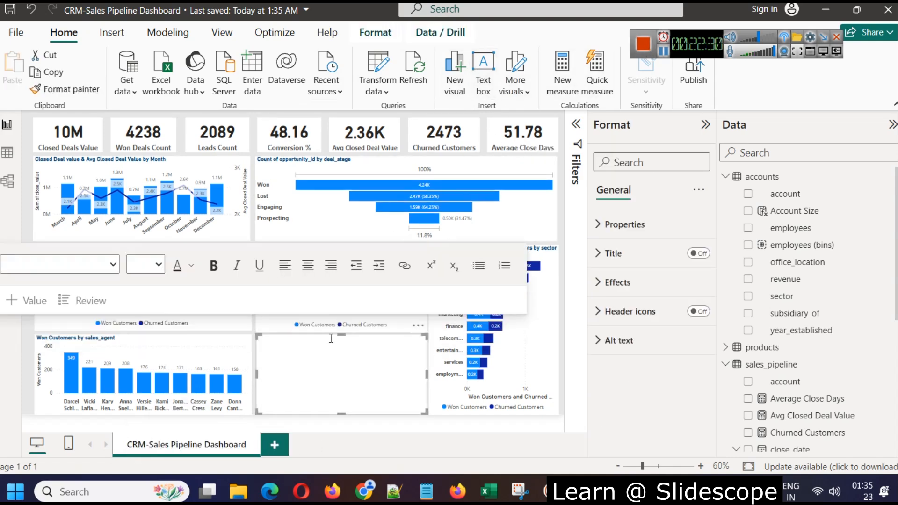
pyautogui.click(350, 372)
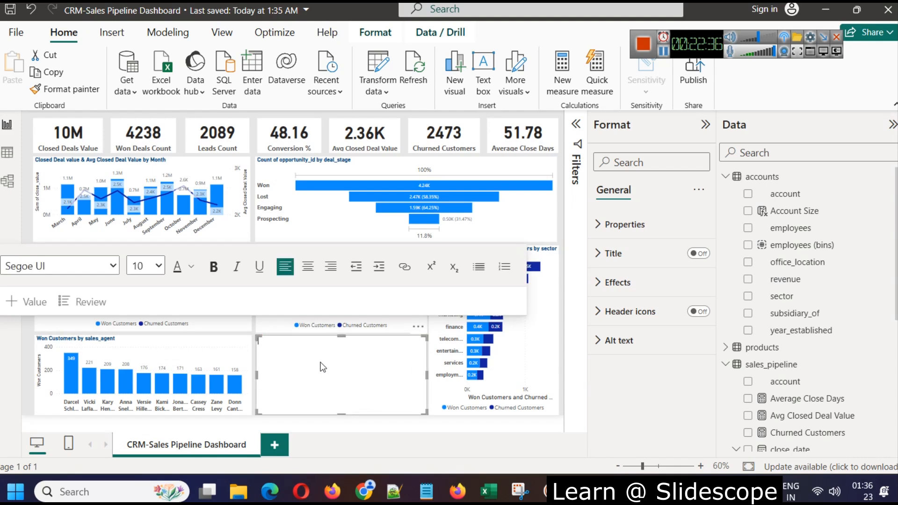
pyautogui.write('CRM-Sales Pipeline Dashboard')
# Centre the dashboard title text and format it as bold at font size 32
pyautogui.hotkey('ctrl', 'a')
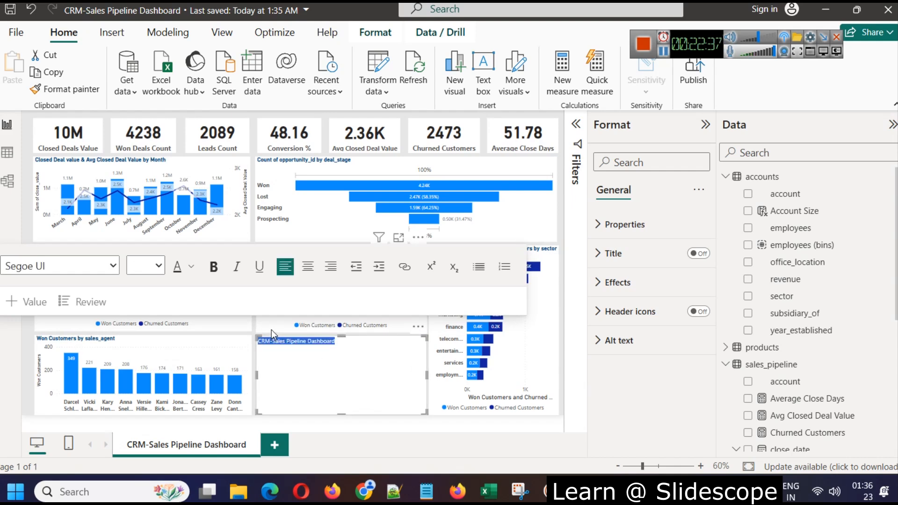
pyautogui.click(308, 271)
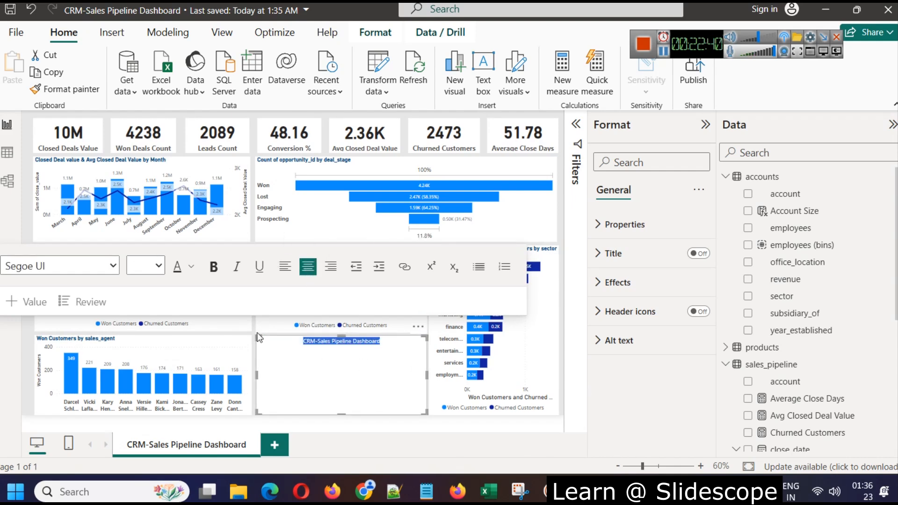
pyautogui.click(154, 266)
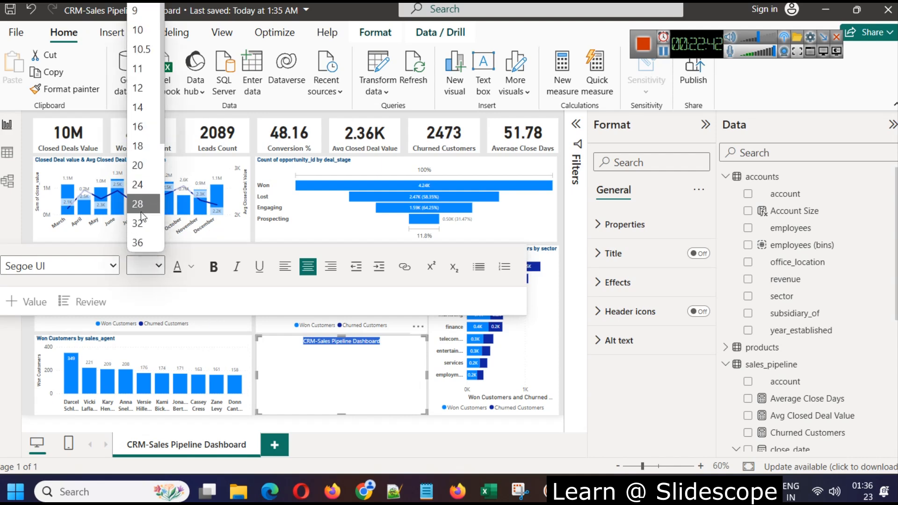
pyautogui.click(142, 239)
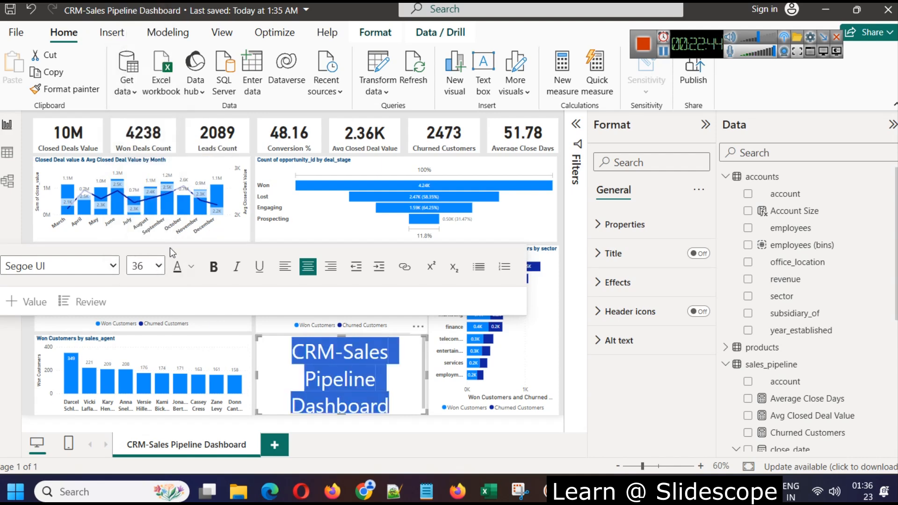
pyautogui.click(153, 267)
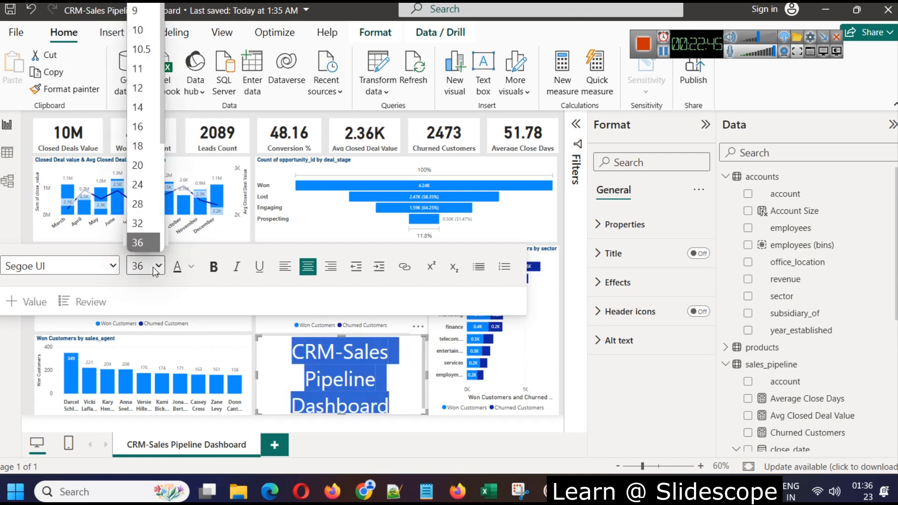
pyautogui.click(143, 223)
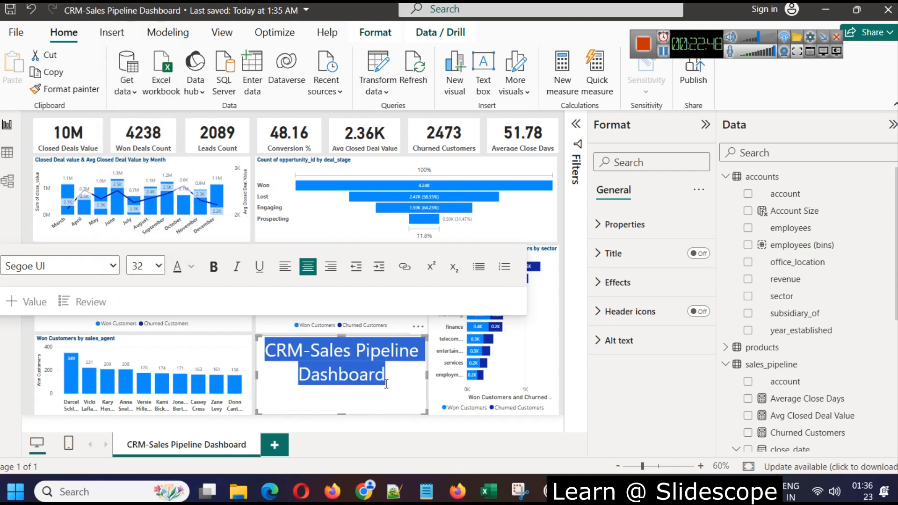
pyautogui.click(214, 266)
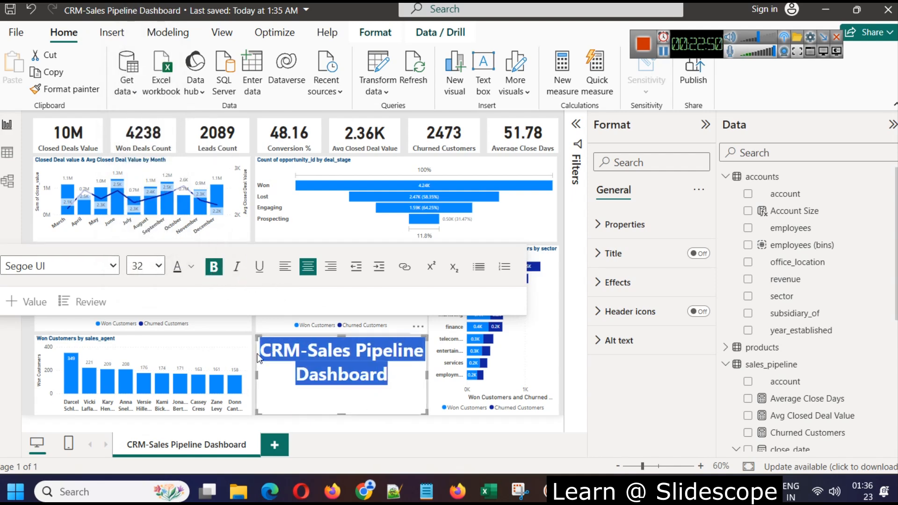
# Insert a blank line above the dashboard title and colour the title text dark blue
pyautogui.click(260, 353)
pyautogui.press('Return')
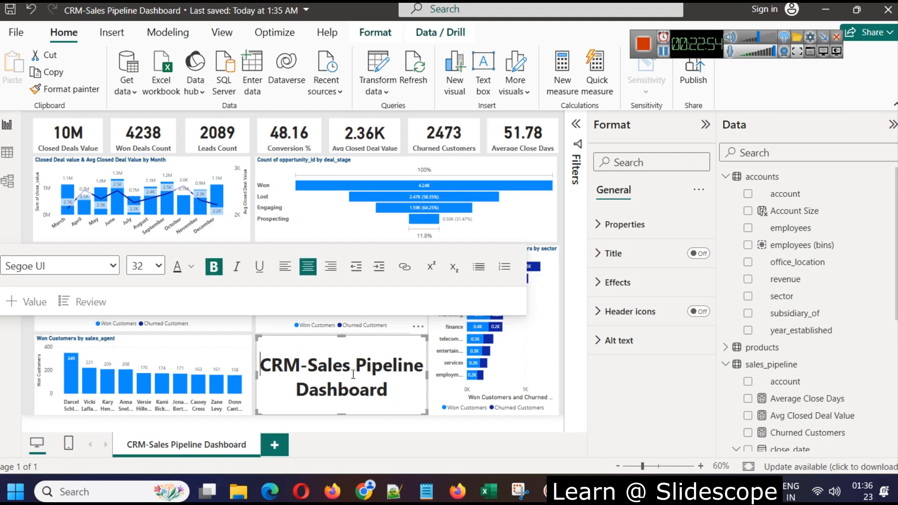
pyautogui.hotkey('ctrl', 'a')
pyautogui.click(191, 266)
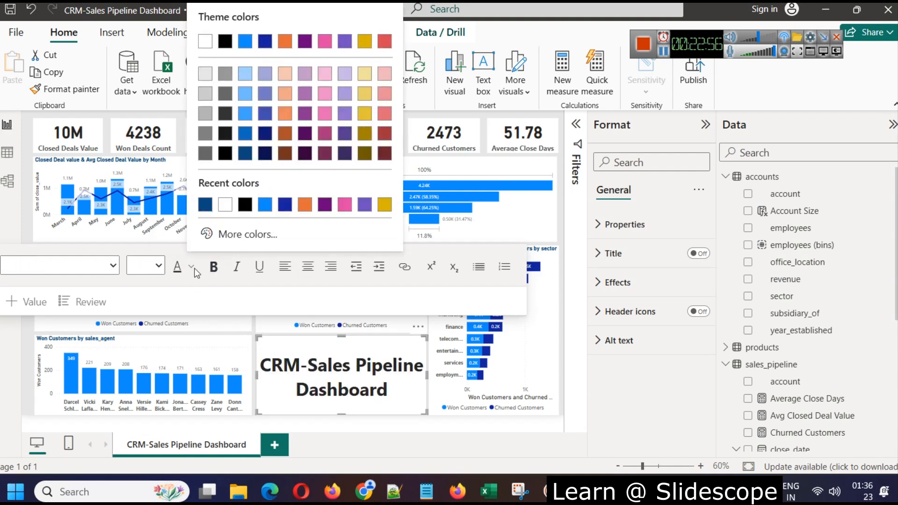
pyautogui.click(220, 207)
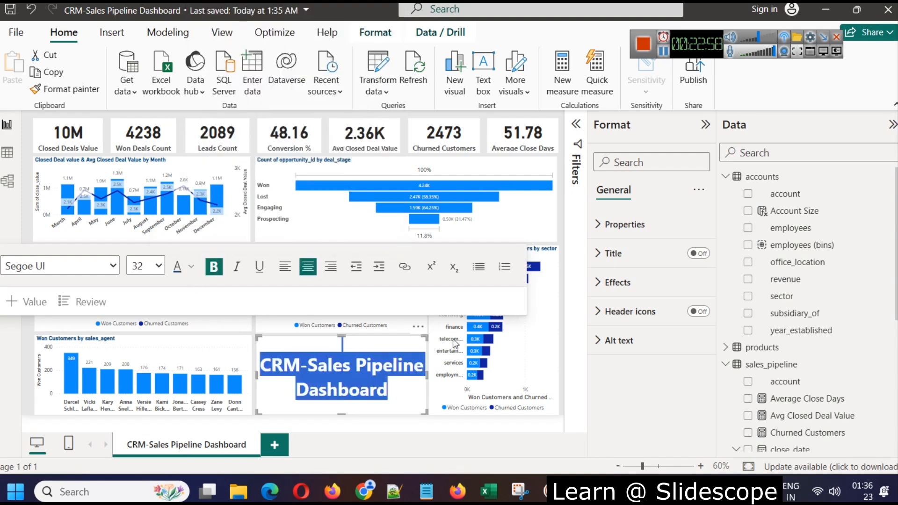
pyautogui.click(561, 364)
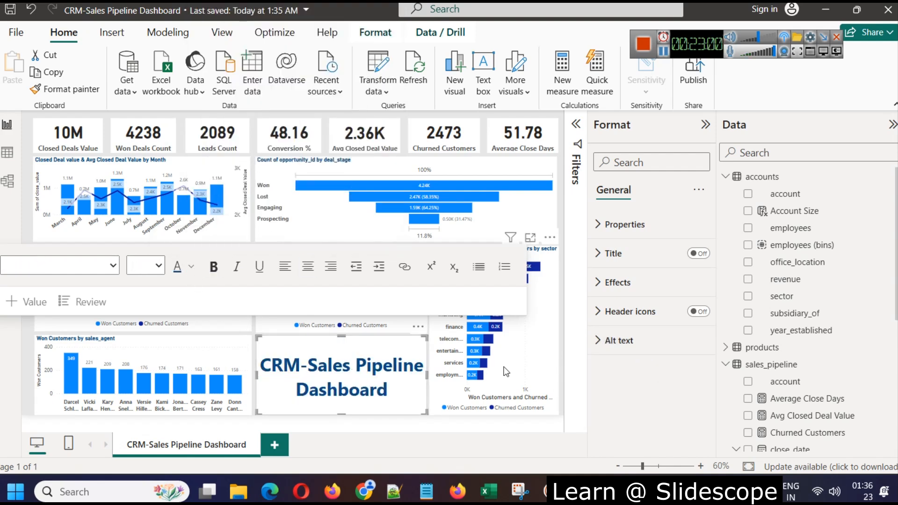
# Reduce the title text box's height from its upper edge and shift it slightly up, aligned beneath the employees (bins) chart
pyautogui.moveTo(341, 335); pyautogui.dragTo(341, 349)
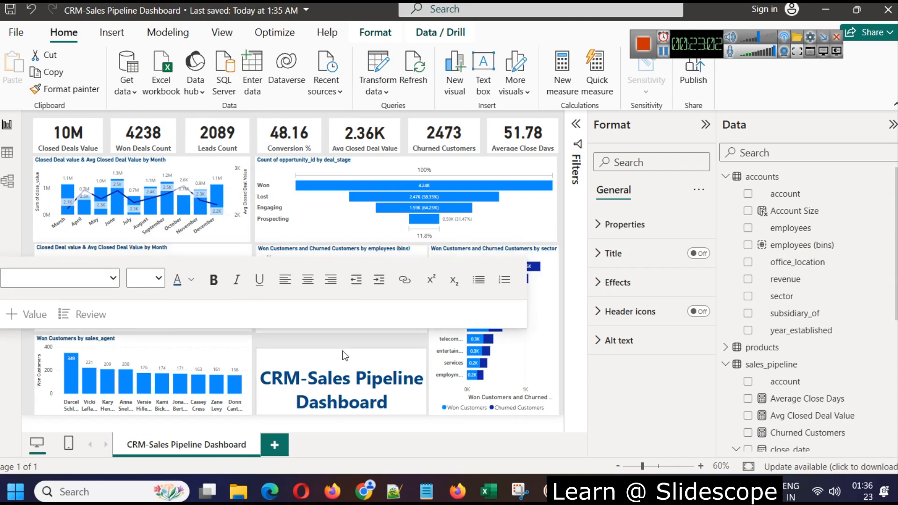
pyautogui.click(368, 355)
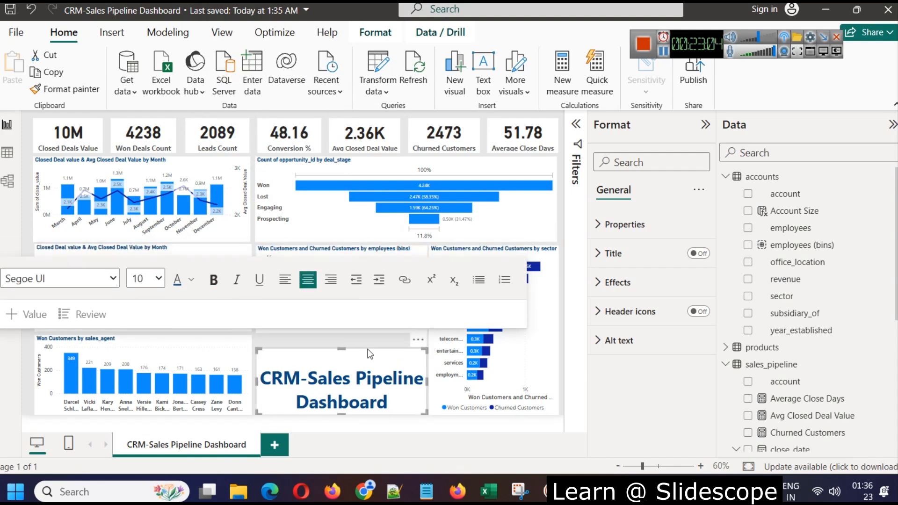
pyautogui.press('Escape')
pyautogui.click(404, 359)
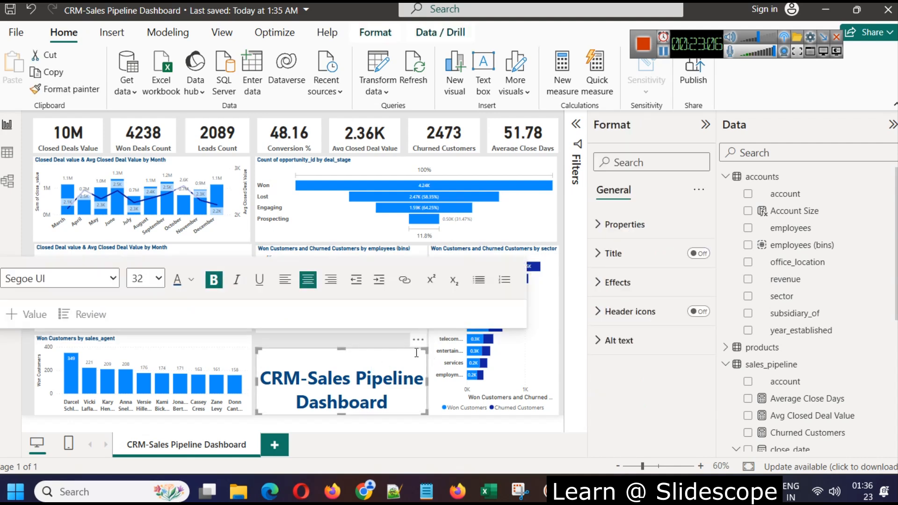
pyautogui.moveTo(417, 348); pyautogui.dragTo(417, 343)
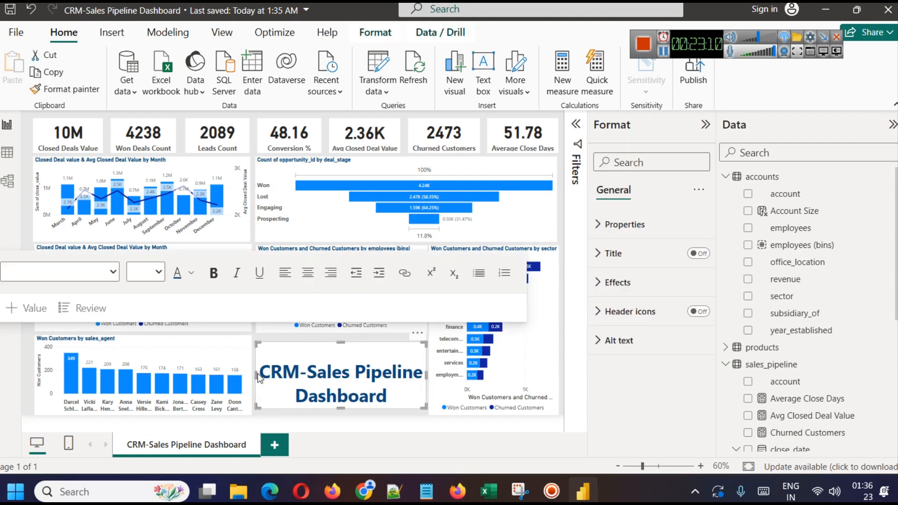
pyautogui.moveTo(253, 374); pyautogui.dragTo(250, 375)
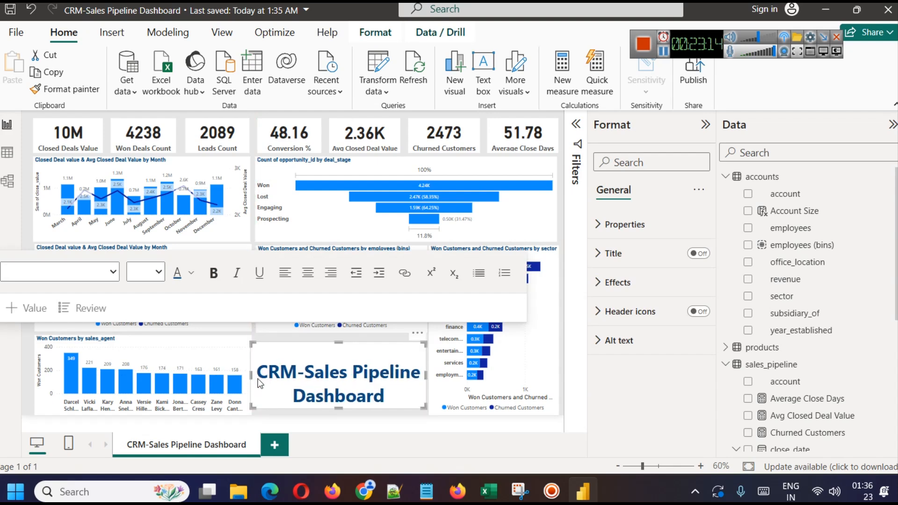
pyautogui.moveTo(255, 376); pyautogui.dragTo(256, 375)
pyautogui.moveTo(317, 371); pyautogui.dragTo(317, 369)
pyautogui.press('Up')
pyautogui.press('Up')
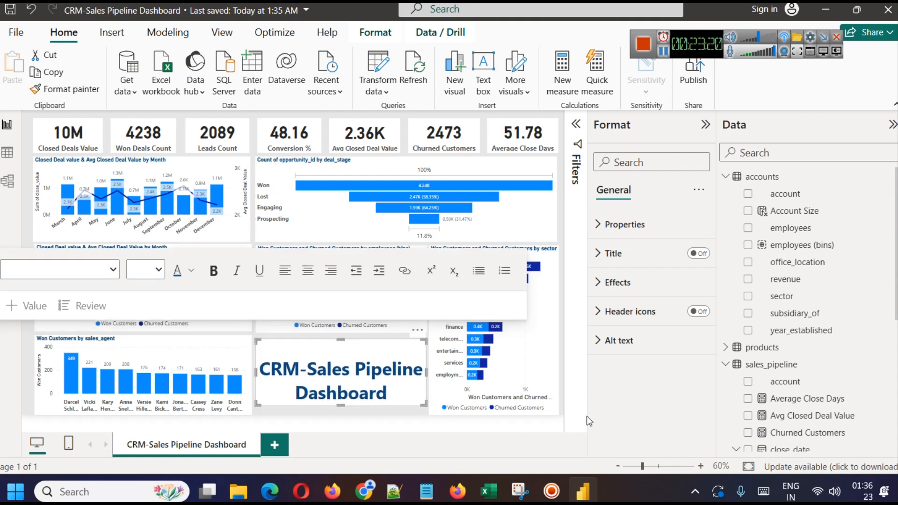
pyautogui.click(391, 425)
# Remove the blank line above the title in the text box and deselect it
pyautogui.click(365, 369)
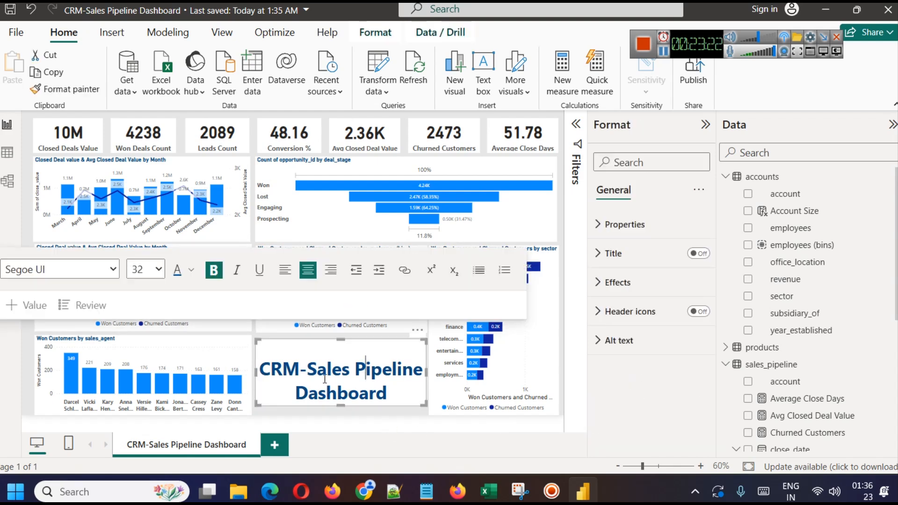
pyautogui.click(262, 369)
pyautogui.press('BackSpace')
pyautogui.click(614, 403)
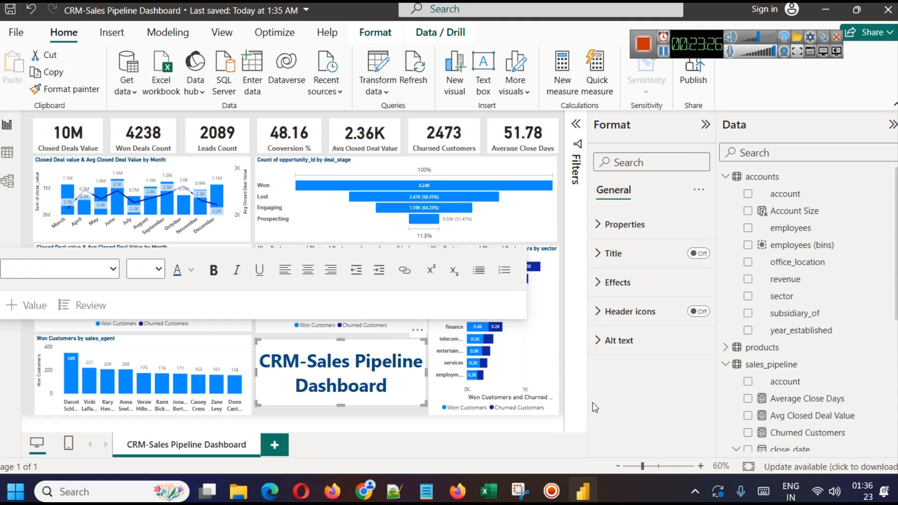
pyautogui.click(376, 417)
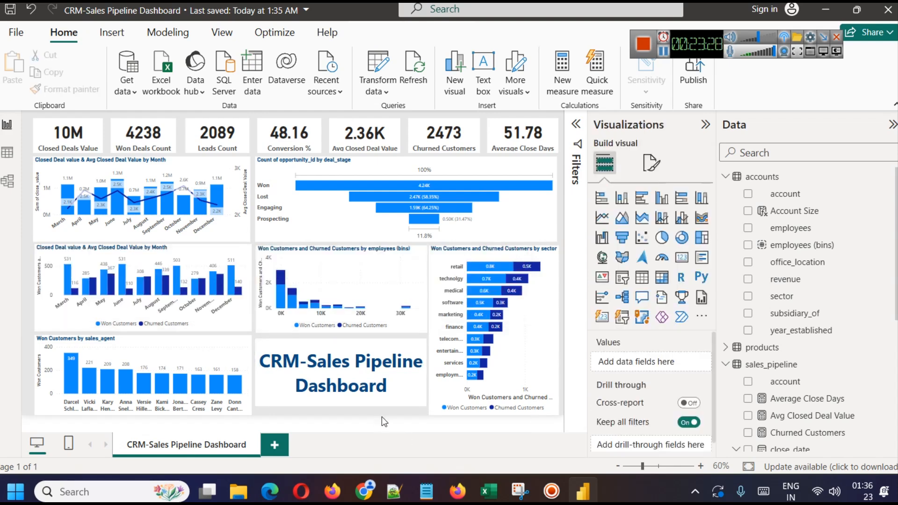